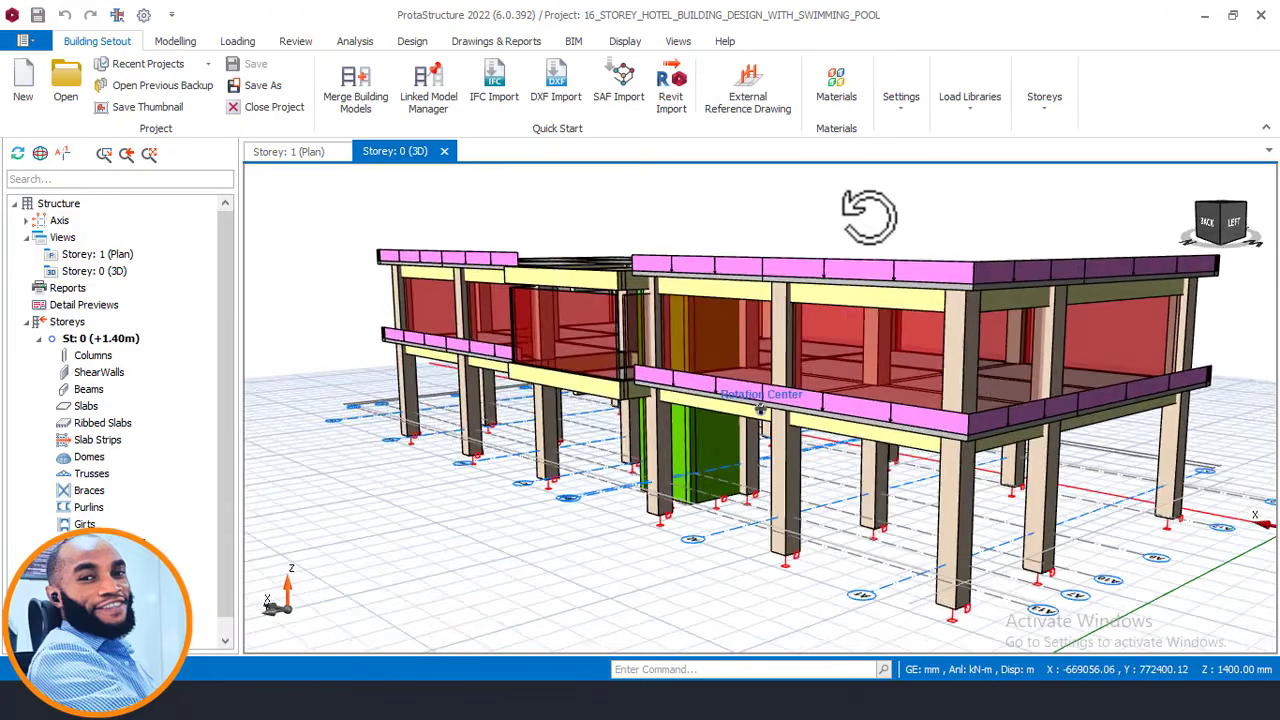
# Orbit the ProtaStructure model to see the roof from above.
pyautogui.scroll(-1, 784, 236)
pyautogui.moveTo(784, 236); pyautogui.dragTo(664, 306, button='middle')
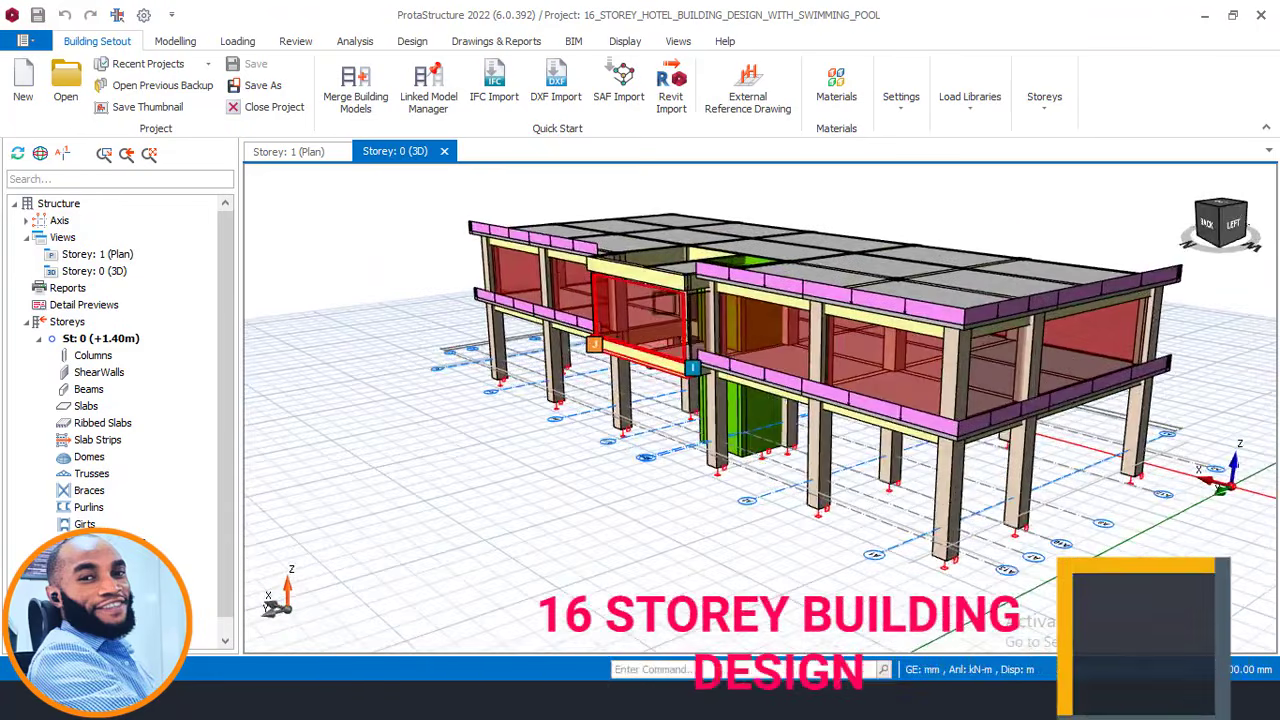
pyautogui.moveTo(792, 370); pyautogui.dragTo(698, 356, button='middle')
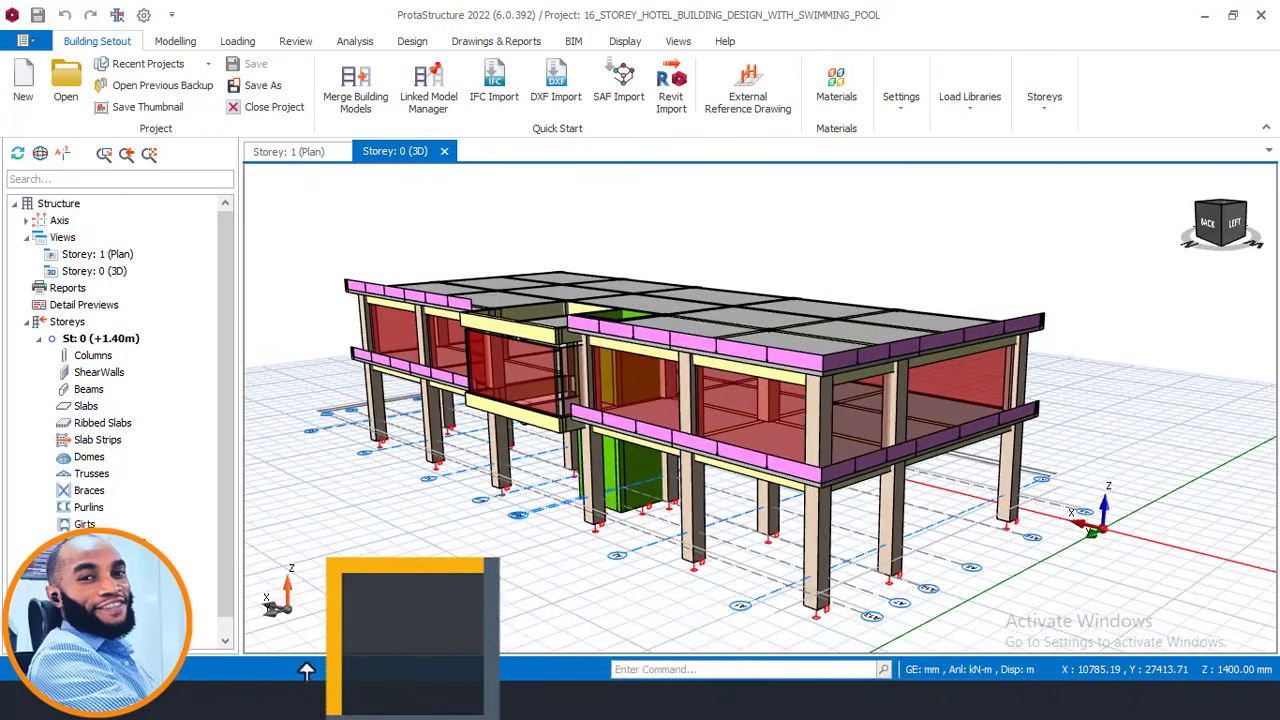
# Switch to the AutoCAD drawing and zoom into the right-hand building elevation.
pyautogui.moveTo(301, 702)
pyautogui.click(301, 620)
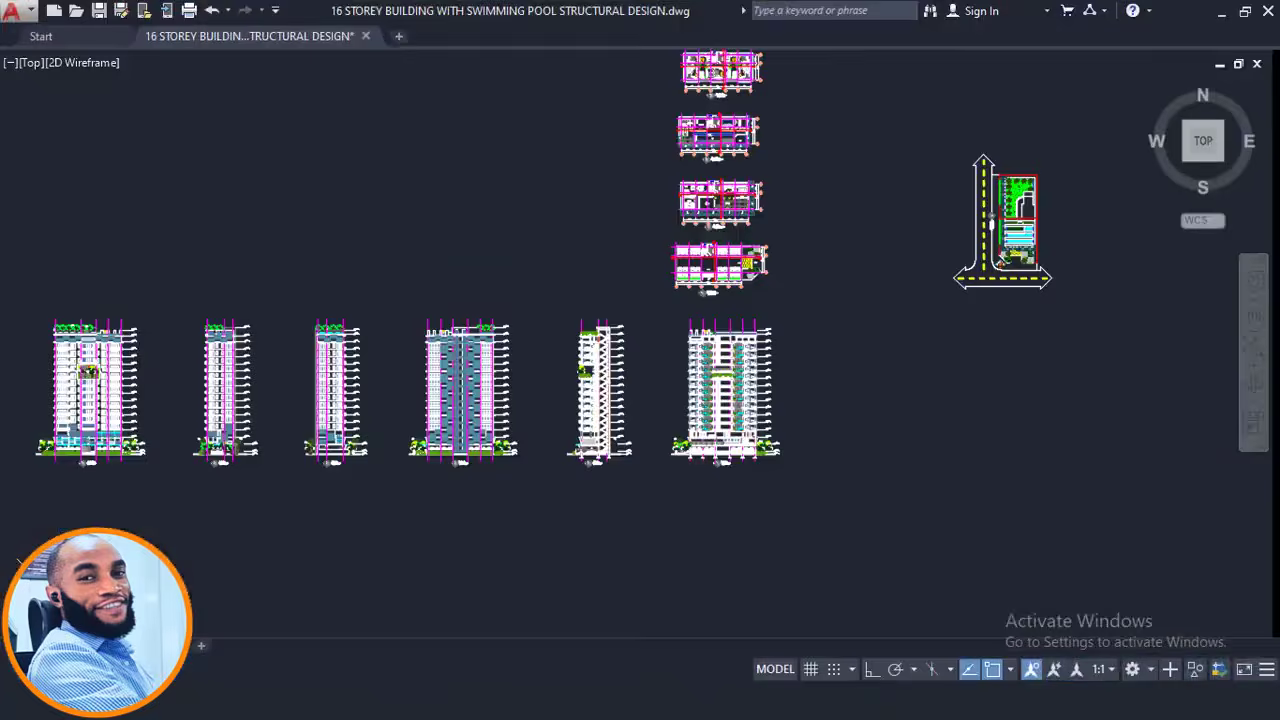
pyautogui.scroll(4, 720, 425)
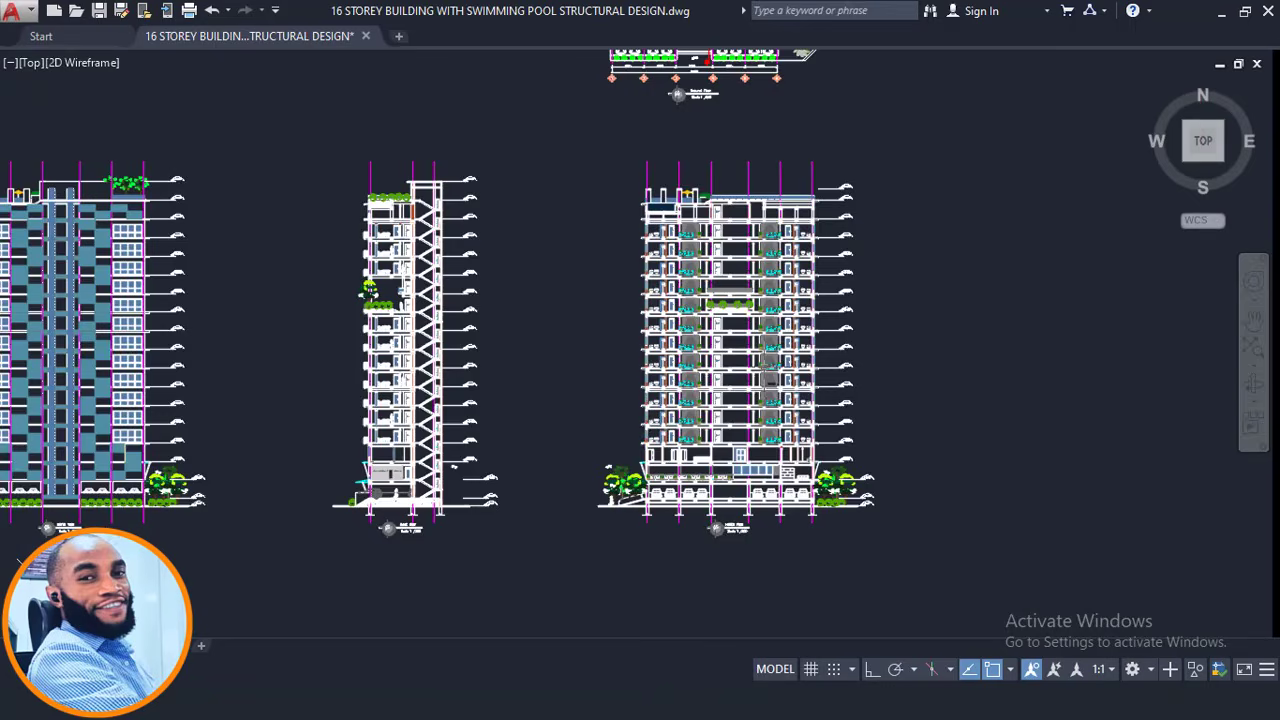
pyautogui.moveTo(766, 367); pyautogui.dragTo(643, 391, button='middle')
pyautogui.scroll(2, 574, 451)
pyautogui.scroll(-2, 615, 450)
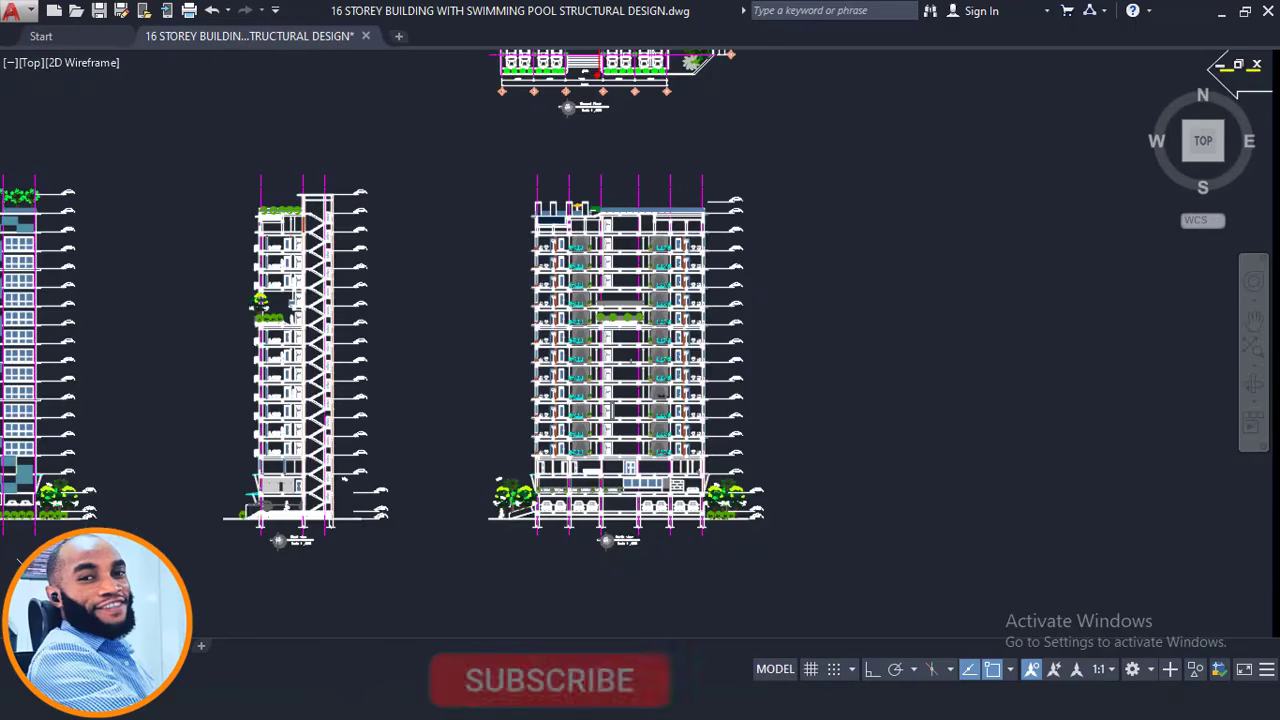
pyautogui.scroll(2, 607, 172)
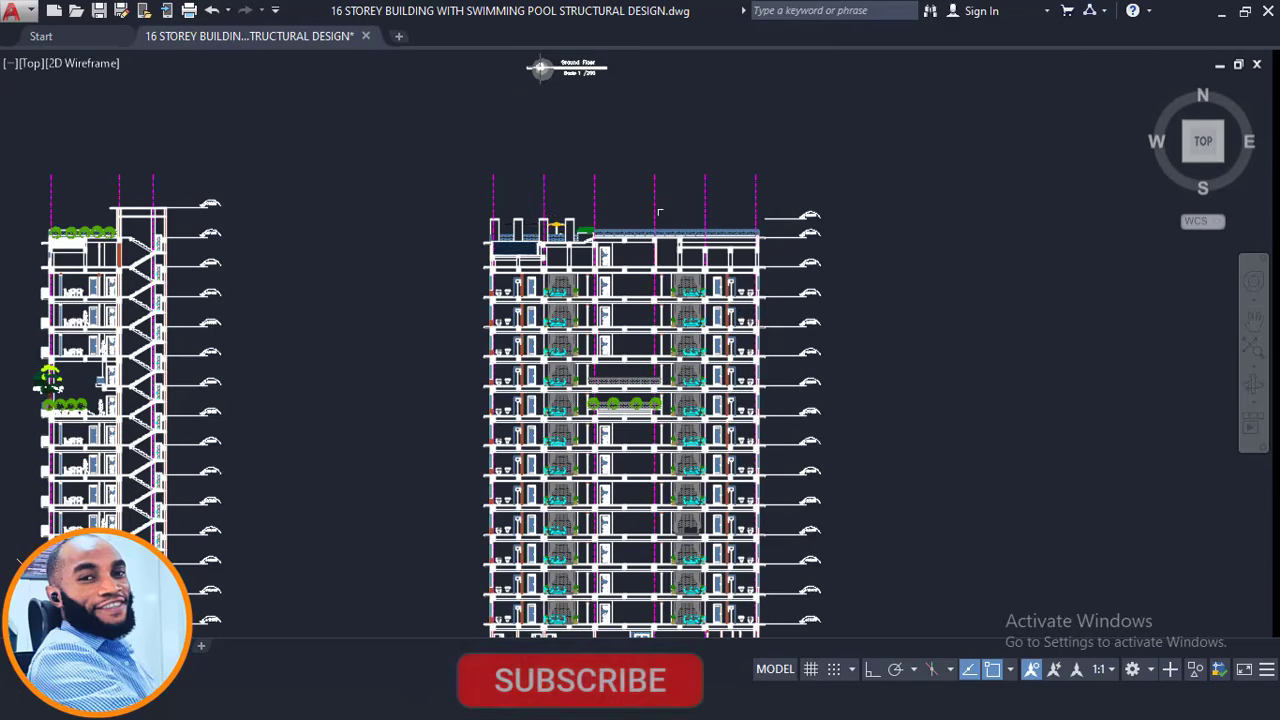
pyautogui.scroll(4, 507, 228)
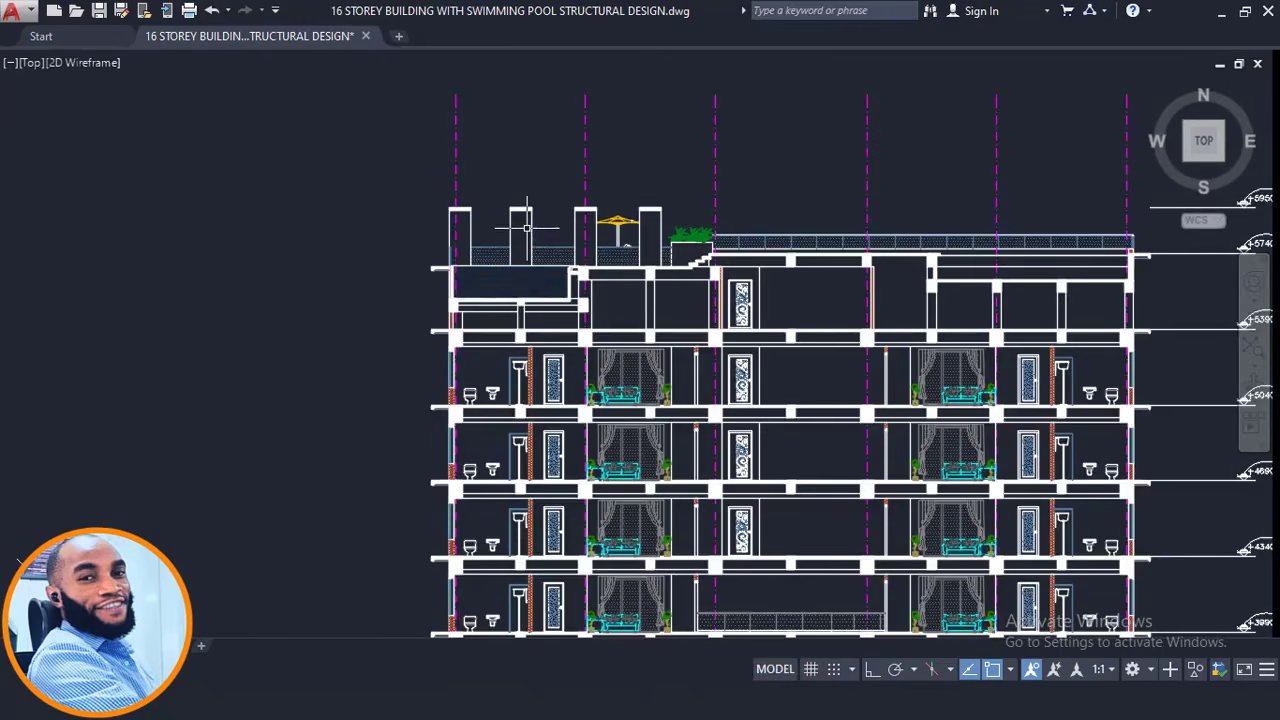
pyautogui.scroll(2, 575, 240)
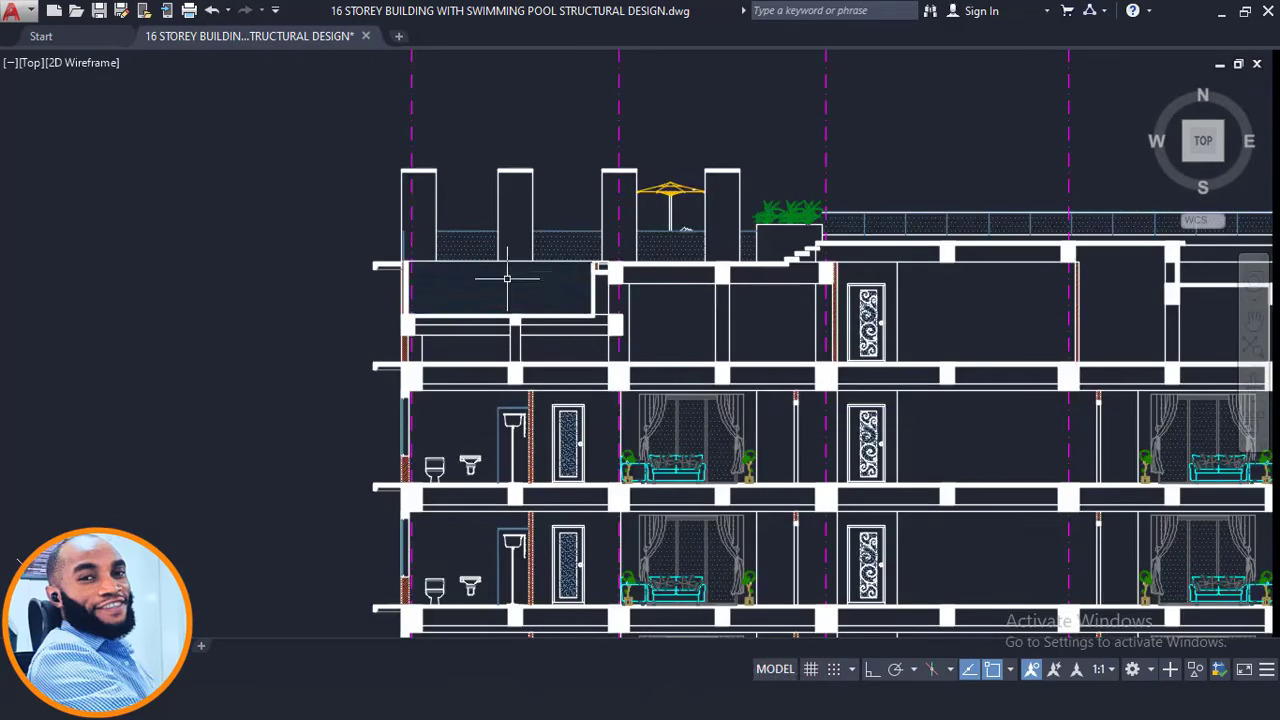
pyautogui.scroll(-3, 507, 279)
pyautogui.scroll(3, 490, 280)
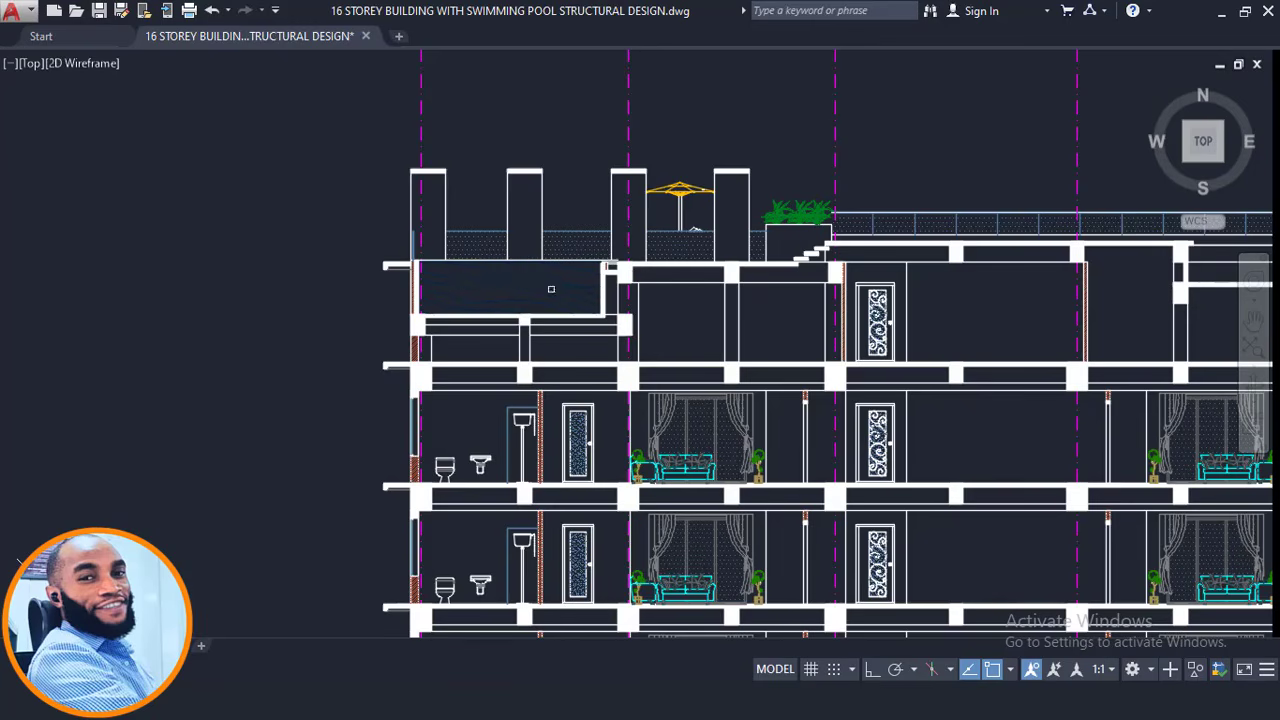
pyautogui.scroll(-6, 460, 288)
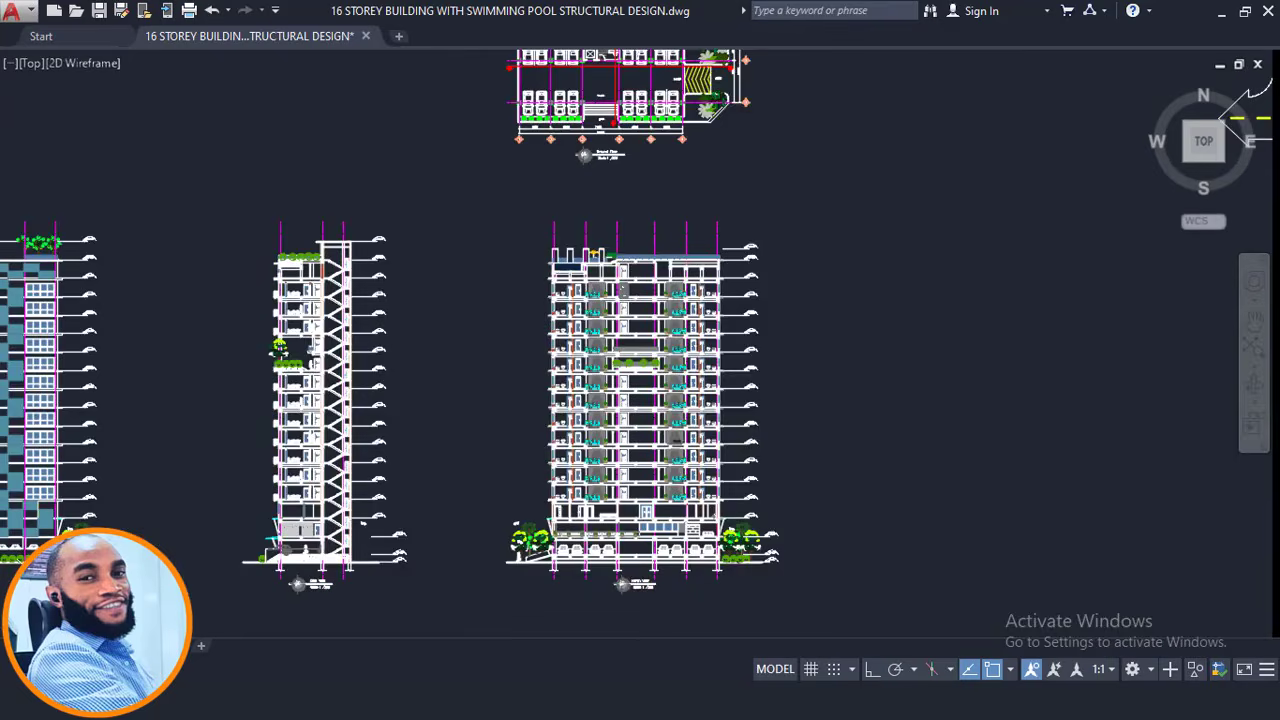
pyautogui.moveTo(666, 75); pyautogui.dragTo(729, 520, button='middle')
pyautogui.scroll(-5, 729, 480)
pyautogui.scroll(5, 750, 306)
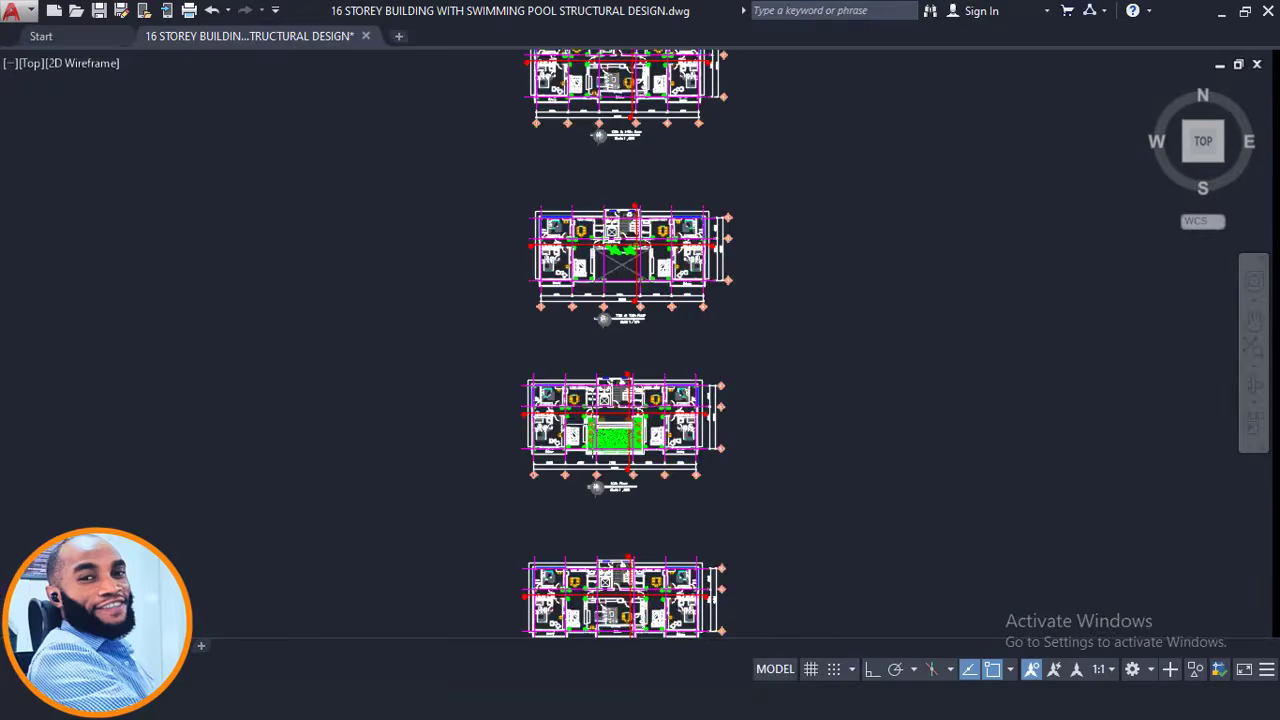
pyautogui.scroll(2, 596, 425)
pyautogui.moveTo(679, 440); pyautogui.dragTo(713, 210, button='middle')
pyautogui.scroll(-2, 713, 214)
pyautogui.scroll(4, 690, 554)
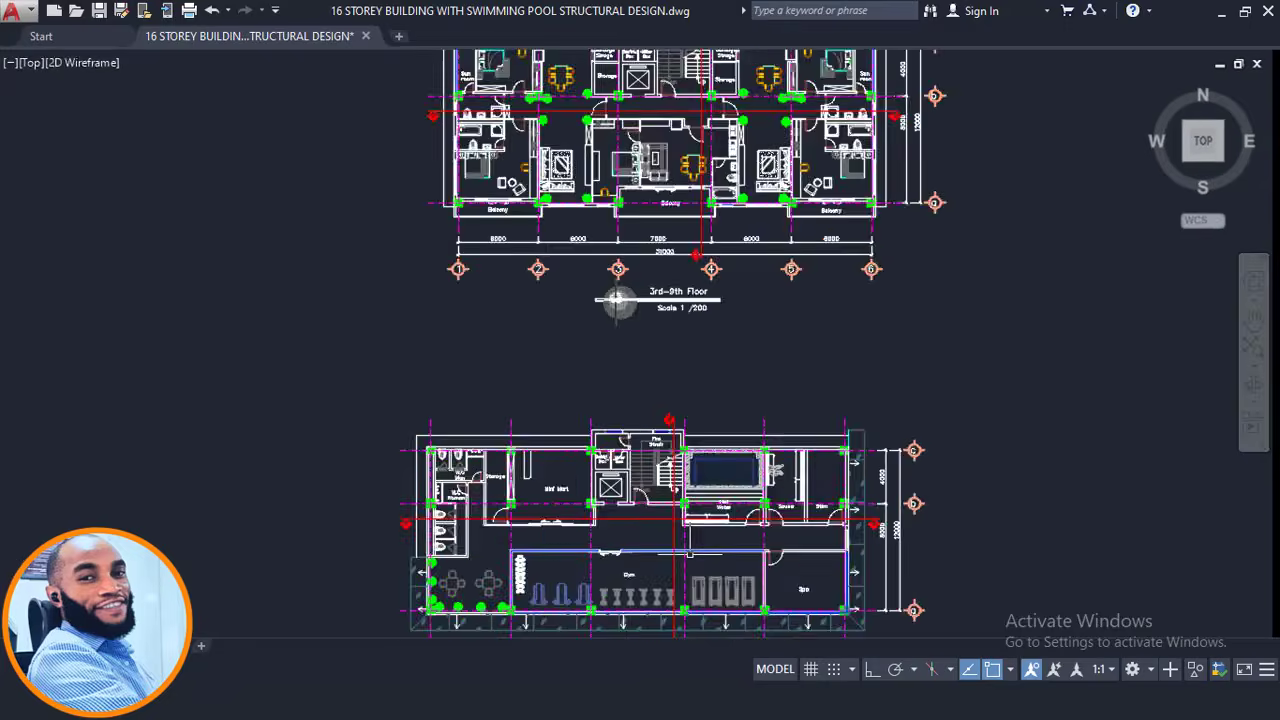
pyautogui.scroll(2, 690, 554)
pyautogui.moveTo(690, 554); pyautogui.dragTo(702, 321, button='middle')
pyautogui.scroll(4, 768, 140)
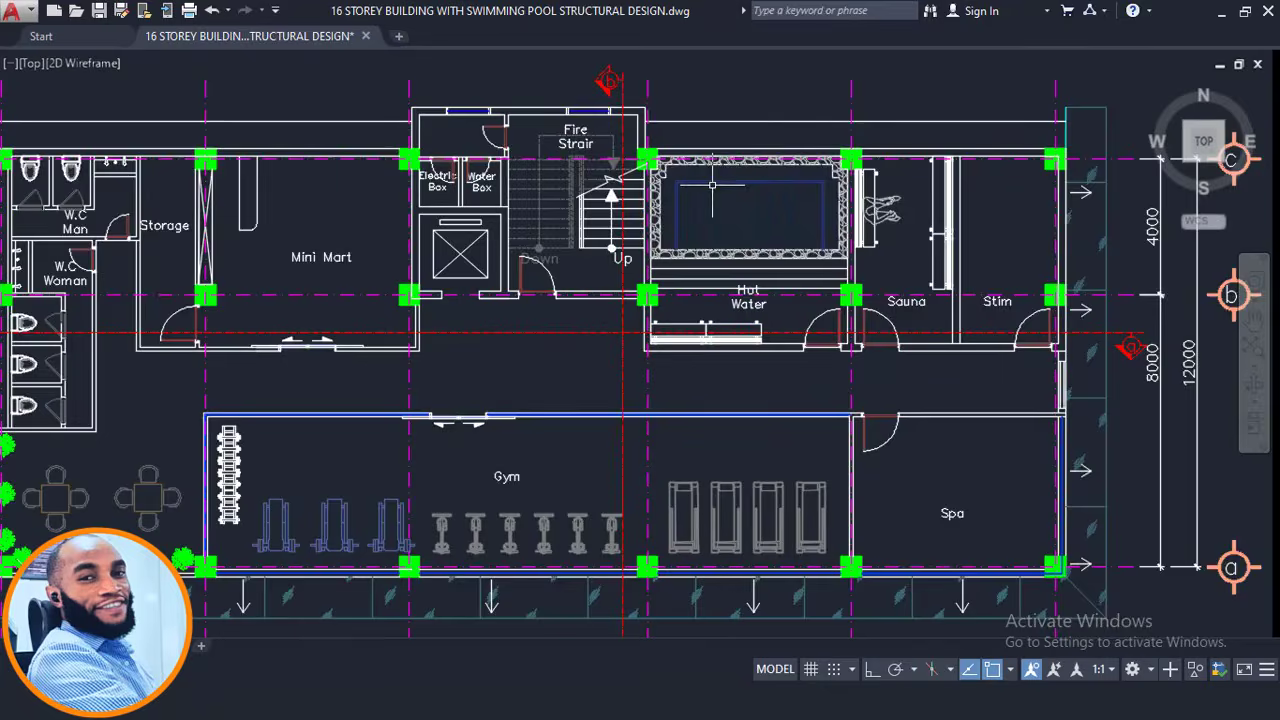
pyautogui.scroll(-5, 620, 445)
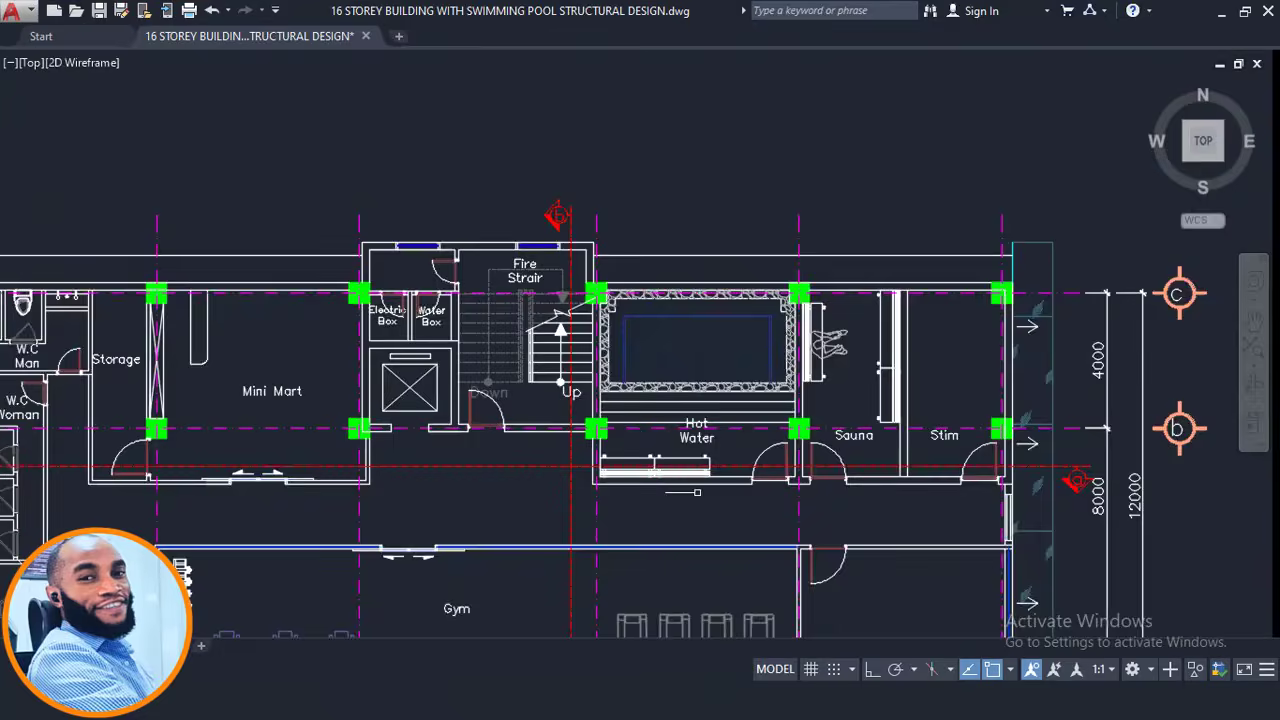
pyautogui.moveTo(640, 170)
pyautogui.mouseDown(button='middle')
pyautogui.moveTo(645, 330)
pyautogui.moveTo(732, 449)
pyautogui.moveTo(736, 224)
pyautogui.mouseUp(button='middle')
pyautogui.scroll(7, 773, 412)
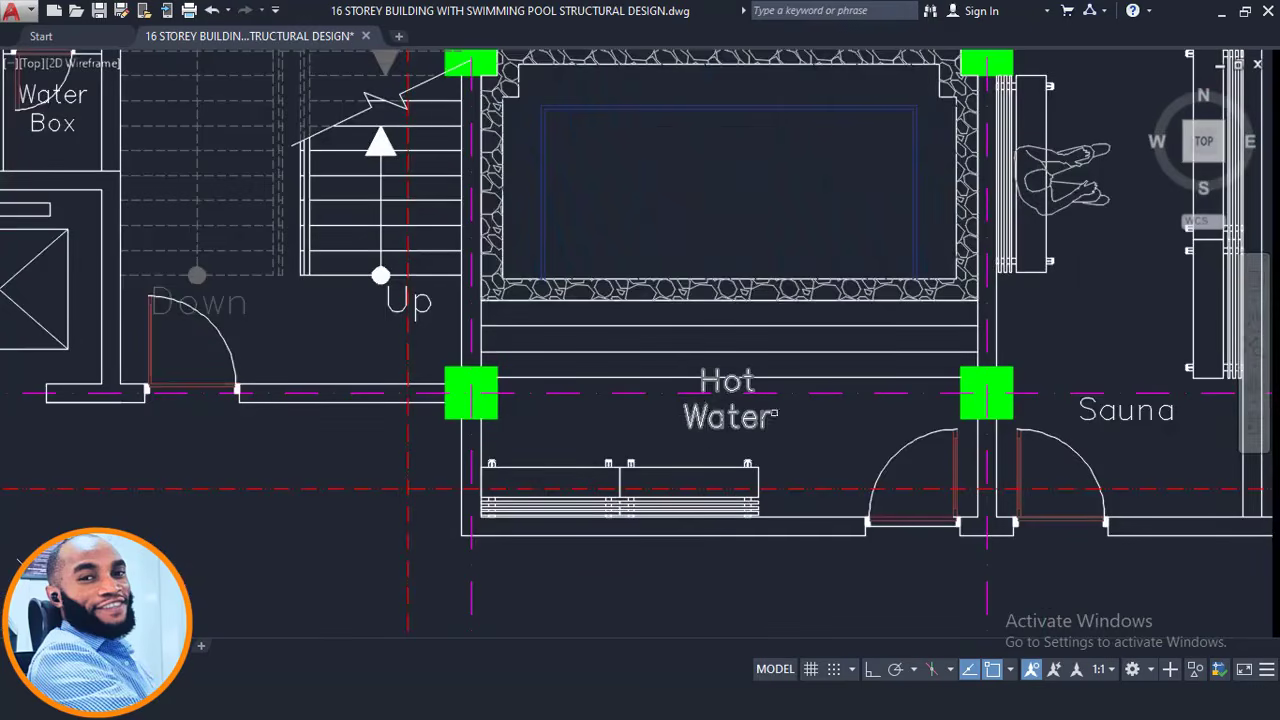
pyautogui.scroll(-9, 713, 398)
pyautogui.moveTo(630, 108); pyautogui.dragTo(661, 434, button='middle')
pyautogui.moveTo(700, 100); pyautogui.dragTo(716, 455, button='middle')
pyautogui.scroll(5, 760, 425)
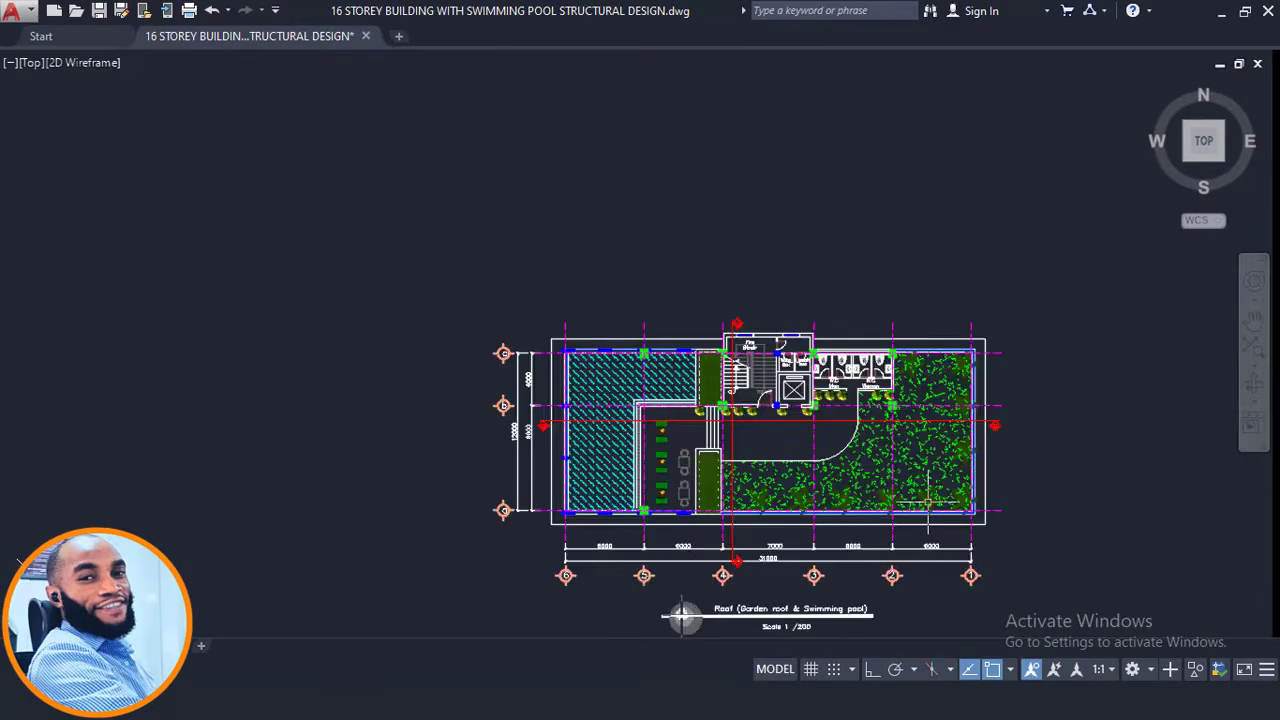
pyautogui.scroll(4, 598, 491)
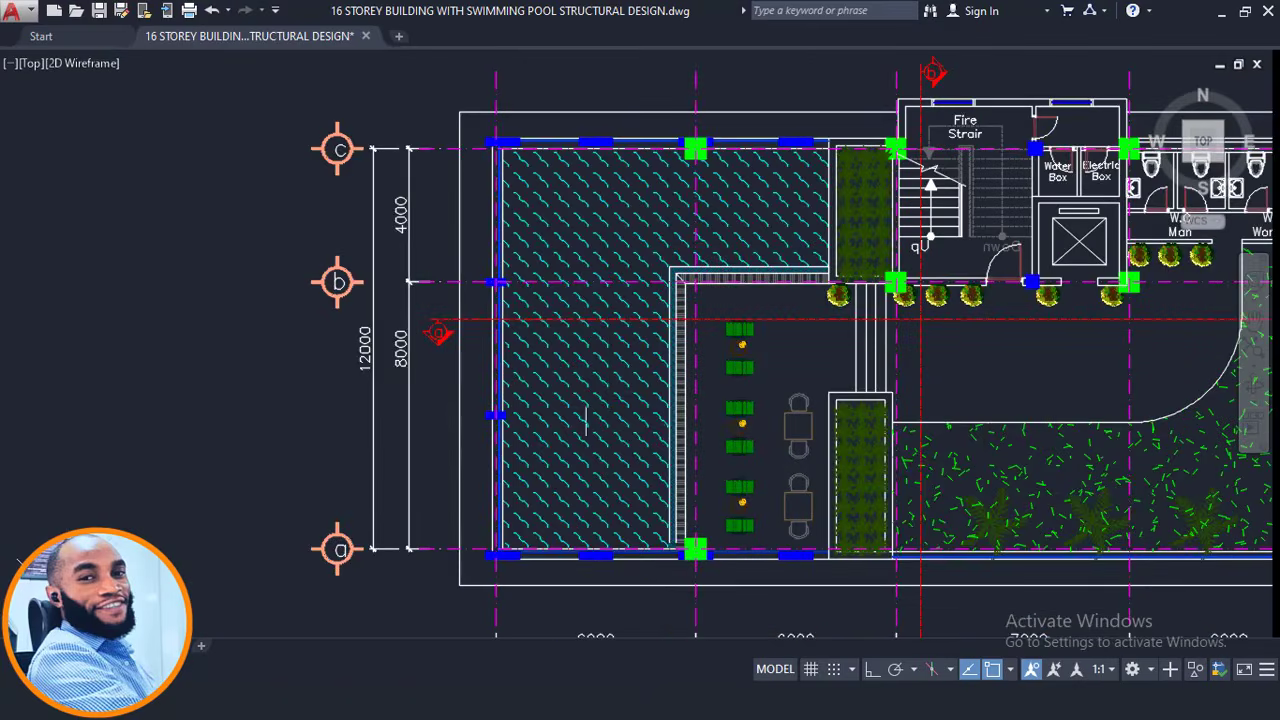
pyautogui.scroll(-4, 688, 203)
pyautogui.scroll(3, 666, 229)
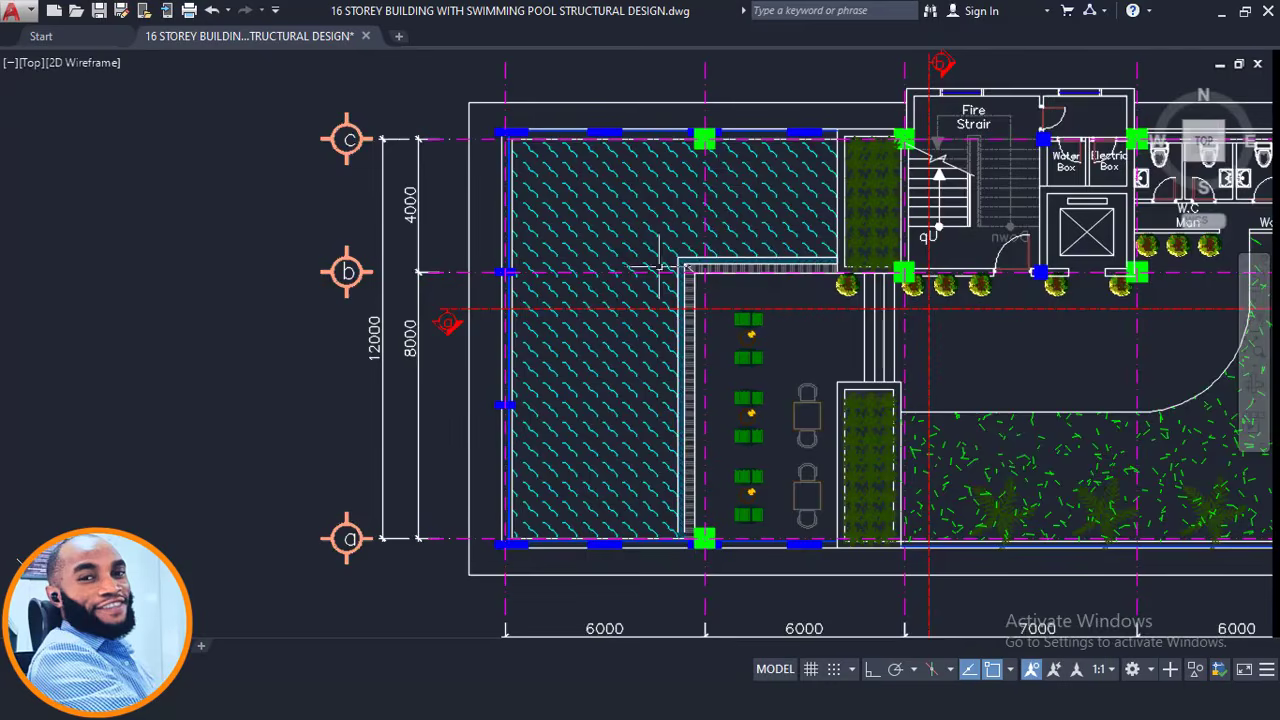
pyautogui.scroll(-4, 702, 234)
pyautogui.scroll(-8, 704, 240)
pyautogui.moveTo(707, 483); pyautogui.dragTo(790, 243, button='middle')
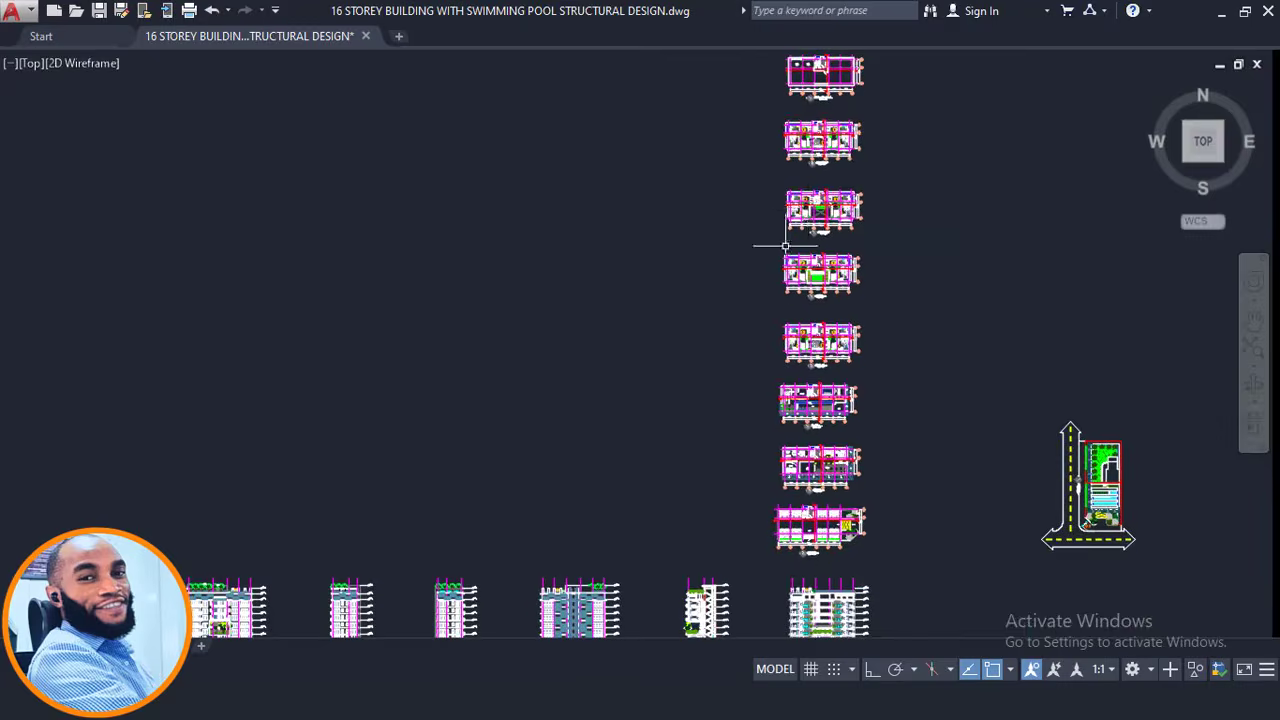
pyautogui.scroll(-2, 797, 220)
pyautogui.scroll(5, 740, 497)
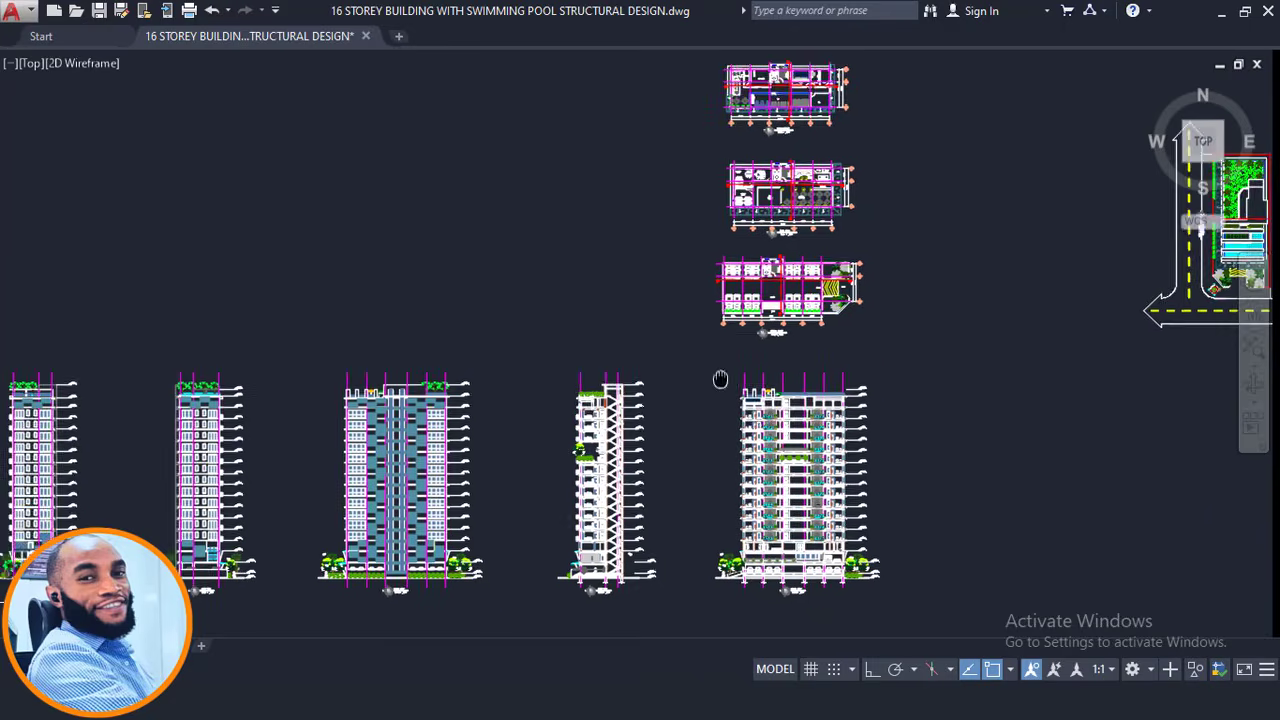
pyautogui.scroll(5, 652, 320)
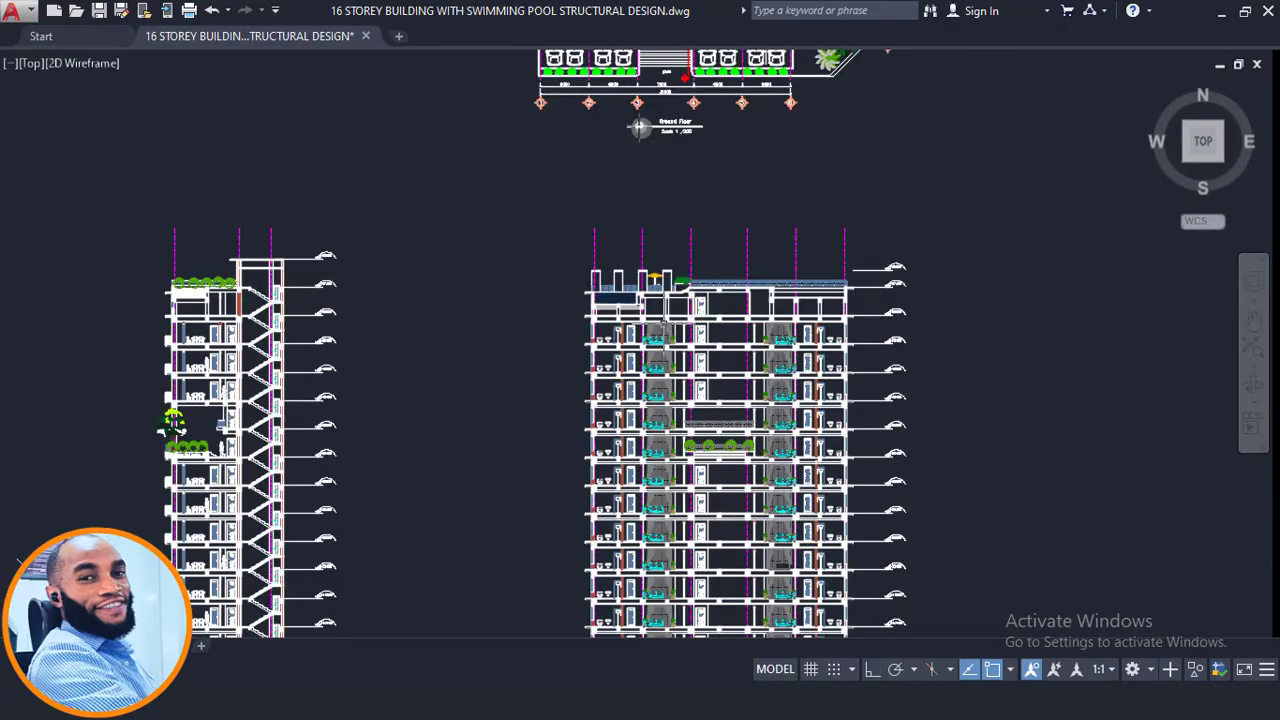
pyautogui.scroll(-3, 677, 285)
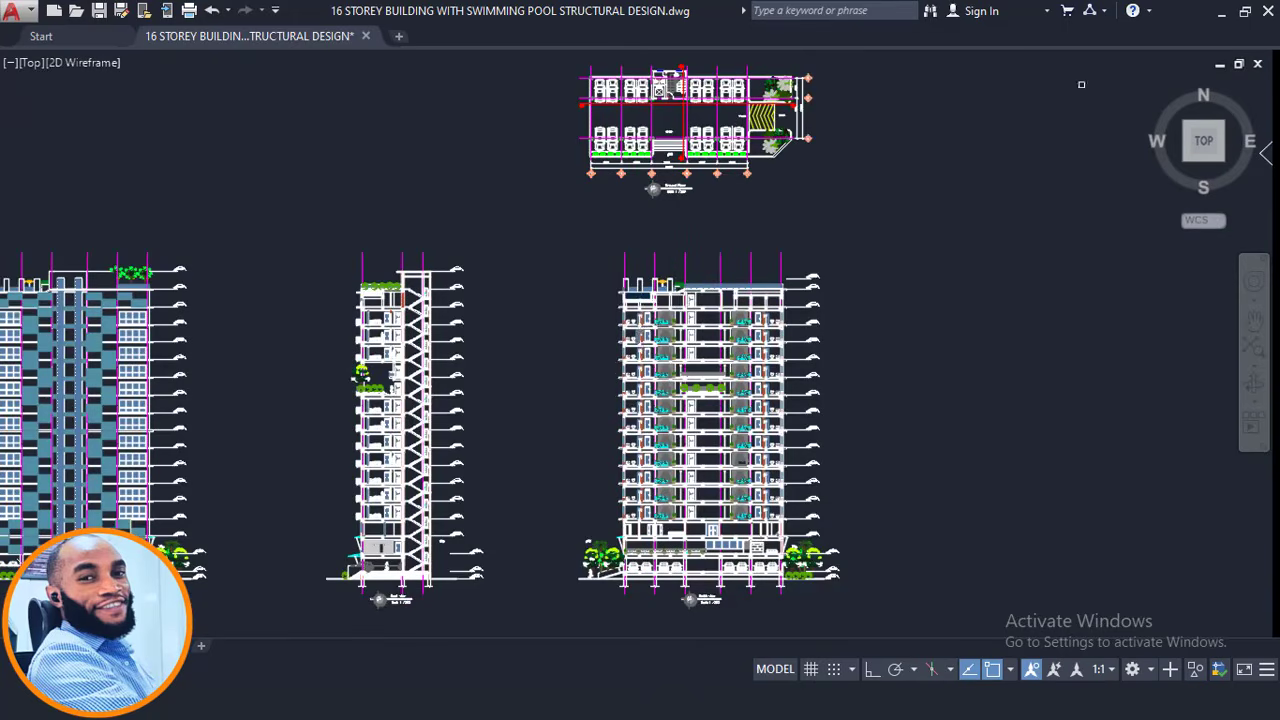
# Minimize AutoCAD and orbit the hotel's 3D frame model to view it from other sides.
pyautogui.click(1219, 11)
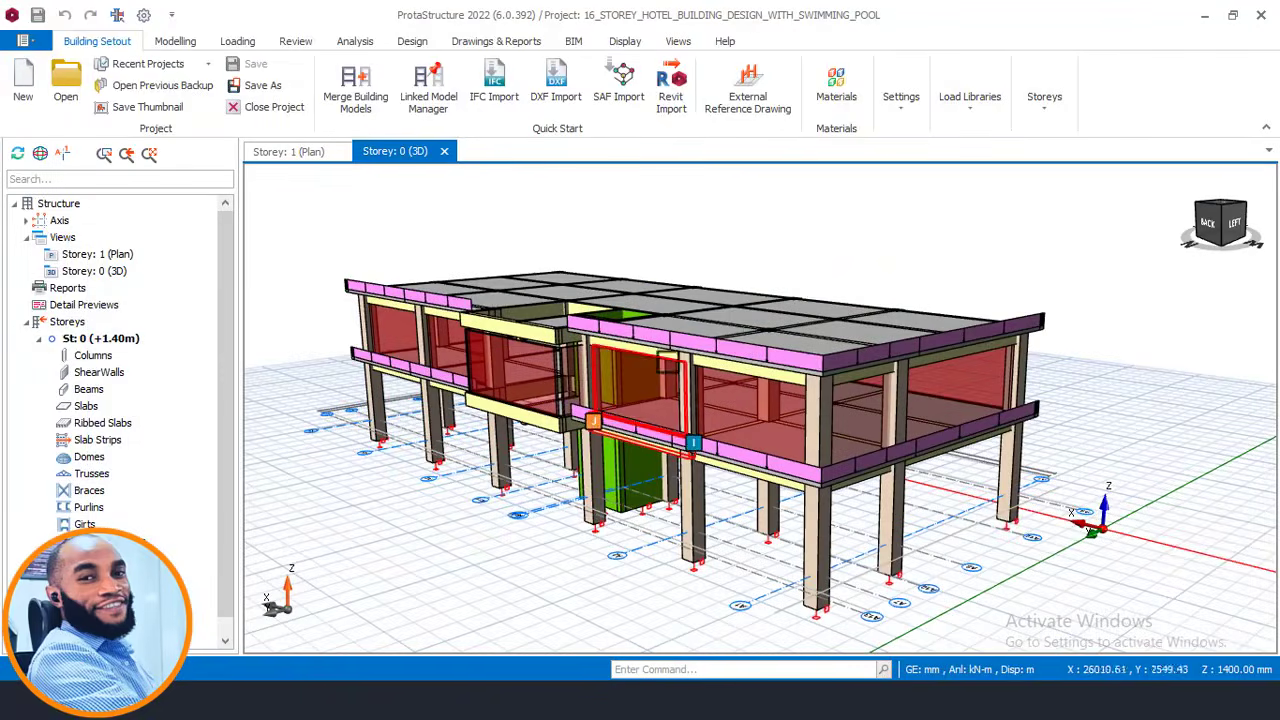
pyautogui.scroll(-1, 826, 298)
pyautogui.moveTo(824, 318); pyautogui.dragTo(751, 349, button='middle')
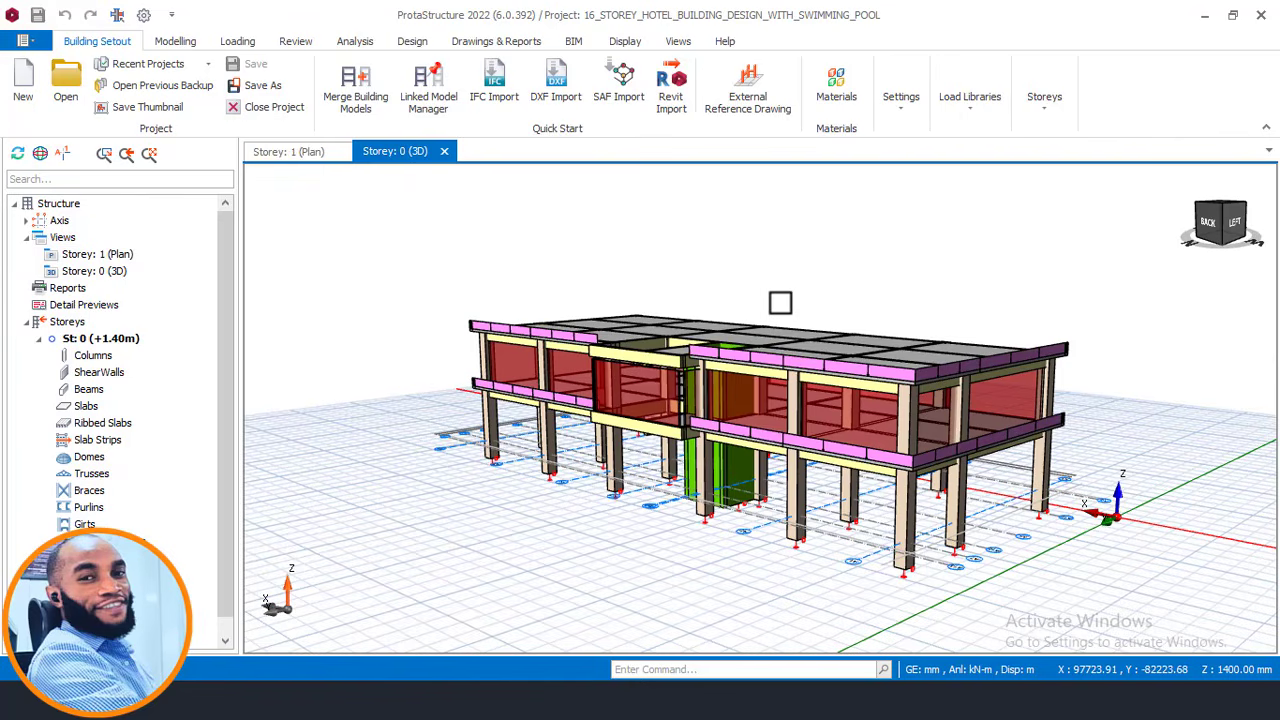
pyautogui.moveTo(781, 302); pyautogui.dragTo(737, 349, button='middle')
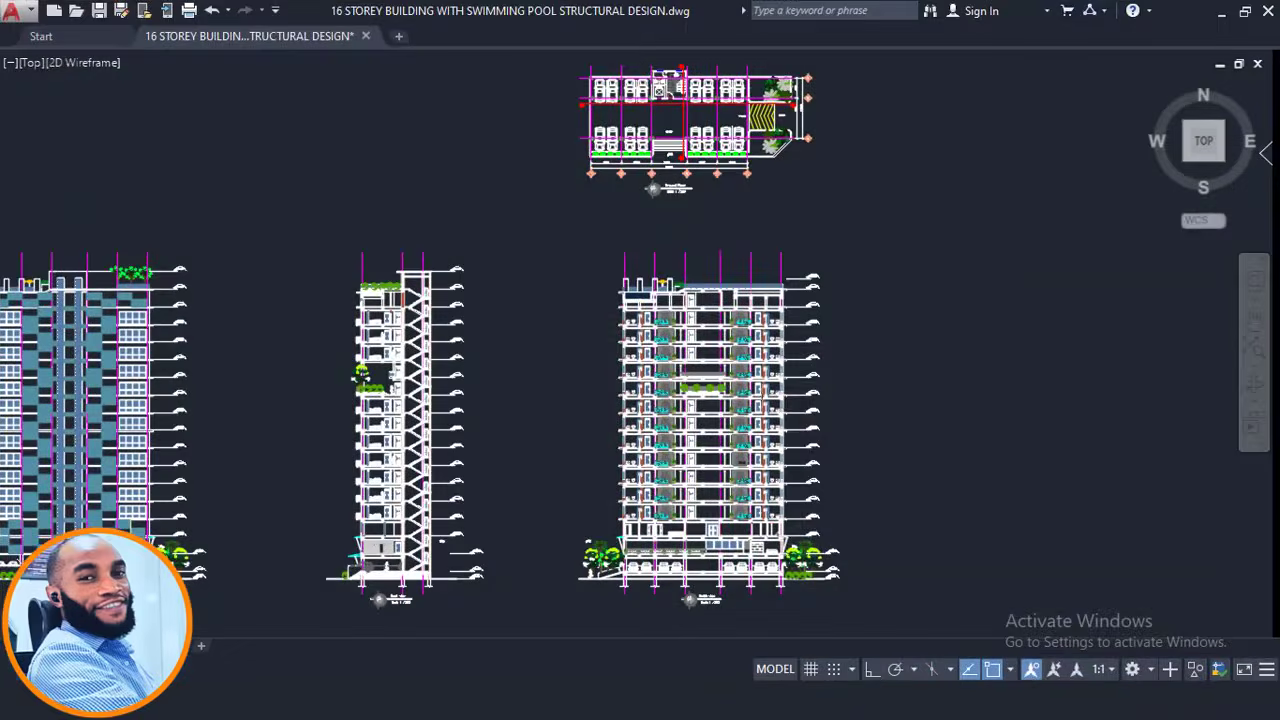
# Pan through the First, Second and 3rd–9th Floor plans in AutoCAD.
pyautogui.scroll(-3, 670, 300)
pyautogui.moveTo(672, 300)
pyautogui.mouseDown(button='middle')
pyautogui.moveTo(672, 443)
pyautogui.moveTo(732, 285)
pyautogui.mouseUp(button='middle')
pyautogui.scroll(2, 685, 300)
pyautogui.scroll(2, 698, 379)
pyautogui.scroll(2, 710, 502)
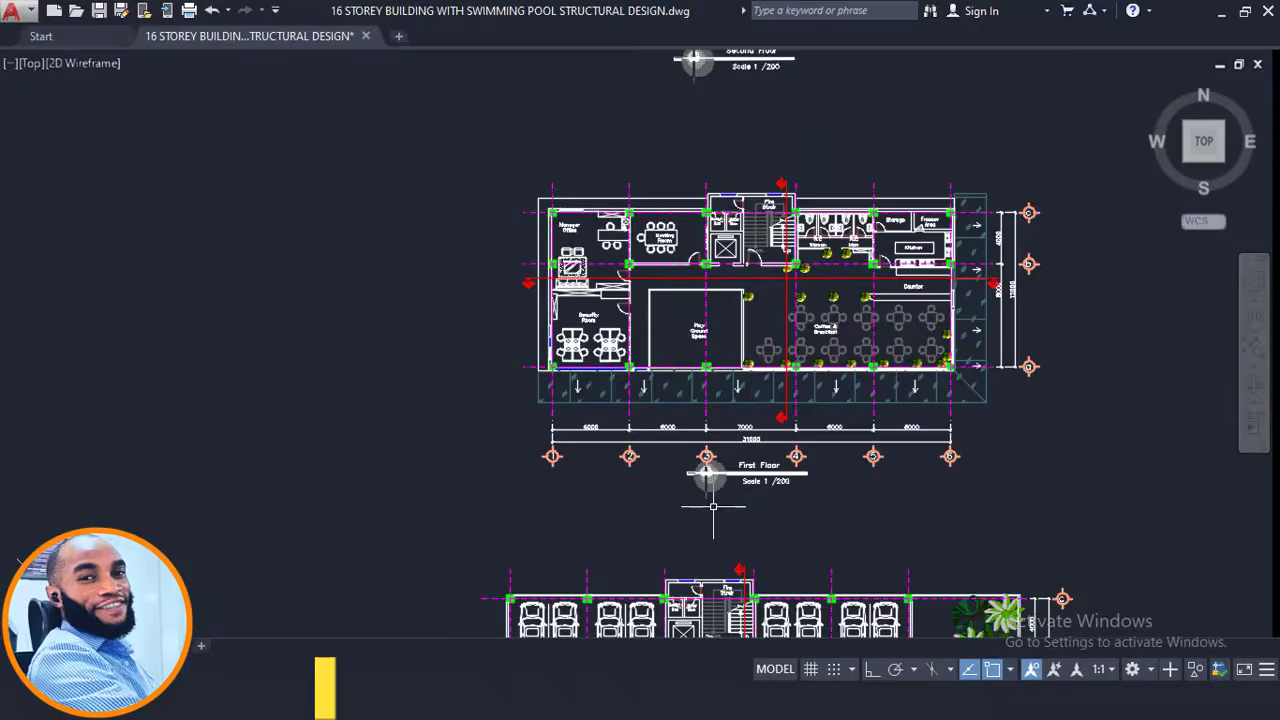
pyautogui.scroll(-1, 737, 383)
pyautogui.moveTo(733, 105); pyautogui.dragTo(724, 426, button='middle')
pyautogui.scroll(3, 726, 424)
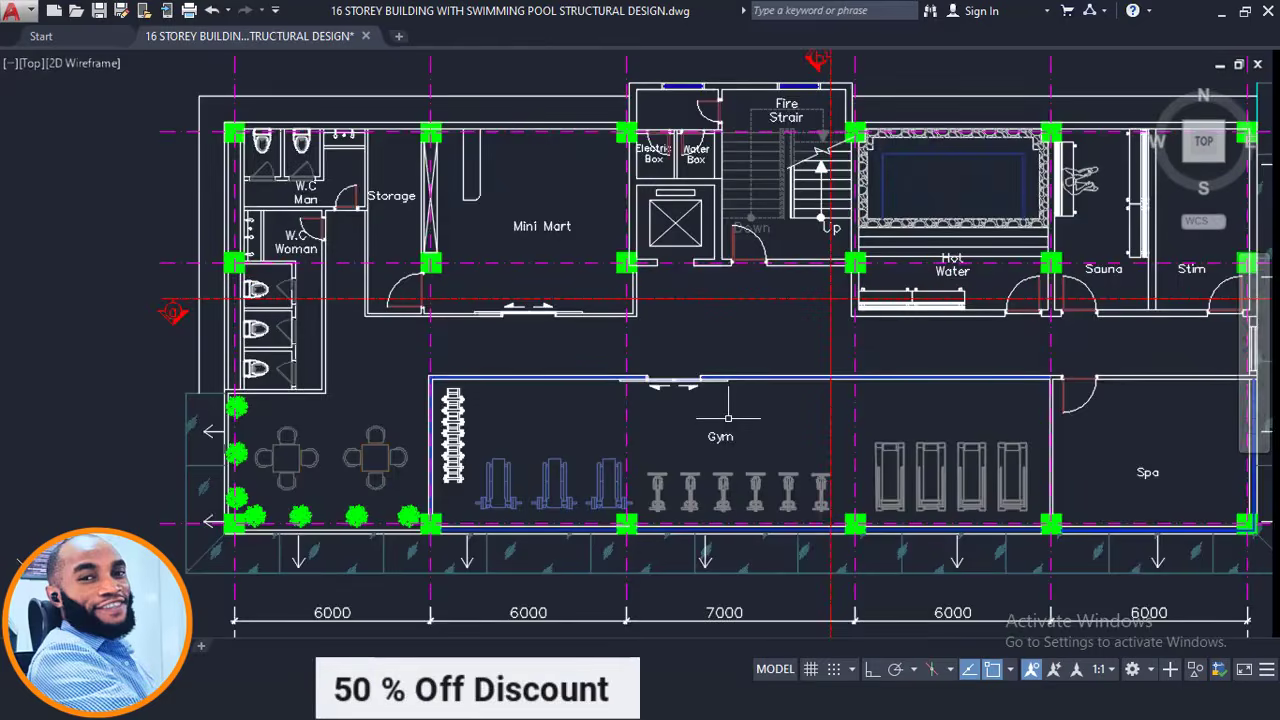
pyautogui.scroll(-2, 738, 417)
pyautogui.moveTo(770, 182); pyautogui.dragTo(766, 442, button='middle')
pyautogui.scroll(2, 767, 442)
pyautogui.scroll(-2, 778, 207)
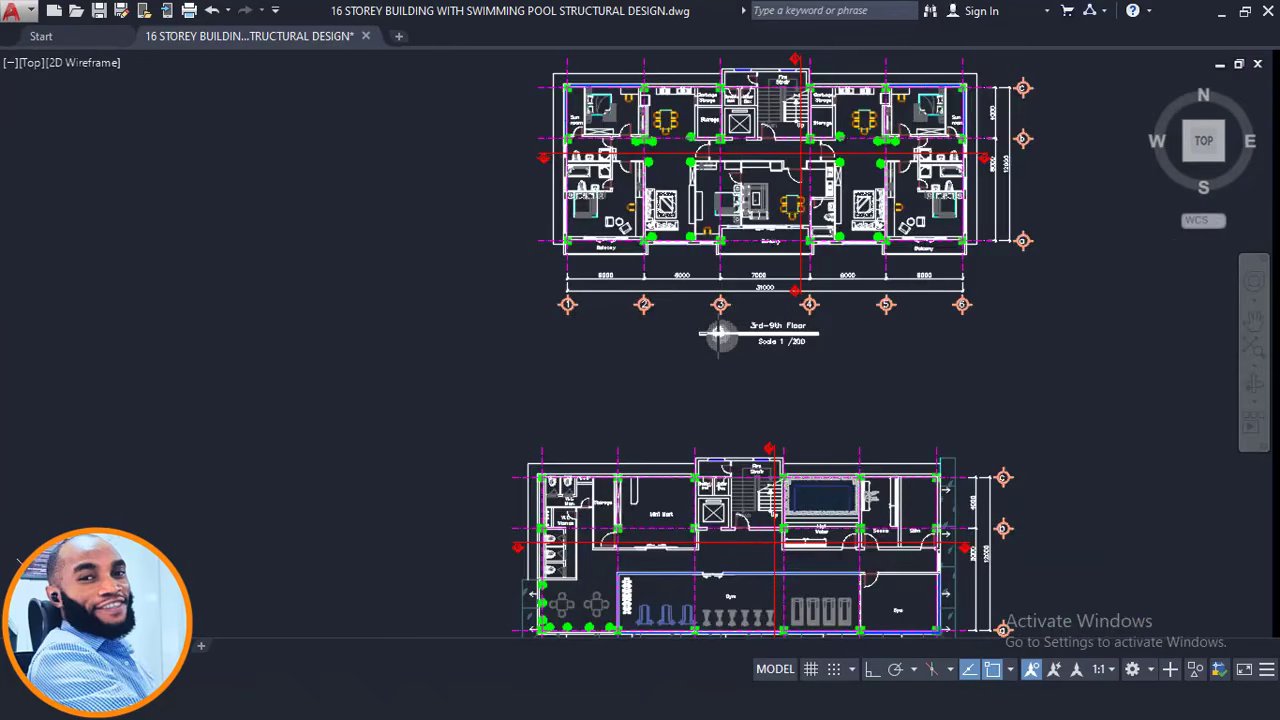
pyautogui.moveTo(791, 521); pyautogui.dragTo(770, 312, button='middle')
pyautogui.scroll(2, 762, 440)
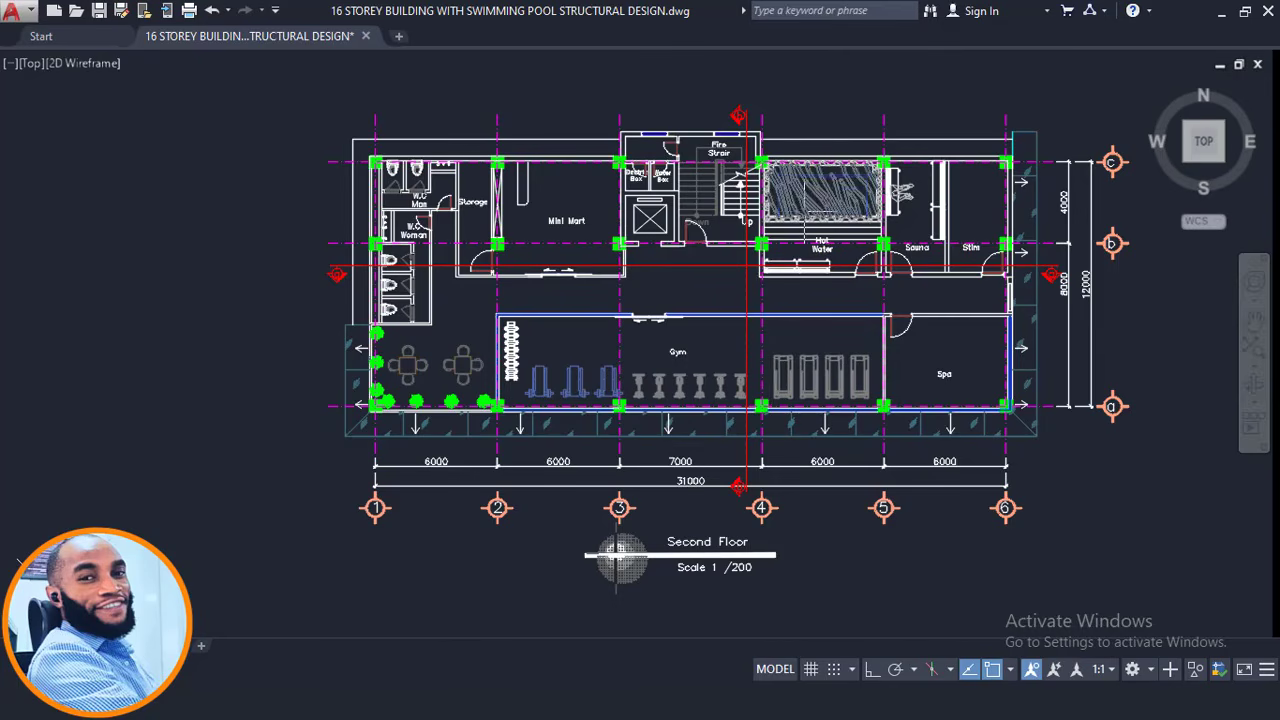
pyautogui.moveTo(812, 227); pyautogui.dragTo(780, 590, button='middle')
pyautogui.moveTo(754, 315); pyautogui.dragTo(753, 583, button='middle')
pyautogui.moveTo(625, 565); pyautogui.dragTo(652, 628, button='middle')
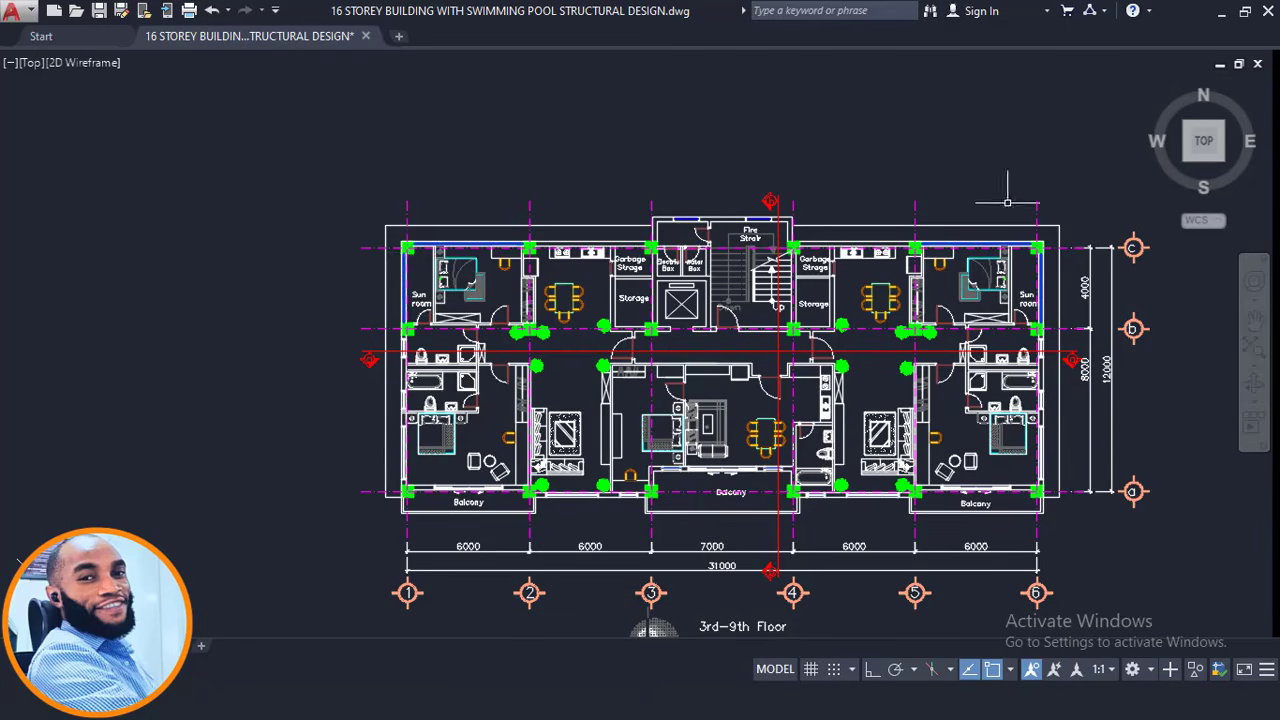
# Show the ground and 3rd–9th Floor plans together, then orbit the ProtaStructure model.
pyautogui.scroll(-2, 960, 398)
pyautogui.moveTo(934, 551); pyautogui.dragTo(866, 238, button='middle')
pyautogui.scroll(2, 868, 533)
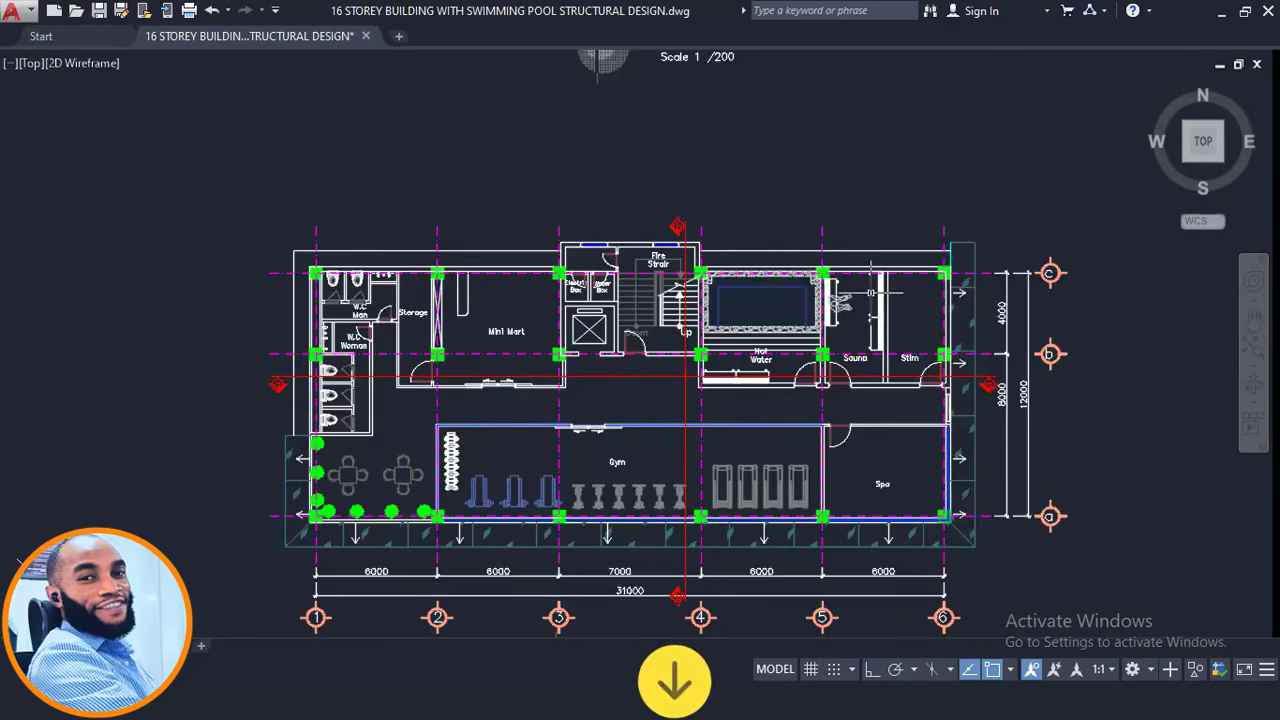
pyautogui.moveTo(848, 281); pyautogui.dragTo(904, 252, button='middle')
pyautogui.moveTo(816, 242); pyautogui.dragTo(829, 314, button='middle')
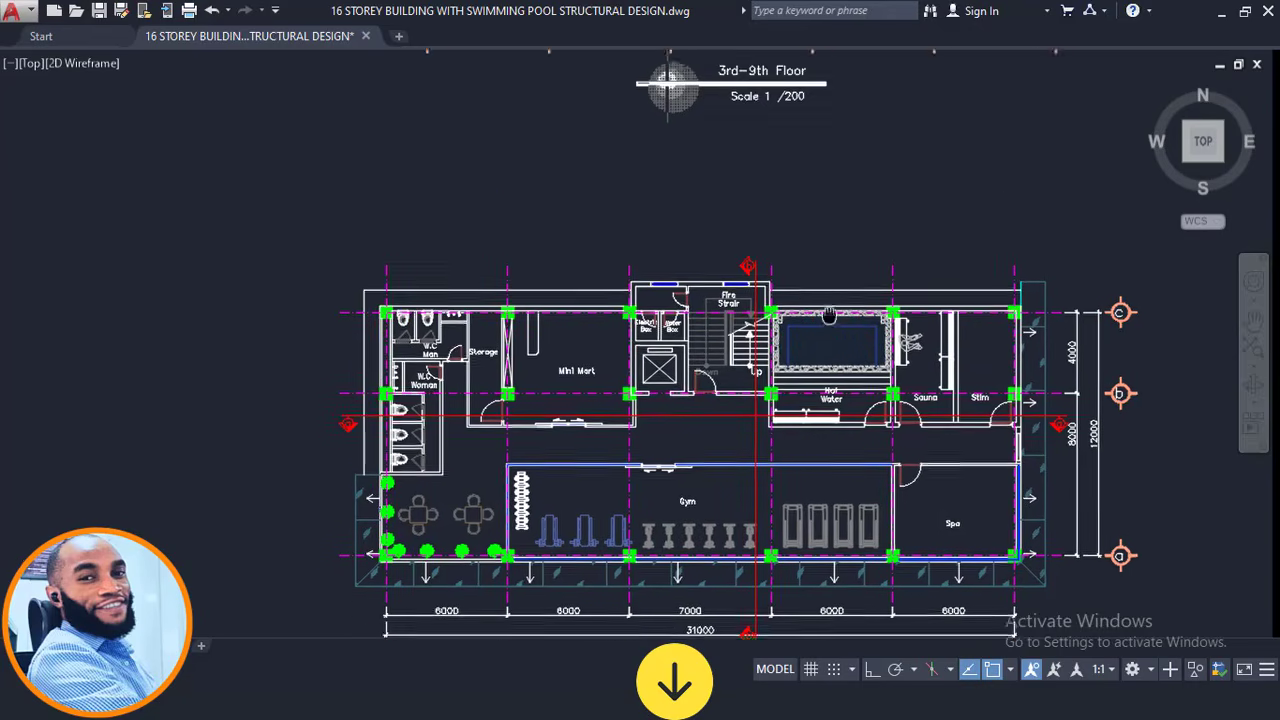
pyautogui.scroll(-2, 833, 298)
pyautogui.moveTo(889, 231); pyautogui.dragTo(896, 288, button='middle')
pyautogui.moveTo(1067, 169); pyautogui.dragTo(1043, 288, button='middle')
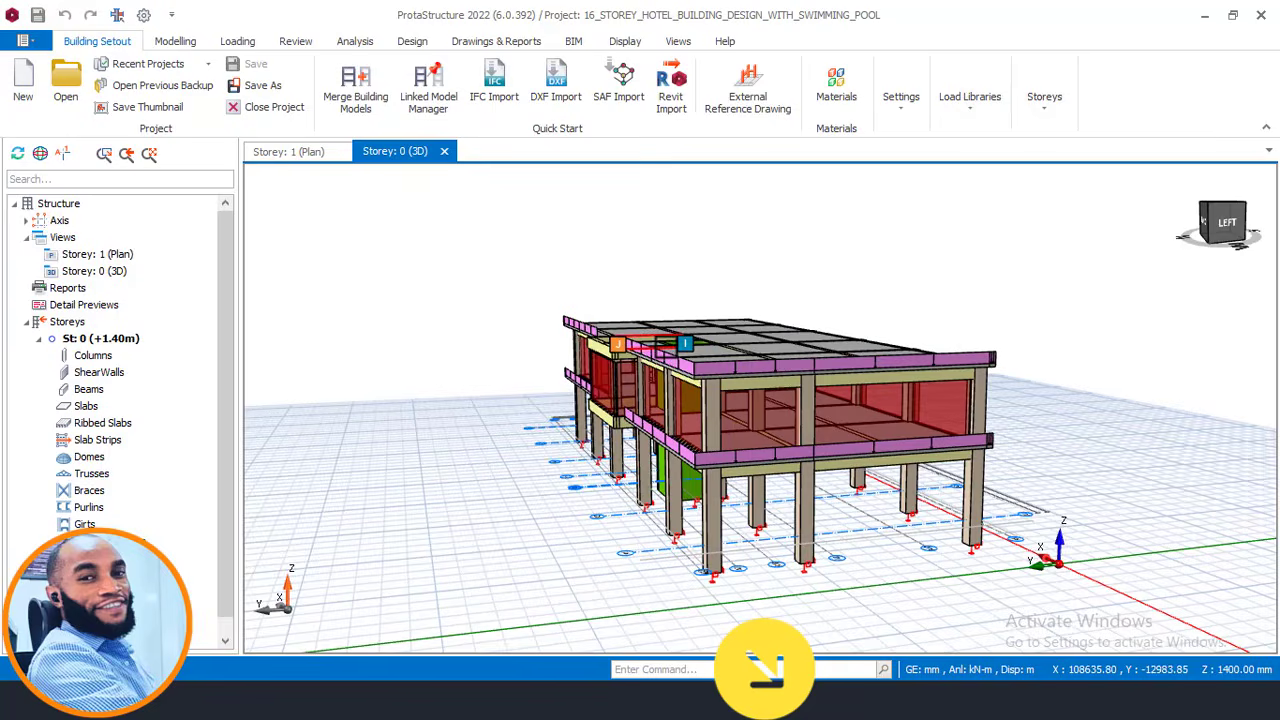
pyautogui.moveTo(780, 350)
pyautogui.mouseDown(button='middle')
pyautogui.moveTo(803, 386)
pyautogui.moveTo(796, 335)
pyautogui.mouseUp(button='middle')
pyautogui.moveTo(857, 280); pyautogui.dragTo(820, 262, button='middle')
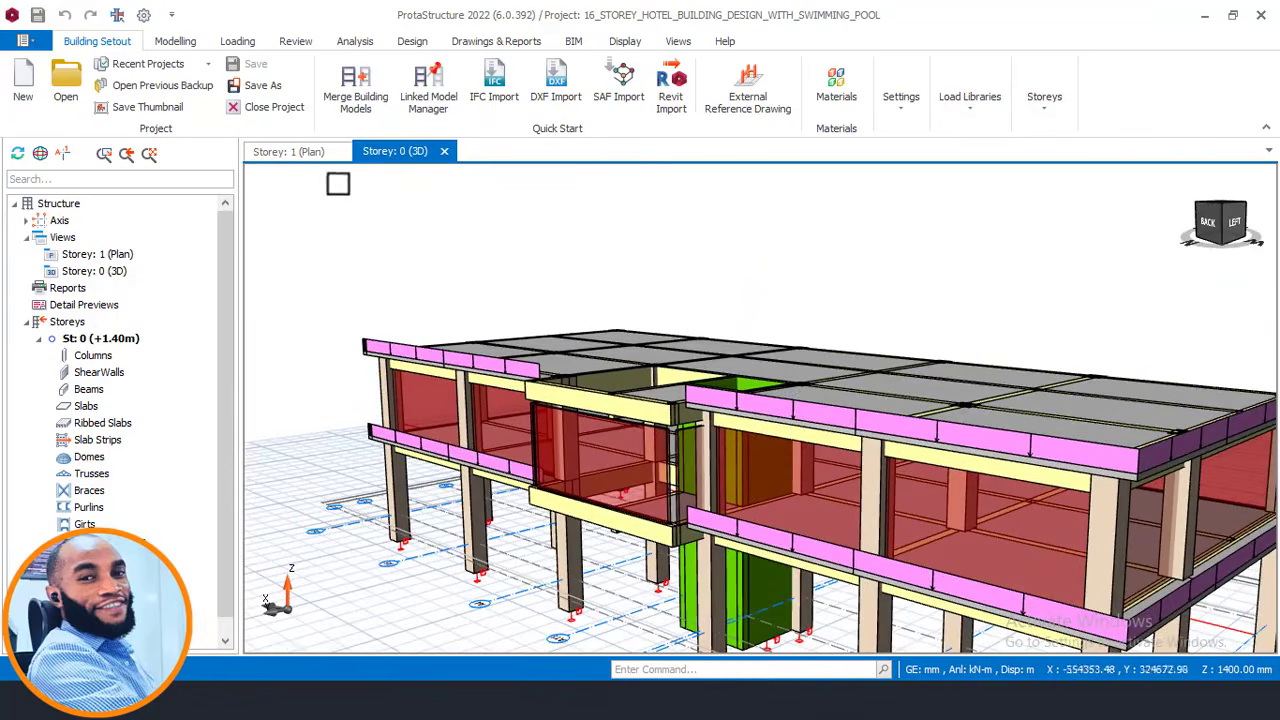
# Open the Storey 1 (+4.90m) plan, make St: 1 active, and pan around its slabs and beams.
pyautogui.click(321, 153)
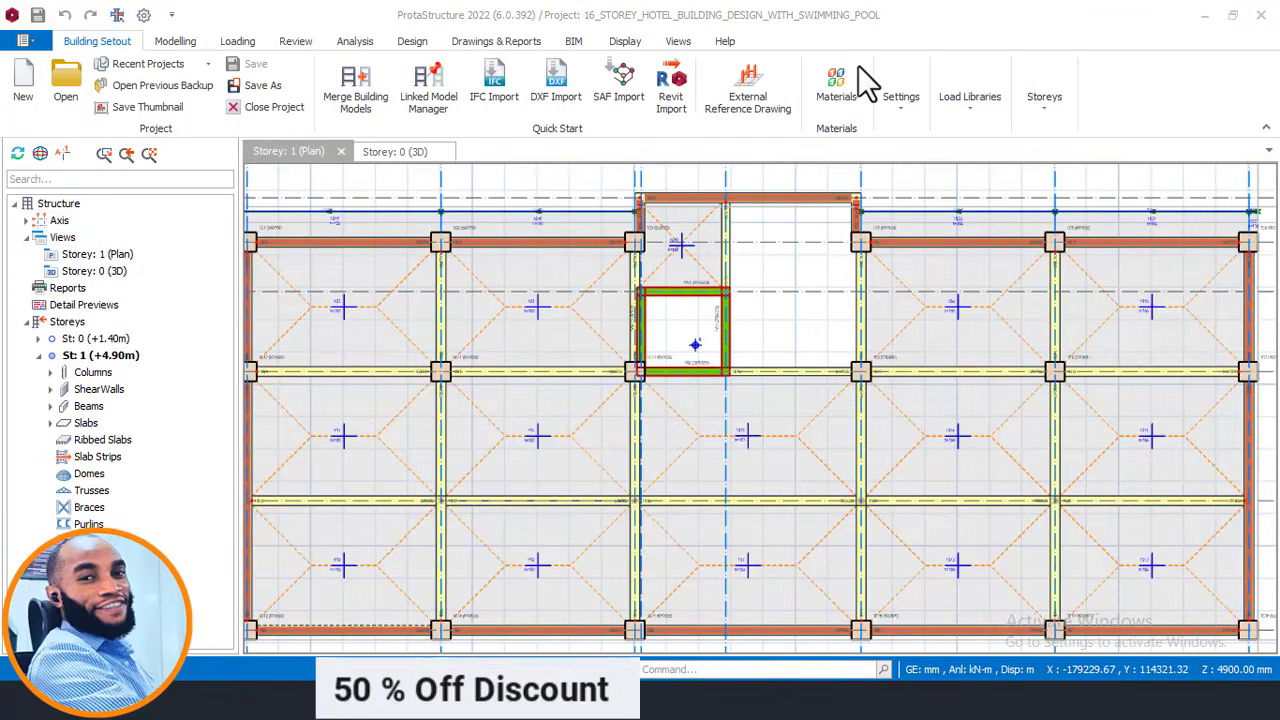
pyautogui.scroll(-3, 720, 245)
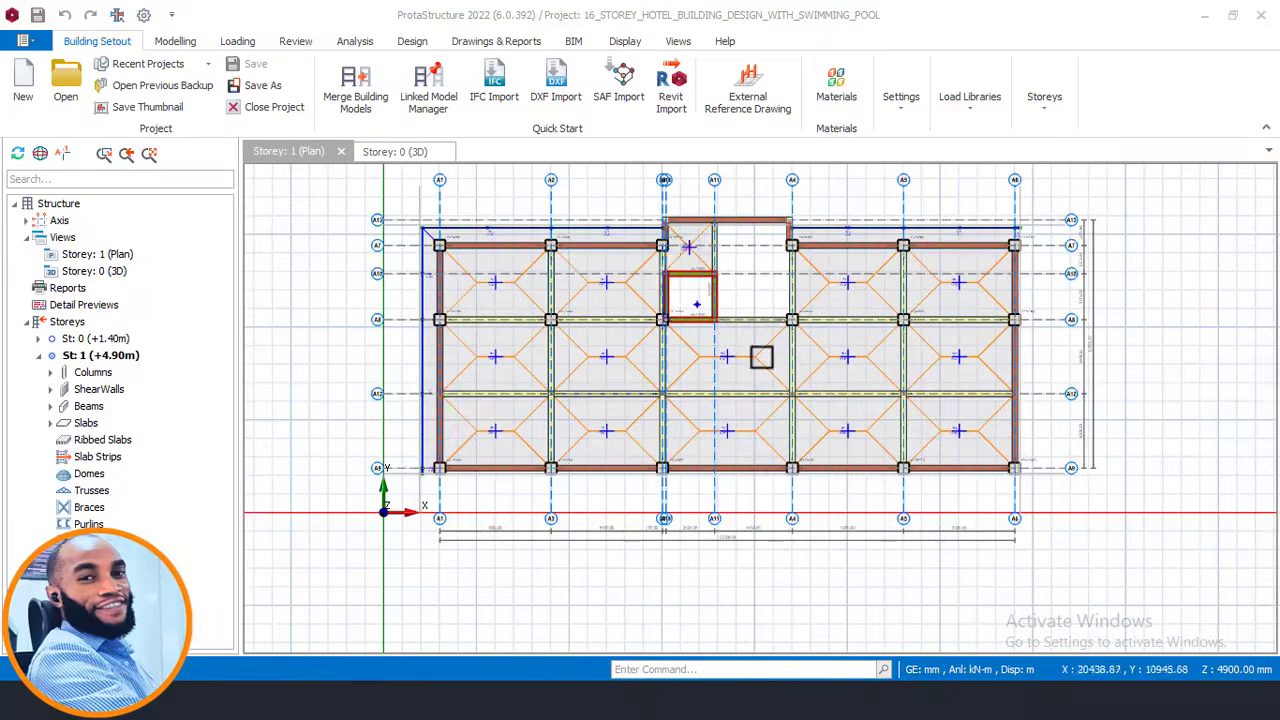
pyautogui.moveTo(583, 420); pyautogui.dragTo(603, 365, button='middle')
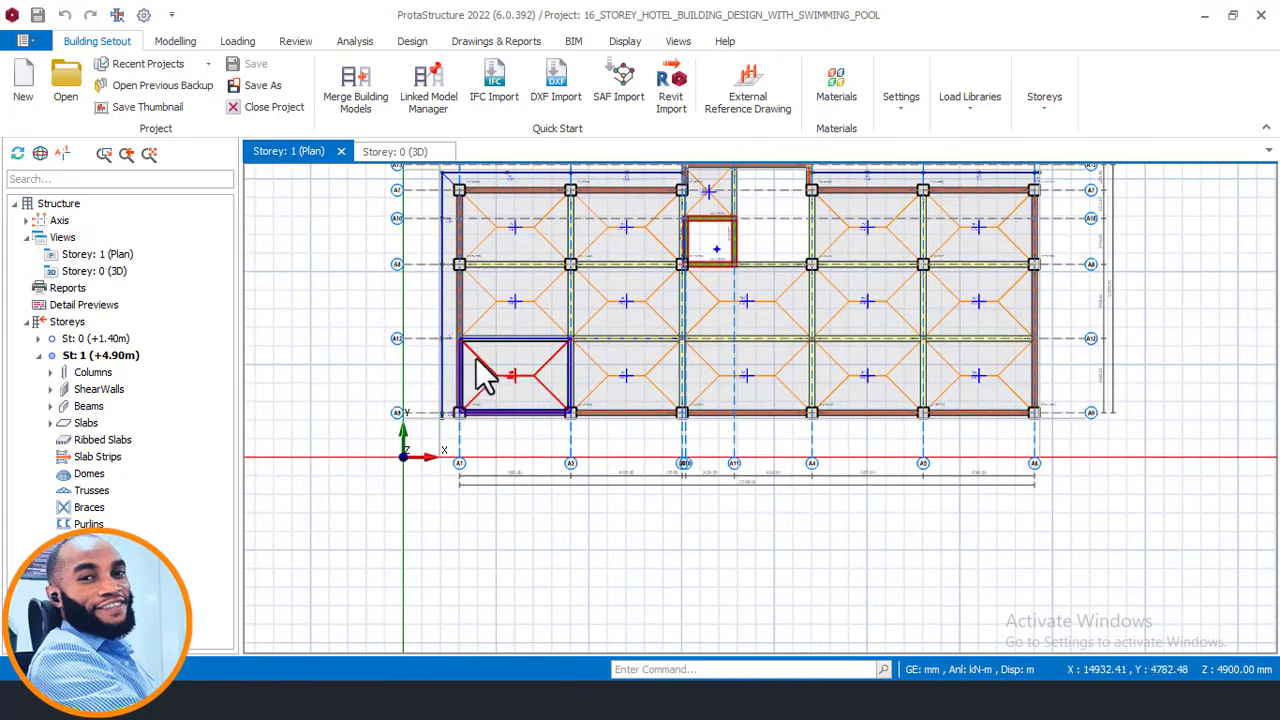
pyautogui.click(112, 356)
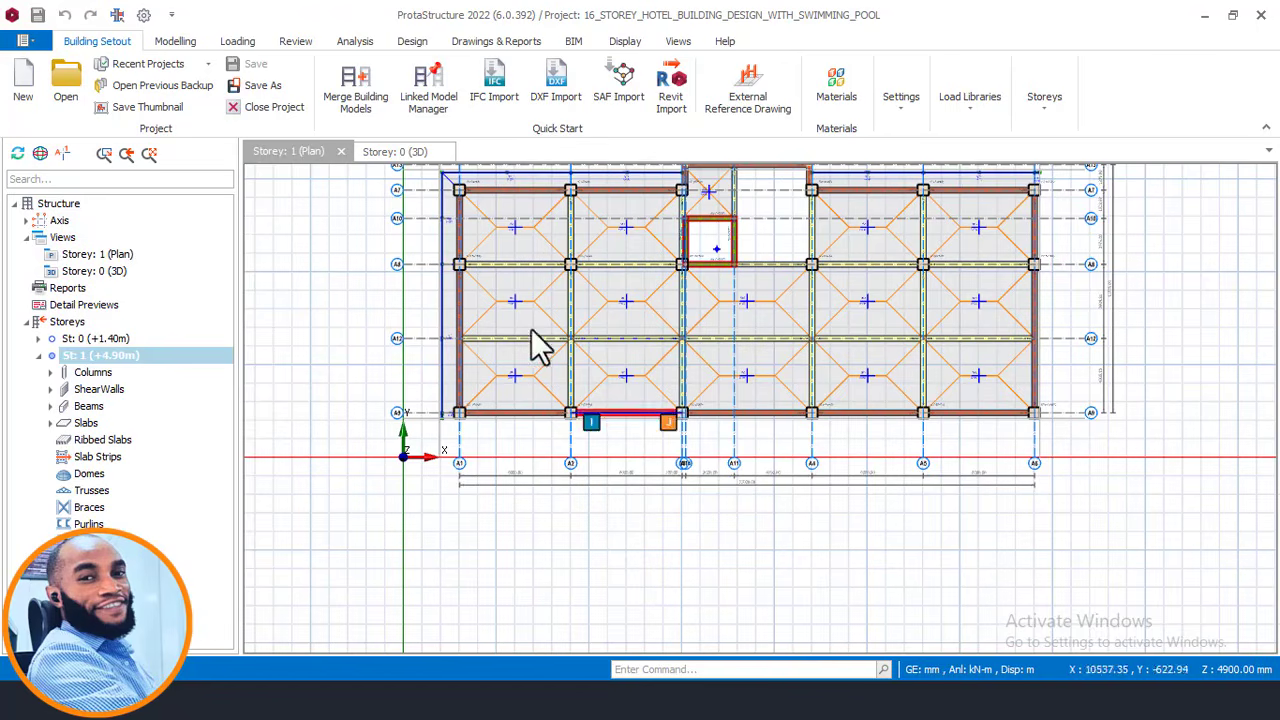
pyautogui.moveTo(614, 363); pyautogui.dragTo(554, 438, button='middle')
pyautogui.scroll(1, 516, 296)
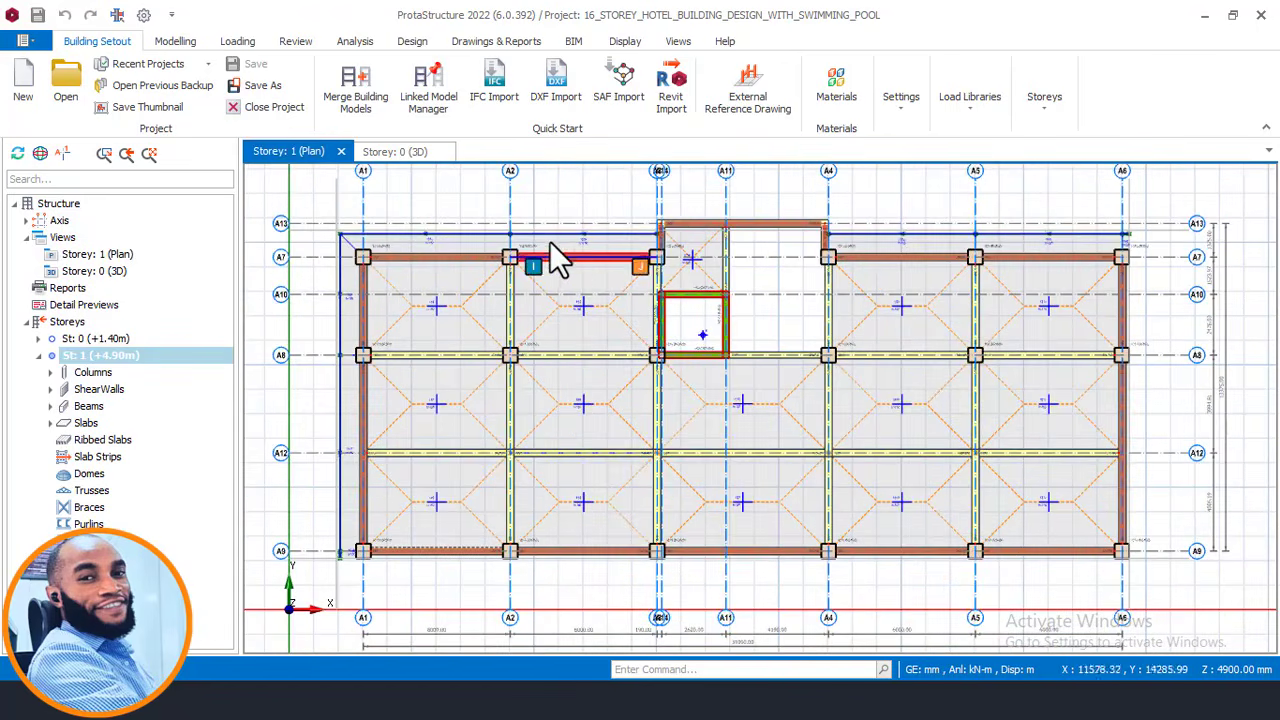
pyautogui.scroll(1, 549, 241)
pyautogui.scroll(1, 540, 252)
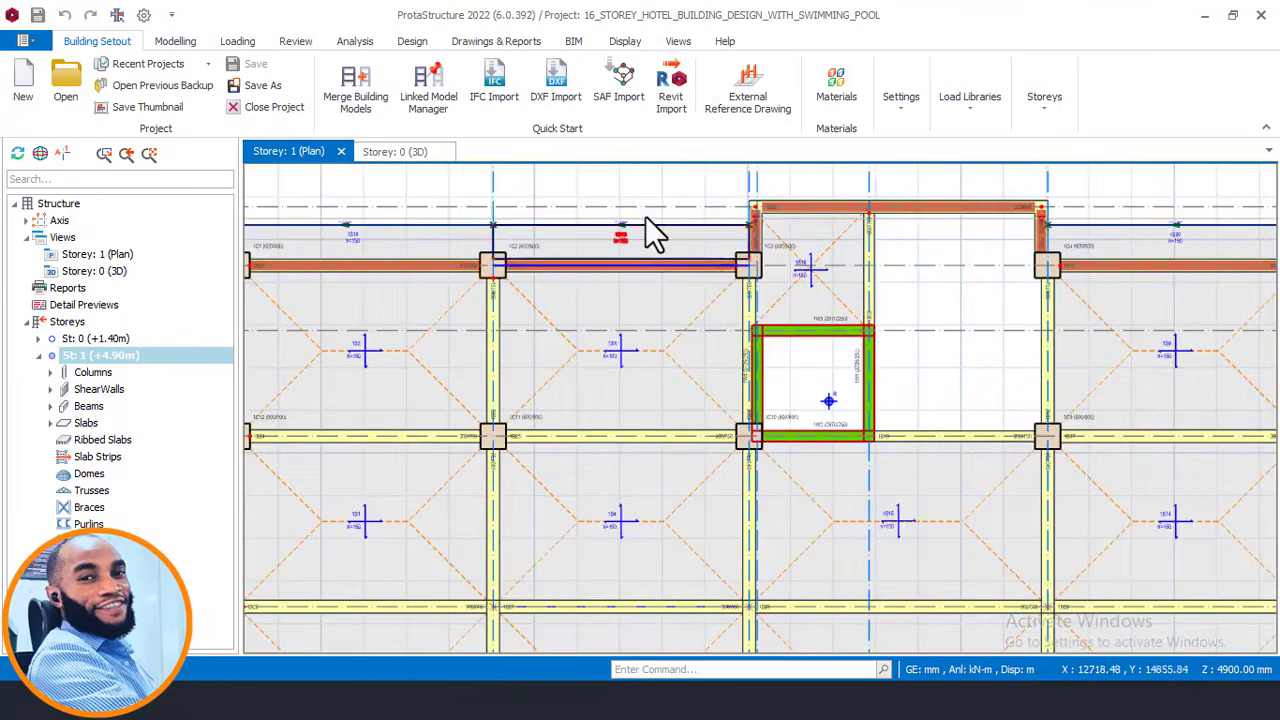
pyautogui.scroll(-1, 612, 236)
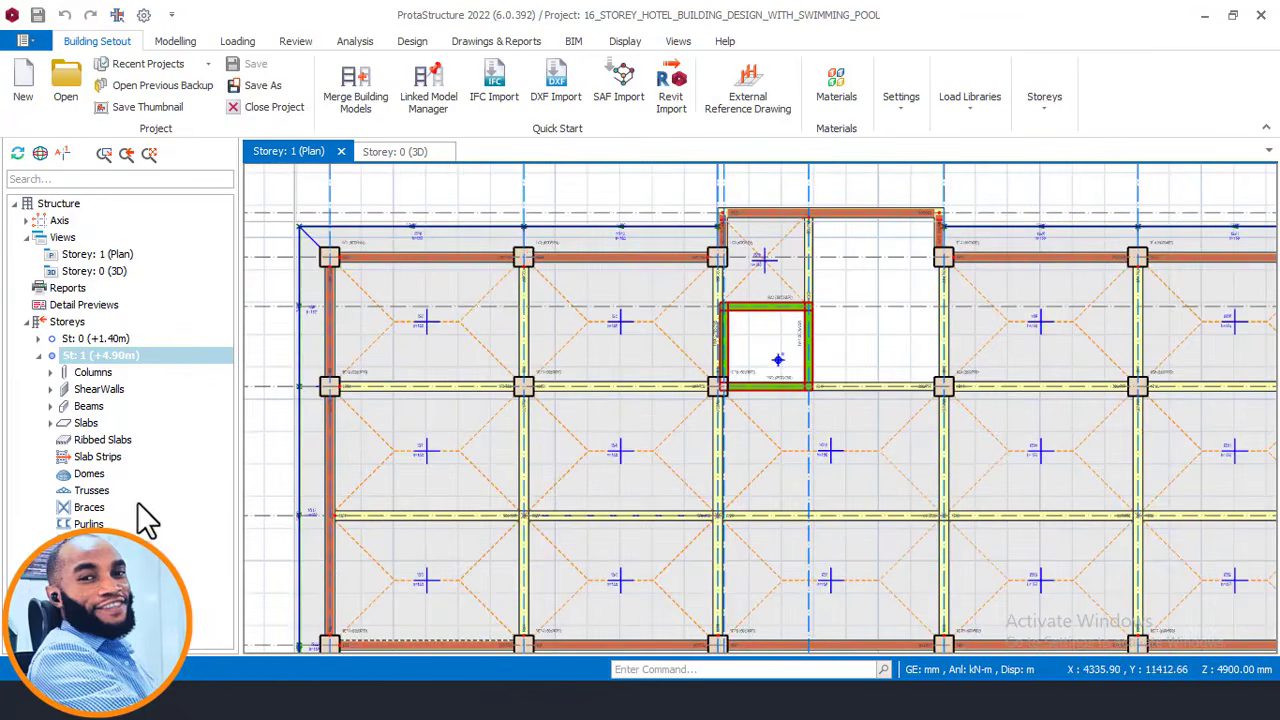
pyautogui.scroll(-1, 591, 325)
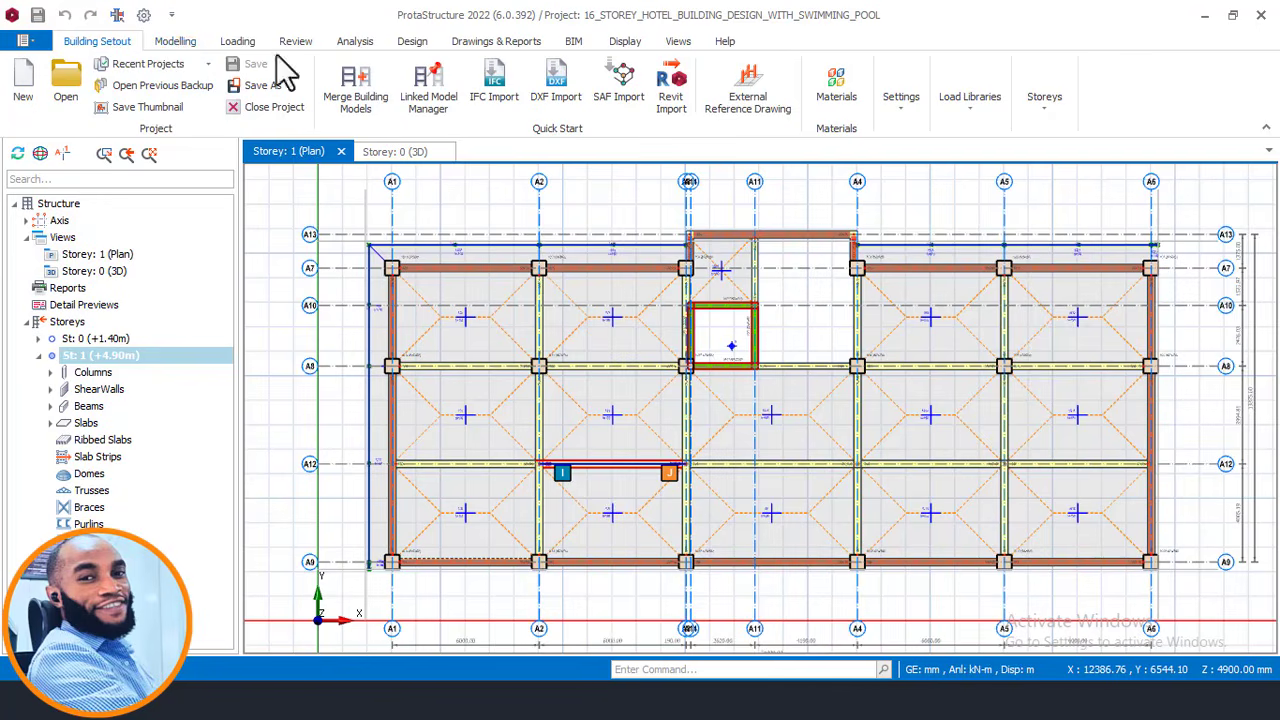
# Insert a new storey through Storey Operations and set its number to 3.
pyautogui.click(1041, 112)
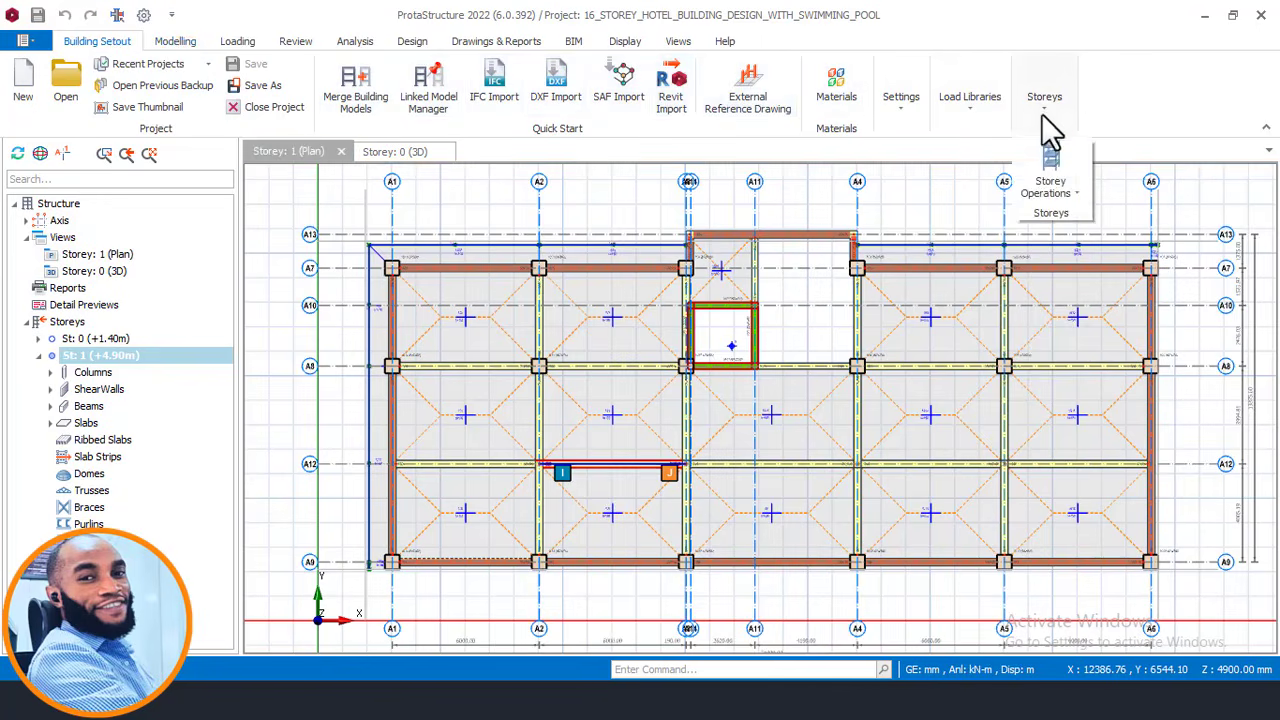
pyautogui.click(1078, 186)
pyautogui.click(1072, 262)
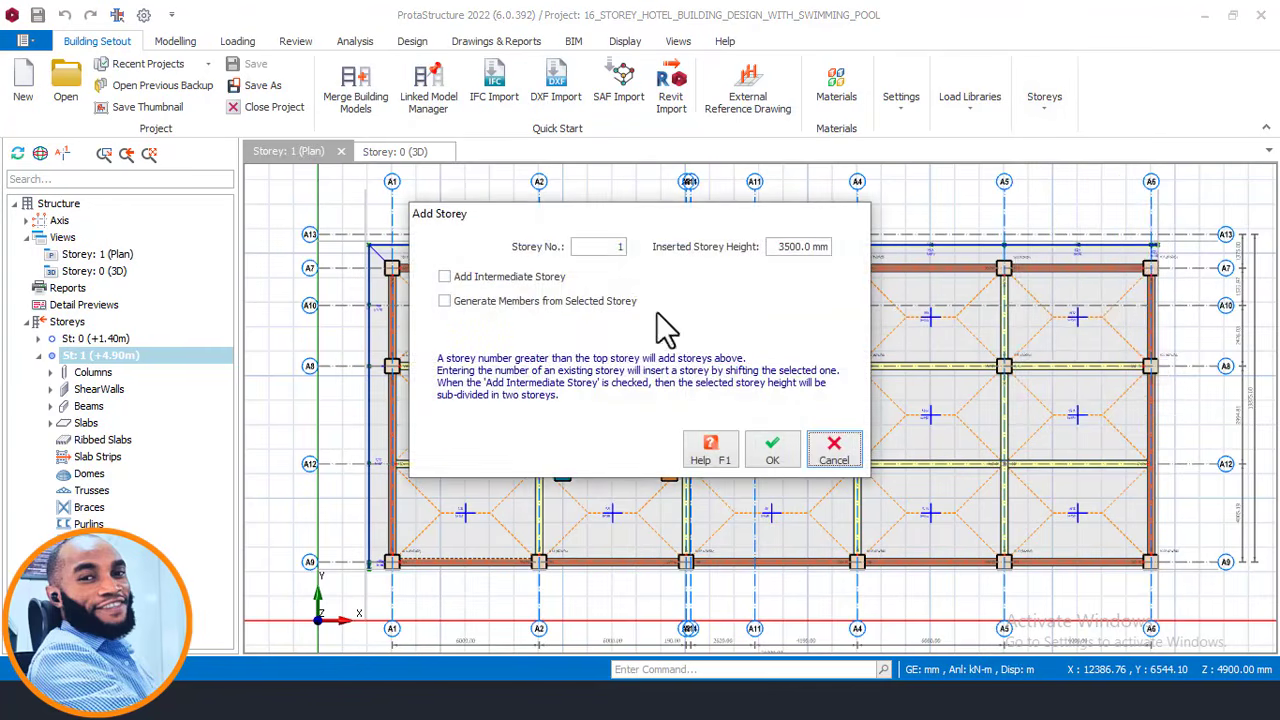
pyautogui.click(618, 247)
pyautogui.write('3')
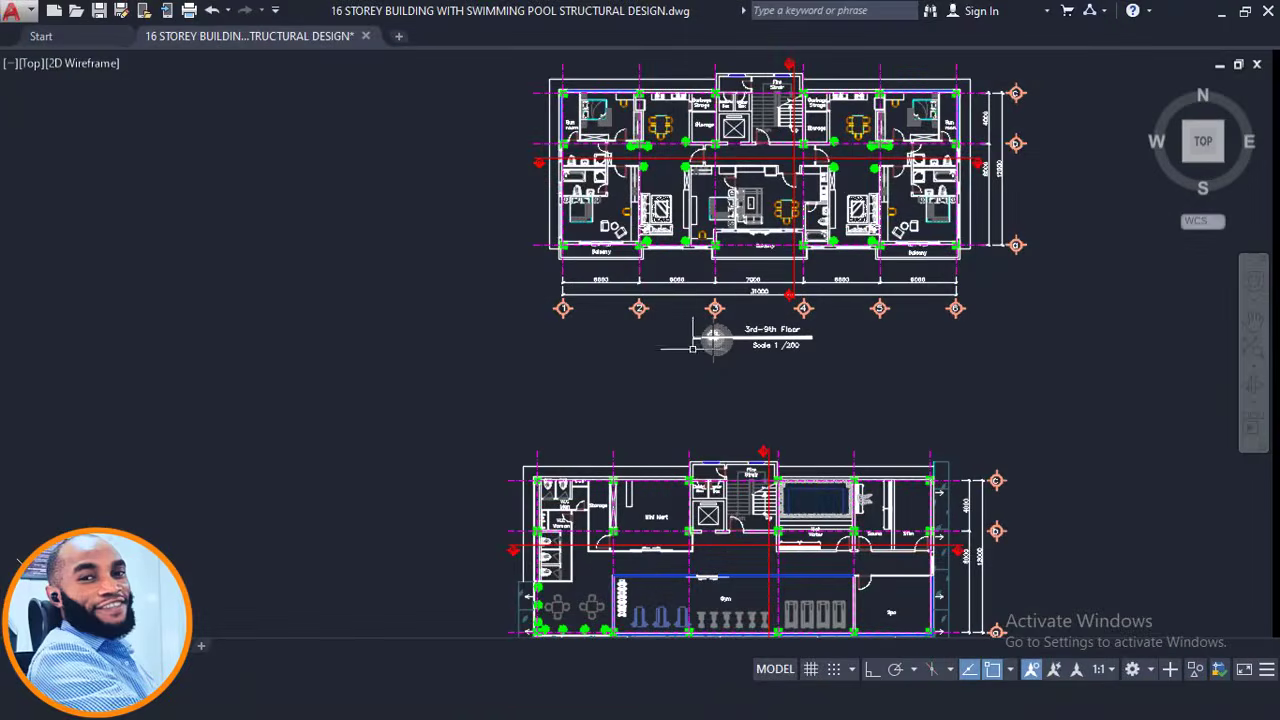
# Zoom into the AutoCAD section to read the +4900, +8400 and +11900 level marks.
pyautogui.scroll(-5, 717, 330)
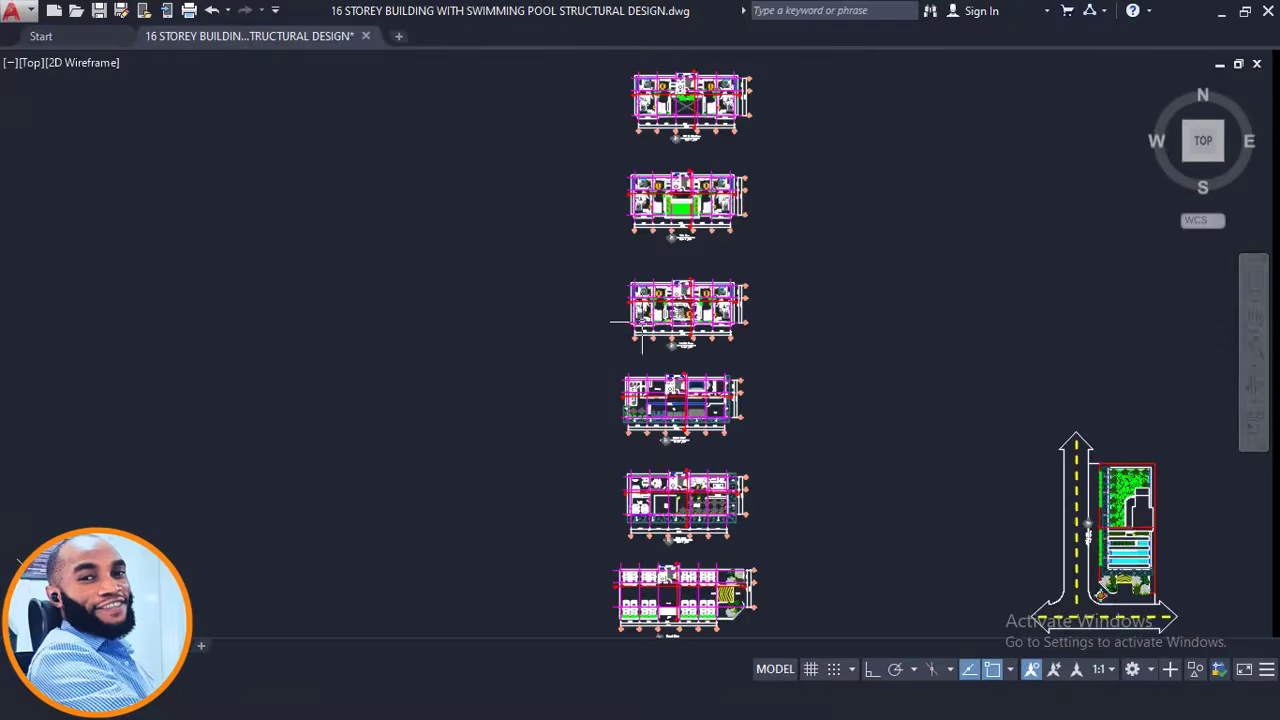
pyautogui.scroll(8, 717, 300)
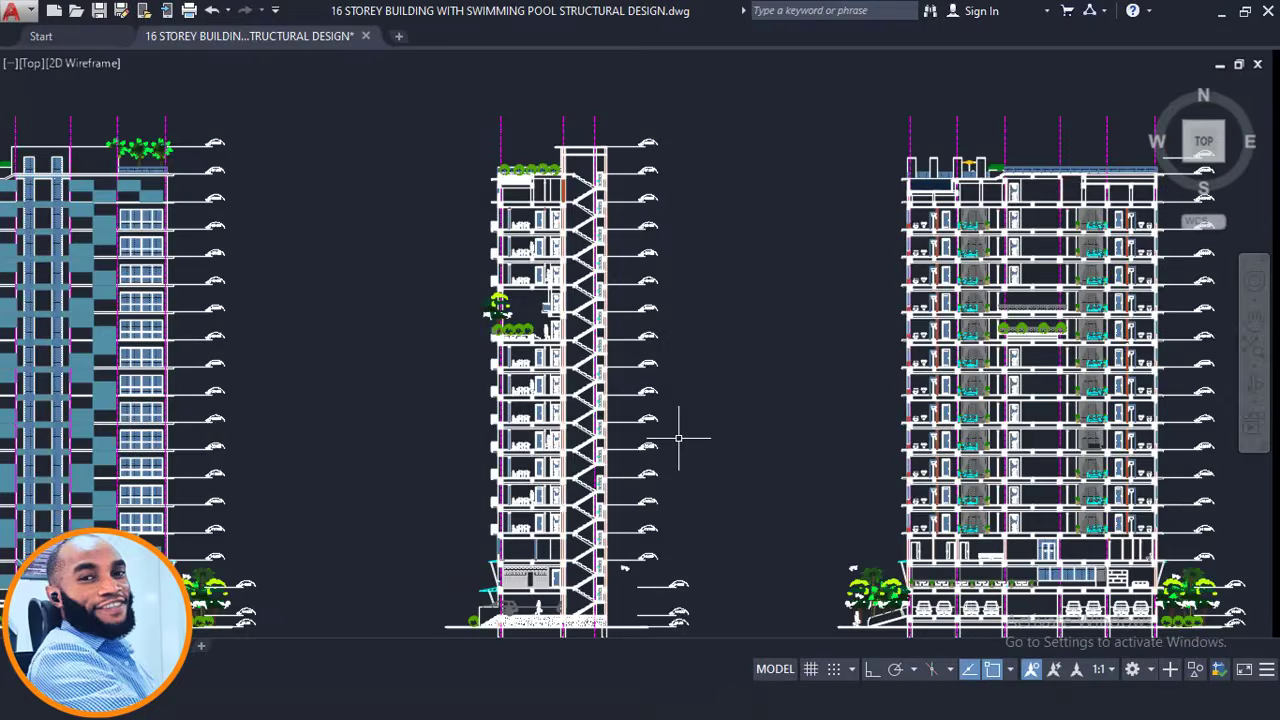
pyautogui.scroll(2, 630, 445)
pyautogui.moveTo(643, 432); pyautogui.dragTo(624, 234, button='middle')
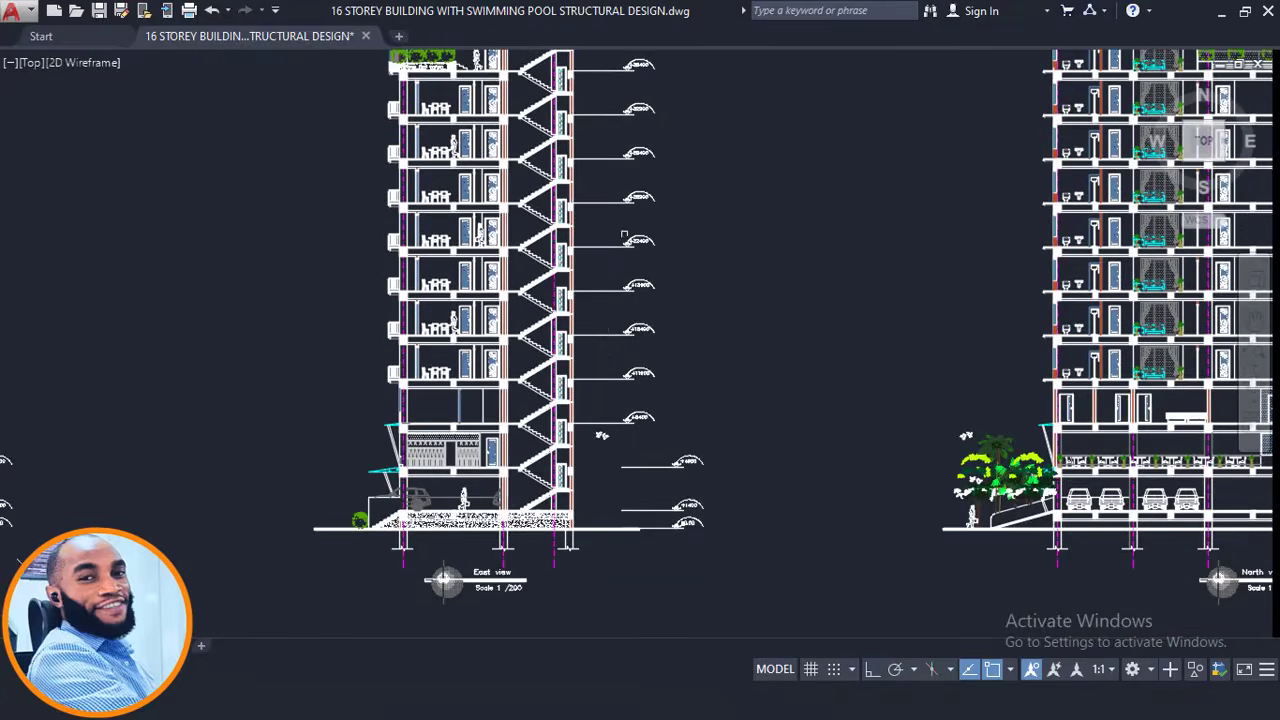
pyautogui.scroll(2, 592, 420)
pyautogui.scroll(4, 650, 484)
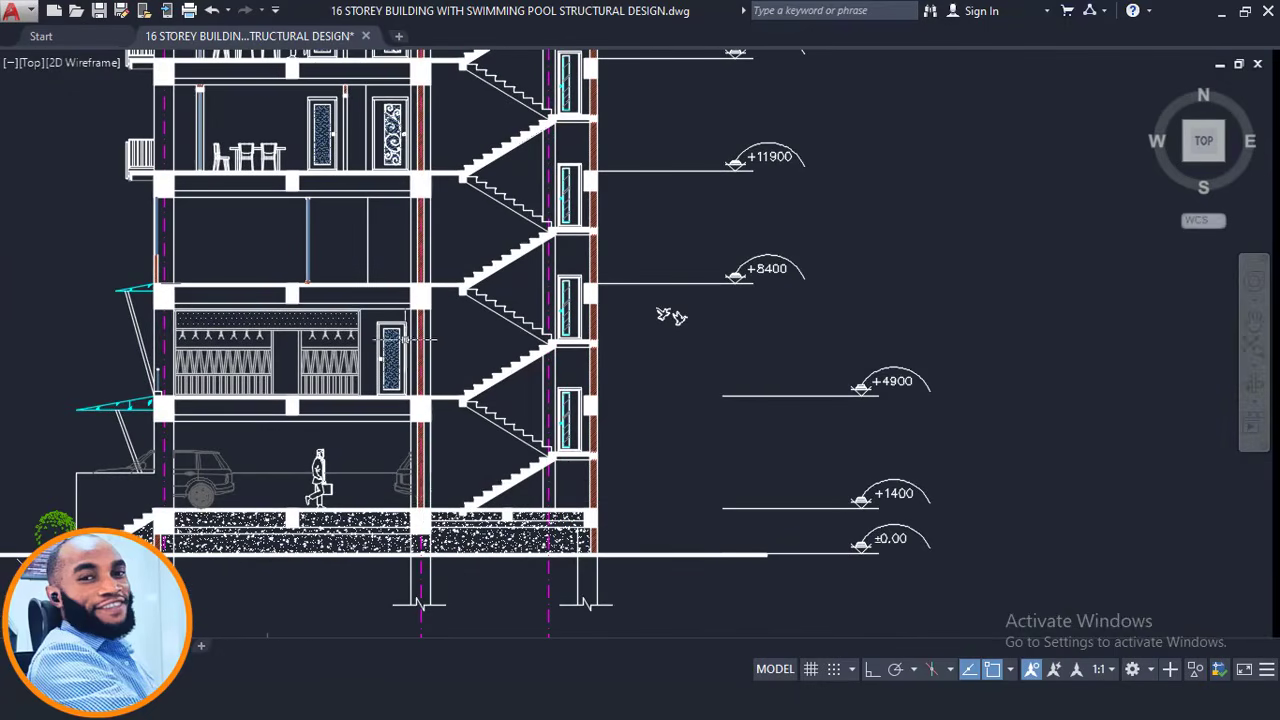
pyautogui.moveTo(552, 370); pyautogui.dragTo(555, 477, button='middle')
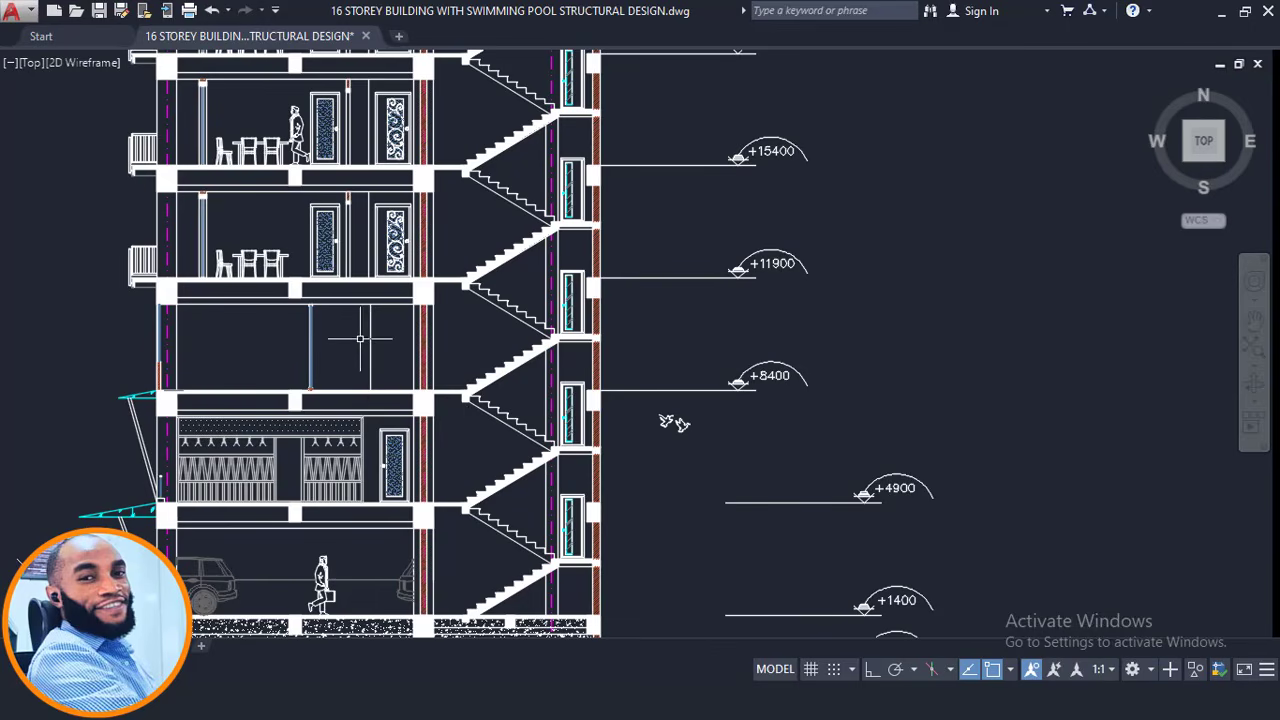
pyautogui.moveTo(360, 338); pyautogui.dragTo(409, 318, button='middle')
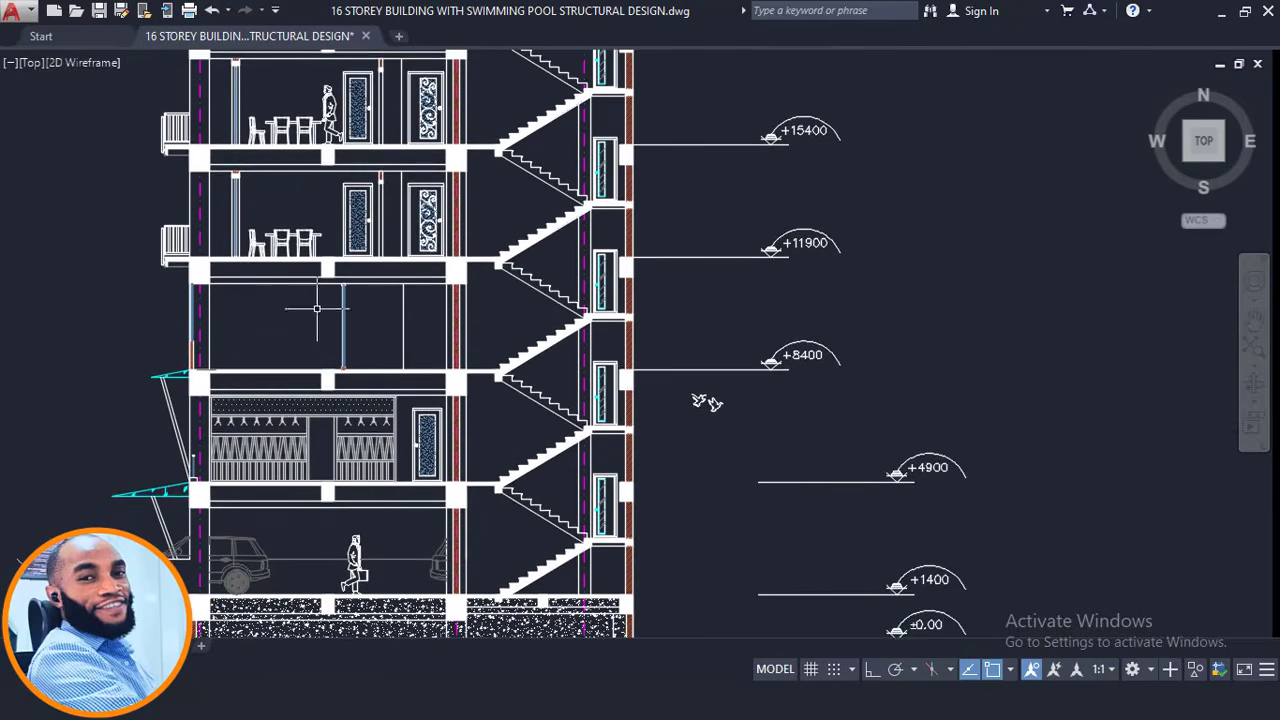
pyautogui.moveTo(316, 308); pyautogui.dragTo(362, 233, button='middle')
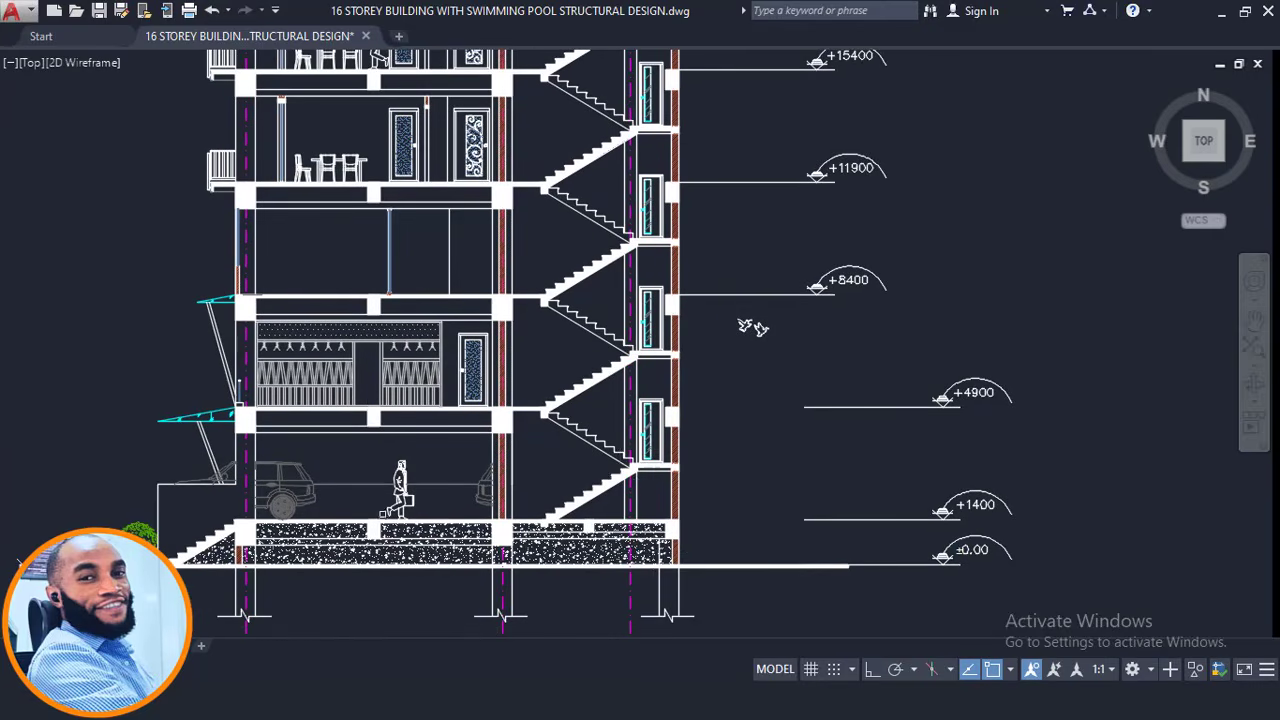
pyautogui.moveTo(380, 455); pyautogui.dragTo(386, 510, button='middle')
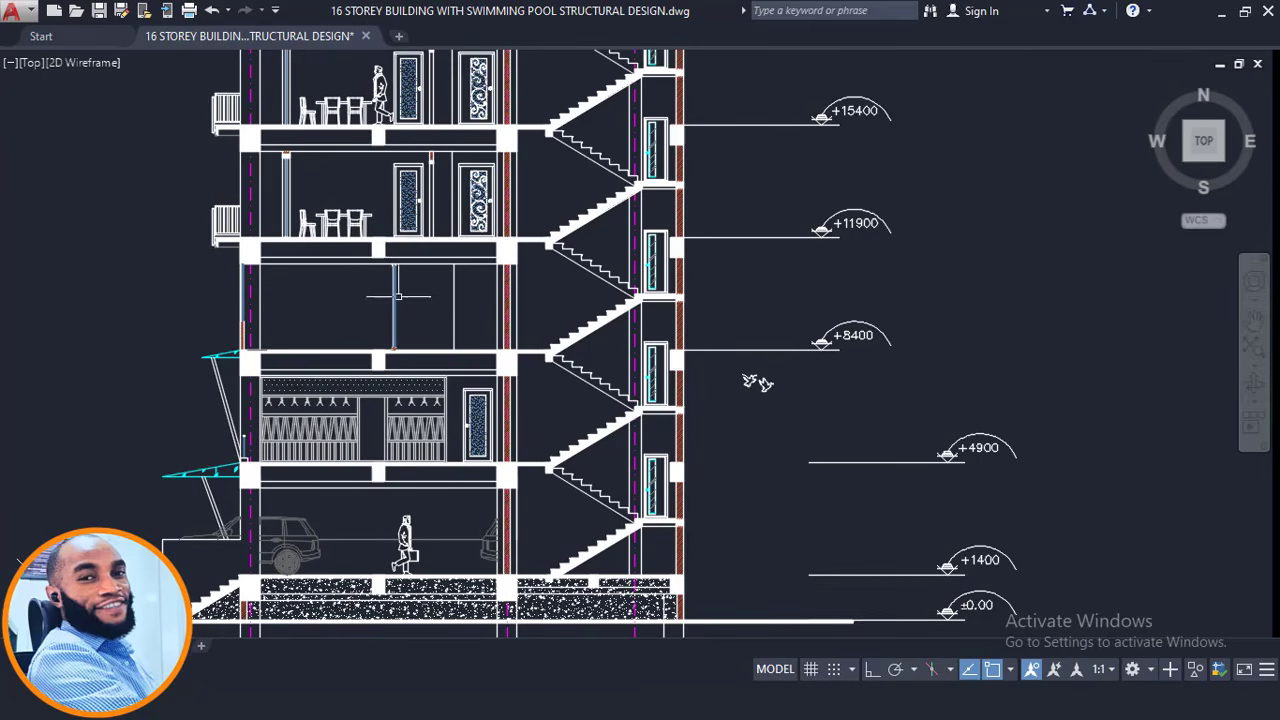
pyautogui.moveTo(435, 290); pyautogui.dragTo(401, 310, button='middle')
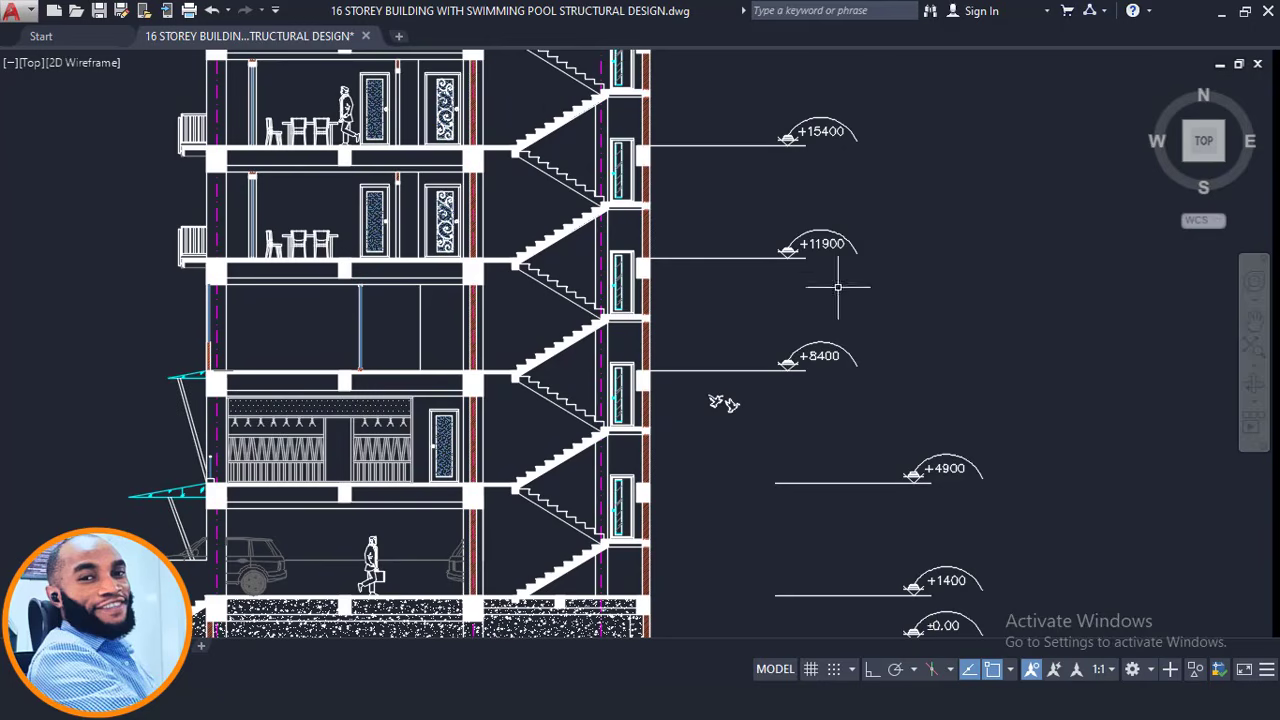
pyautogui.scroll(2, 820, 294)
pyautogui.moveTo(820, 294); pyautogui.dragTo(750, 290, button='middle')
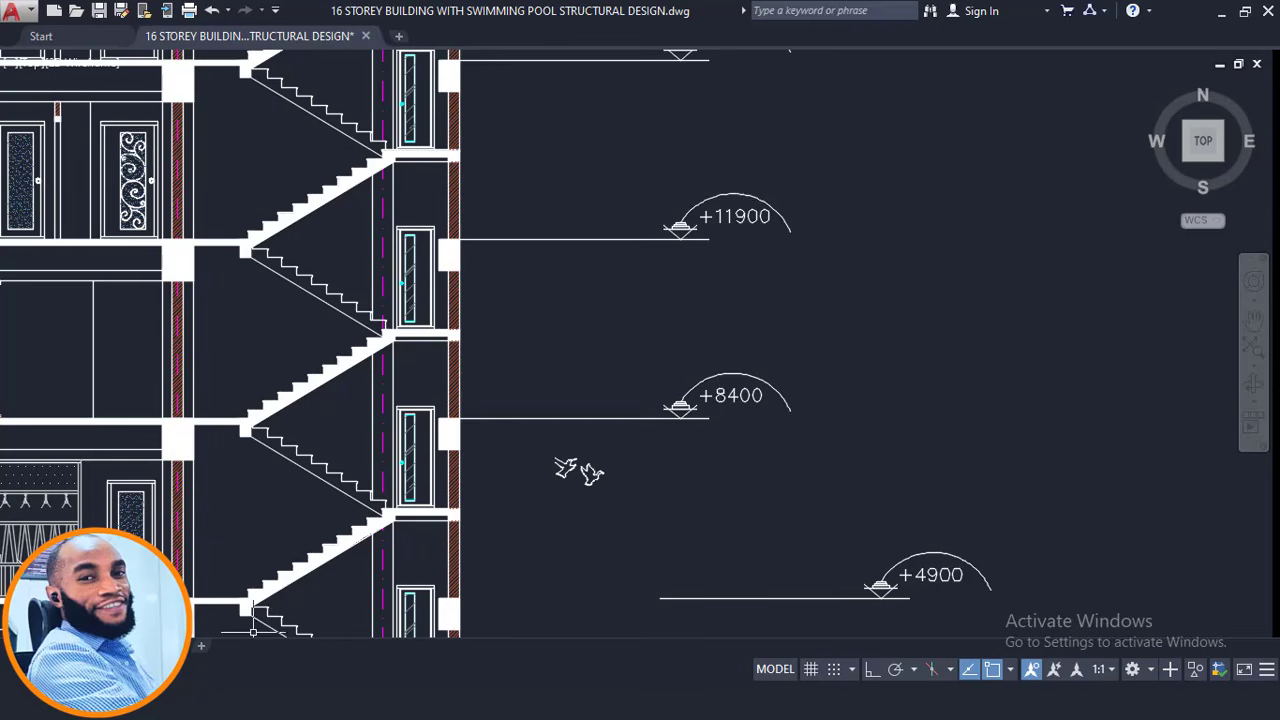
# Calculate 11900 − 8400 = 3500 in Calculator, then minimize it.
pyautogui.click(335, 704)
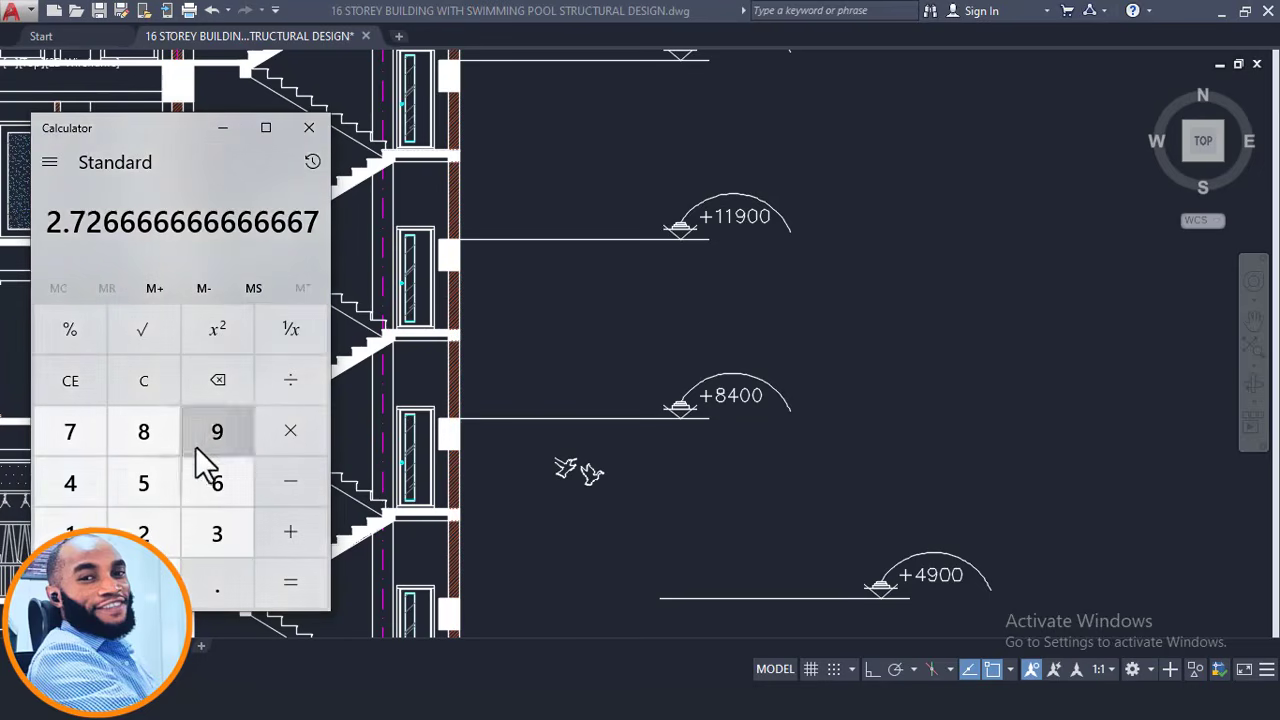
pyautogui.click(100, 522)
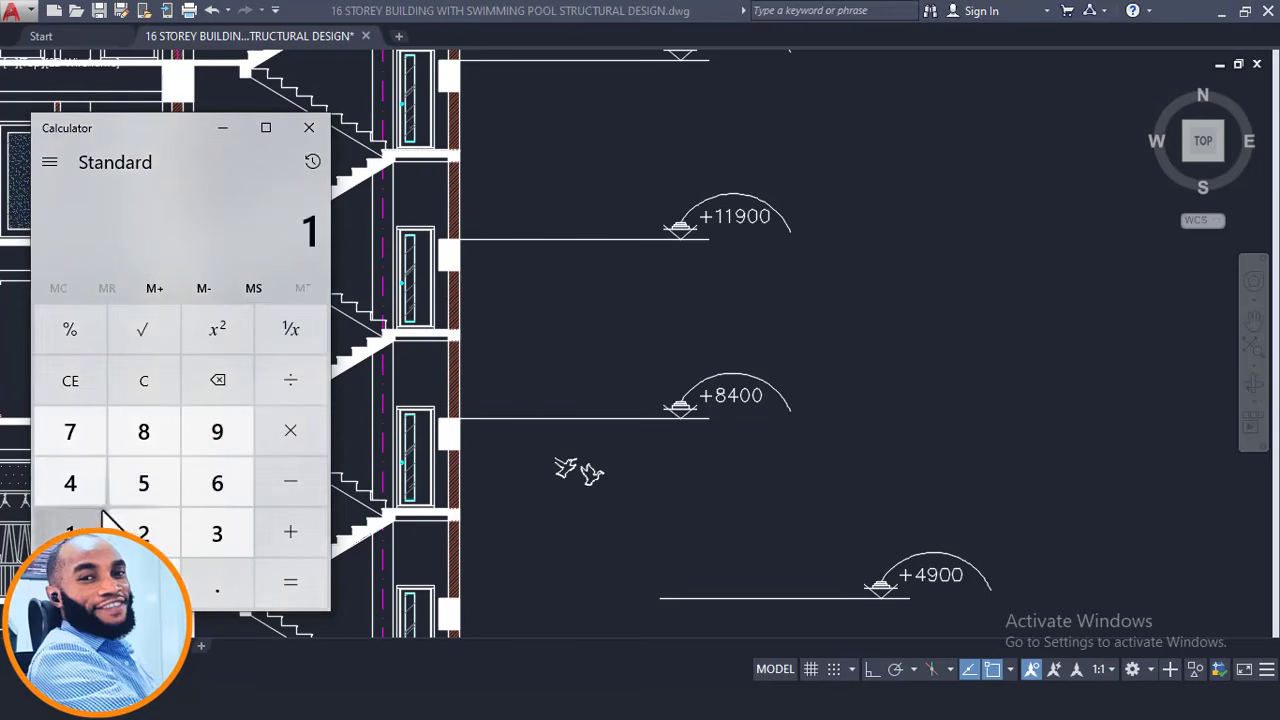
pyautogui.click(242, 430)
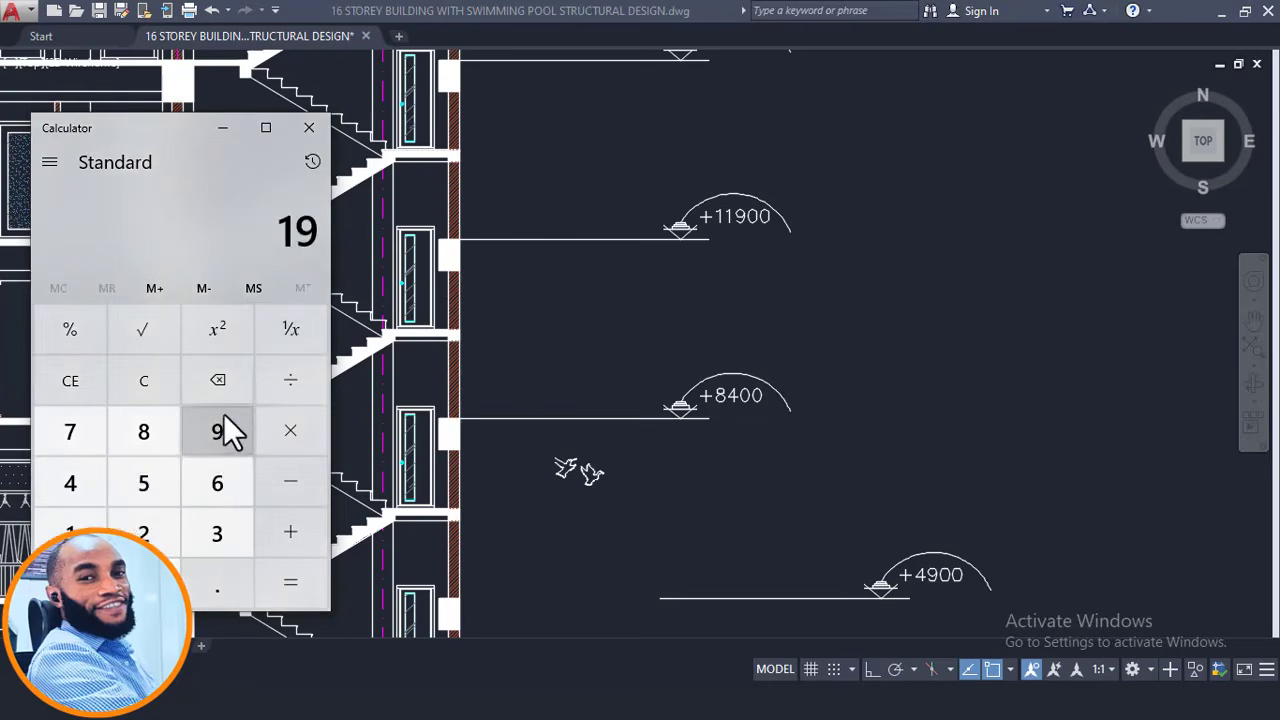
pyautogui.press('BackSpace')
pyautogui.click(72, 522)
pyautogui.click(222, 431)
pyautogui.doubleClick(165, 578)
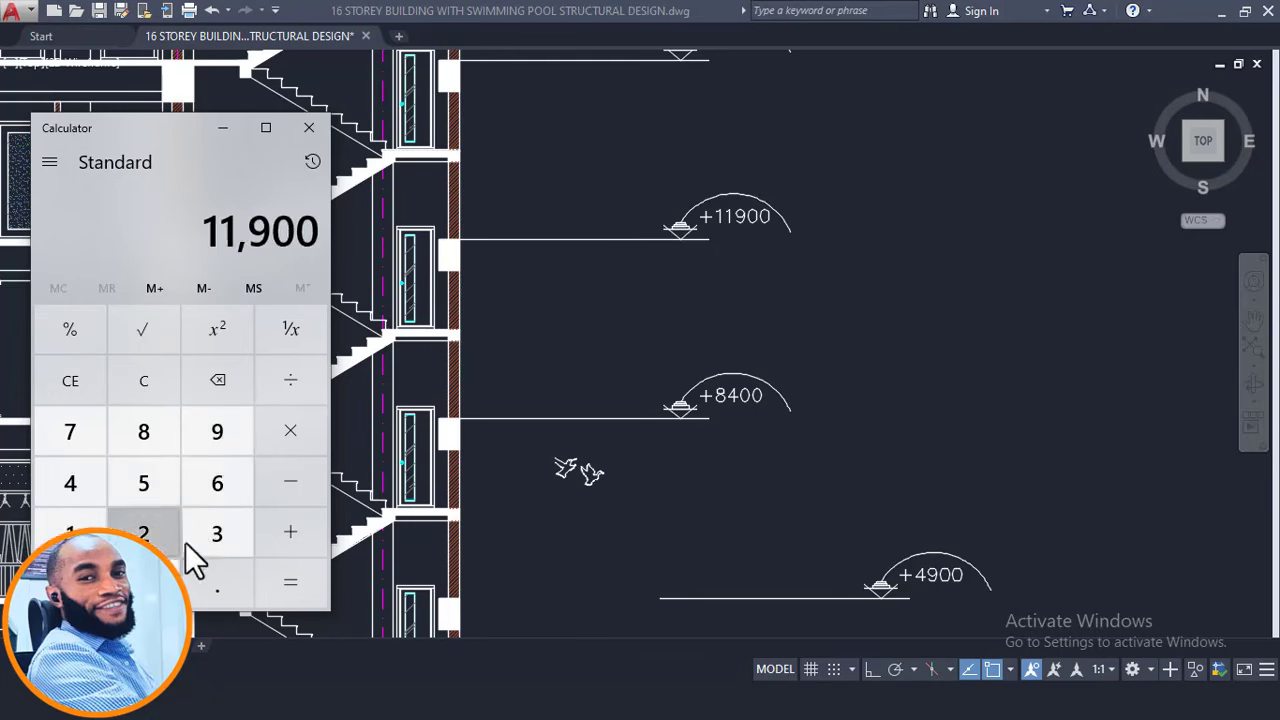
pyautogui.click(284, 485)
pyautogui.click(146, 445)
pyautogui.click(80, 480)
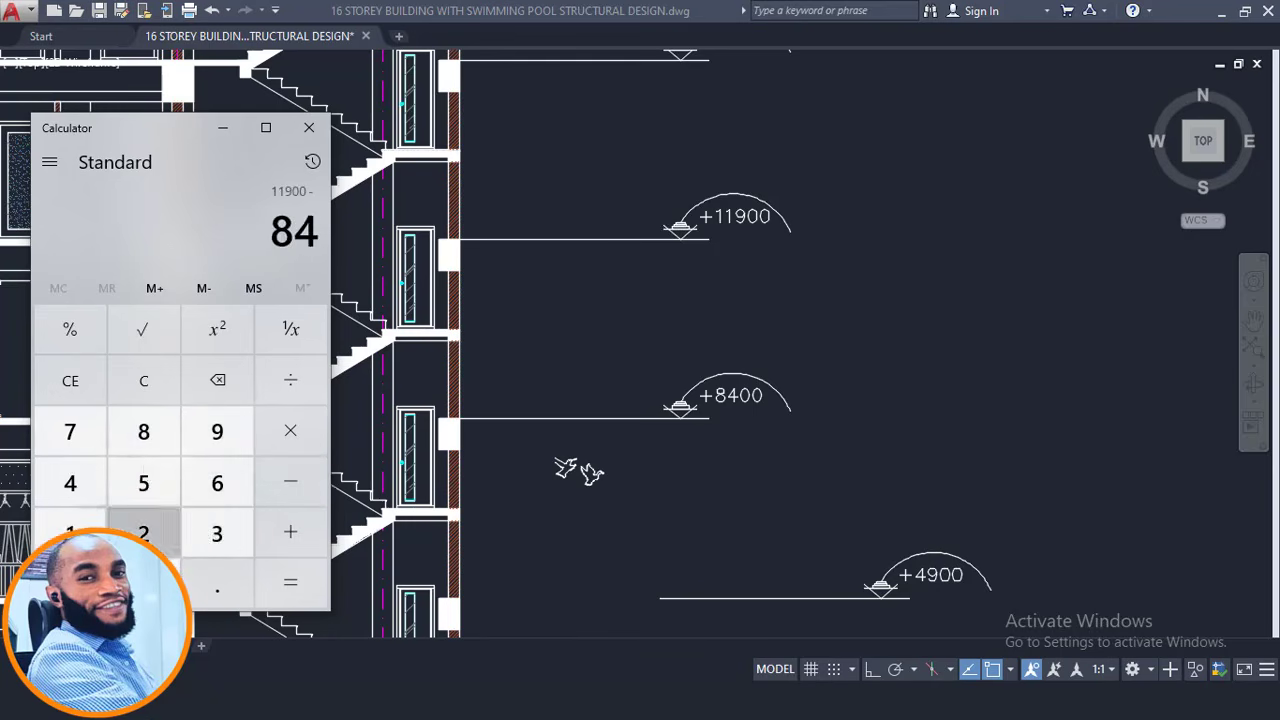
pyautogui.click(143, 583)
pyautogui.click(143, 583)
pyautogui.click(282, 565)
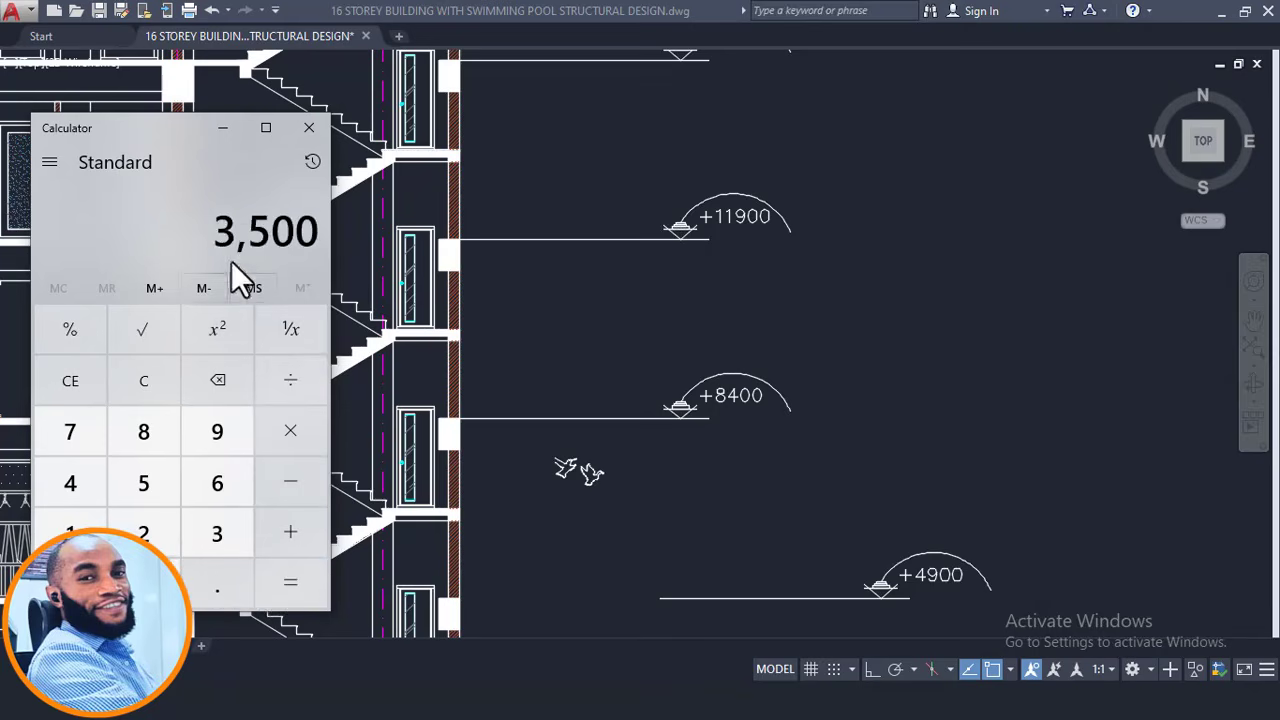
pyautogui.click(225, 129)
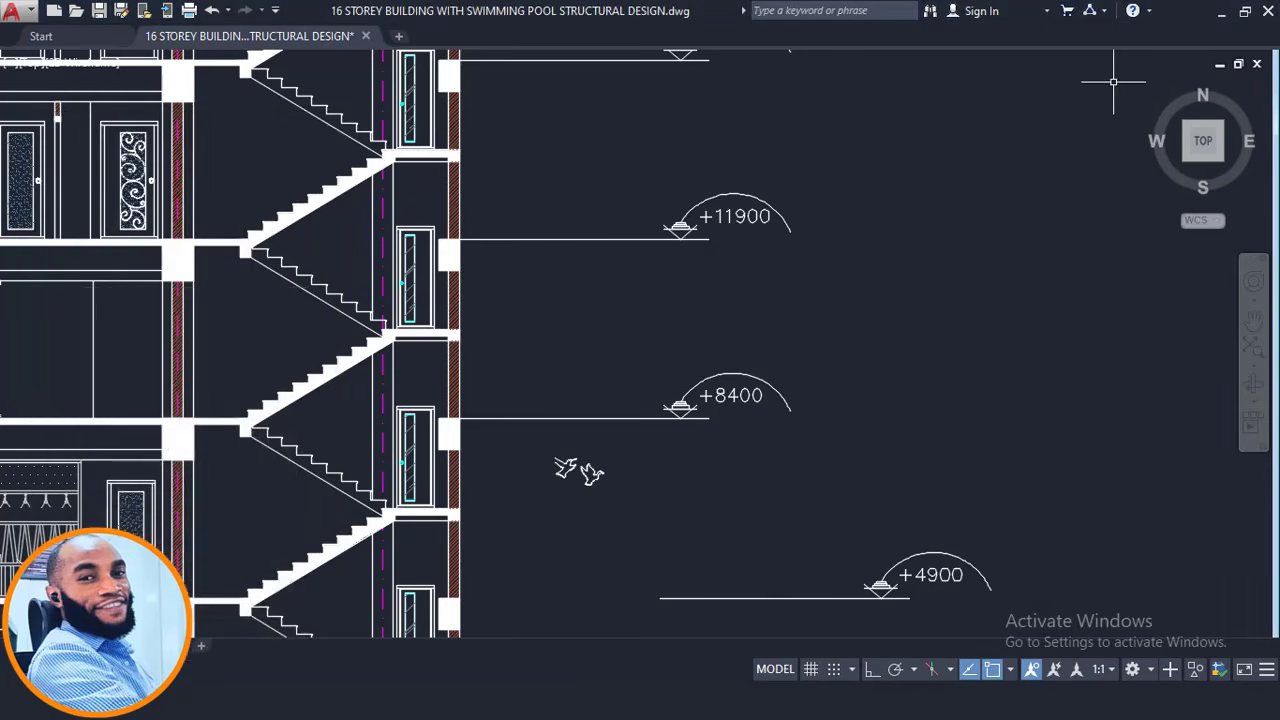
# Confirm storey 3 at 3500 mm, select St: 3 (+11.90 m) and view the building in 3D.
pyautogui.click(1218, 14)
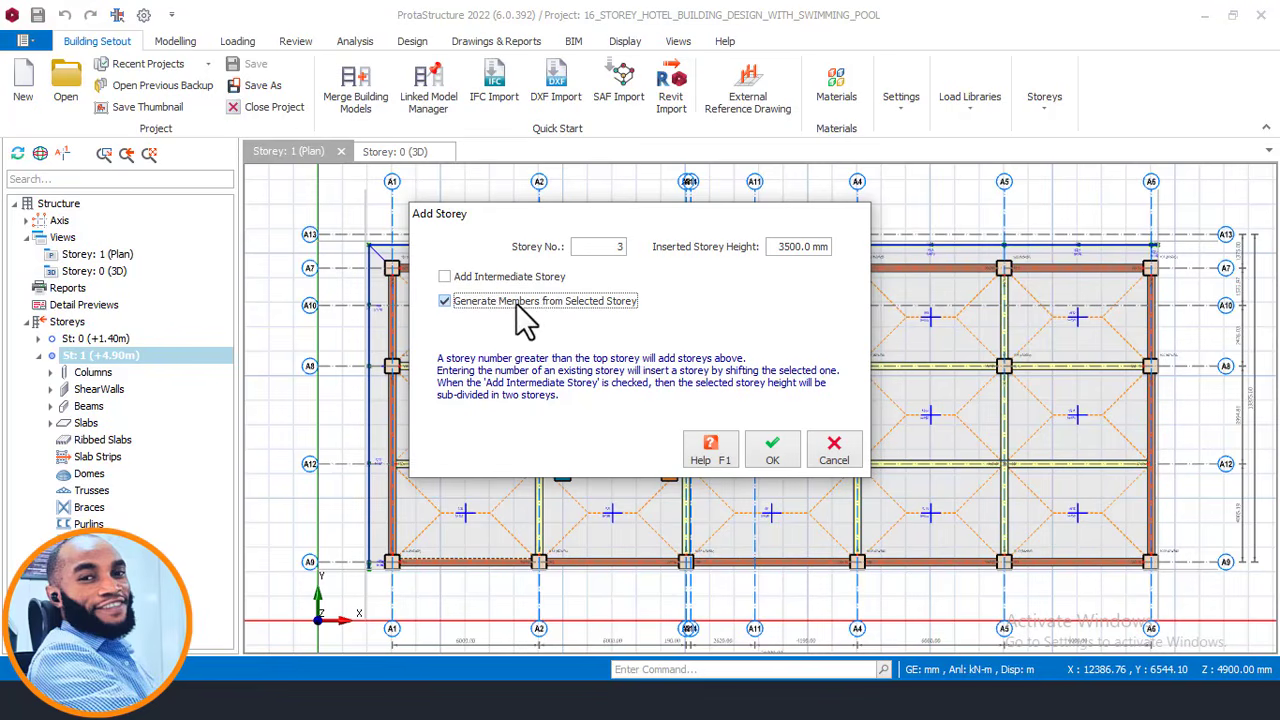
pyautogui.click(776, 458)
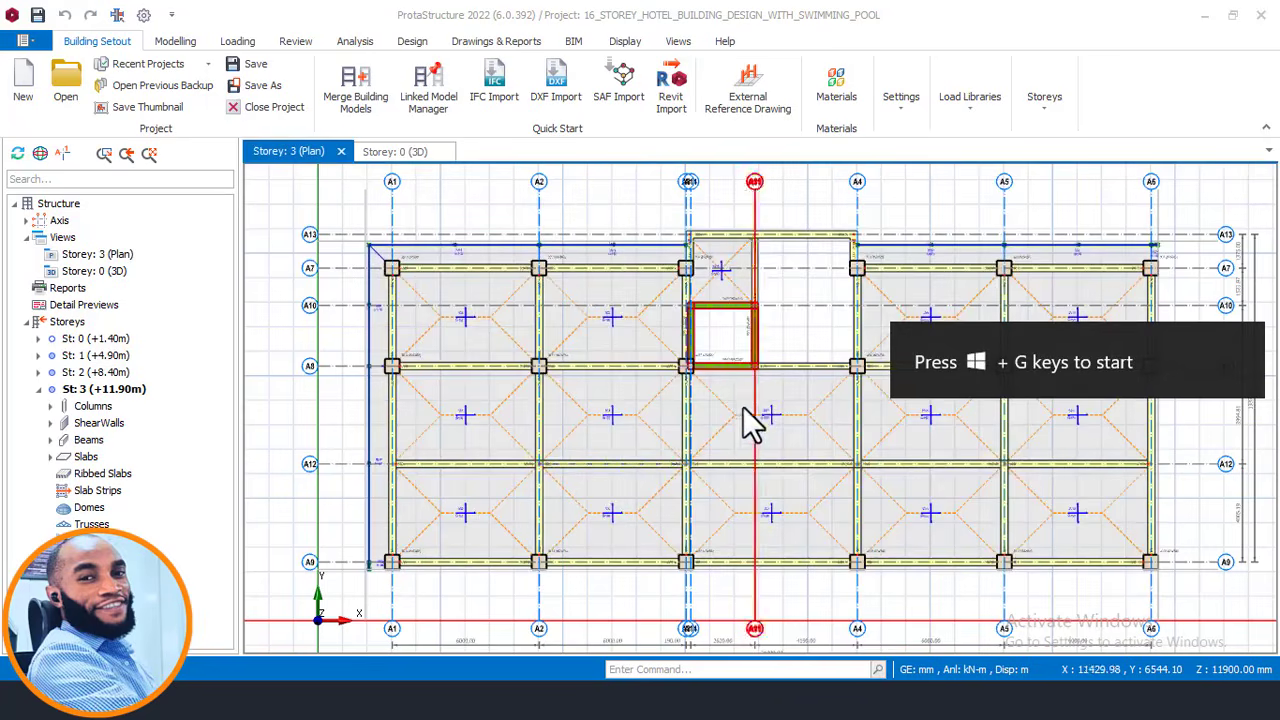
pyautogui.click(115, 357)
pyautogui.click(120, 388)
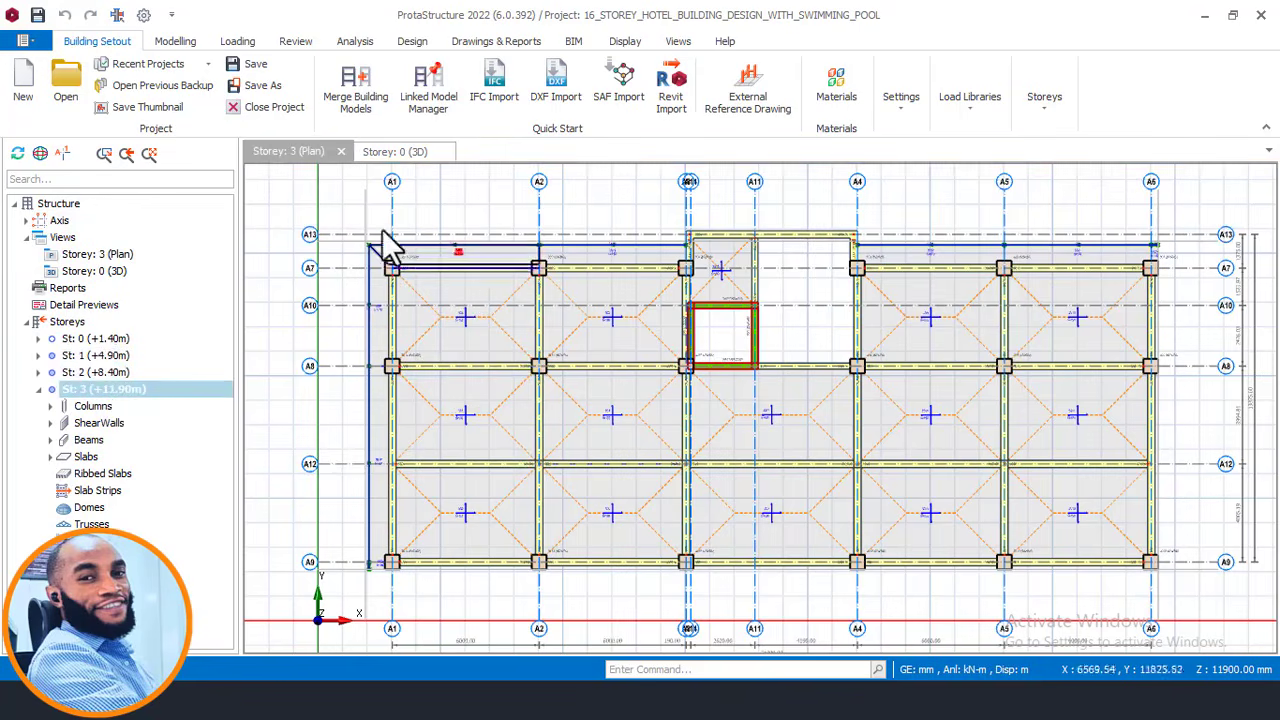
pyautogui.click(400, 151)
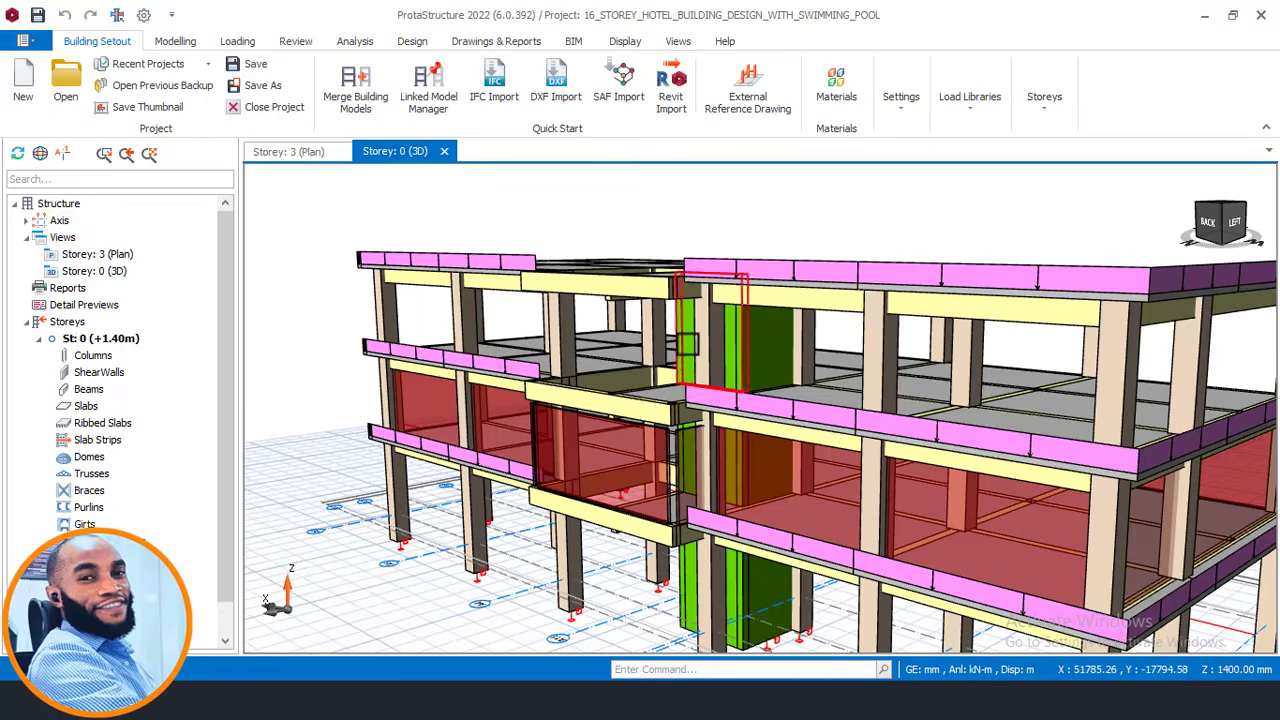
pyautogui.scroll(4, 887, 362)
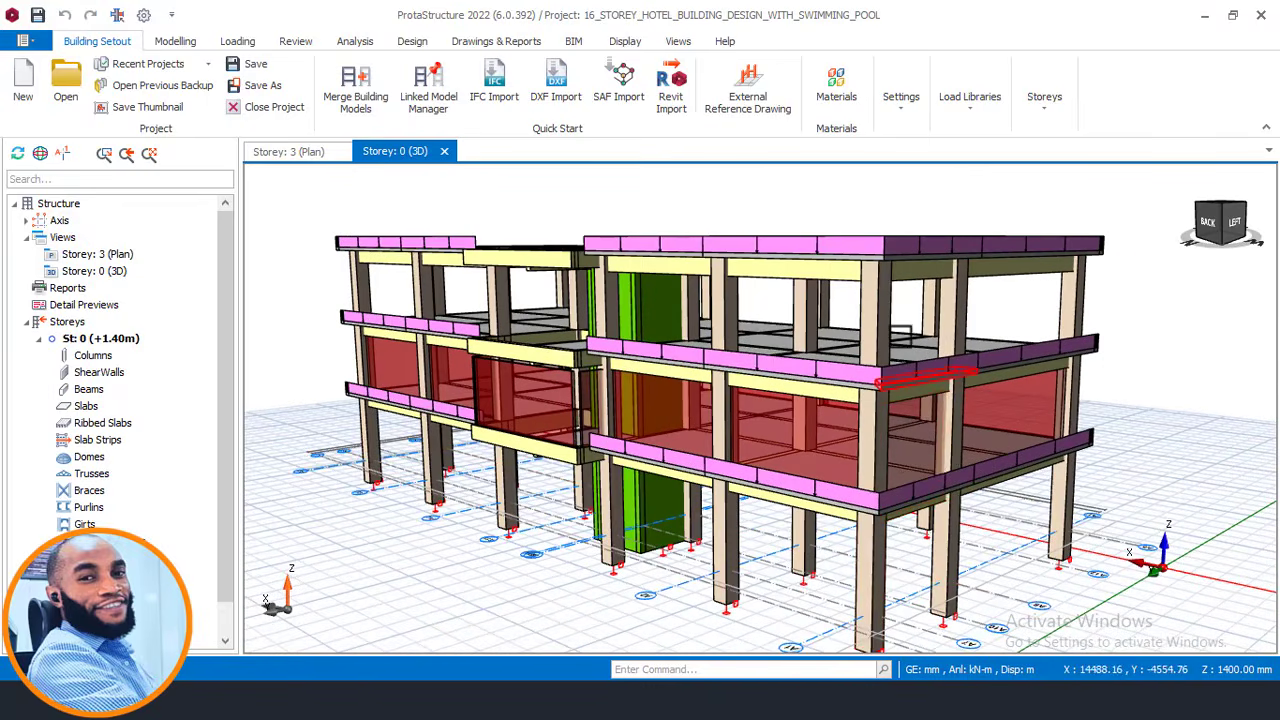
pyautogui.scroll(-2, 822, 259)
pyautogui.scroll(2, 834, 340)
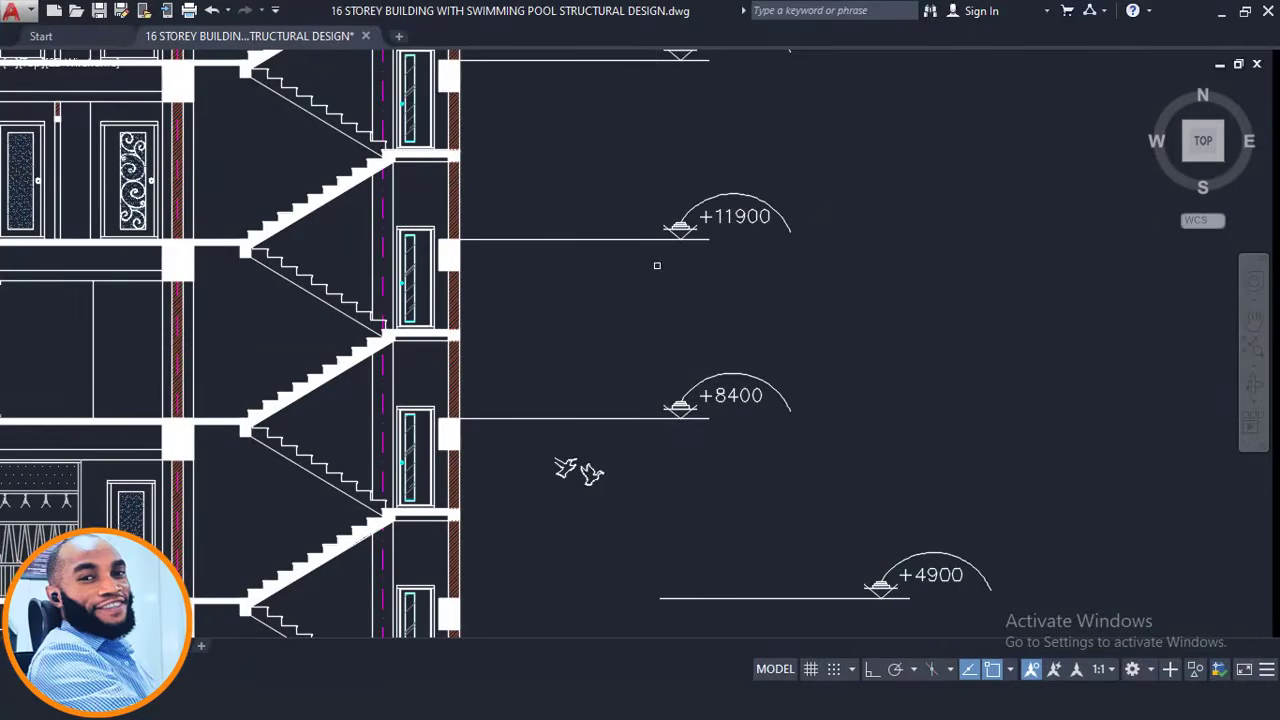
# Dock AutoCAD on the left half and zoom to the East view section's floor levels.
pyautogui.scroll(-10, 668, 90)
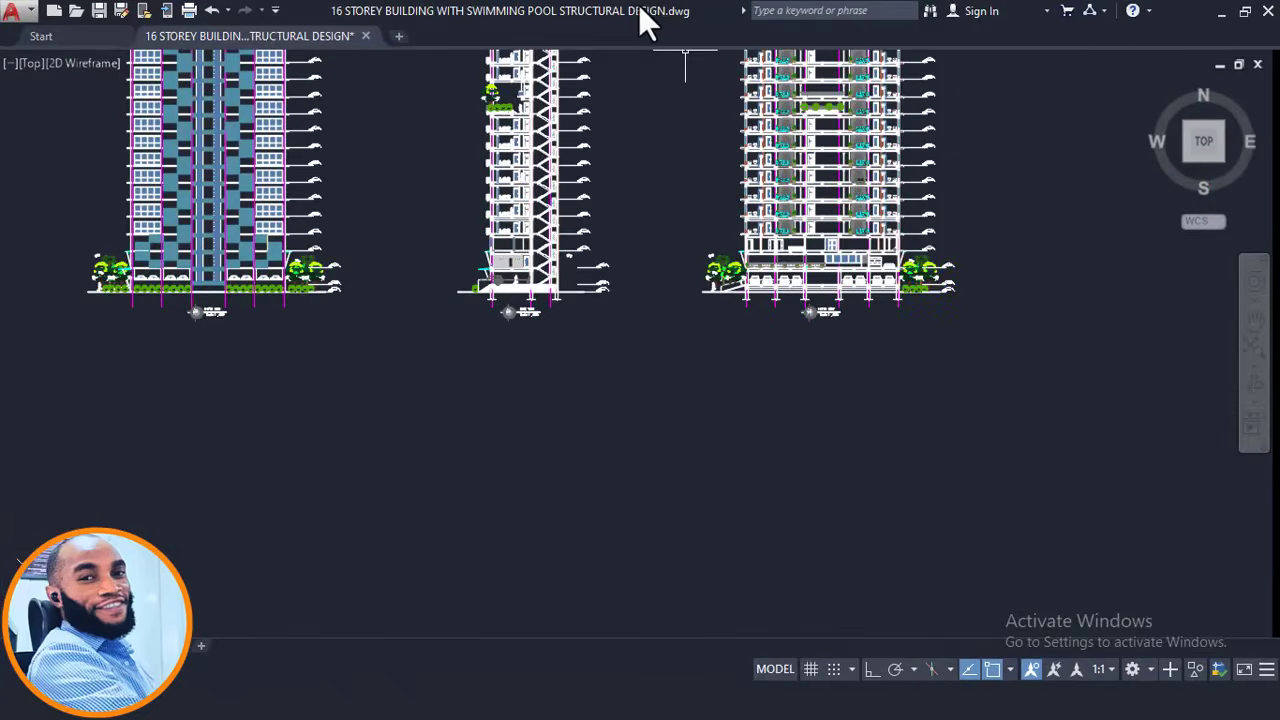
pyautogui.moveTo(645, 18); pyautogui.dragTo(316, 13)
pyautogui.scroll(-4, 1110, 376)
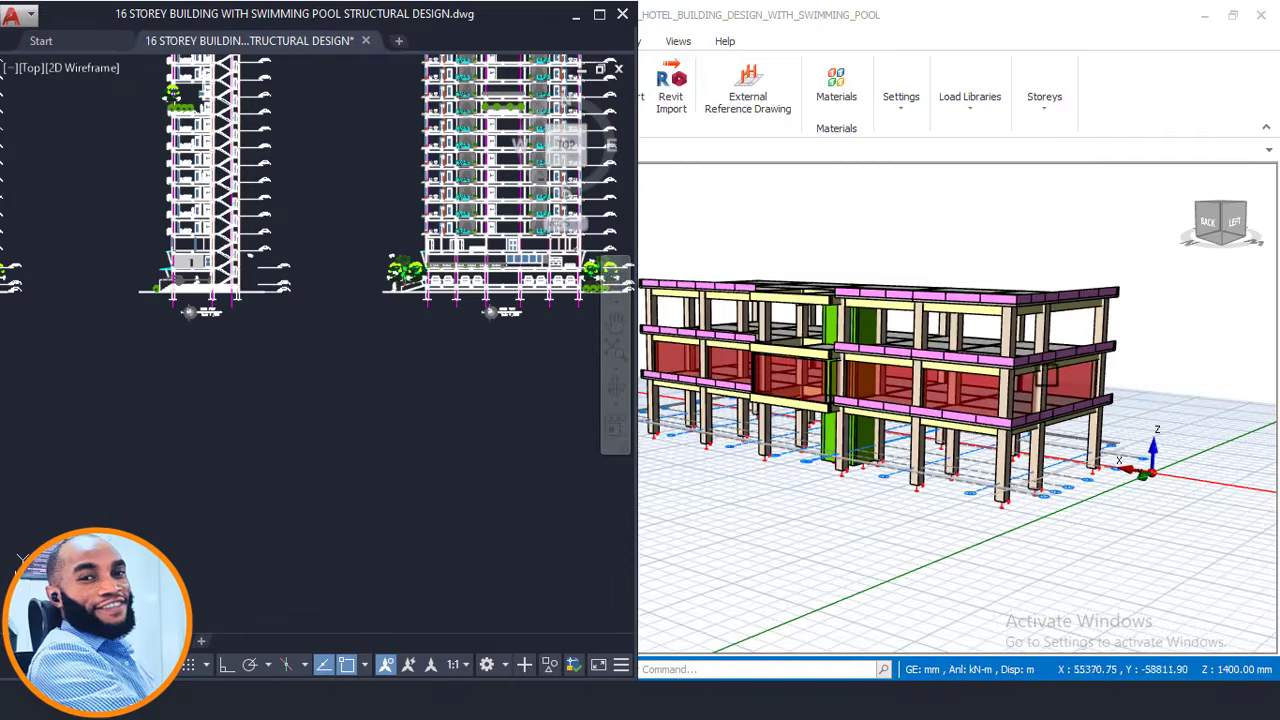
pyautogui.scroll(3, 1002, 420)
pyautogui.scroll(2, 502, 177)
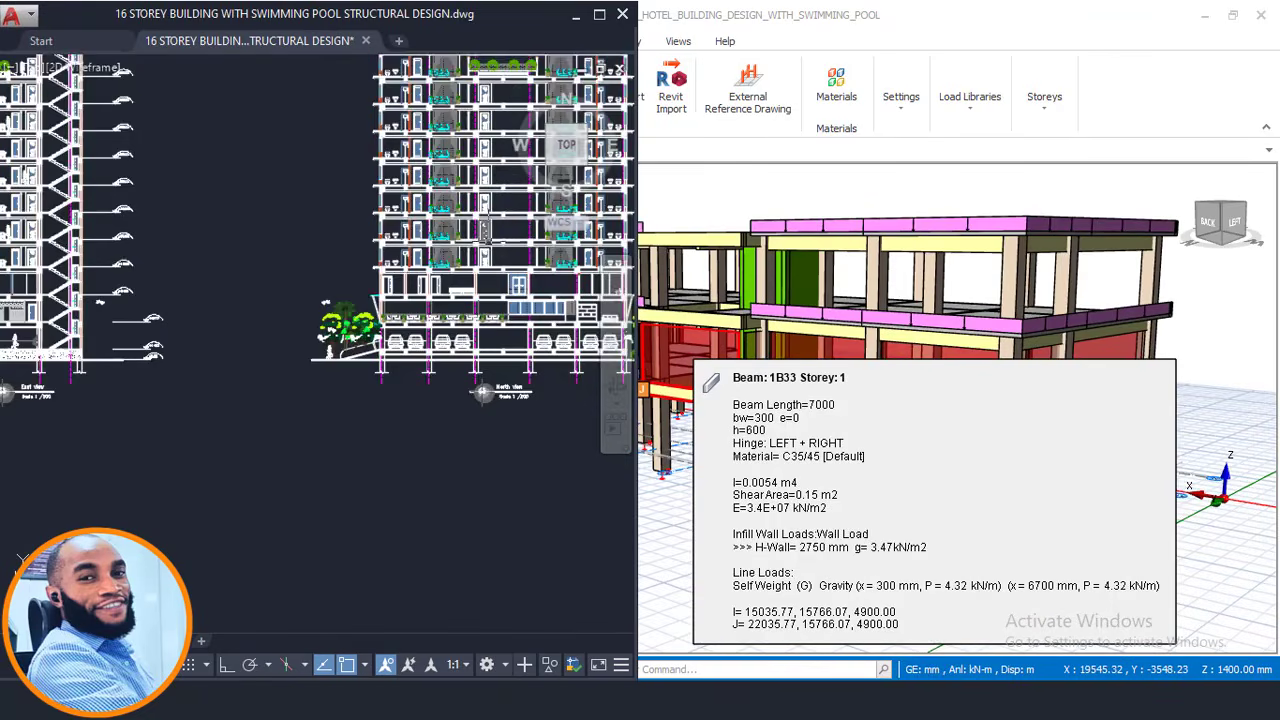
pyautogui.moveTo(487, 241)
pyautogui.mouseDown(button='middle')
pyautogui.moveTo(384, 262)
pyautogui.moveTo(608, 287)
pyautogui.mouseUp(button='middle')
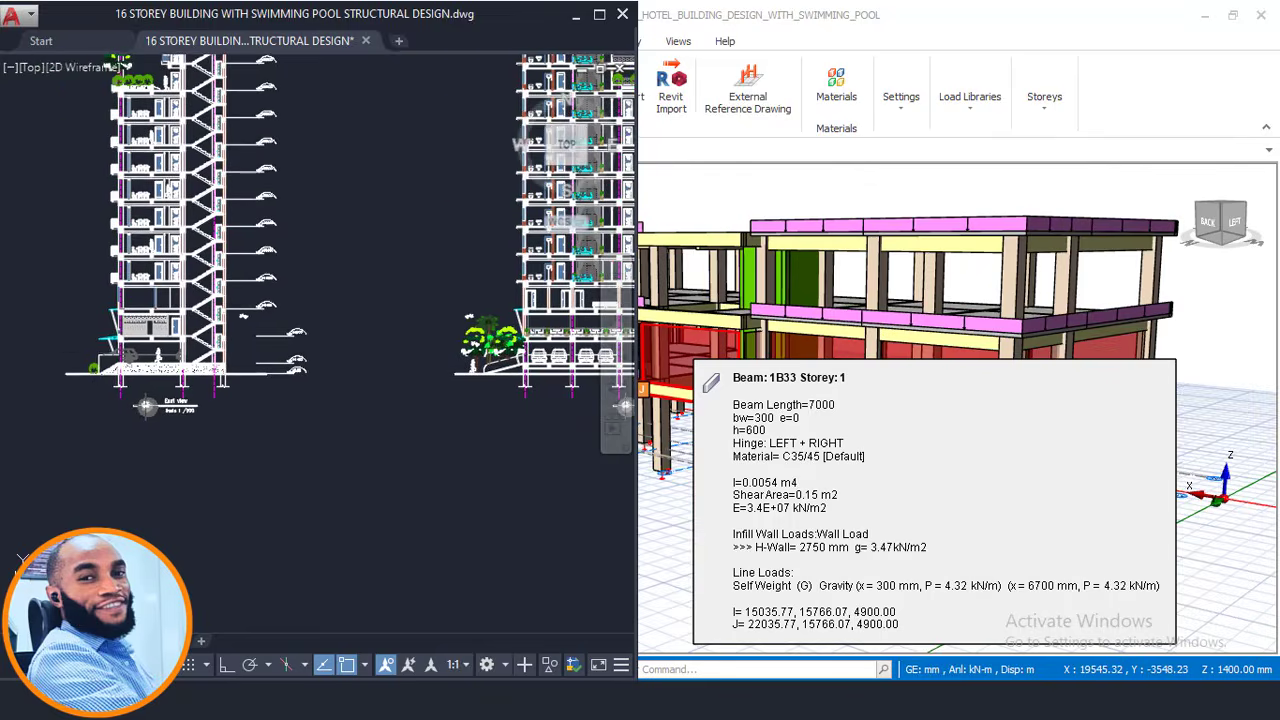
pyautogui.scroll(2, 60, 362)
pyautogui.scroll(-2, 988, 418)
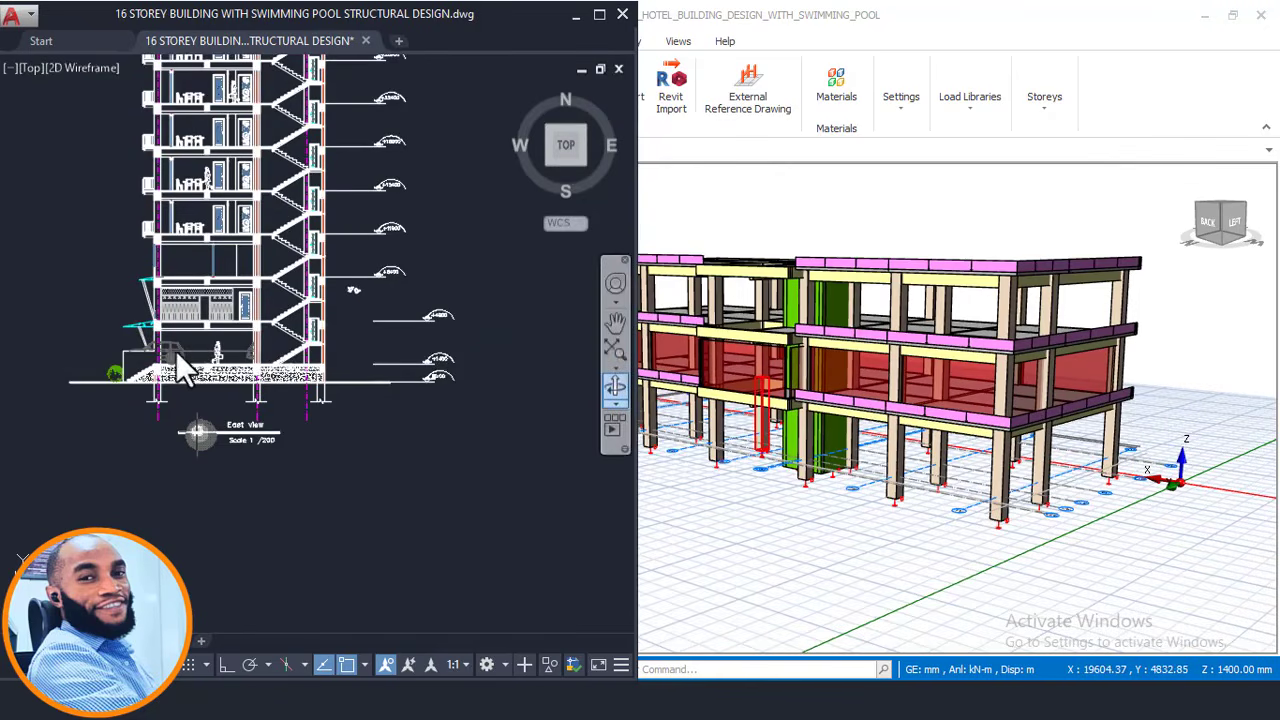
pyautogui.scroll(2, 207, 340)
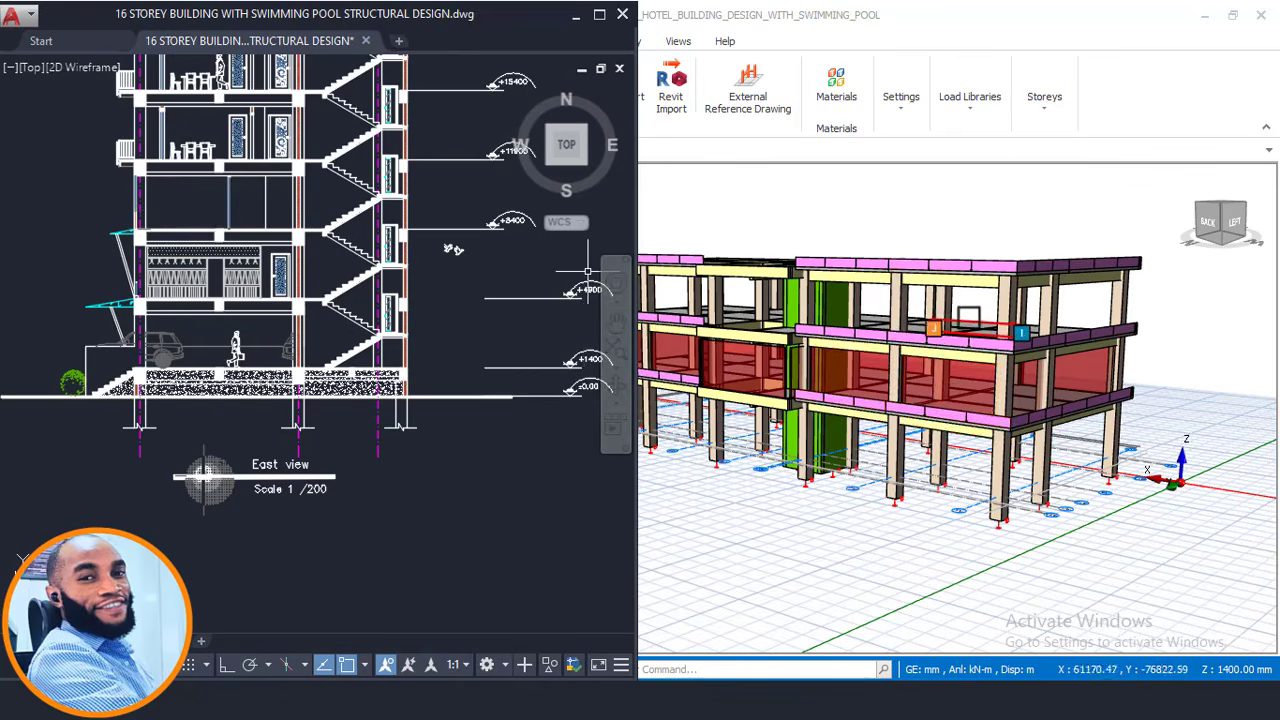
# Return to ProtaStructure and orbit the 3D model to a front view.
pyautogui.click(91, 146)
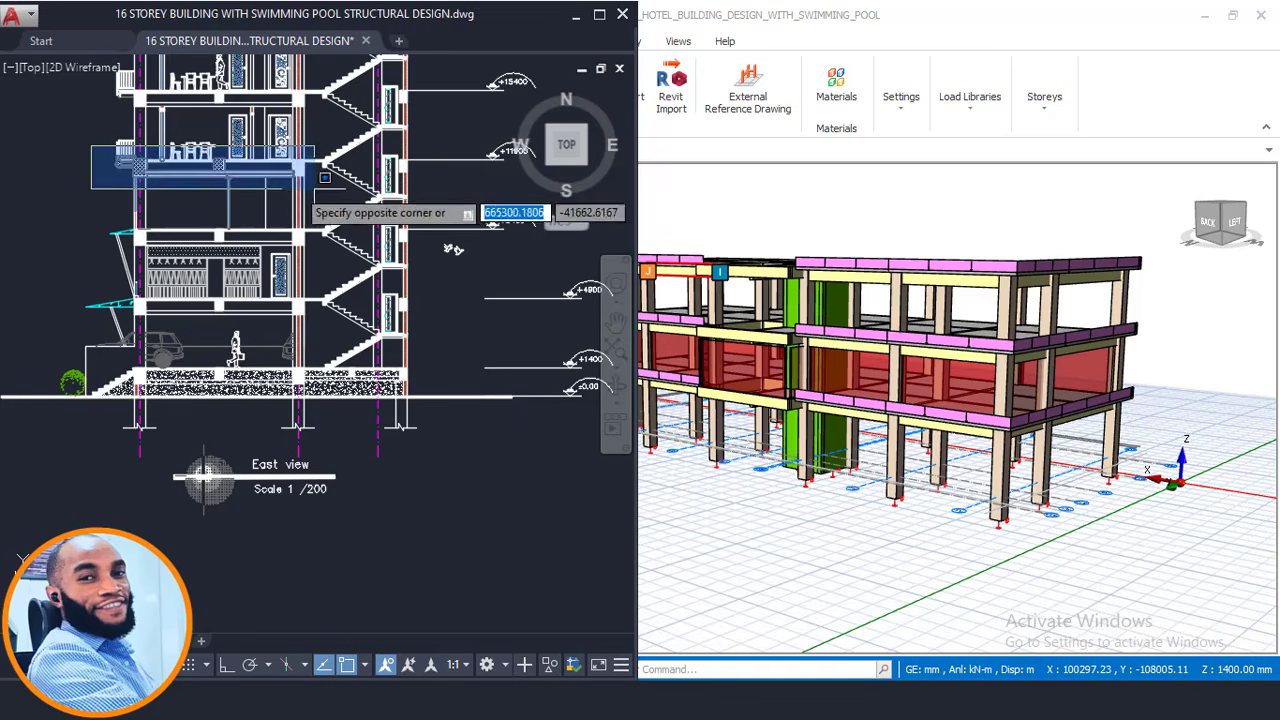
pyautogui.click(42, 151)
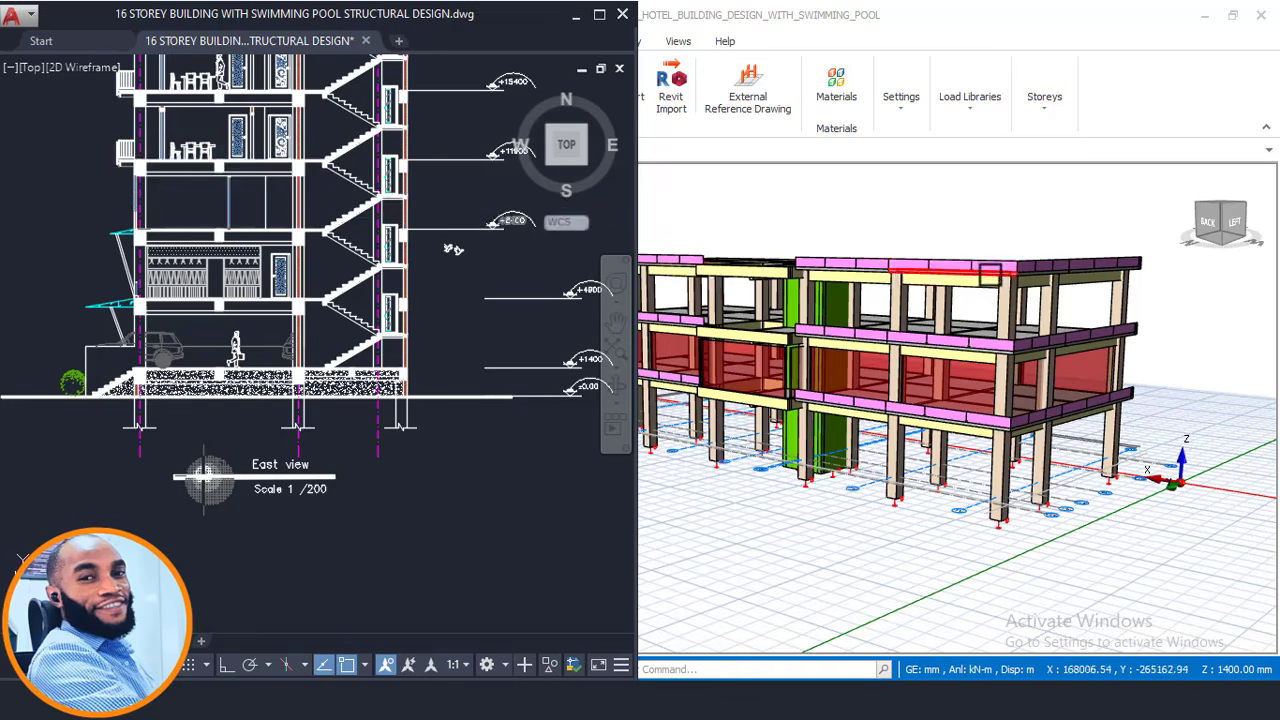
pyautogui.moveTo(959, 271)
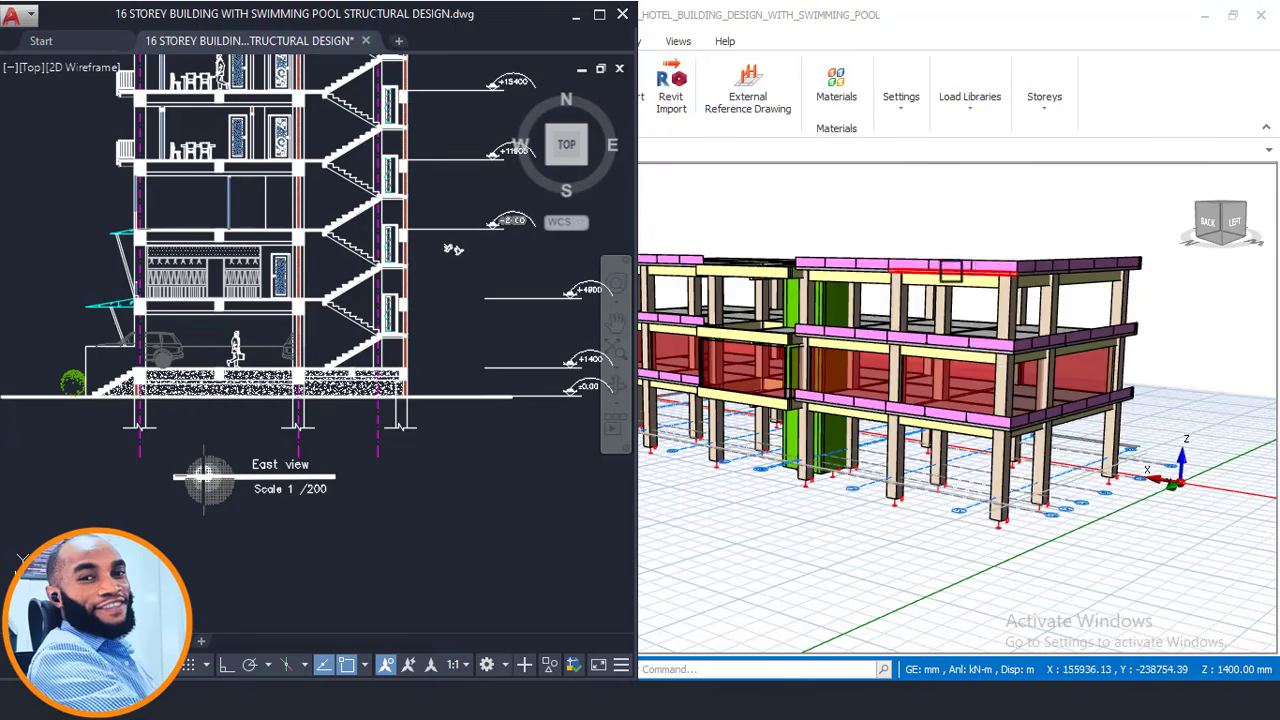
pyautogui.moveTo(987, 262); pyautogui.dragTo(787, 291, button='middle')
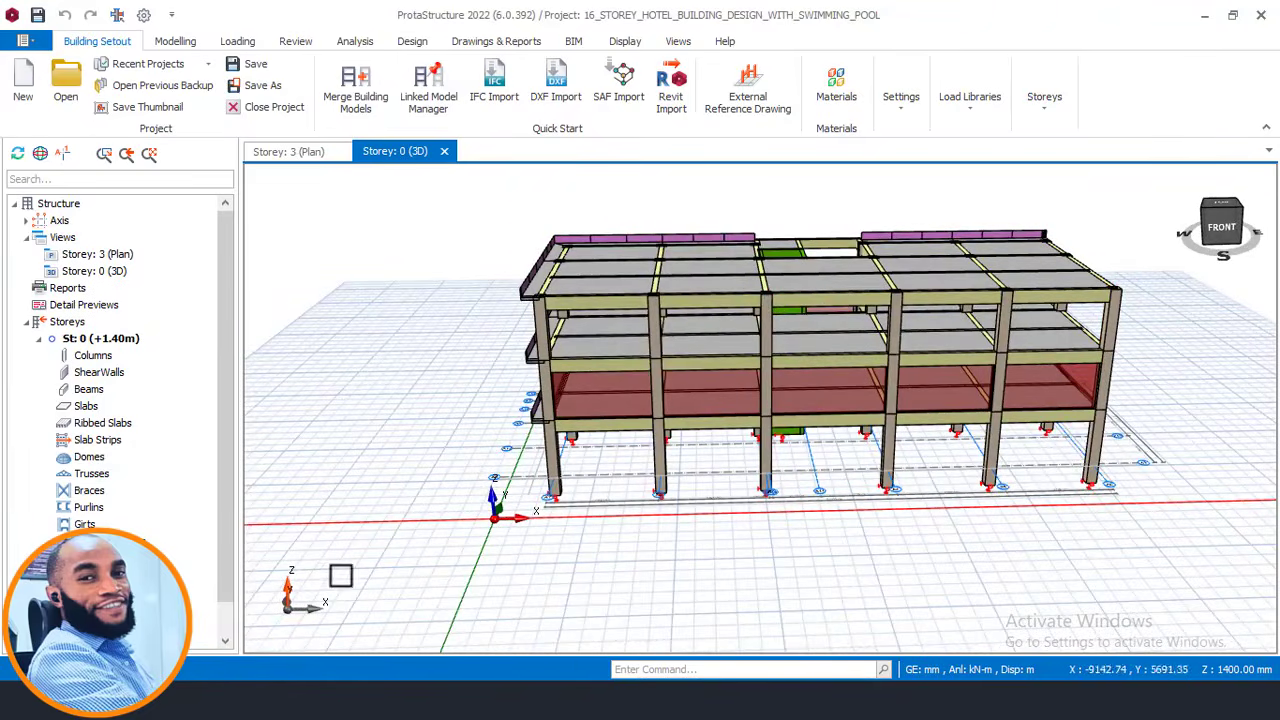
# Bring the AutoCAD drawing forward and pan through the 3rd–9th and Second Floor plans.
pyautogui.click(335, 698)
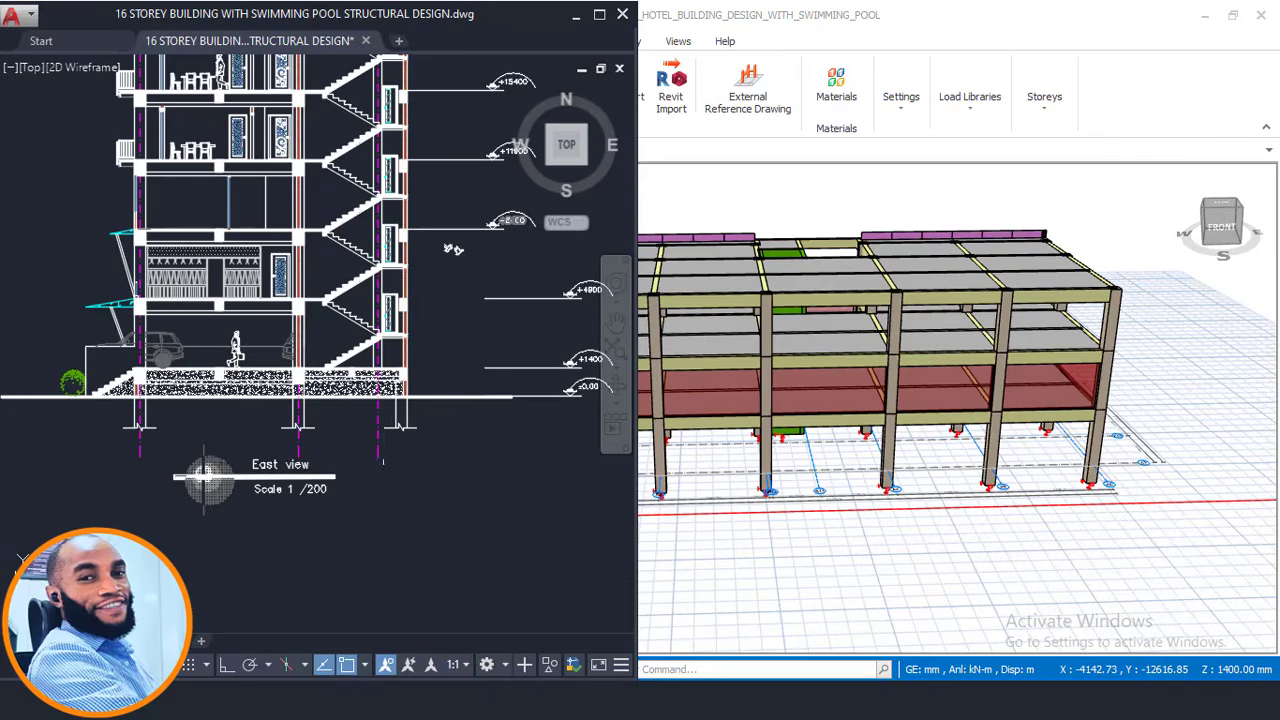
pyautogui.scroll(-4, 383, 462)
pyautogui.scroll(-4, 424, 306)
pyautogui.moveTo(416, 290); pyautogui.dragTo(231, 474, button='middle')
pyautogui.moveTo(316, 350)
pyautogui.mouseDown(button='middle')
pyautogui.moveTo(340, 446)
pyautogui.moveTo(341, 539)
pyautogui.mouseUp(button='middle')
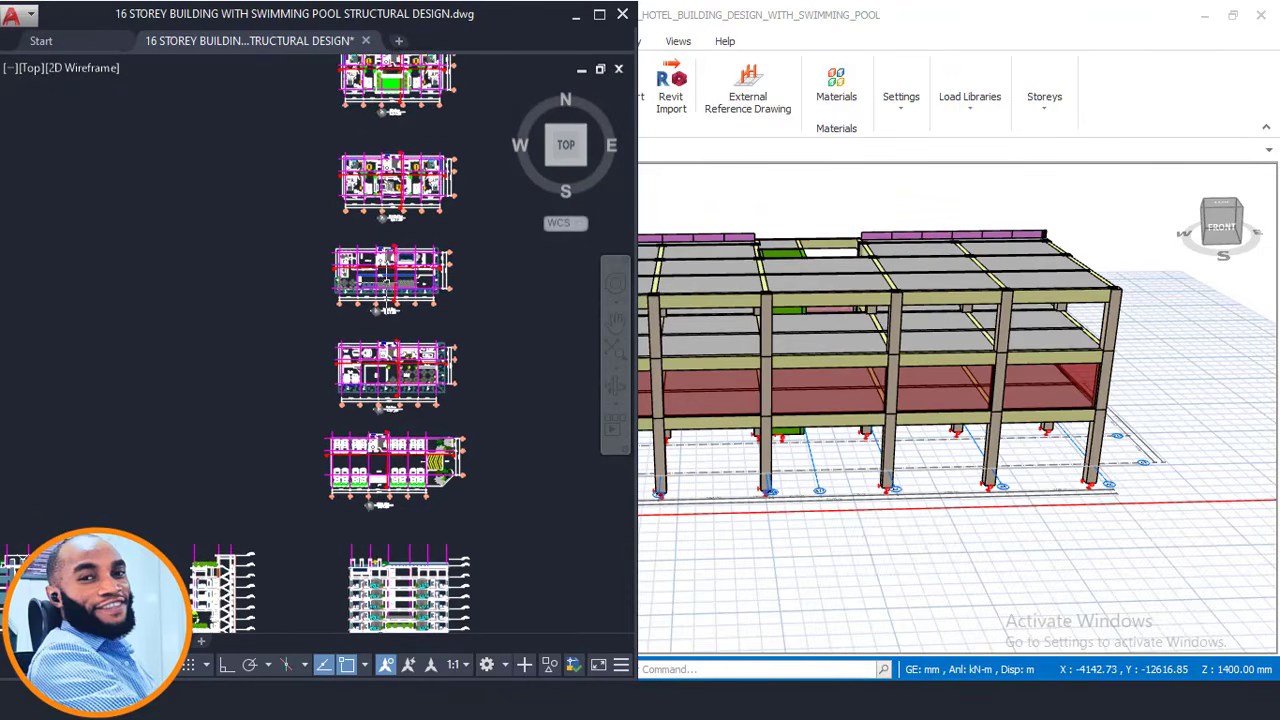
pyautogui.scroll(5, 386, 297)
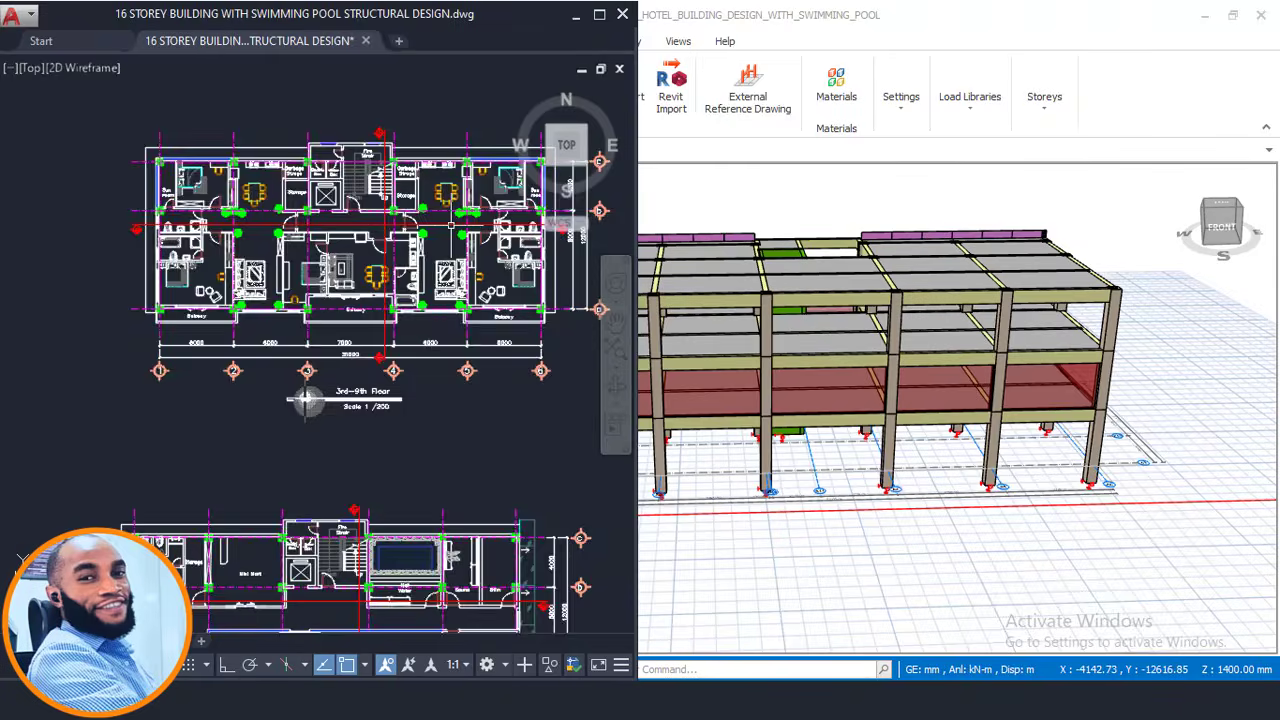
pyautogui.scroll(-2, 451, 225)
pyautogui.moveTo(449, 228)
pyautogui.mouseDown(button='middle')
pyautogui.moveTo(420, 308)
pyautogui.moveTo(384, 341)
pyautogui.mouseUp(button='middle')
pyautogui.scroll(4, 418, 313)
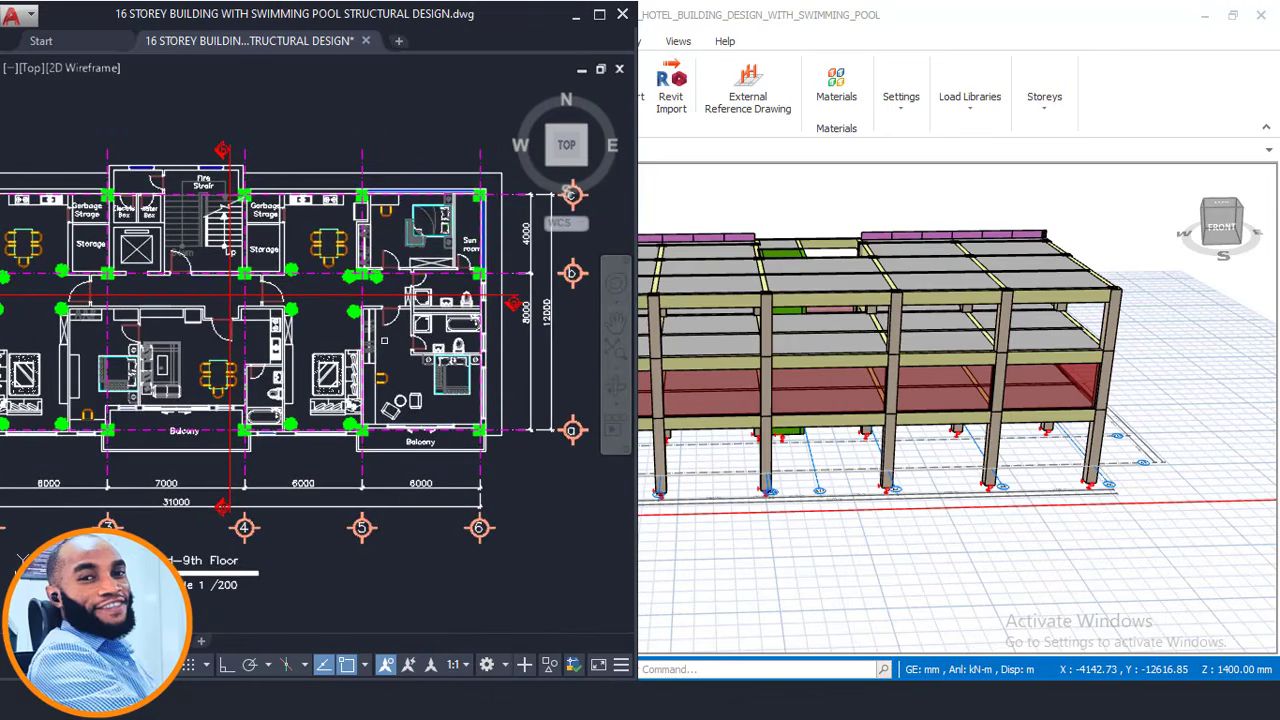
pyautogui.moveTo(384, 481); pyautogui.dragTo(384, 345, button='middle')
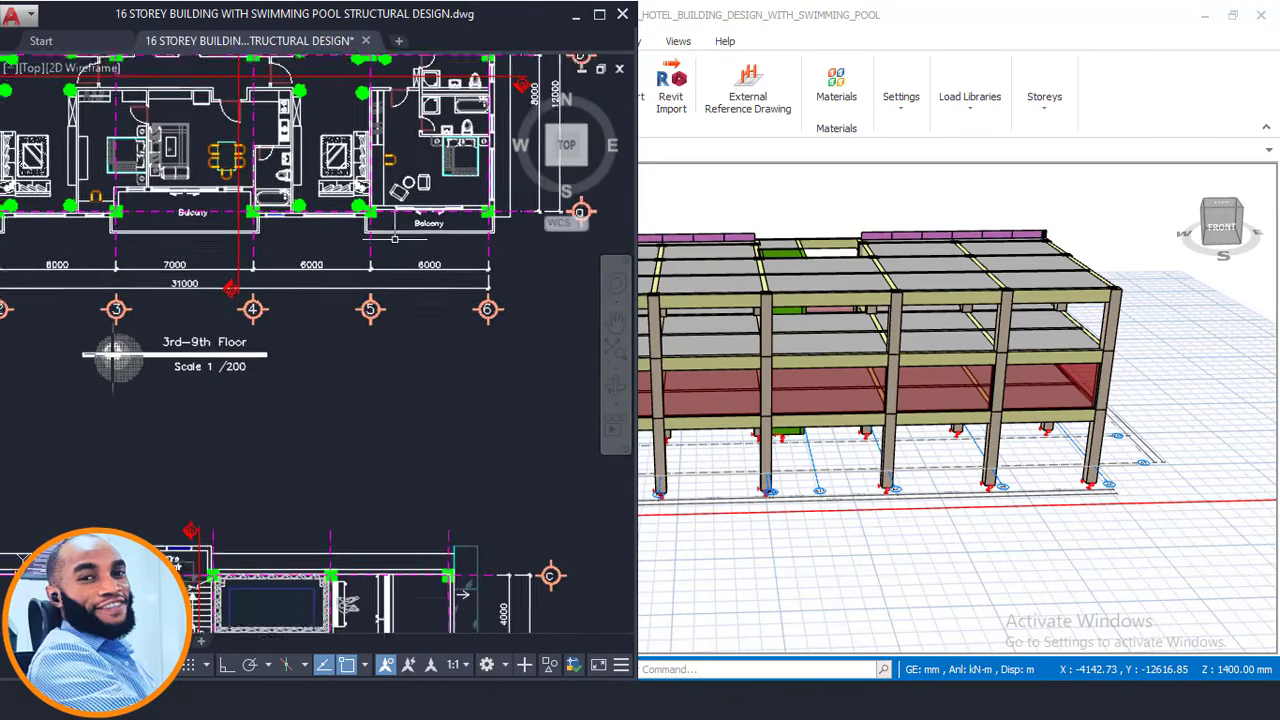
pyautogui.scroll(-3, 384, 345)
pyautogui.moveTo(290, 560); pyautogui.dragTo(285, 250, button='middle')
pyautogui.scroll(3, 282, 493)
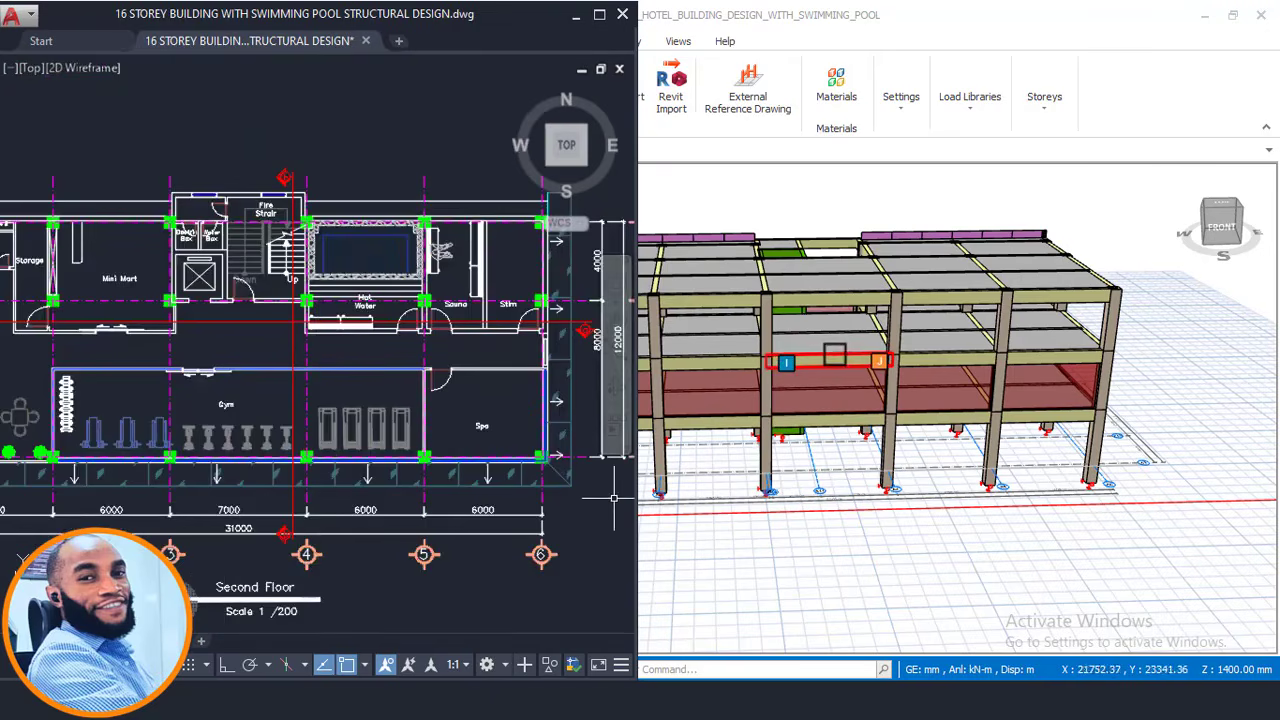
# Orbit the 3D model to a lower, frontal view of the storey frame.
pyautogui.moveTo(930, 371); pyautogui.dragTo(894, 349, button='middle')
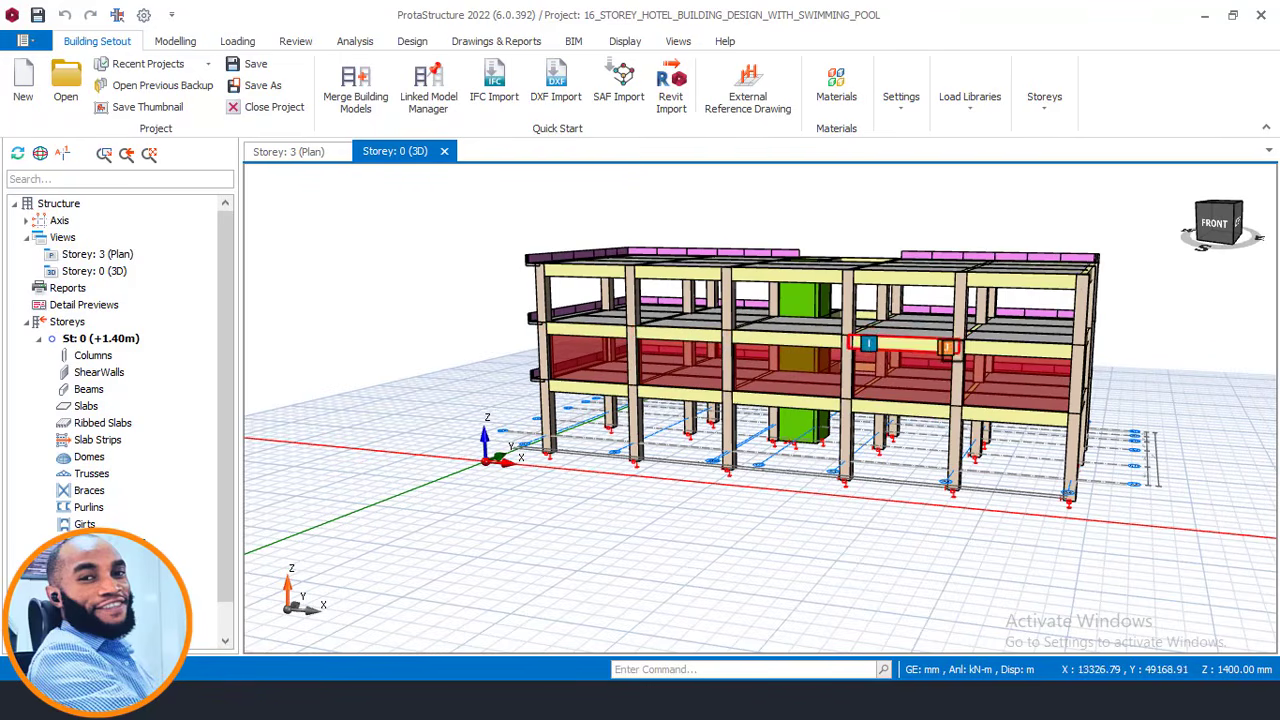
pyautogui.moveTo(935, 350); pyautogui.dragTo(928, 349, button='middle')
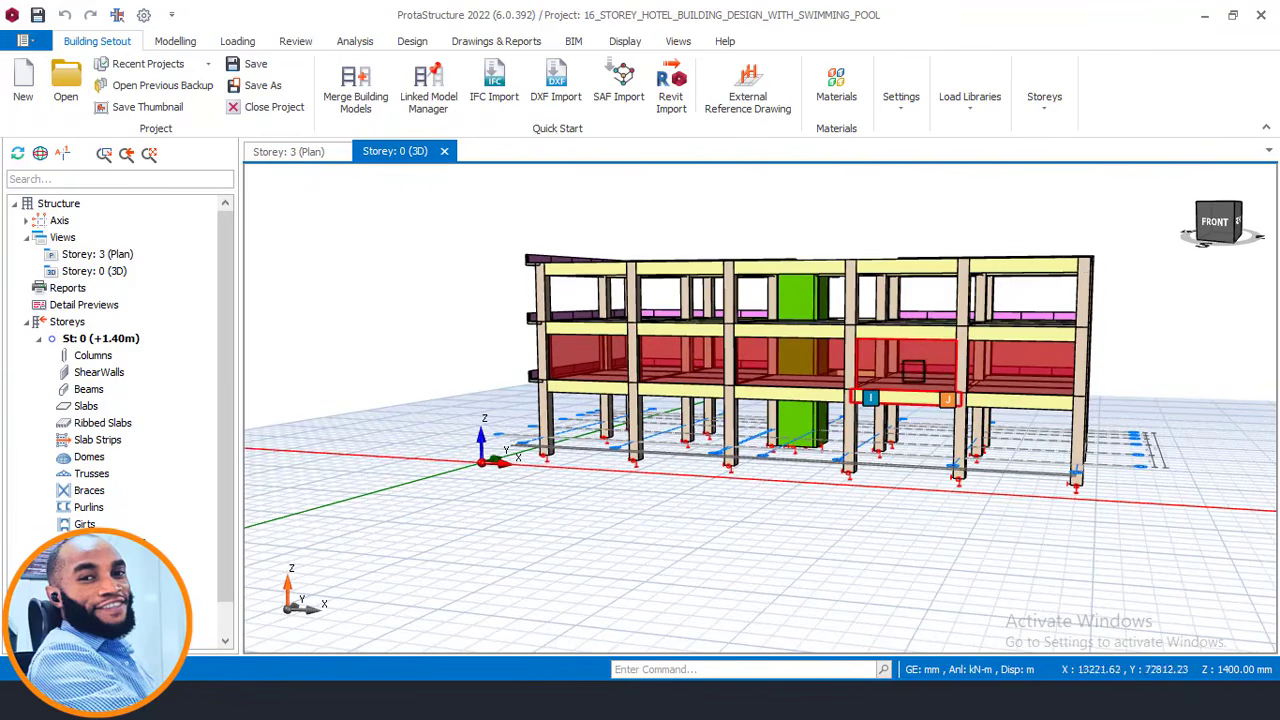
pyautogui.moveTo(885, 392)
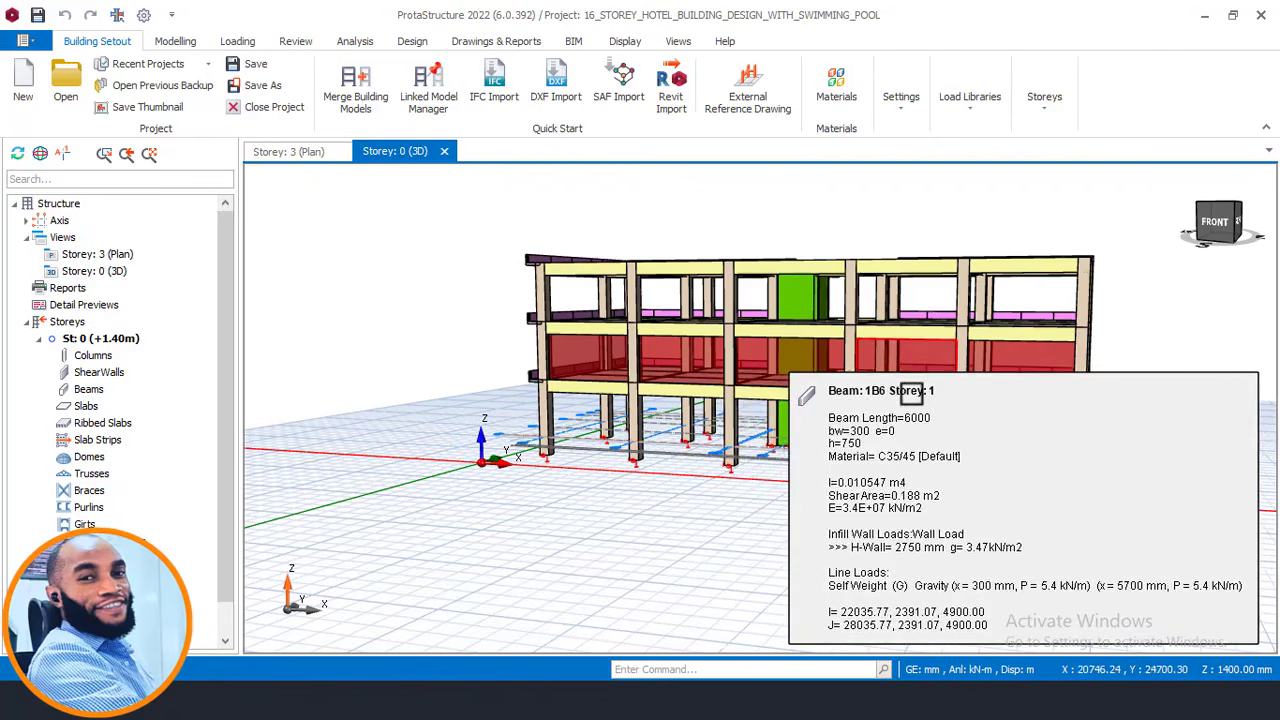
pyautogui.moveTo(888, 391); pyautogui.dragTo(870, 395, button='middle')
pyautogui.moveTo(878, 391)
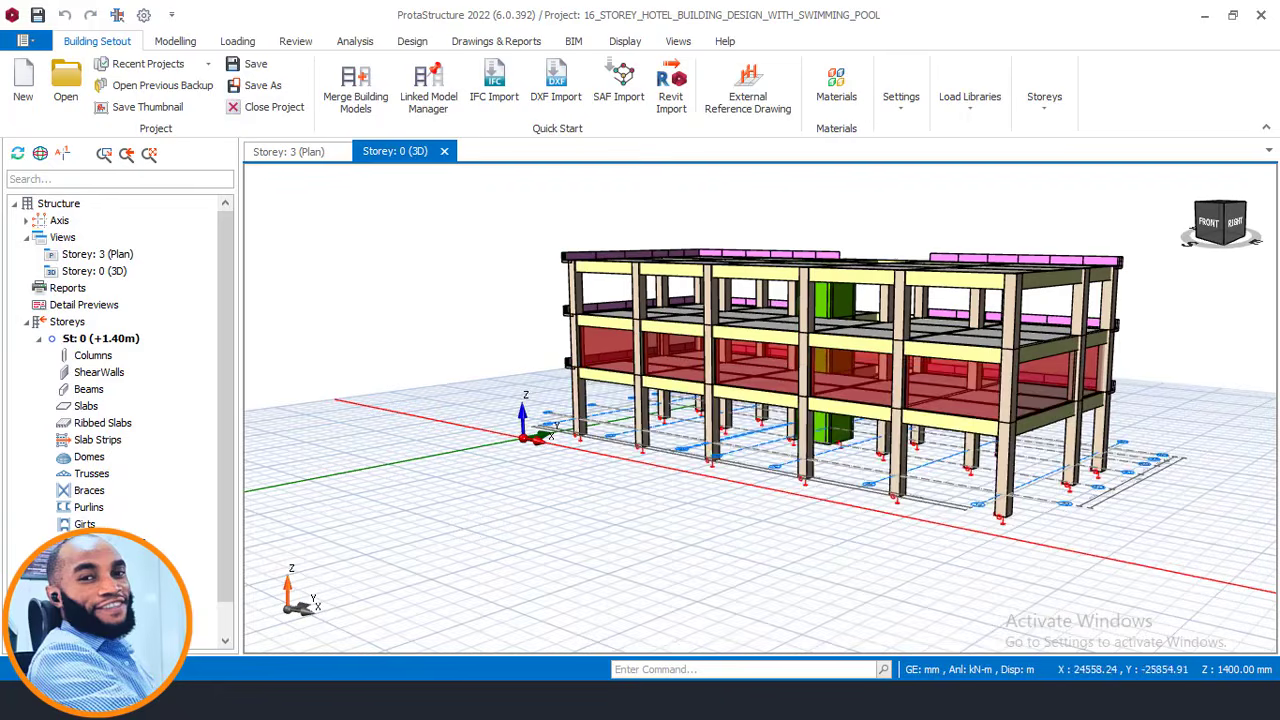
# Return to AutoCAD and re-examine the 3rd–9th Floor and Second Floor plans.
pyautogui.hotkey('alt', 'Tab')
pyautogui.scroll(-3, 388, 327)
pyautogui.moveTo(310, 156); pyautogui.dragTo(311, 402, button='middle')
pyautogui.scroll(5, 310, 368)
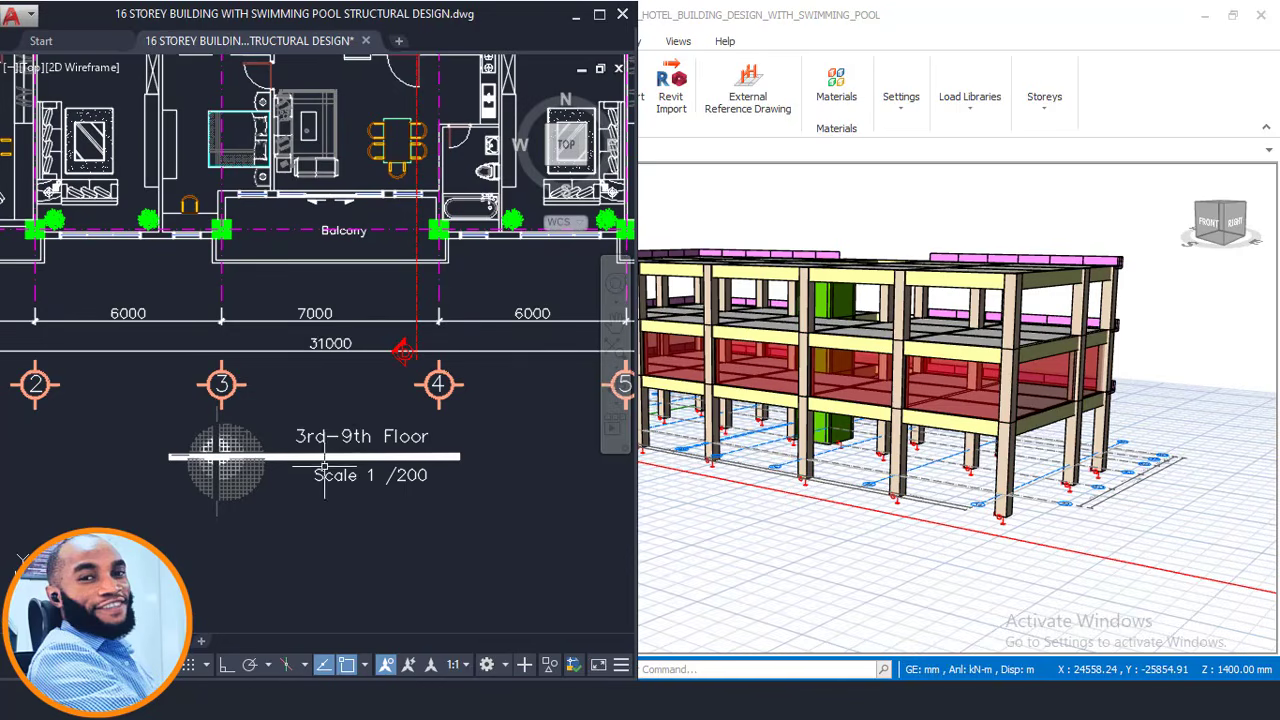
pyautogui.scroll(2, 320, 441)
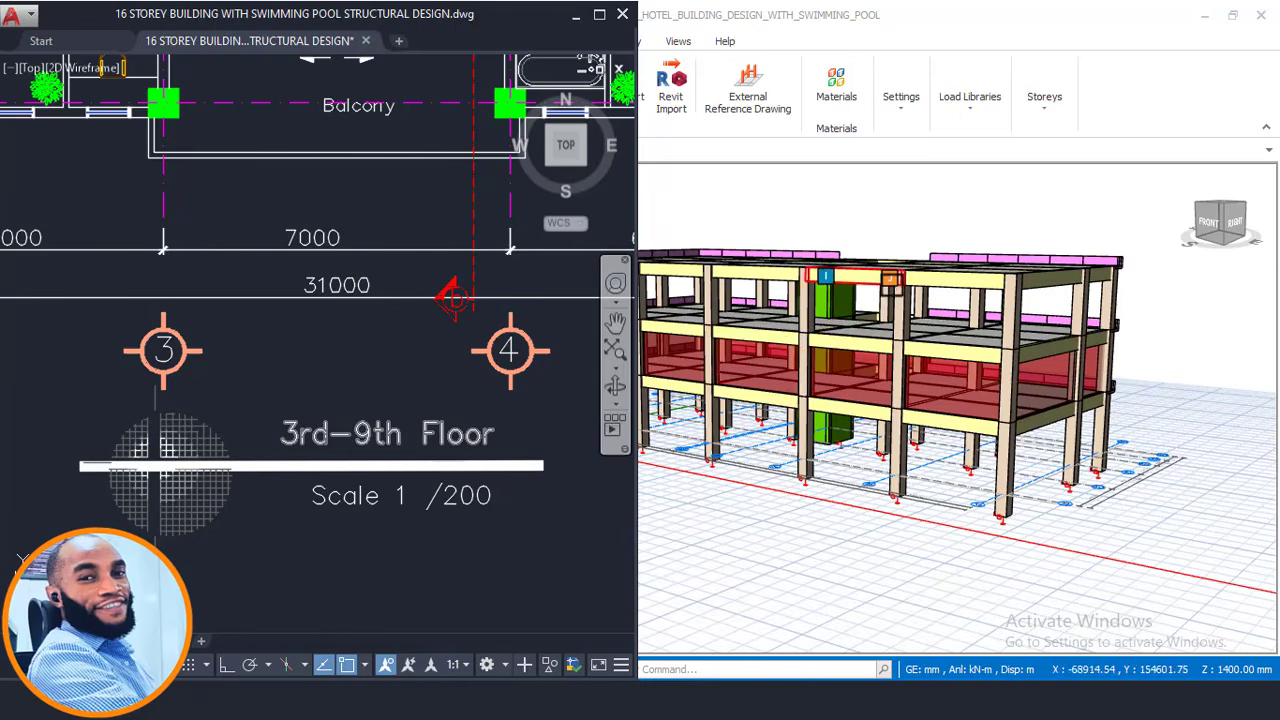
pyautogui.moveTo(907, 284)
pyautogui.moveTo(948, 291)
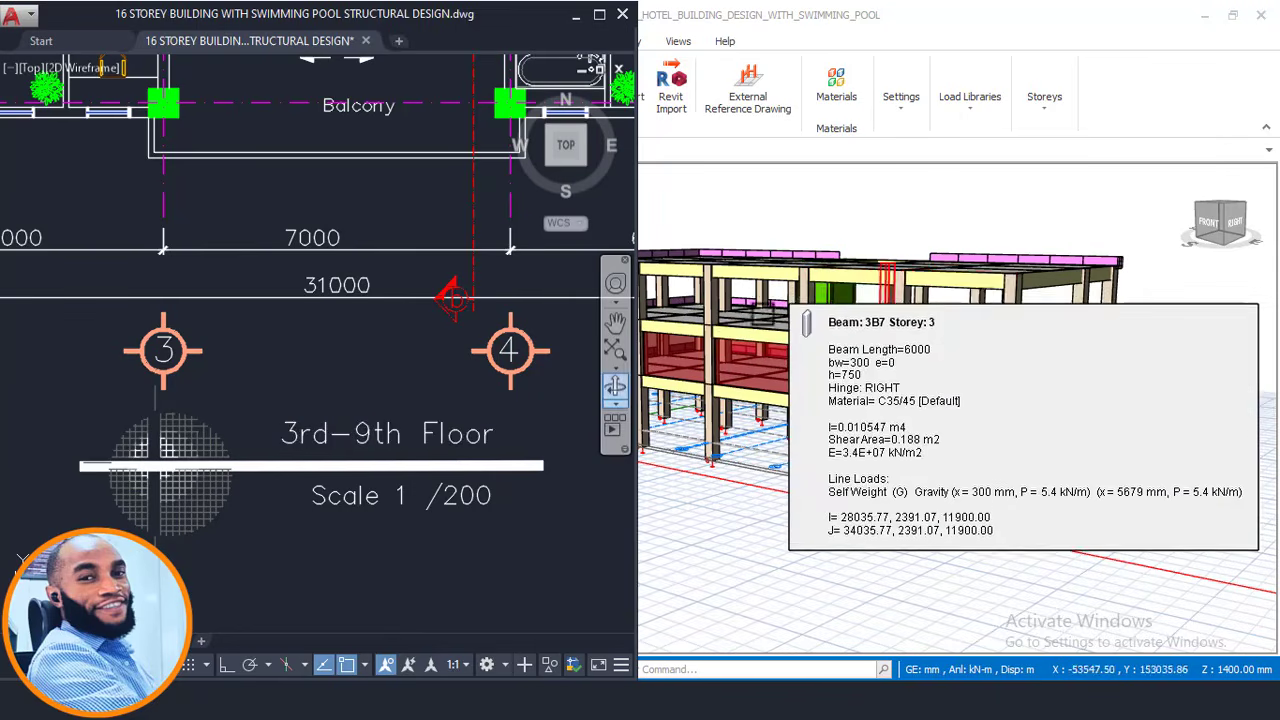
pyautogui.scroll(-5, 394, 424)
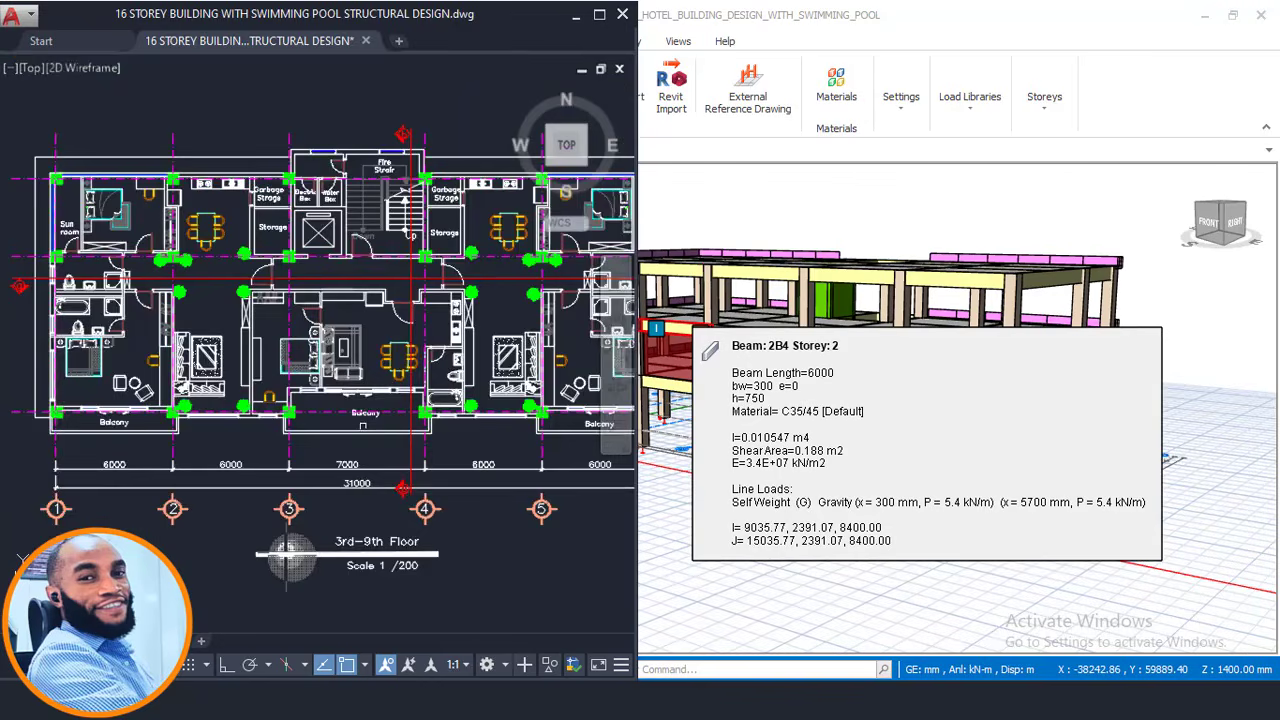
pyautogui.moveTo(320, 330); pyautogui.dragTo(368, 200, button='middle')
pyautogui.scroll(-2, 368, 200)
pyautogui.moveTo(329, 436); pyautogui.dragTo(327, 245, button='middle')
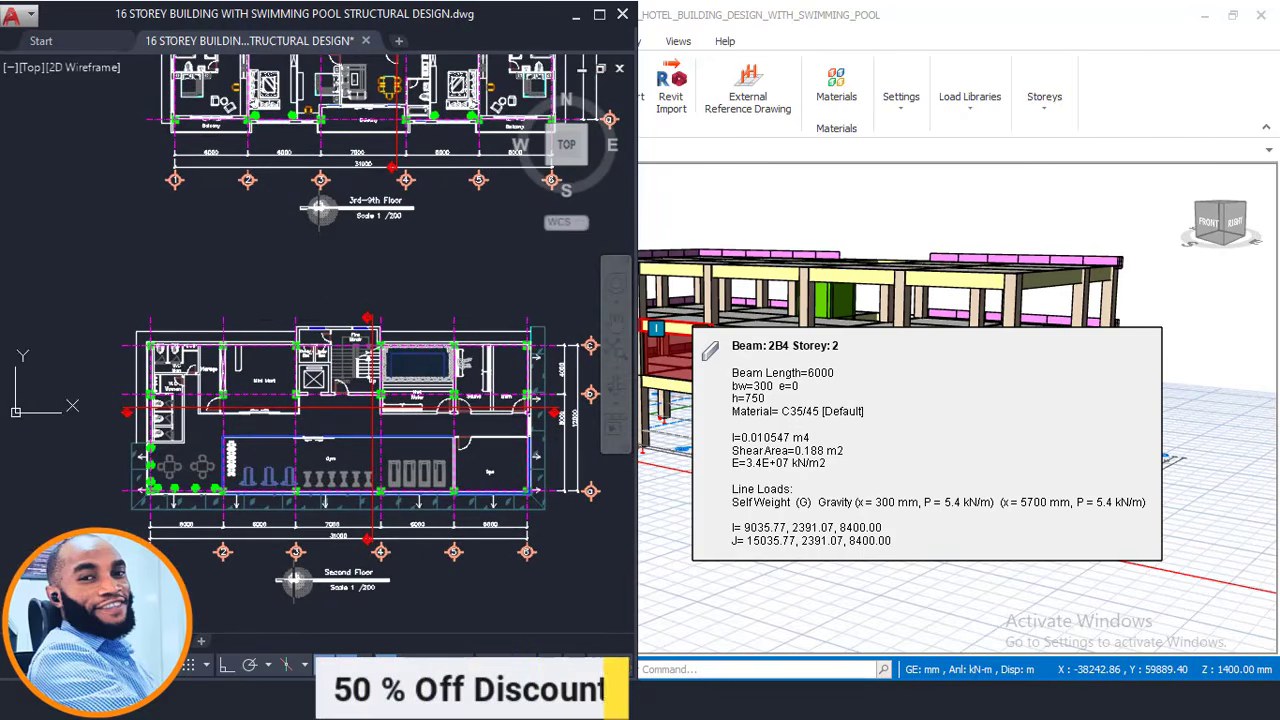
pyautogui.scroll(4, 236, 480)
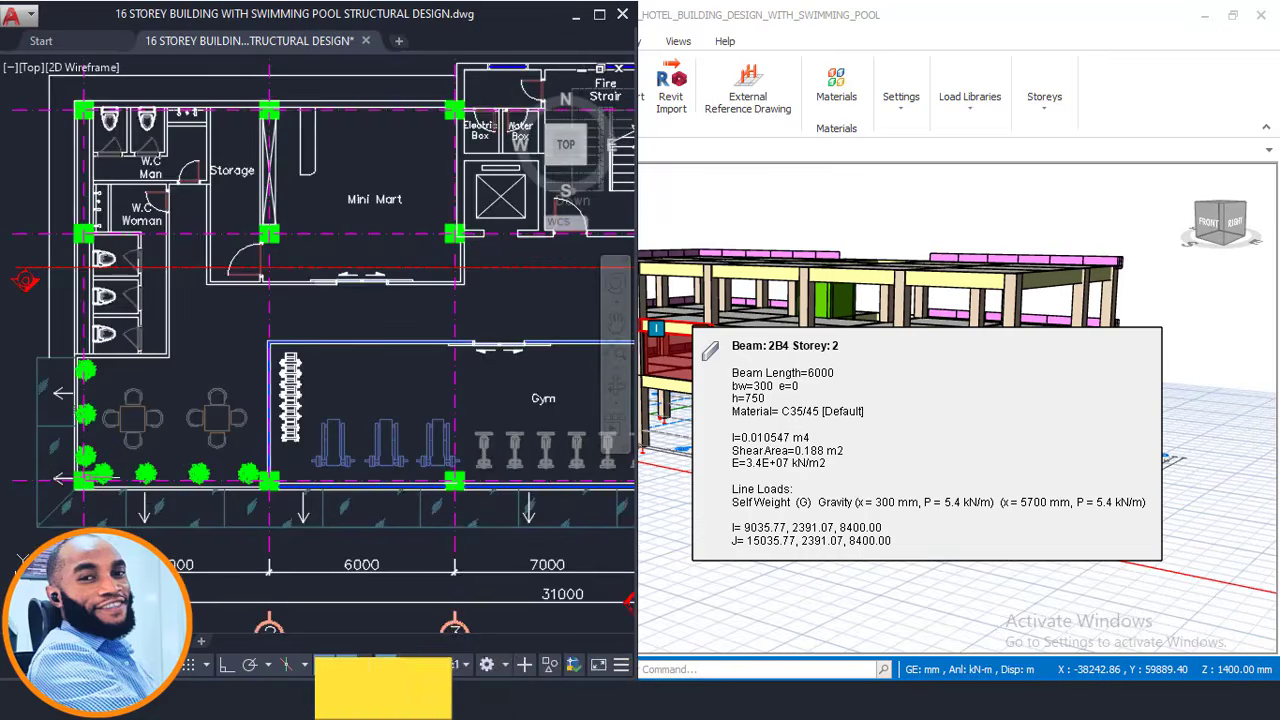
pyautogui.scroll(-2, 236, 480)
pyautogui.moveTo(366, 72); pyautogui.dragTo(347, 376, button='middle')
pyautogui.scroll(2, 482, 400)
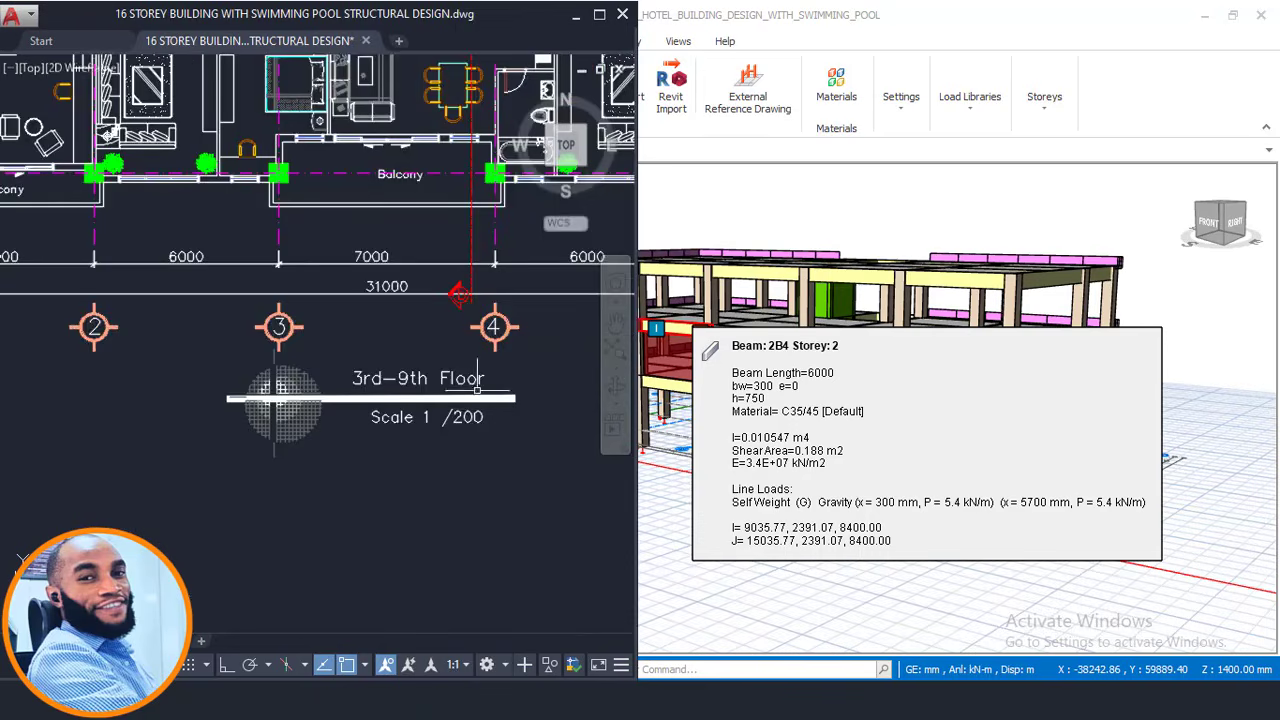
# Maximize the drawing, check grids 5–6 and the 3rd–9th Floor dimensions, then minimize AutoCAD.
pyautogui.click(598, 15)
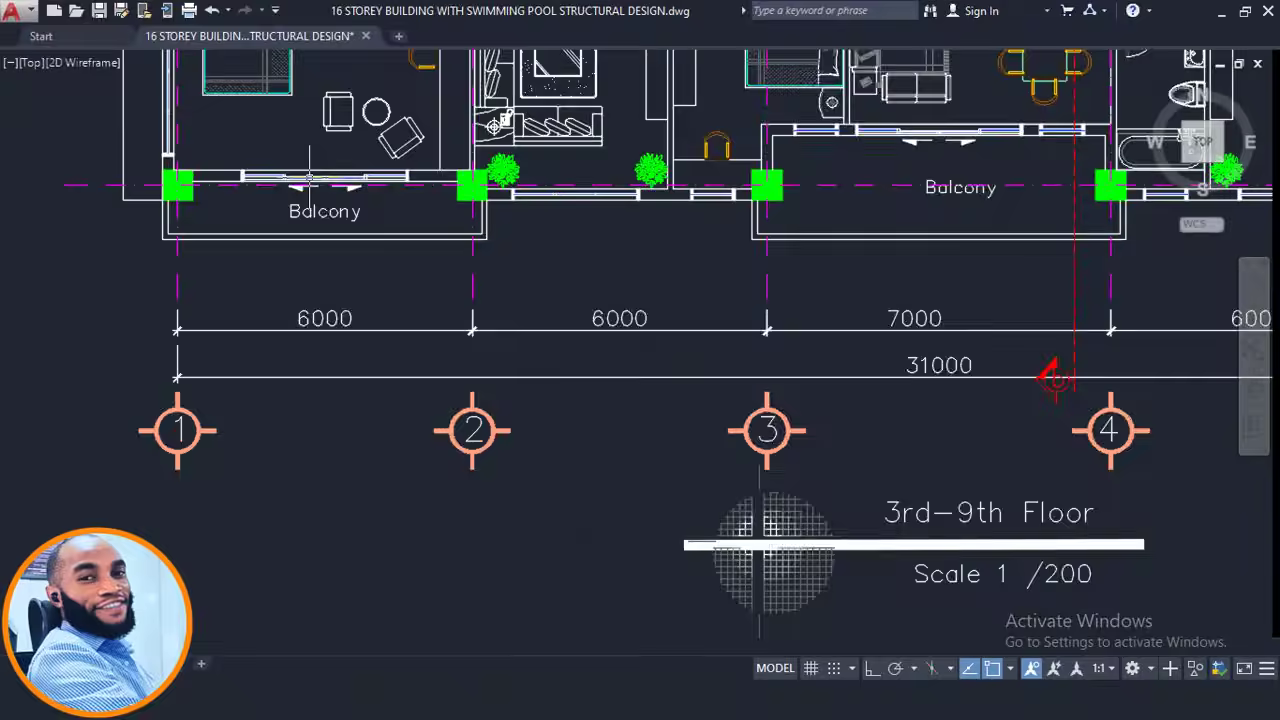
pyautogui.scroll(2, 309, 178)
pyautogui.scroll(-6, 537, 377)
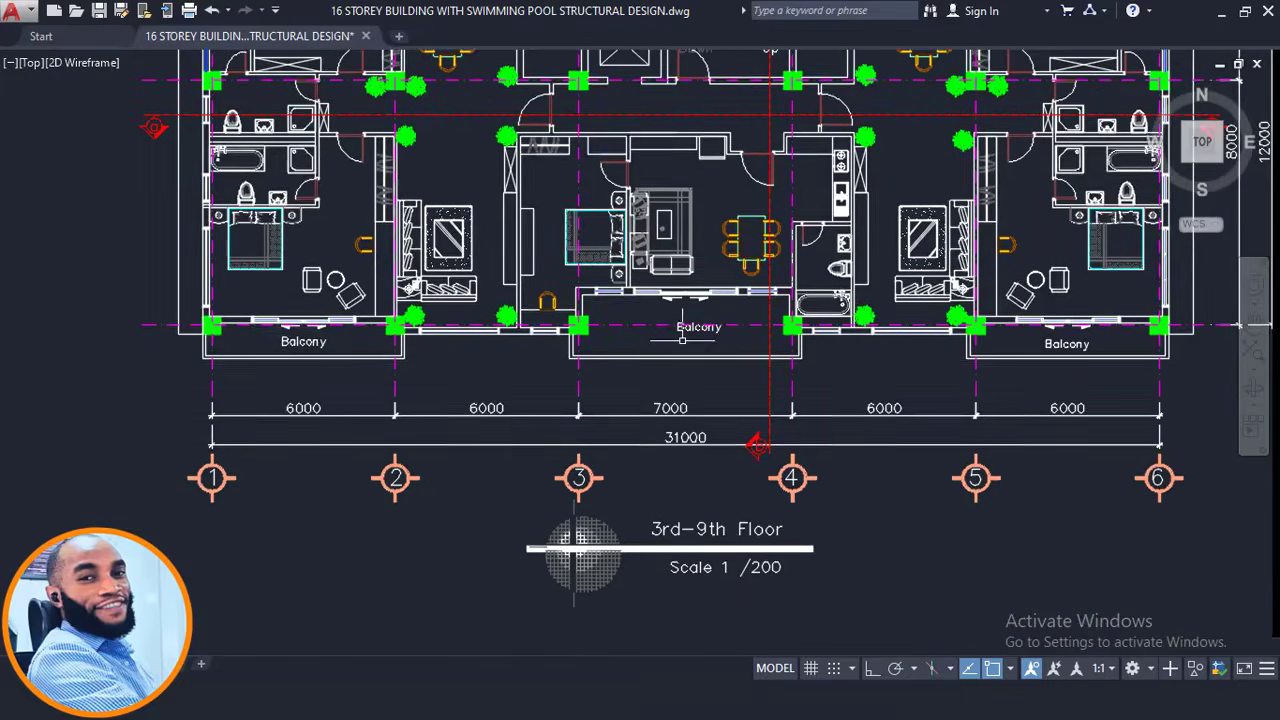
pyautogui.scroll(5, 435, 320)
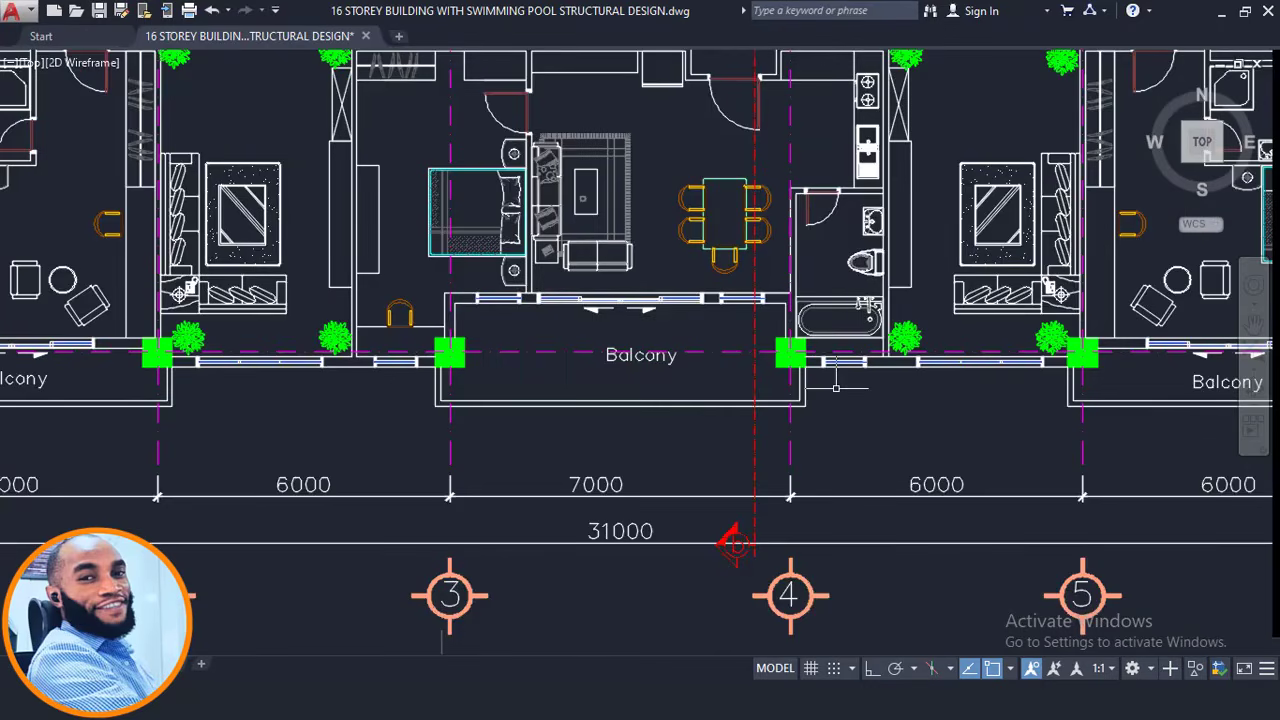
pyautogui.moveTo(814, 342); pyautogui.dragTo(443, 359, button='middle')
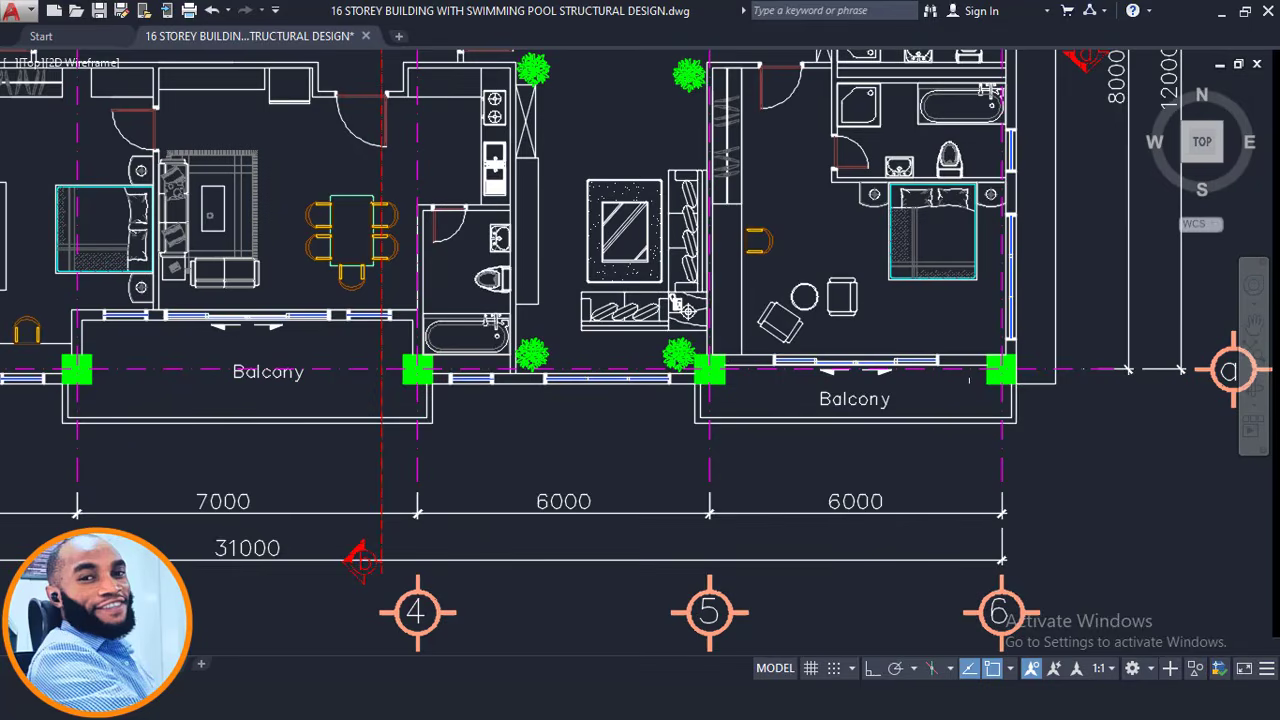
pyautogui.scroll(-5, 609, 520)
pyautogui.scroll(6, 609, 600)
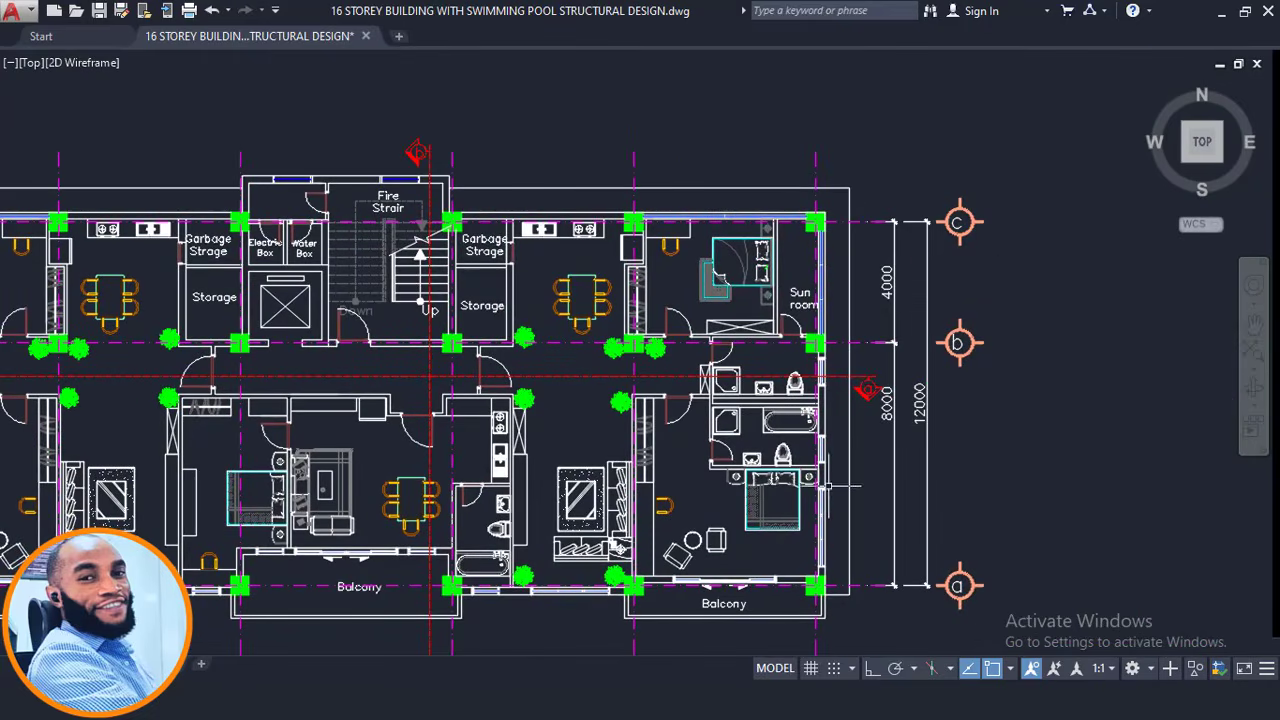
pyautogui.scroll(-5, 750, 210)
pyautogui.moveTo(523, 455); pyautogui.dragTo(531, 297, button='middle')
pyautogui.scroll(-1, 543, 308)
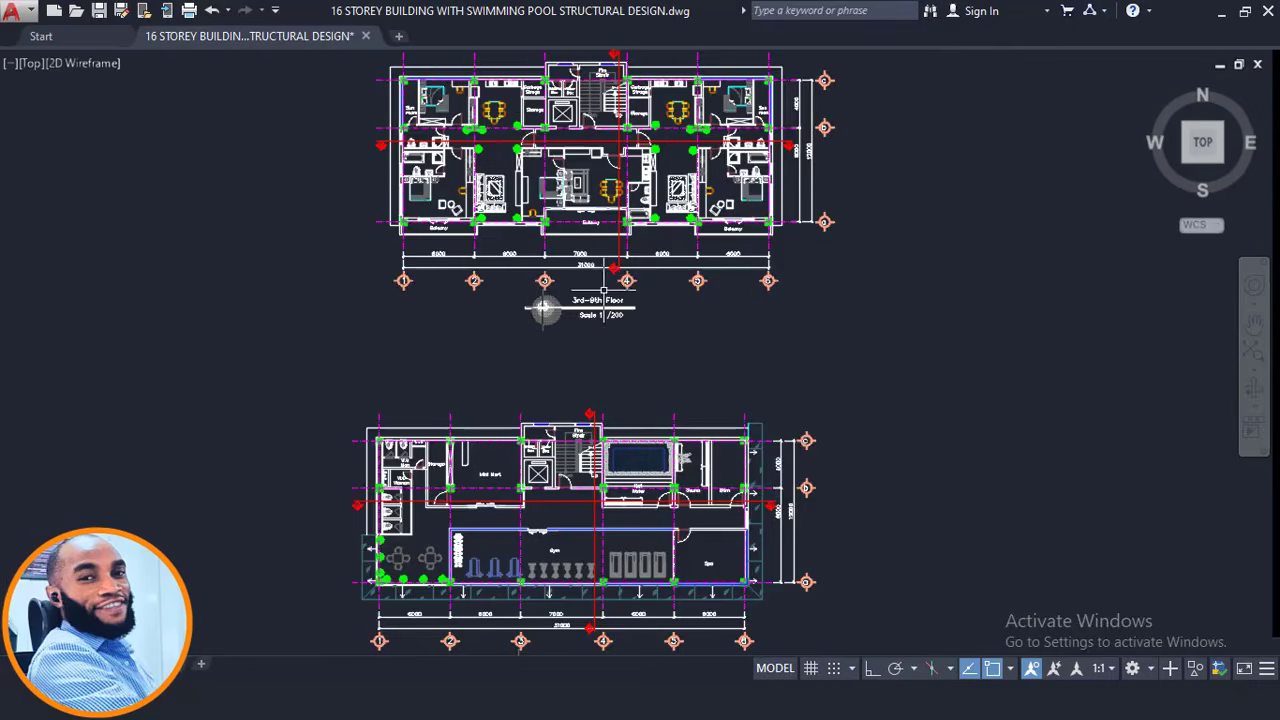
pyautogui.scroll(6, 543, 308)
pyautogui.scroll(-6, 537, 277)
pyautogui.scroll(4, 580, 535)
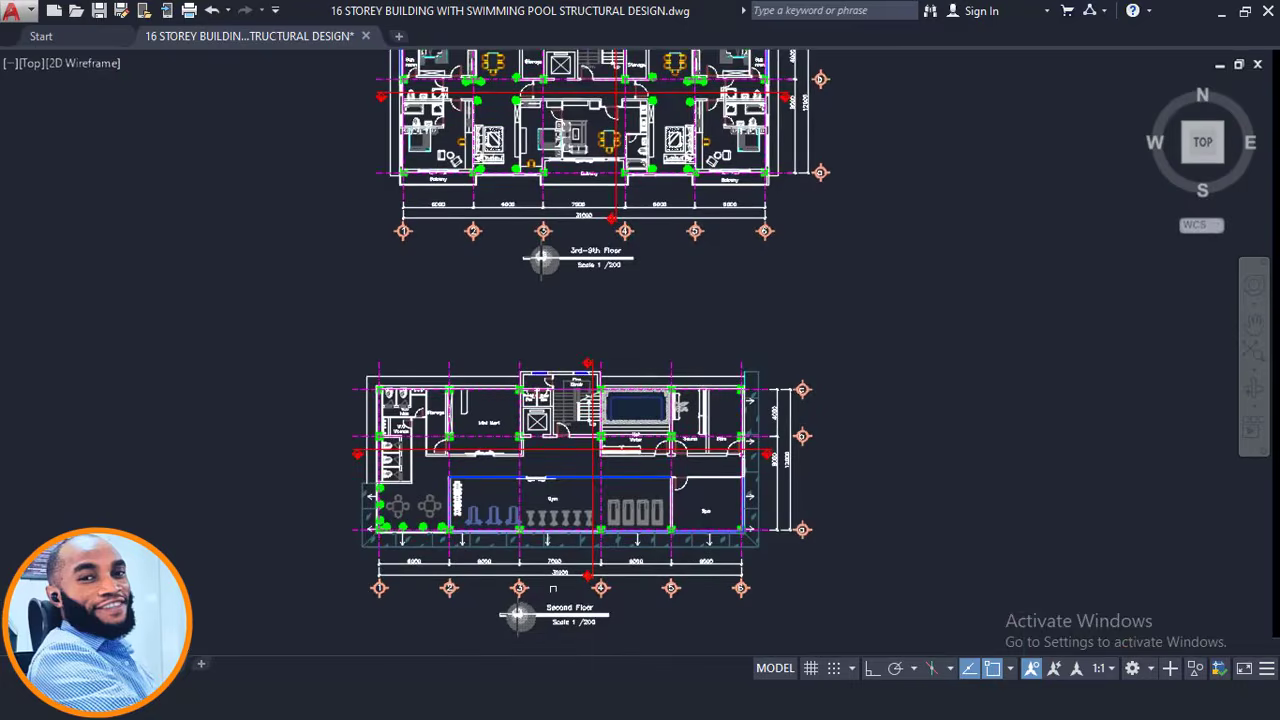
pyautogui.scroll(-2, 584, 531)
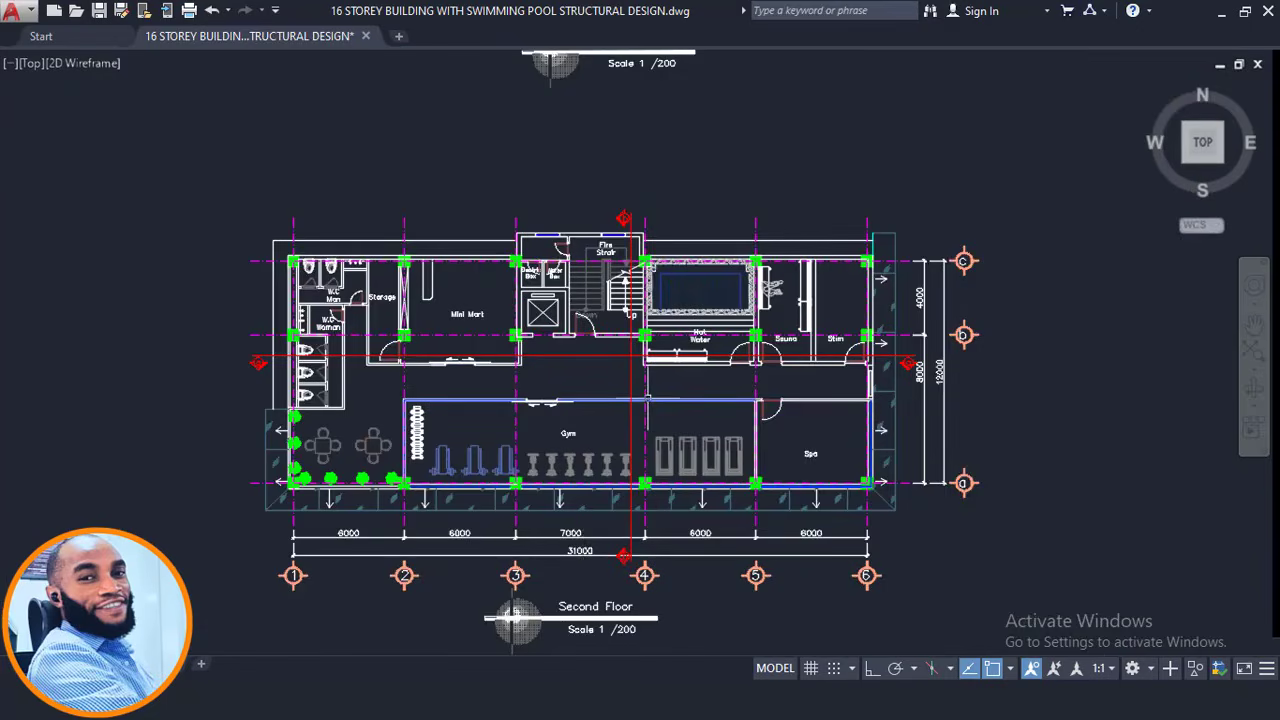
pyautogui.moveTo(676, 345); pyautogui.dragTo(680, 430, button='middle')
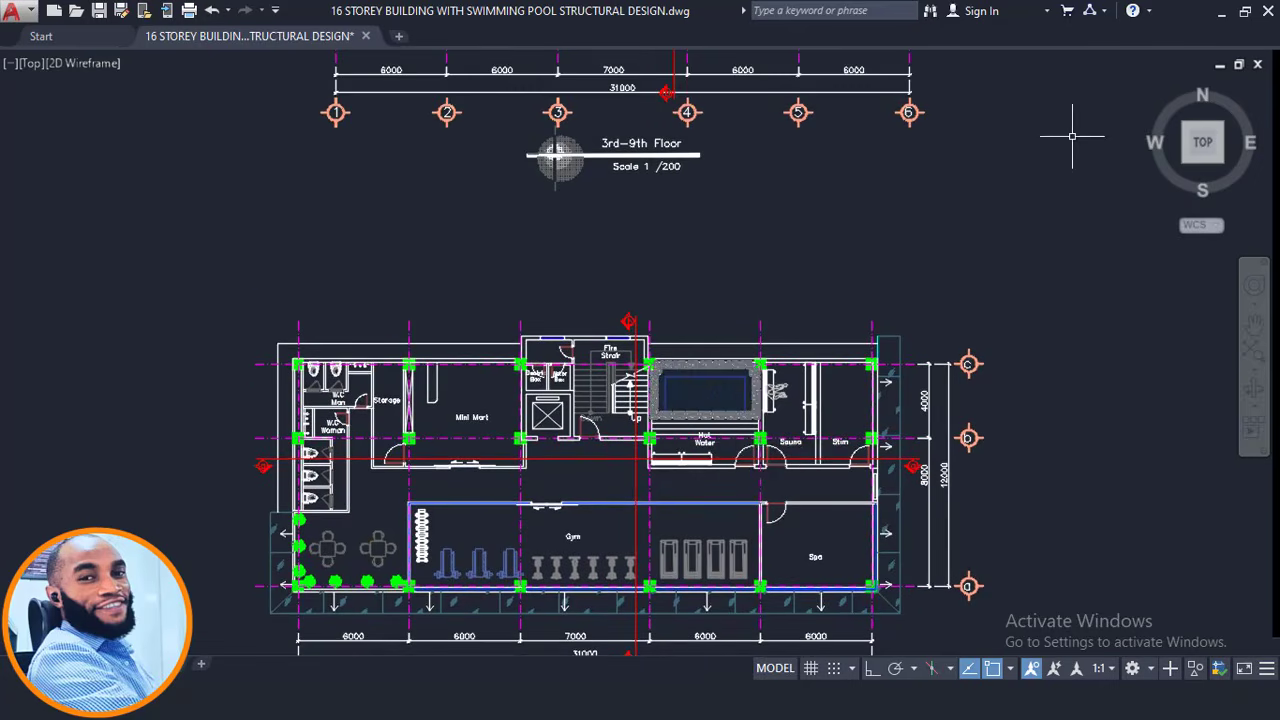
pyautogui.click(1220, 14)
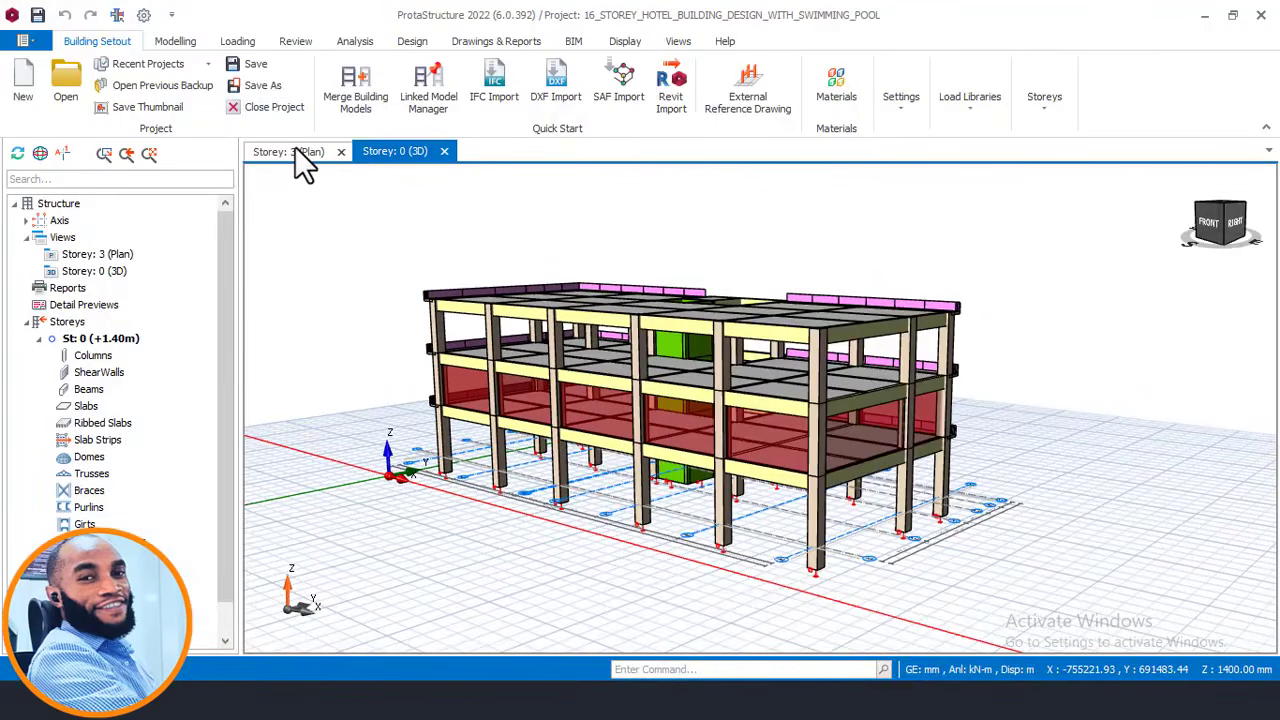
# Show the Storey 3 plan and zoom in on the balcony edge near axes A13 and A7.
pyautogui.click(295, 151)
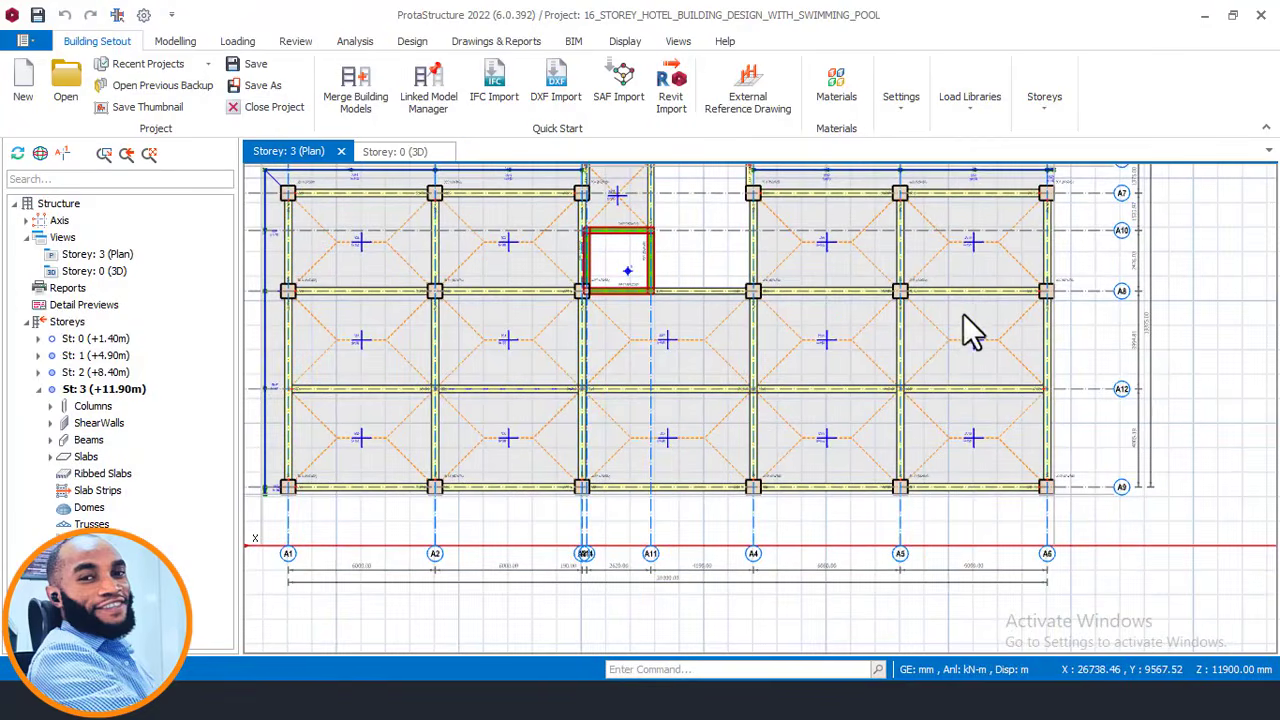
pyautogui.scroll(3, 963, 313)
pyautogui.scroll(2, 900, 268)
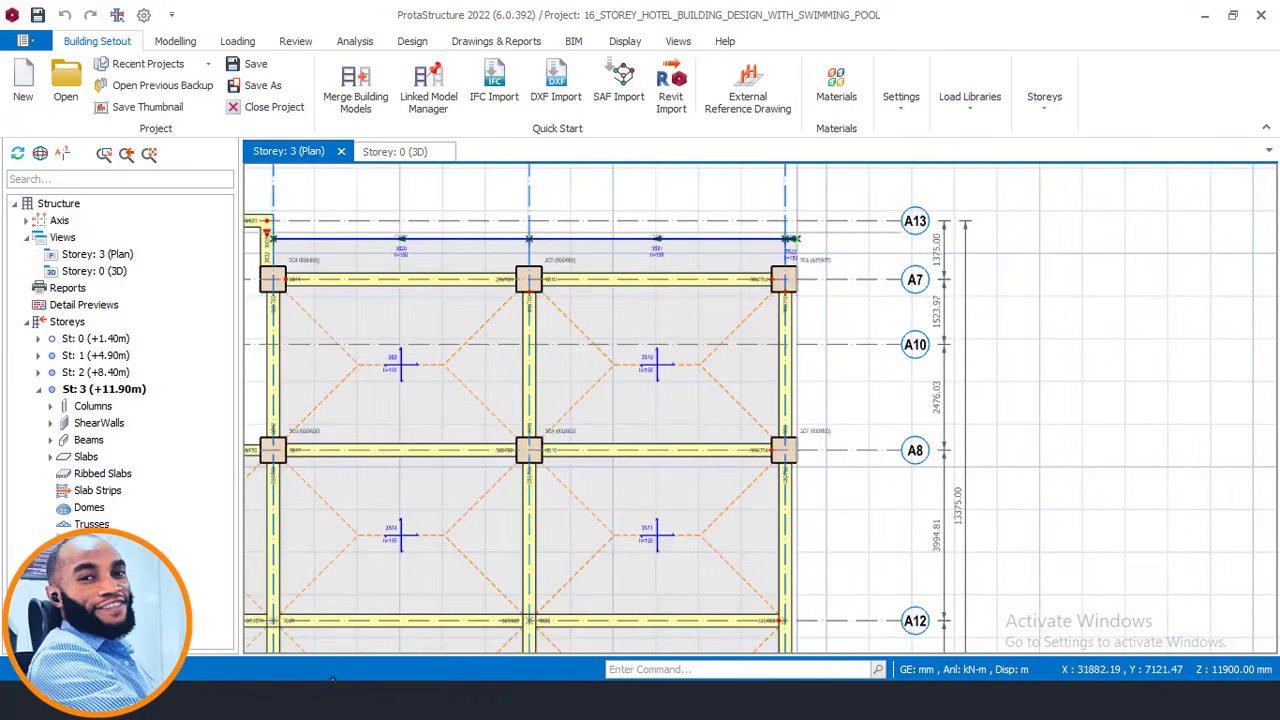
pyautogui.scroll(-2, 760, 400)
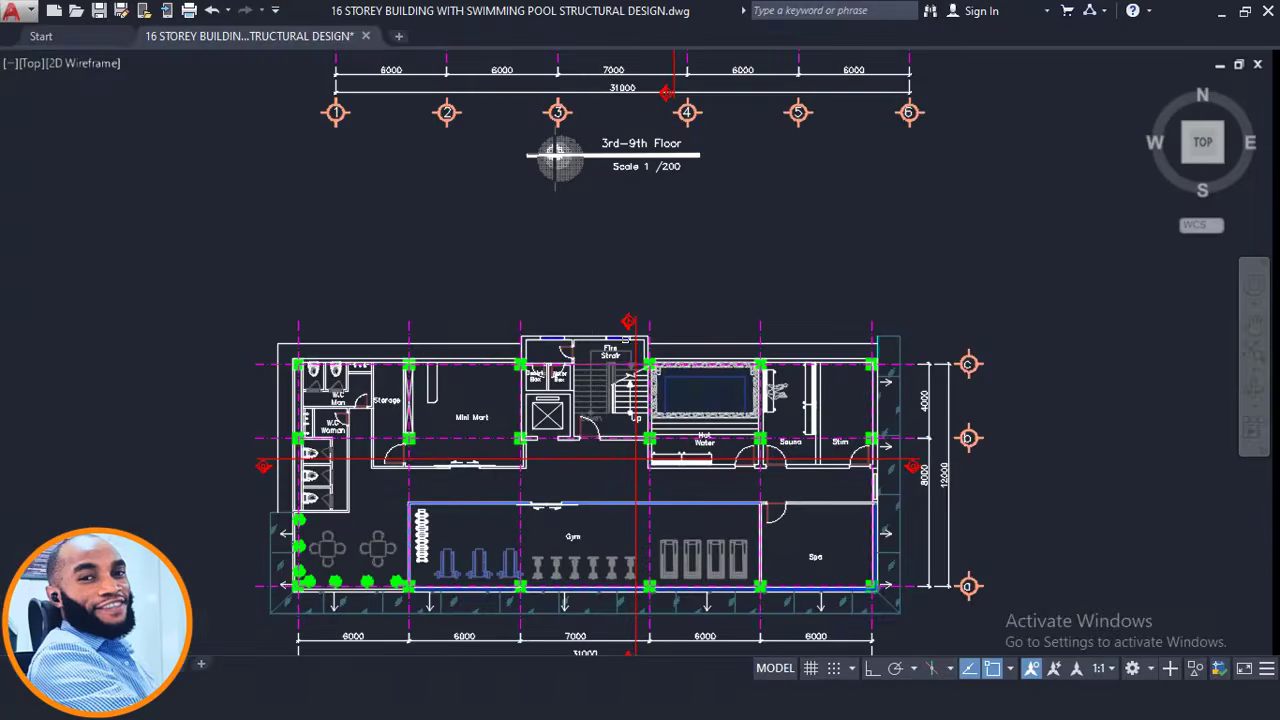
pyautogui.scroll(-2, 93, 98)
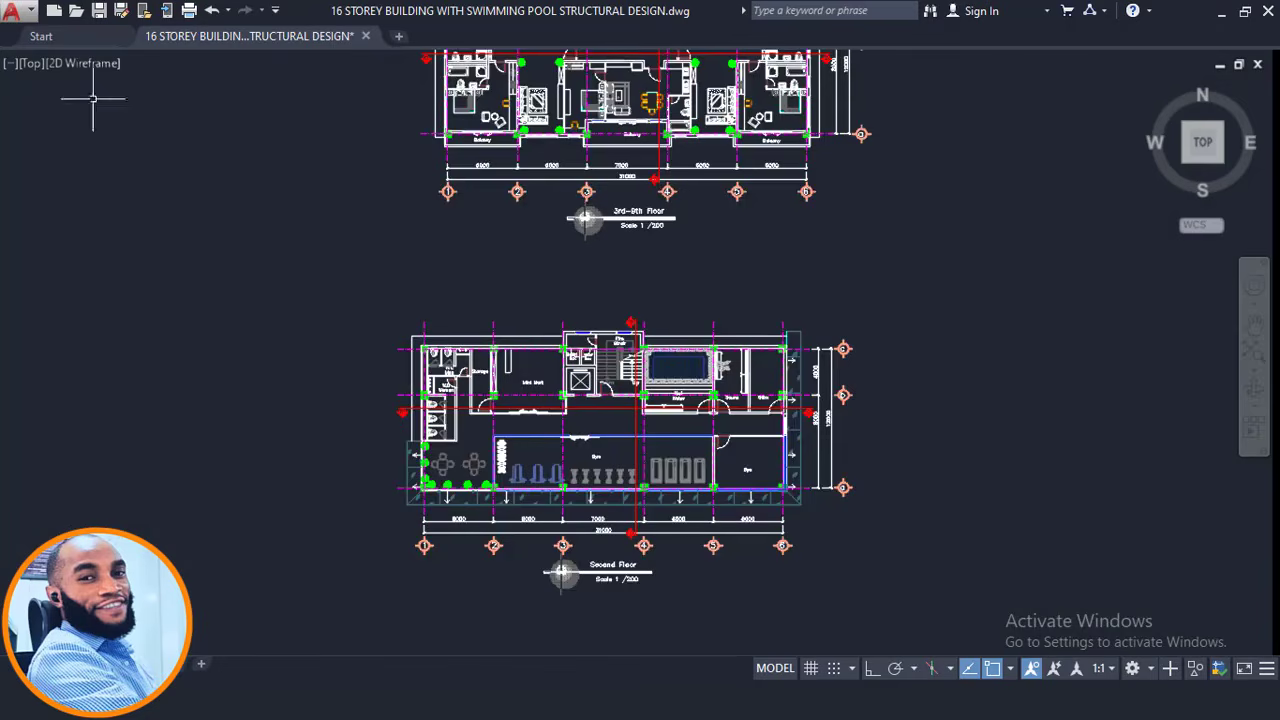
# Add a linear dimension (DIML) across the sun-room projection, initially reading 765.
pyautogui.scroll(2, 791, 420)
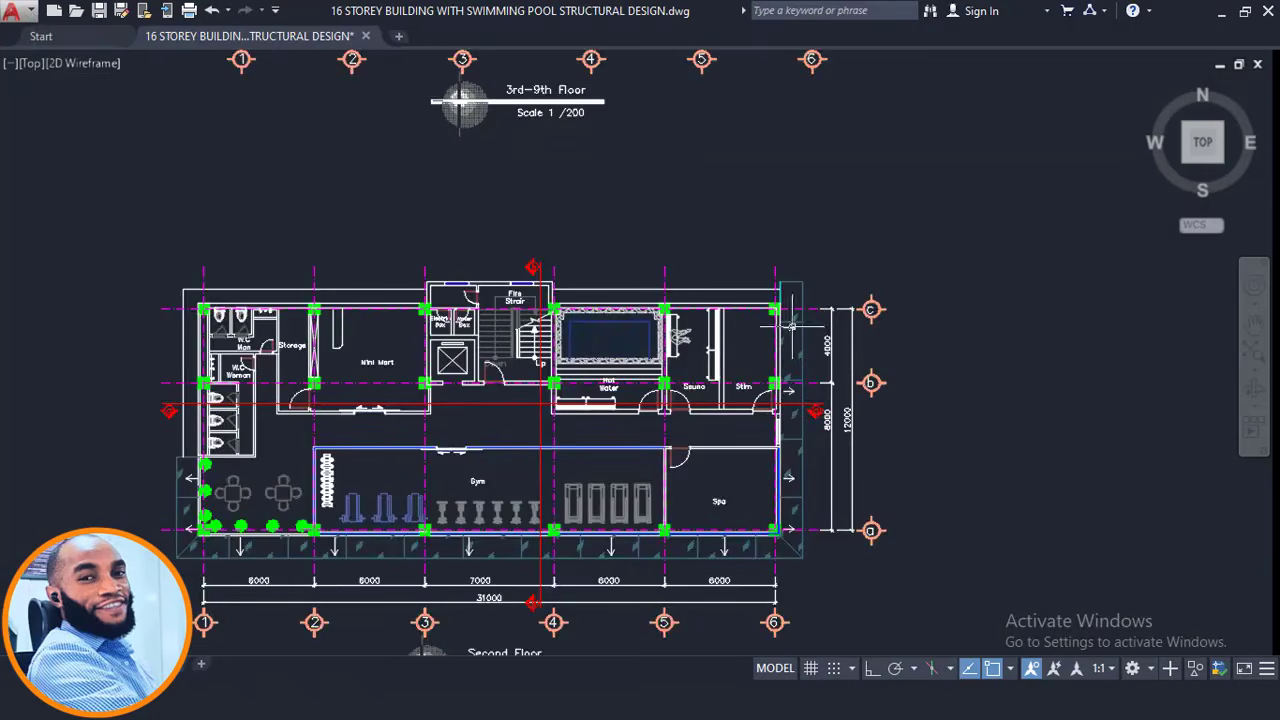
pyautogui.scroll(-2, 793, 314)
pyautogui.moveTo(793, 314); pyautogui.dragTo(745, 650, button='middle')
pyautogui.scroll(2, 724, 416)
pyautogui.write('d')
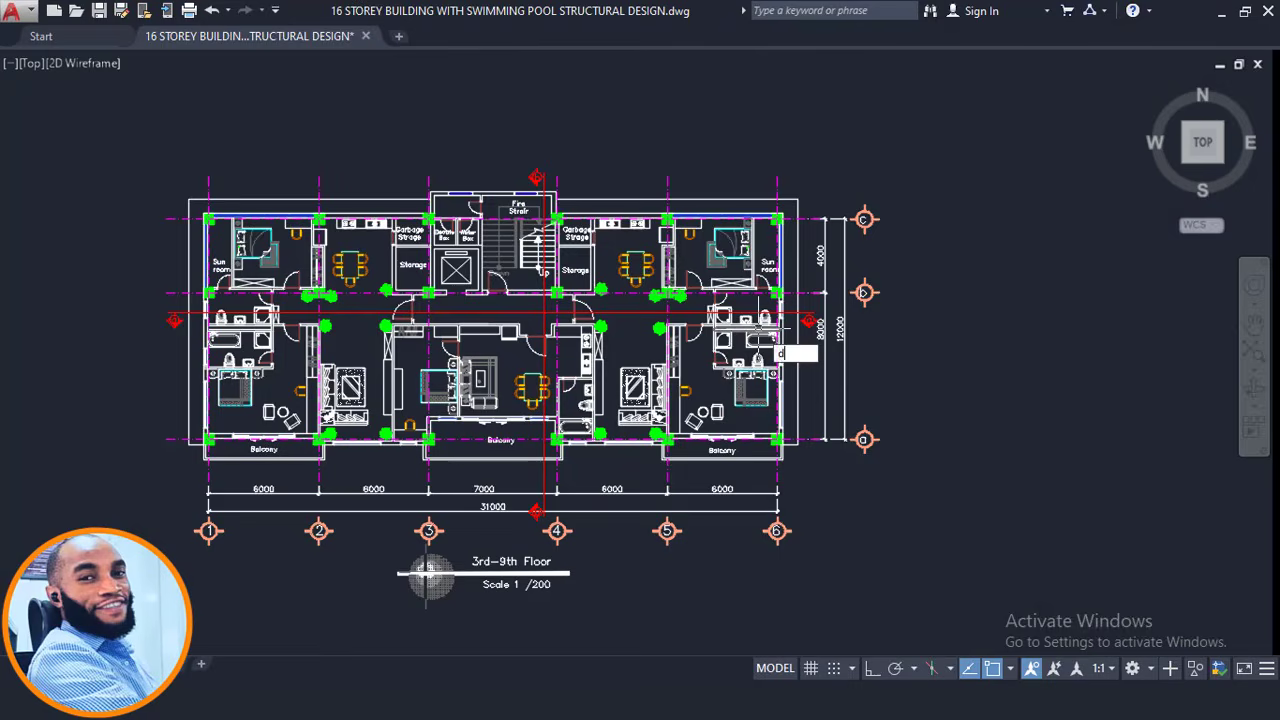
pyautogui.write('imc')
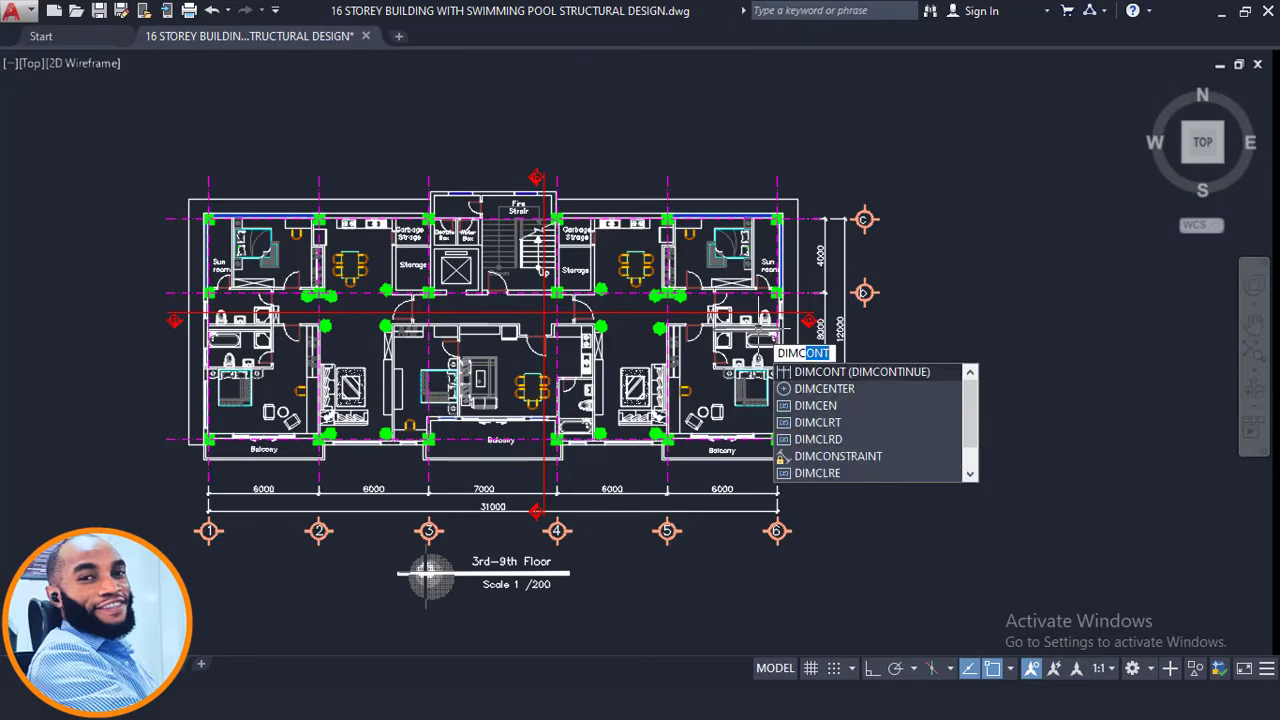
pyautogui.press('BackSpace')
pyautogui.write('l')
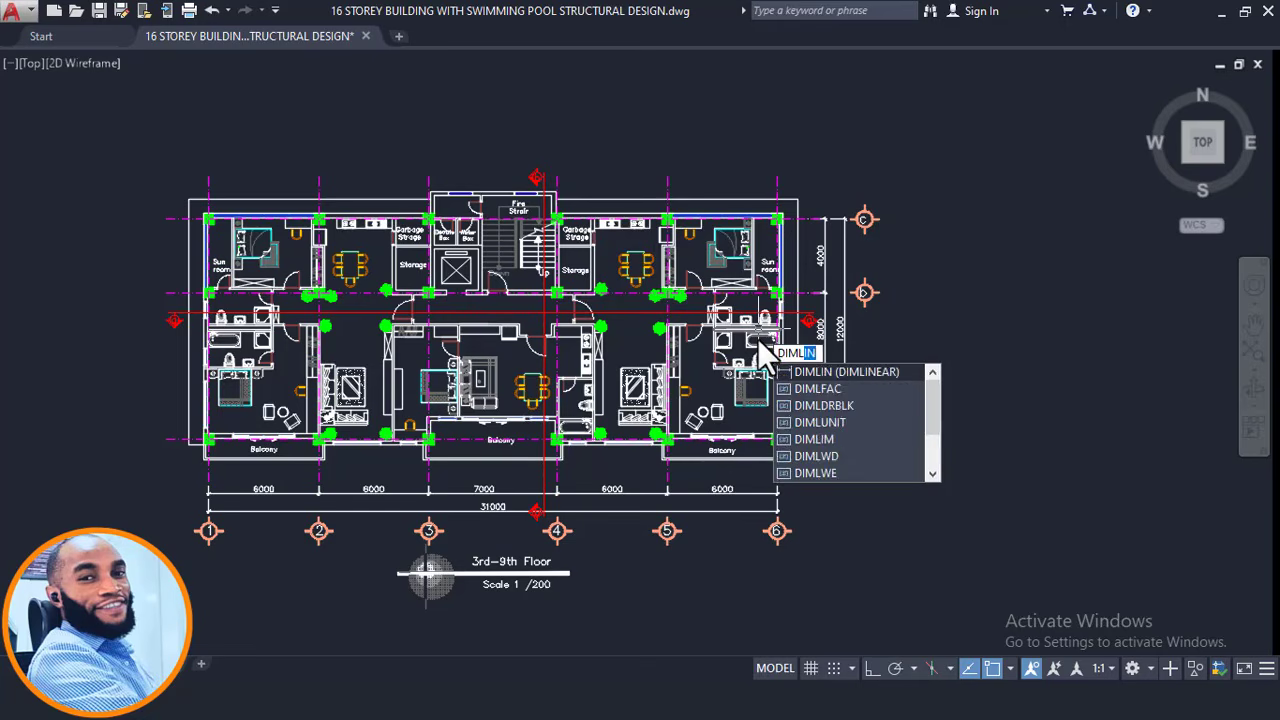
pyautogui.press('Return')
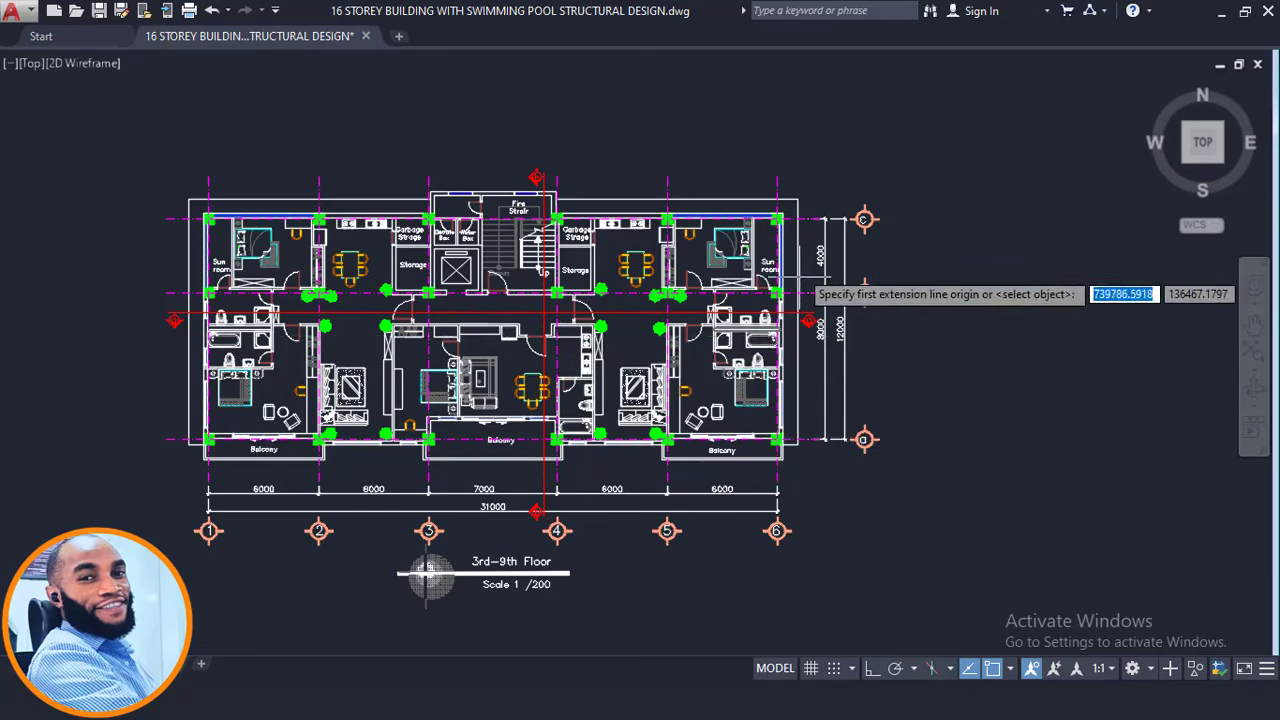
pyautogui.scroll(8, 805, 272)
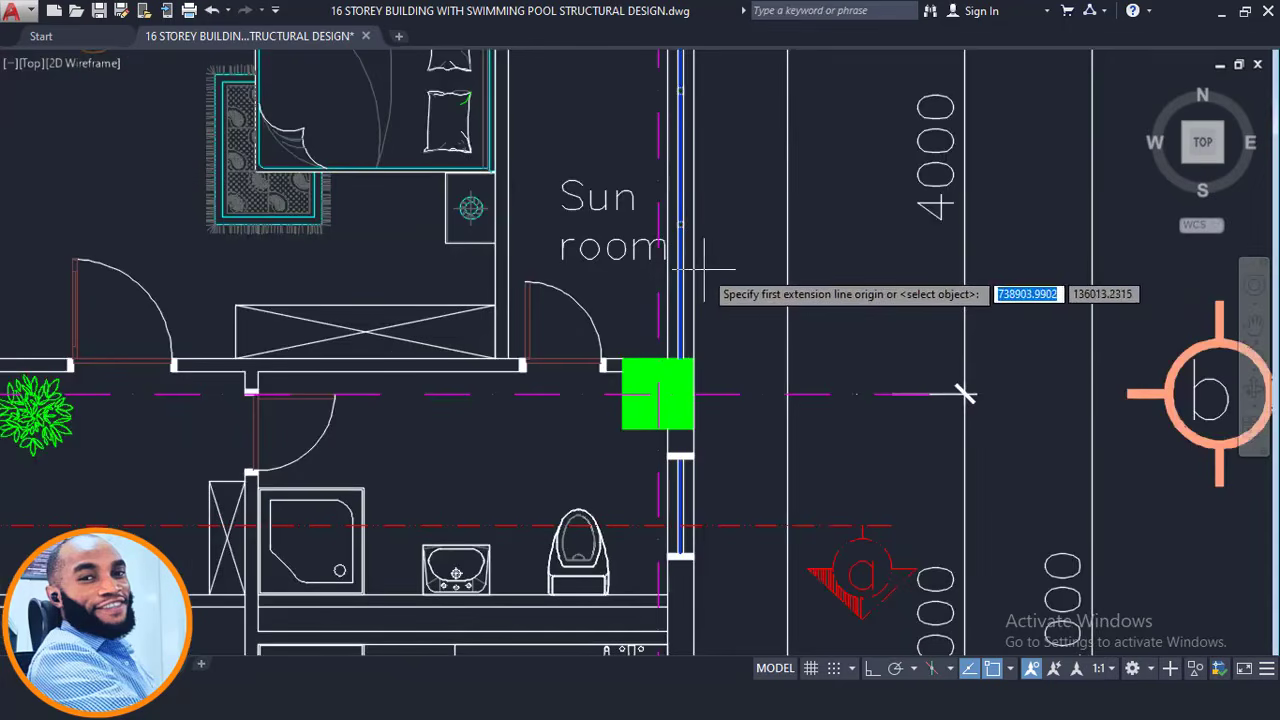
pyautogui.click(697, 270)
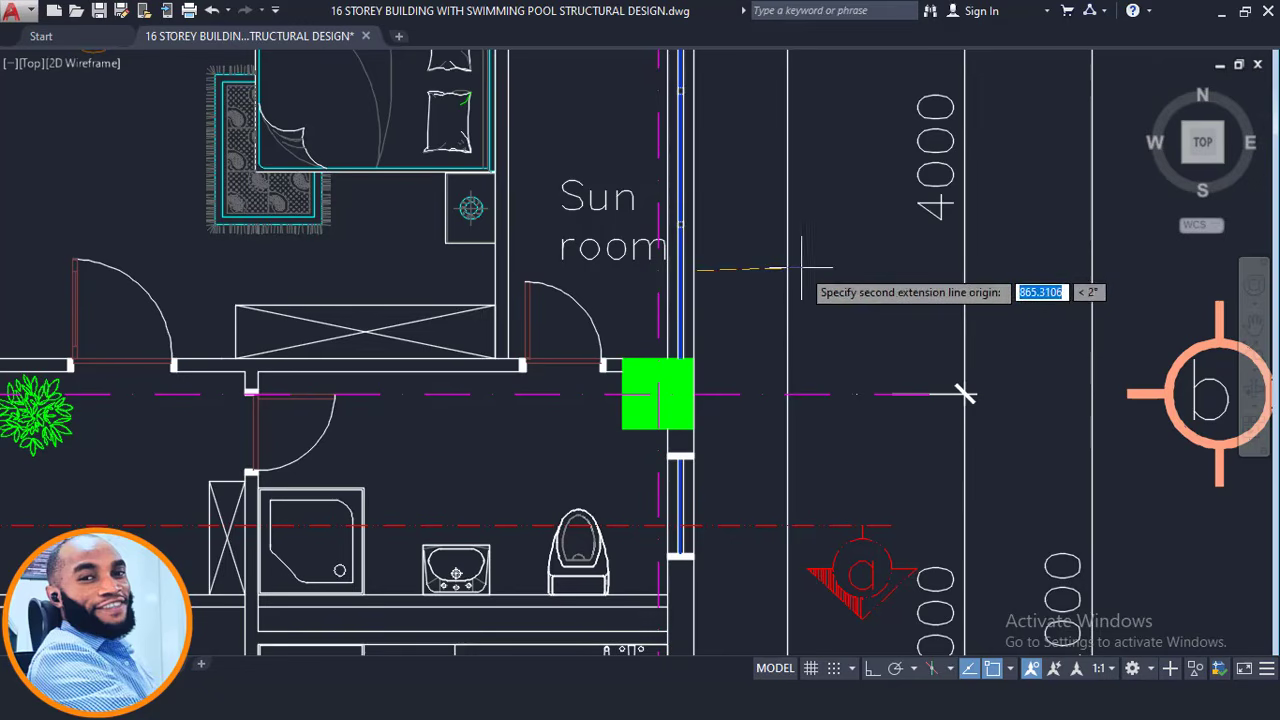
pyautogui.click(780, 273)
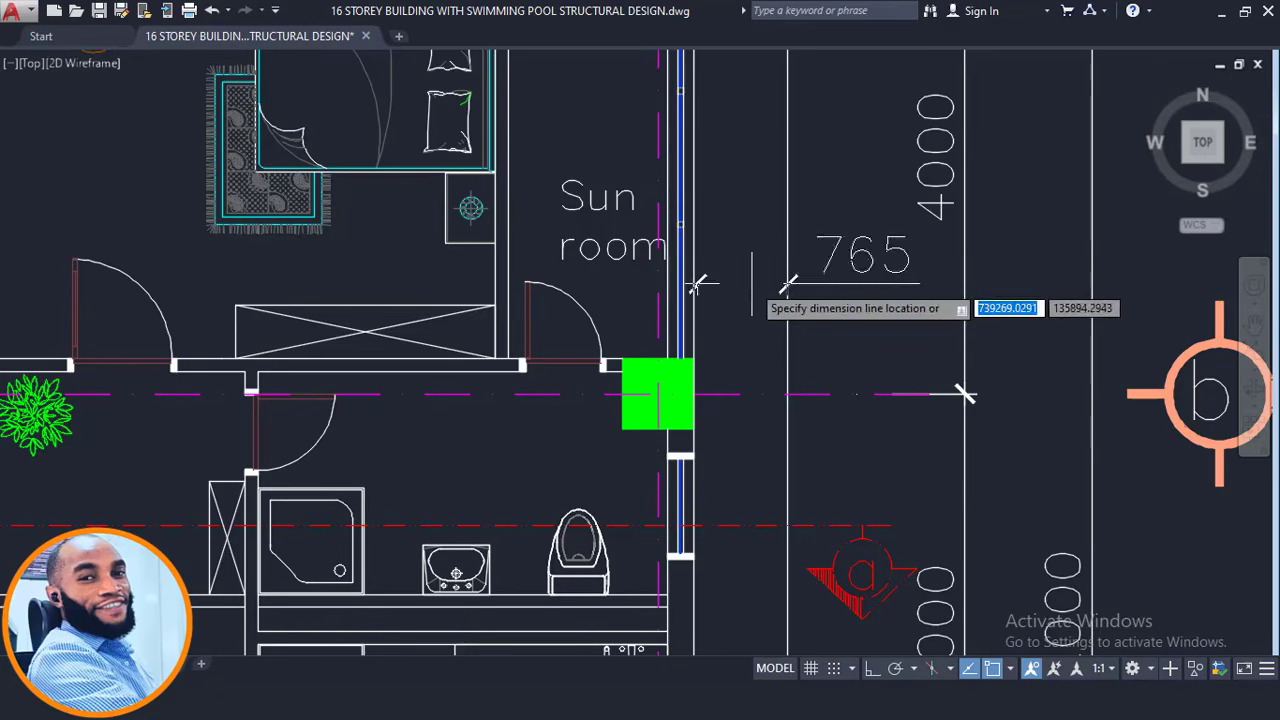
pyautogui.click(762, 282)
# Select the 765 dimension and stretch its end point so it measures 800.
pyautogui.scroll(2, 737, 298)
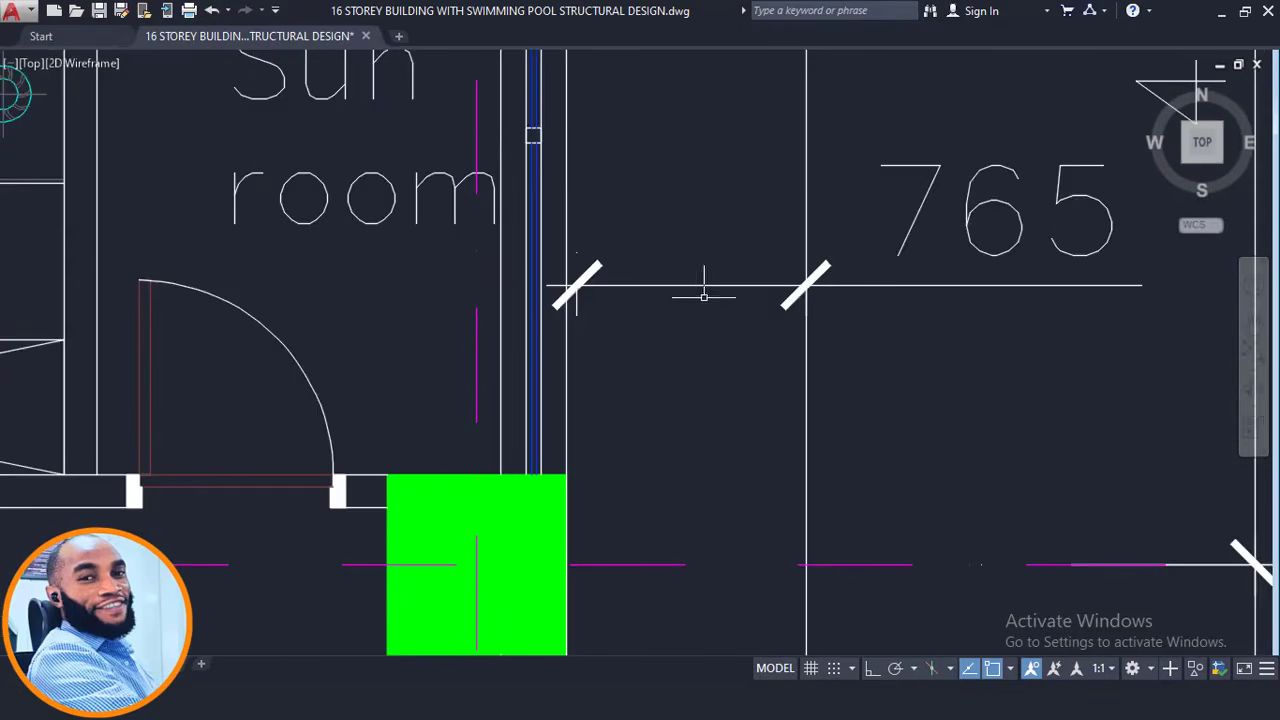
pyautogui.click(669, 335)
pyautogui.click(580, 277)
pyautogui.scroll(2, 580, 250)
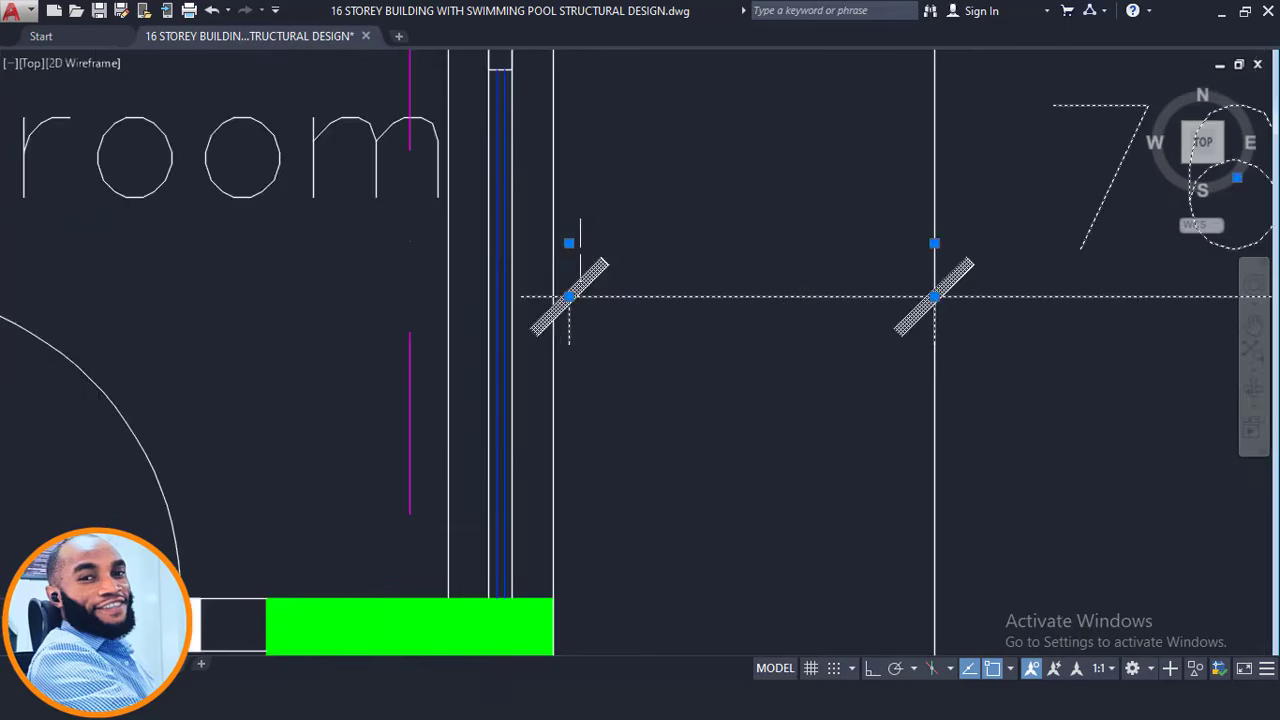
pyautogui.click(569, 243)
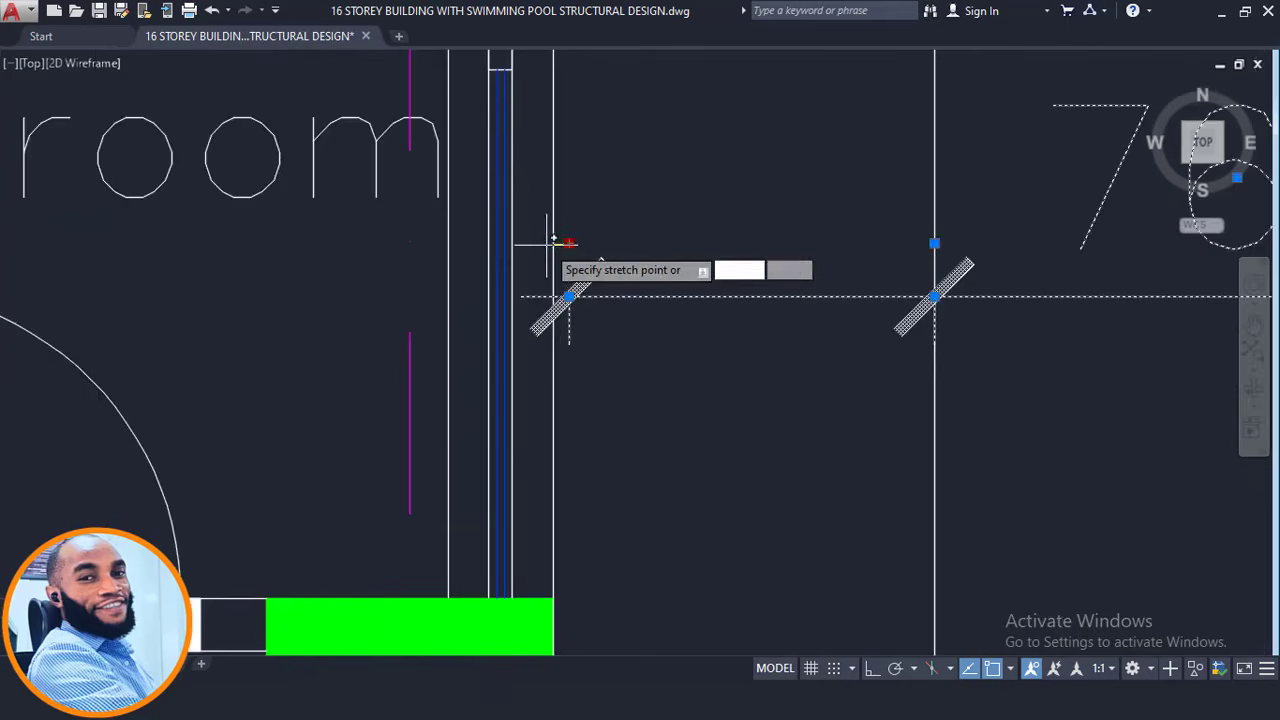
# Zoom out and pan to the balcony corner at grid a/6.
pyautogui.scroll(-4, 578, 297)
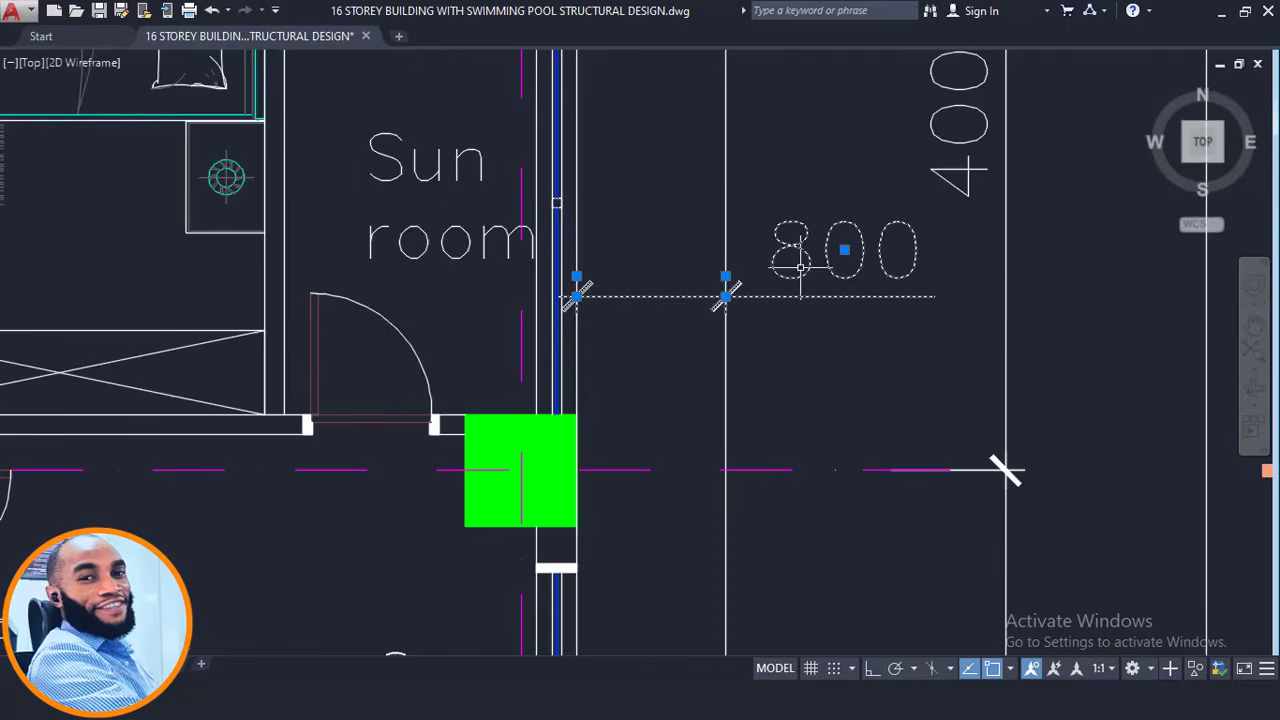
pyautogui.scroll(-4, 740, 280)
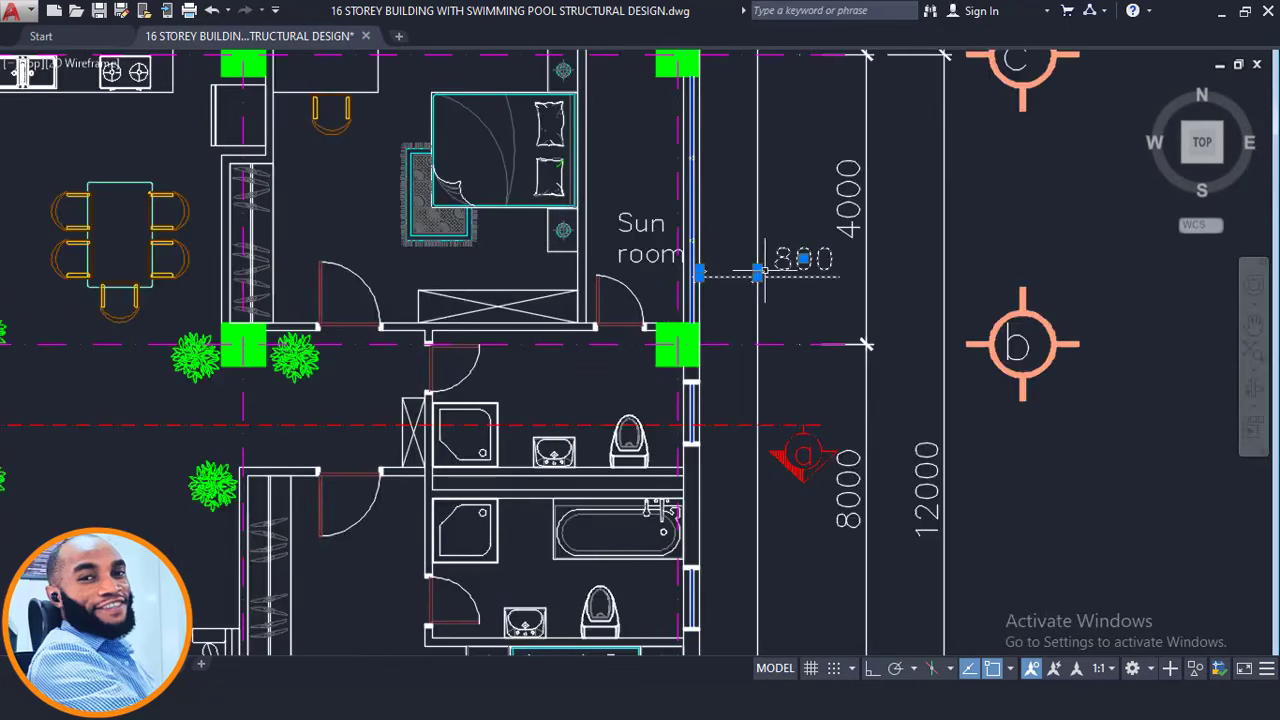
pyautogui.scroll(-2, 760, 272)
pyautogui.scroll(-2, 772, 254)
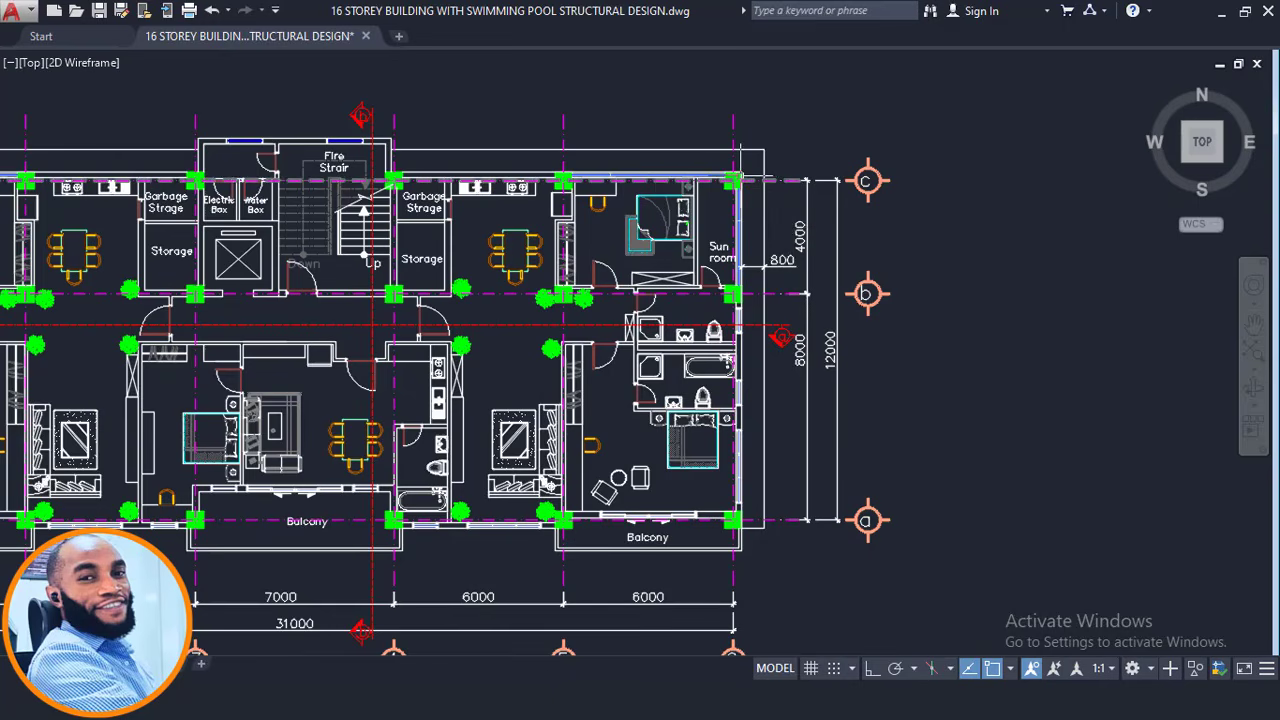
pyautogui.moveTo(737, 555); pyautogui.dragTo(765, 479, button='middle')
pyautogui.scroll(2, 763, 478)
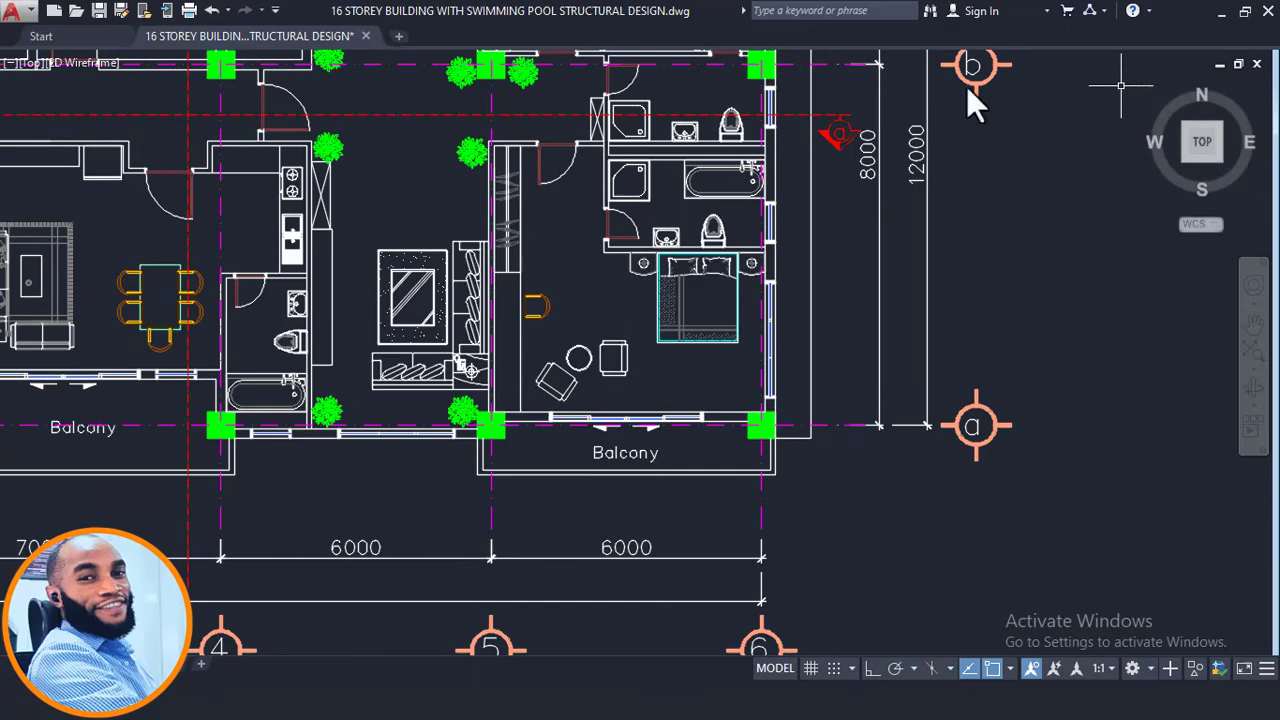
# Create axis A19 as an offset copy of axis A17 at the column.
pyautogui.scroll(-2, 640, 350)
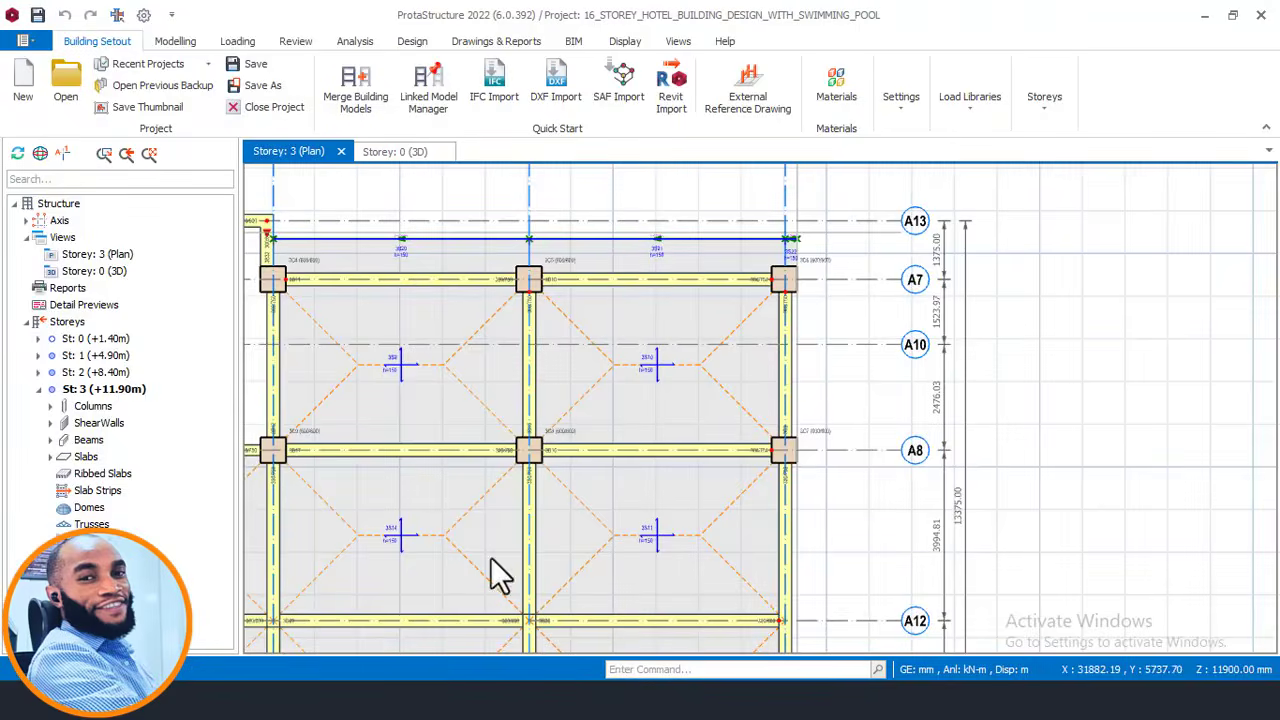
pyautogui.scroll(2, 710, 320)
pyautogui.scroll(4, 729, 327)
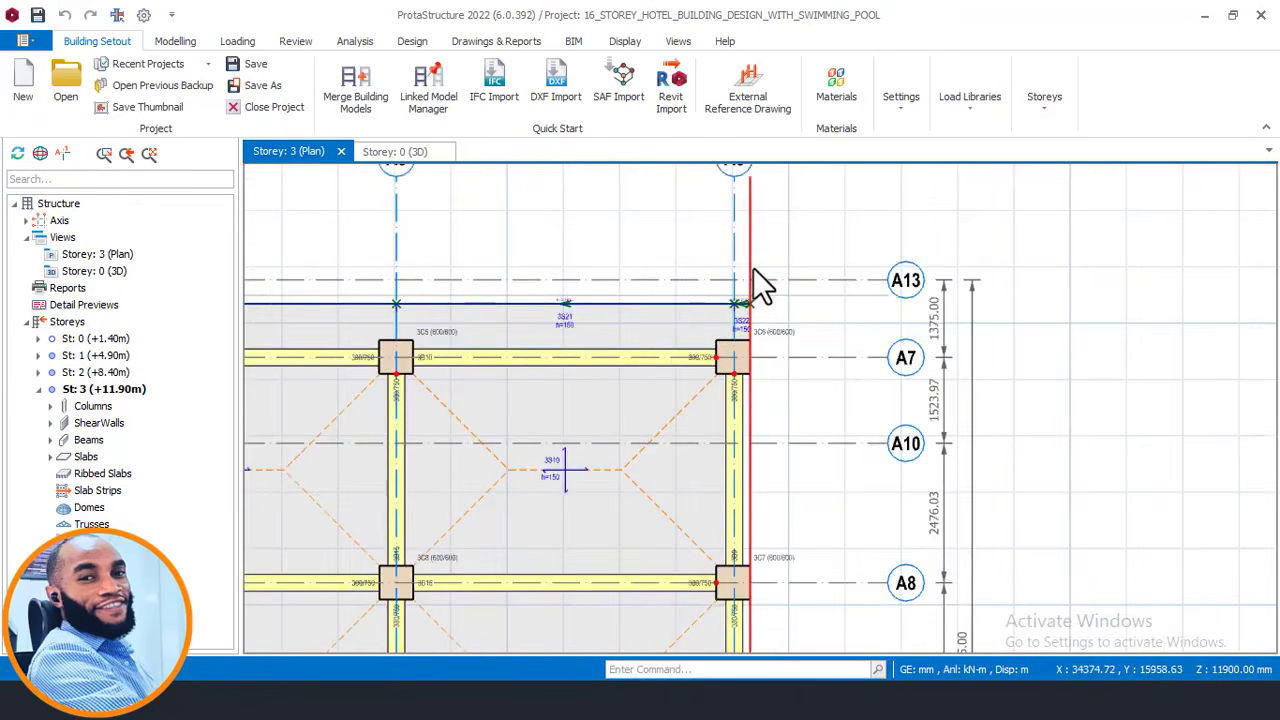
pyautogui.moveTo(755, 267)
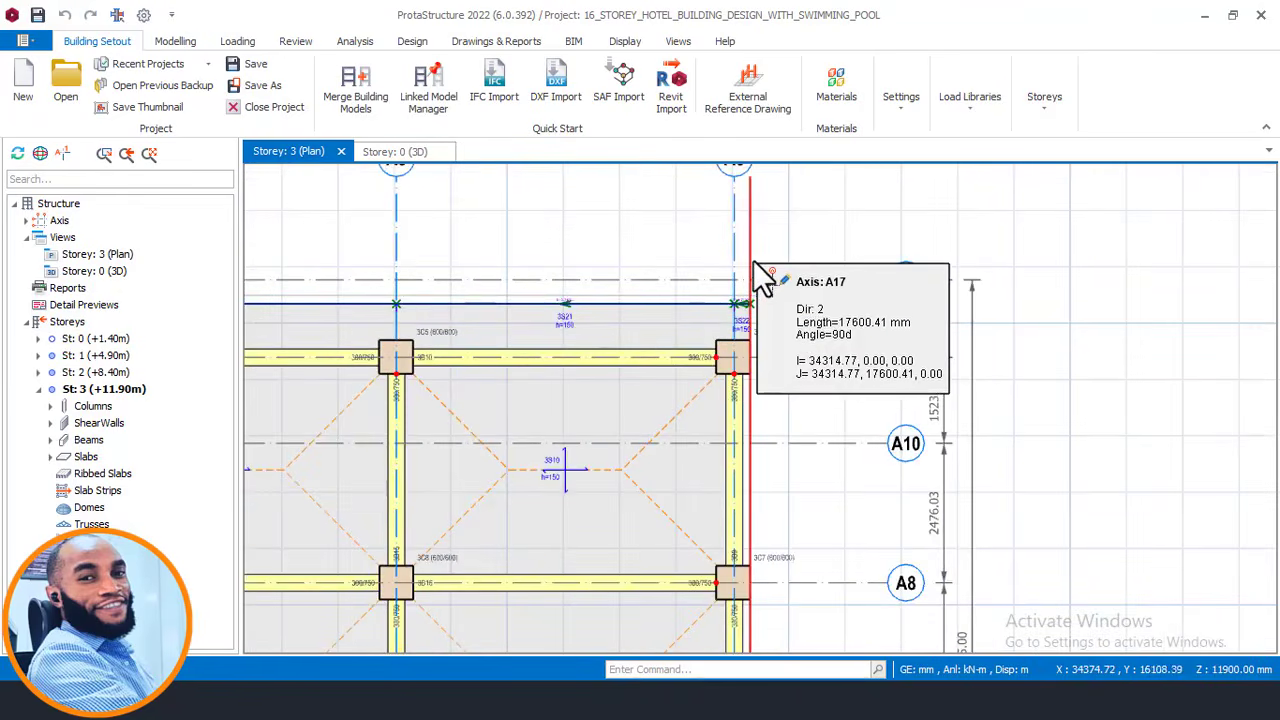
pyautogui.scroll(2, 737, 371)
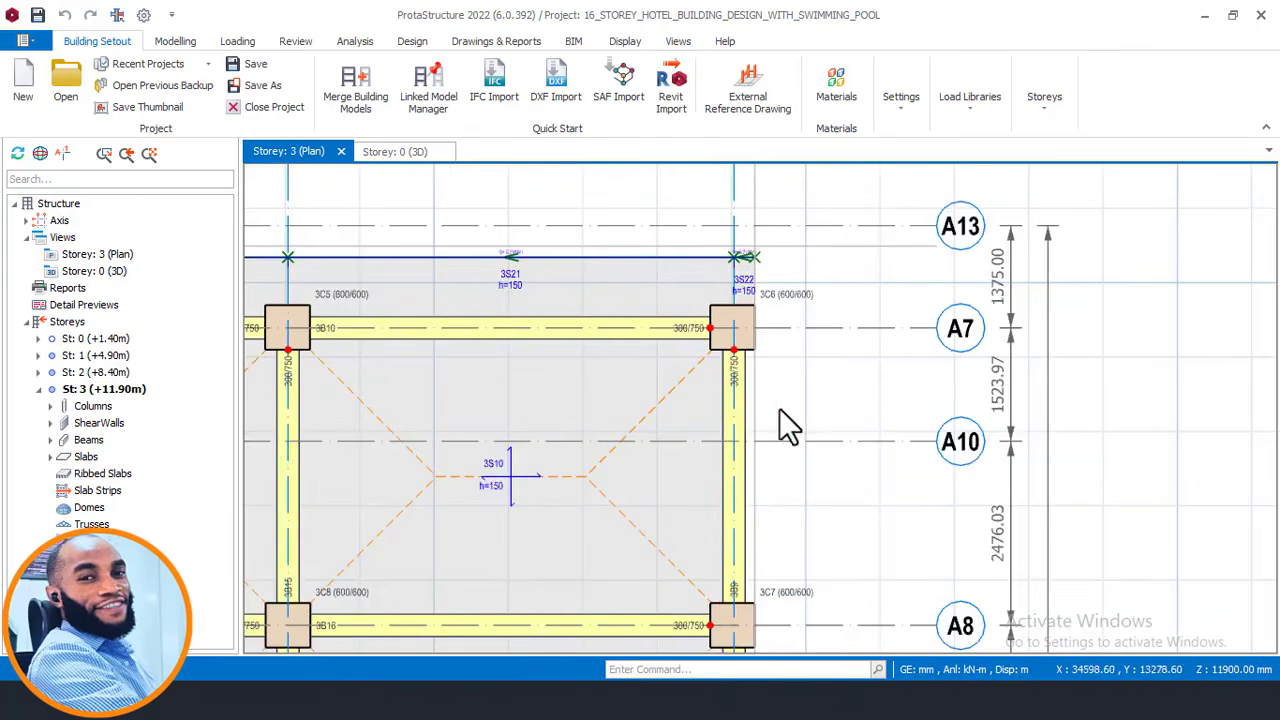
pyautogui.scroll(1, 749, 410)
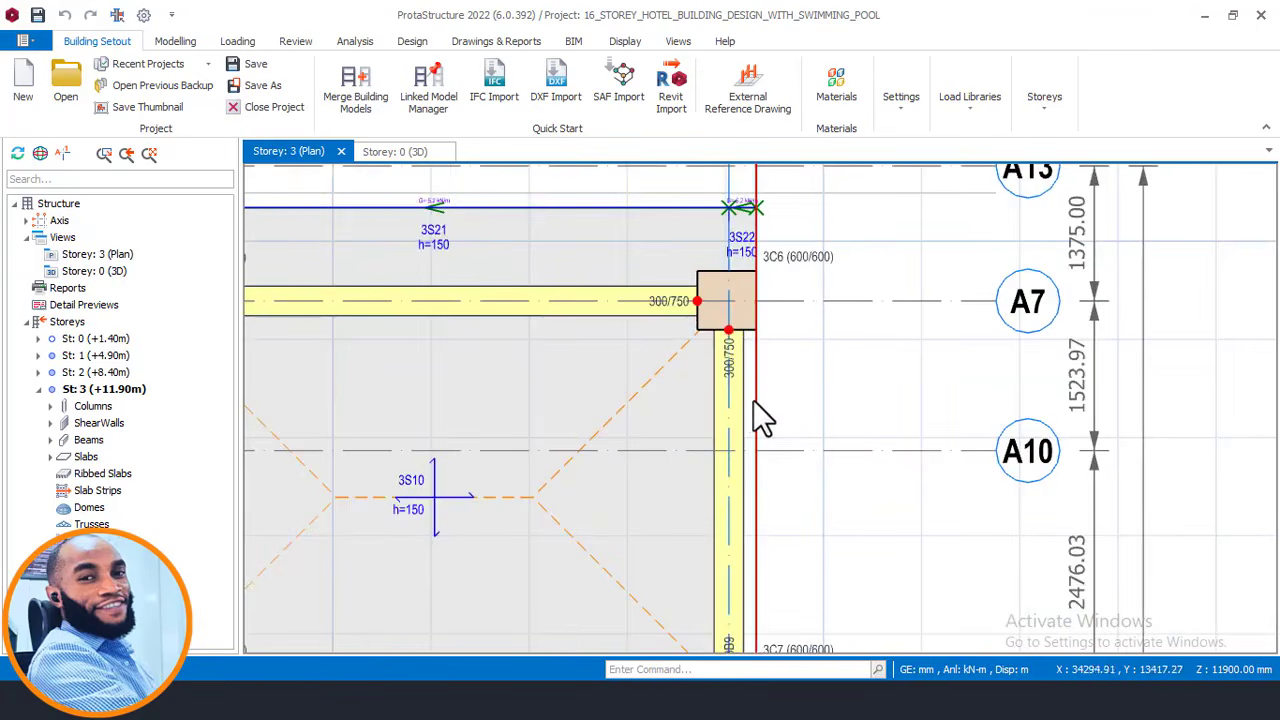
pyautogui.scroll(-2, 753, 386)
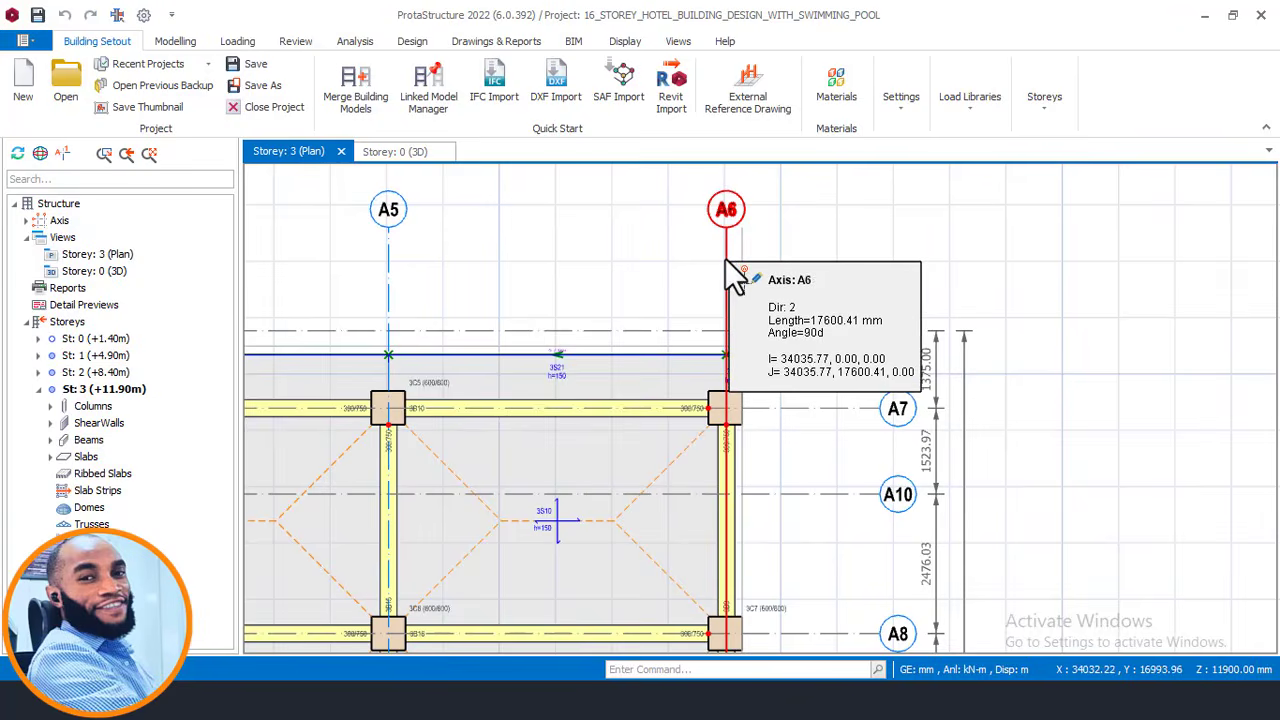
pyautogui.scroll(1, 727, 316)
pyautogui.click(766, 326)
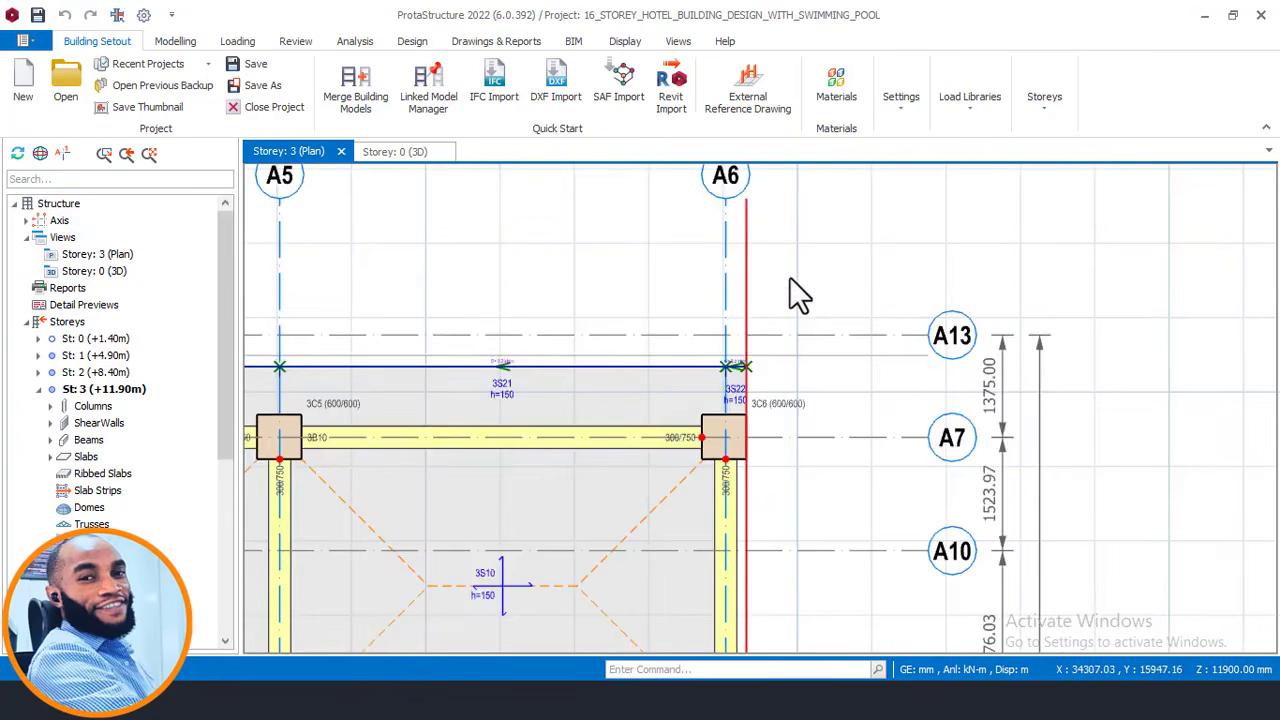
pyautogui.rightClick(789, 277)
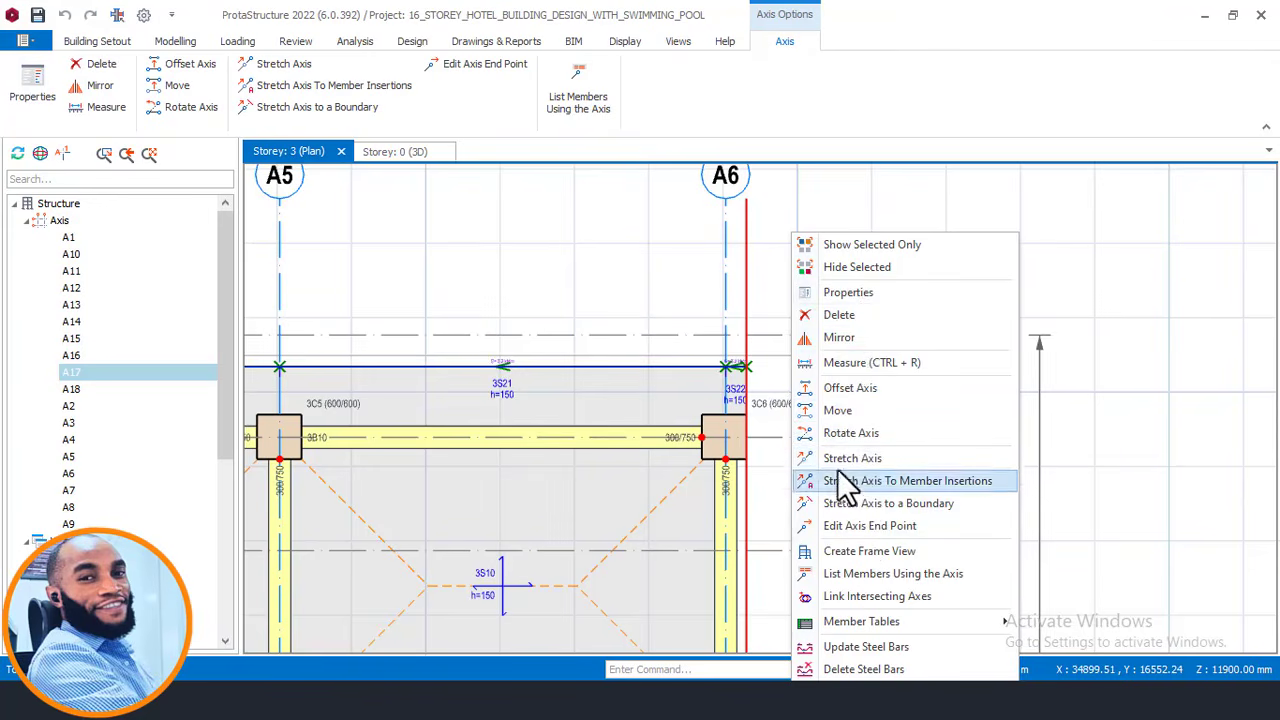
pyautogui.click(857, 392)
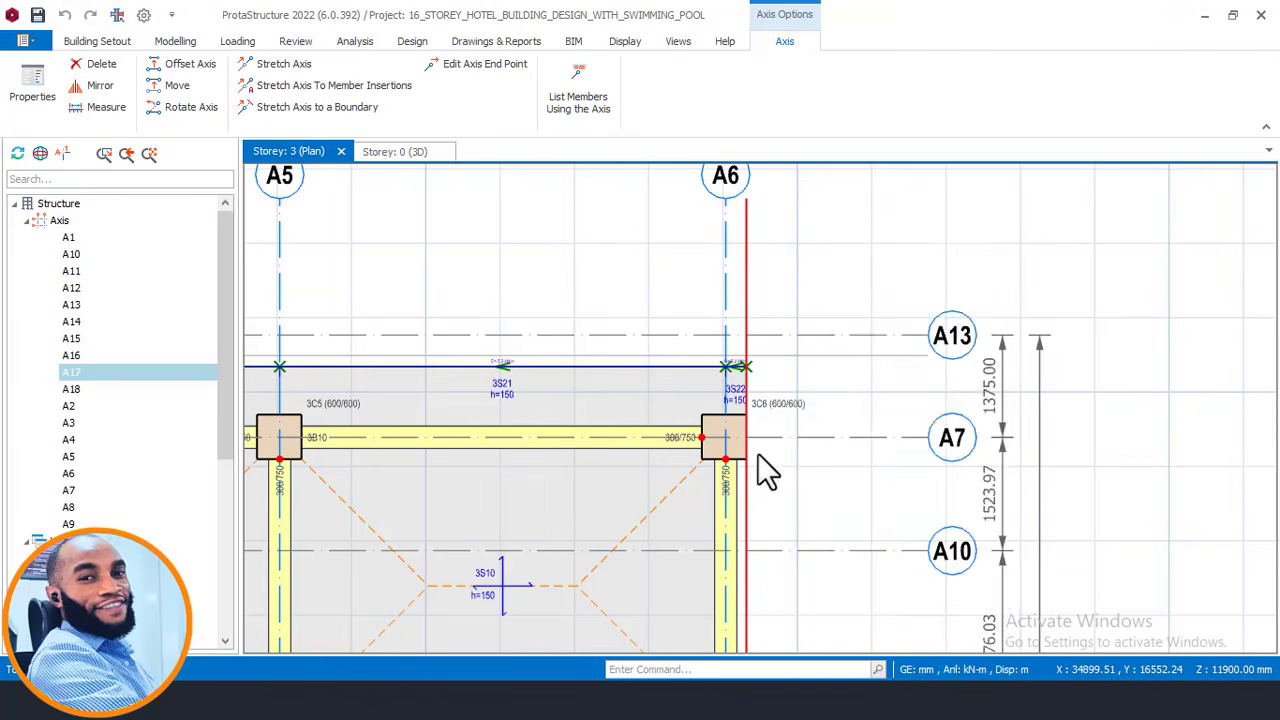
pyautogui.scroll(3, 737, 455)
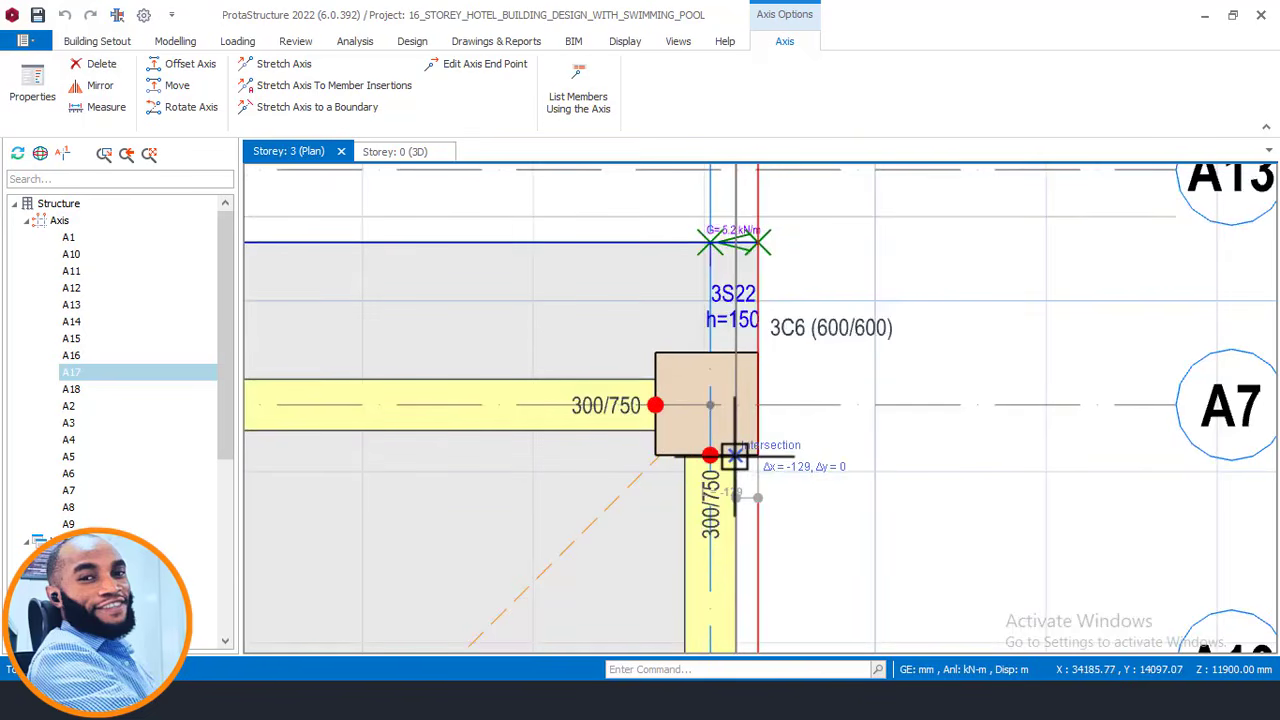
pyautogui.click(778, 427)
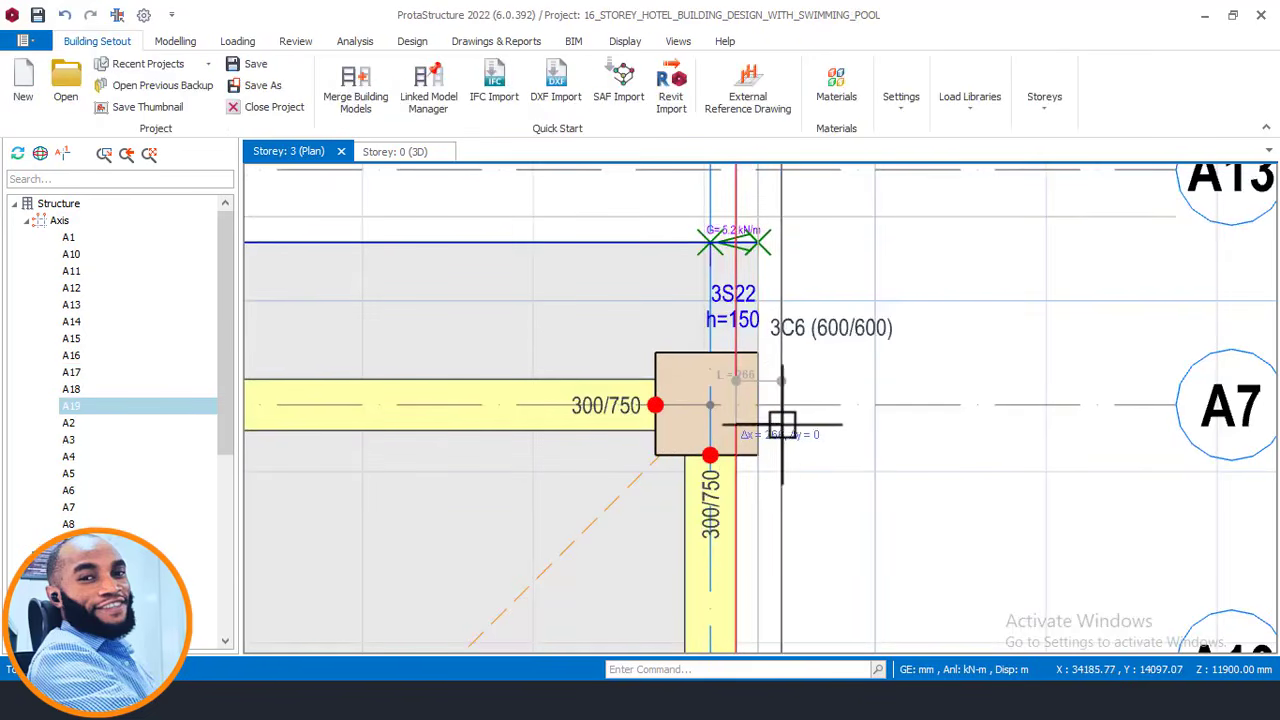
# Move axis A19 800 mm outward beyond the A6 column line.
pyautogui.click(736, 199)
pyautogui.rightClick(737, 199)
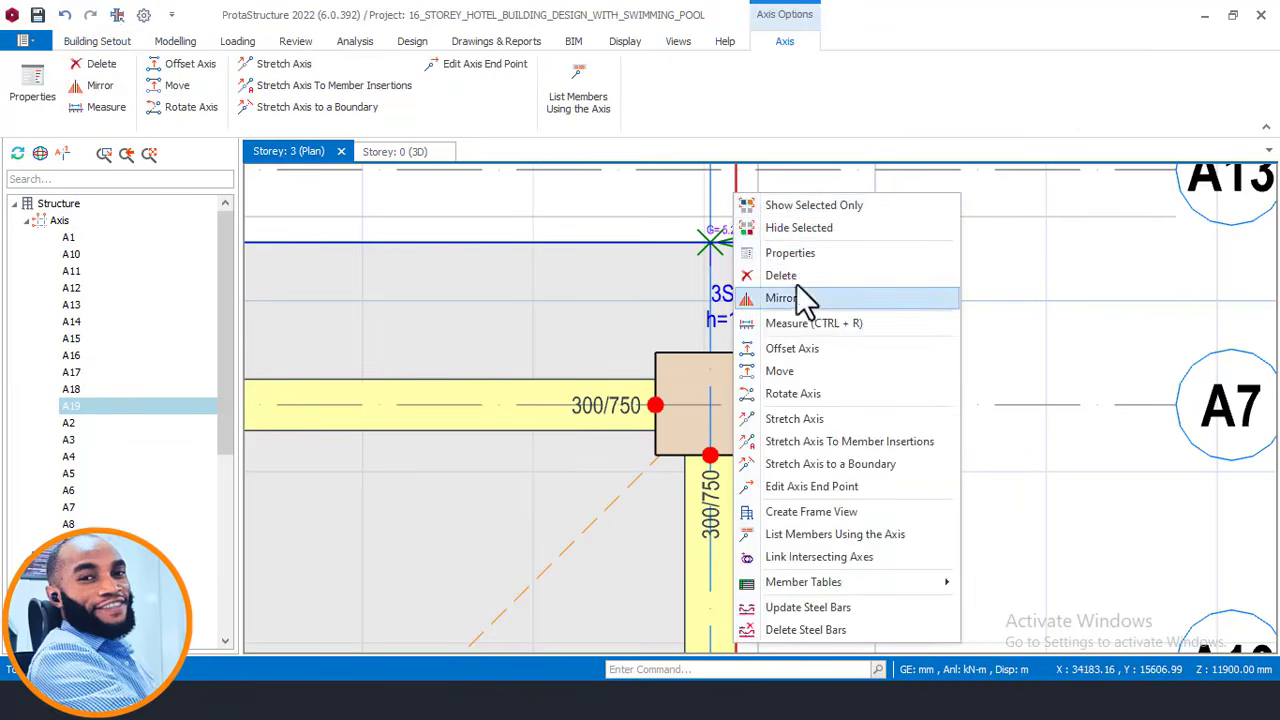
pyautogui.click(797, 376)
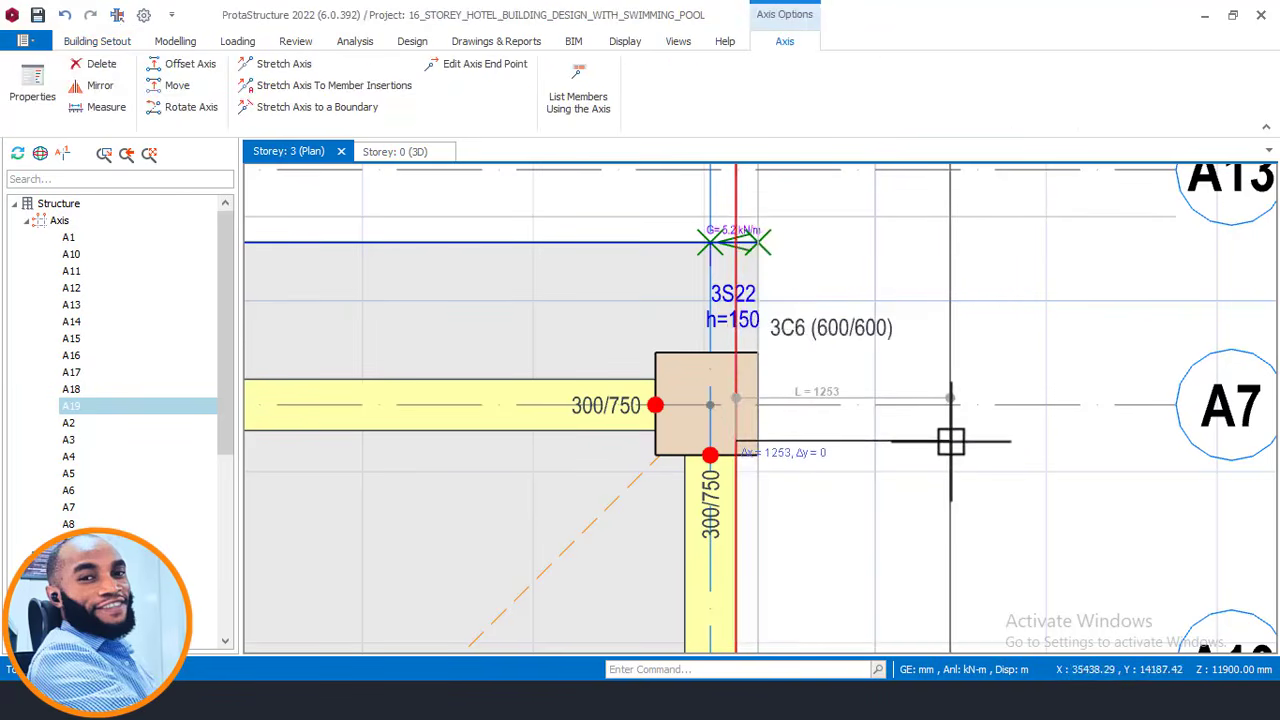
pyautogui.press('Tab')
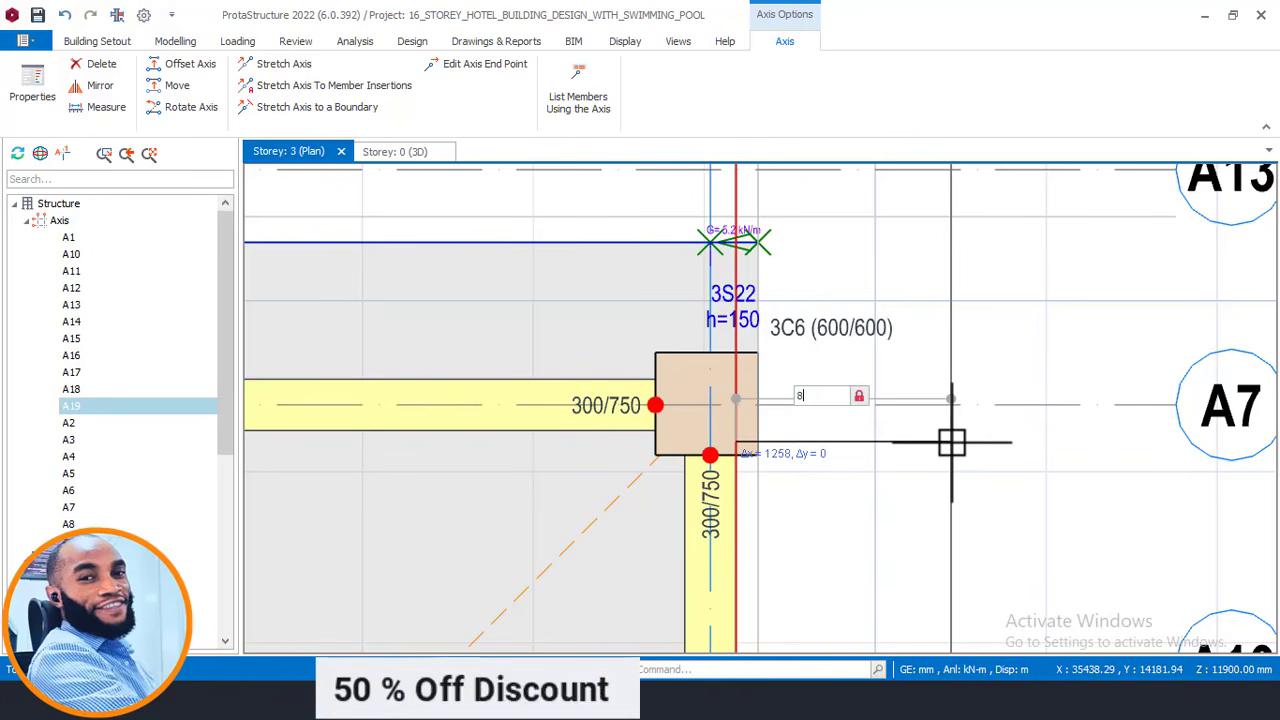
pyautogui.write('800')
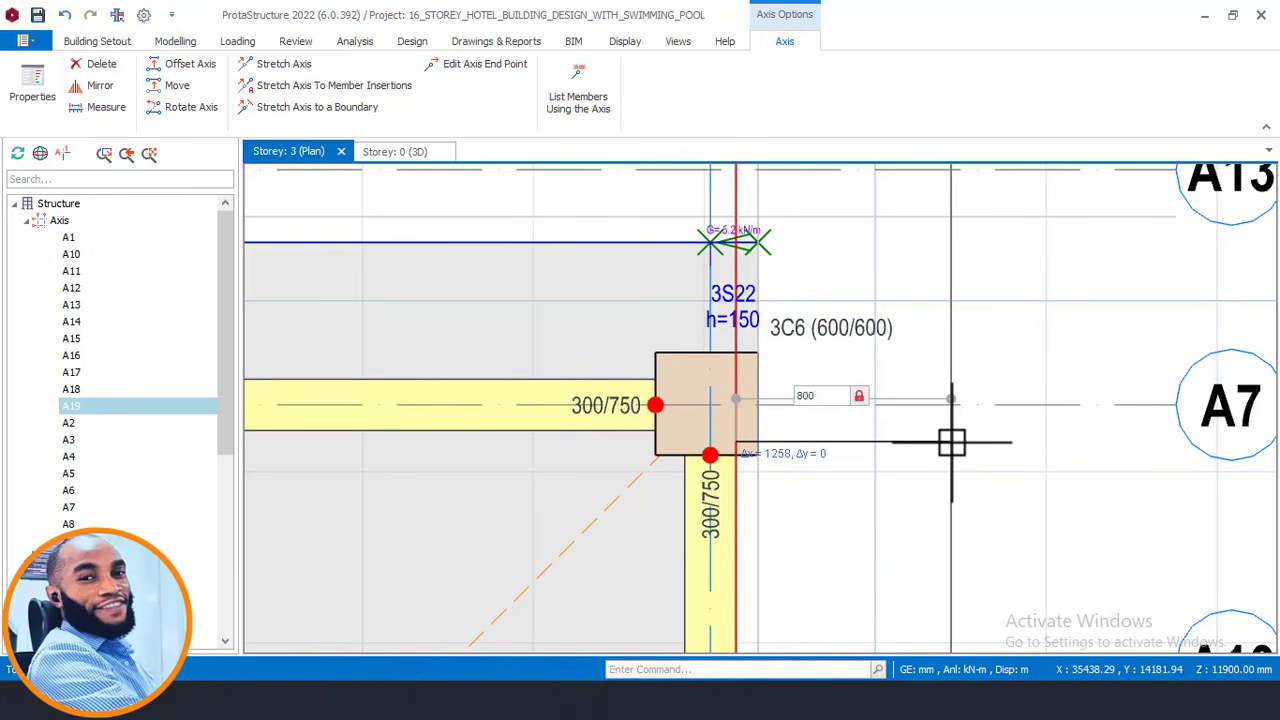
pyautogui.press('Return')
pyautogui.scroll(-4, 806, 443)
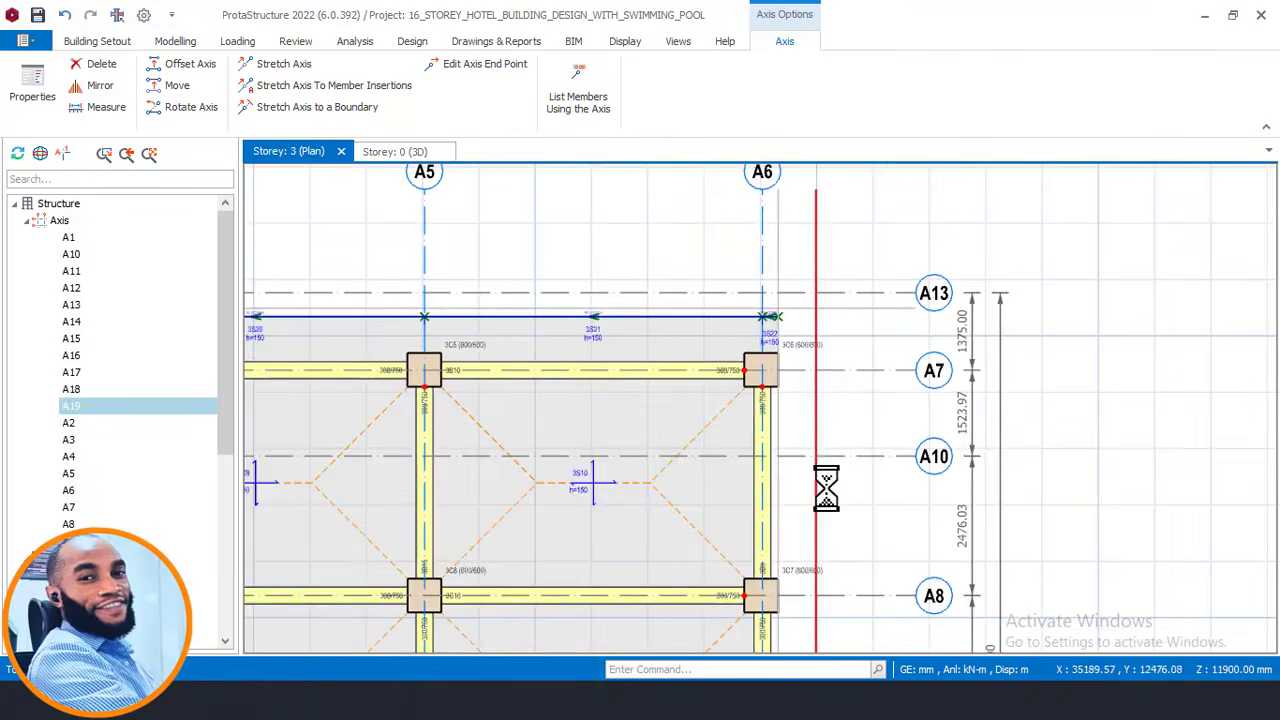
pyautogui.scroll(2, 807, 441)
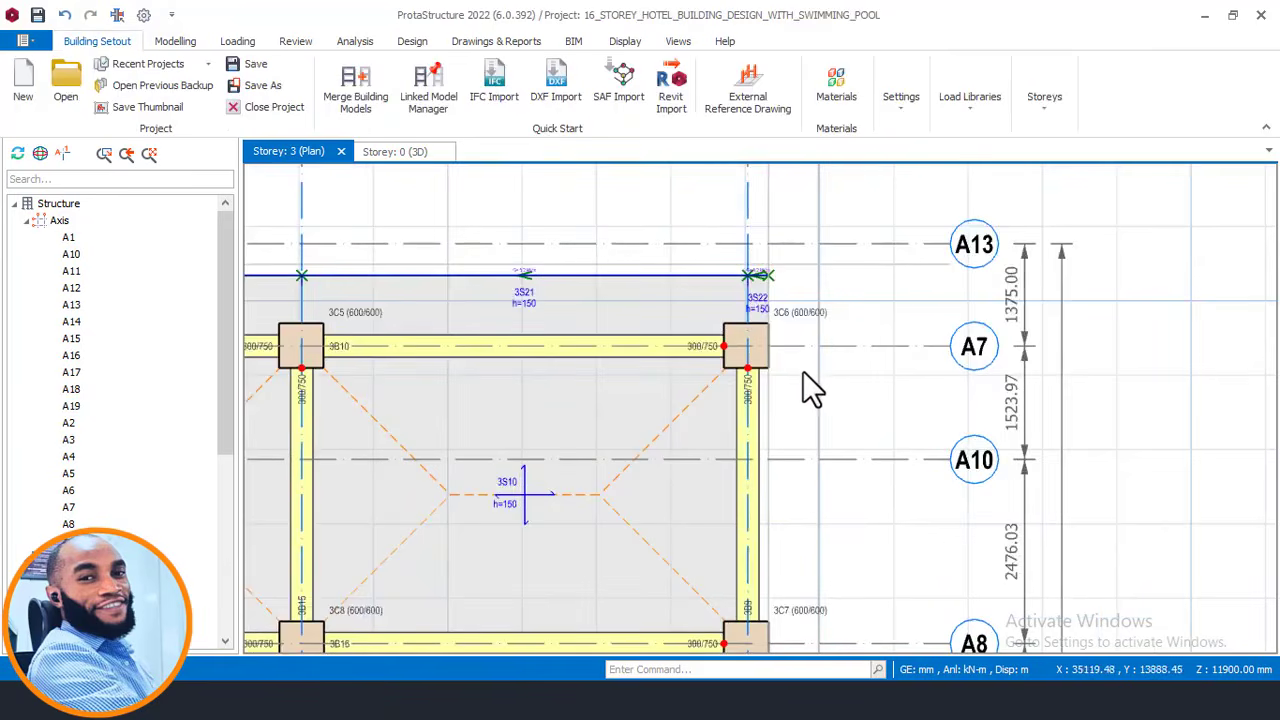
pyautogui.moveTo(803, 371); pyautogui.dragTo(779, 335, button='middle')
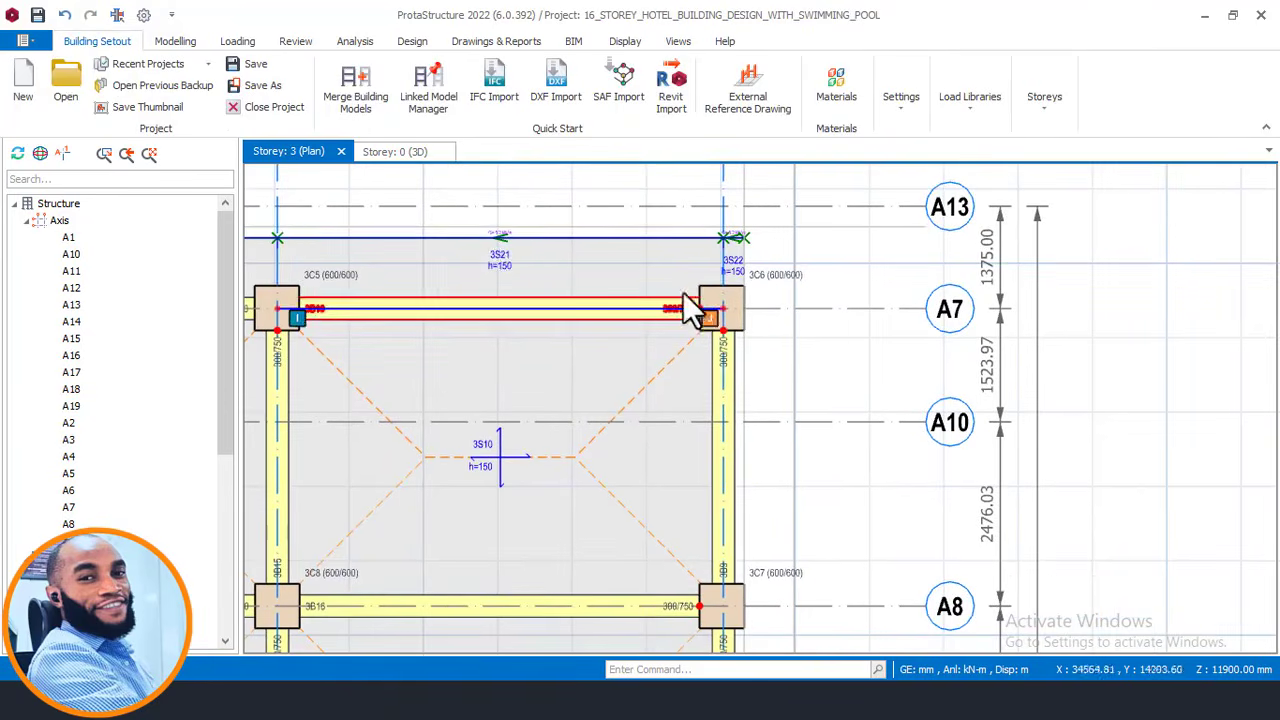
# Open slab 3S21's cantilever settings with L-Cant 800 mm and 5.2 kN/m parapet load.
pyautogui.click(490, 250)
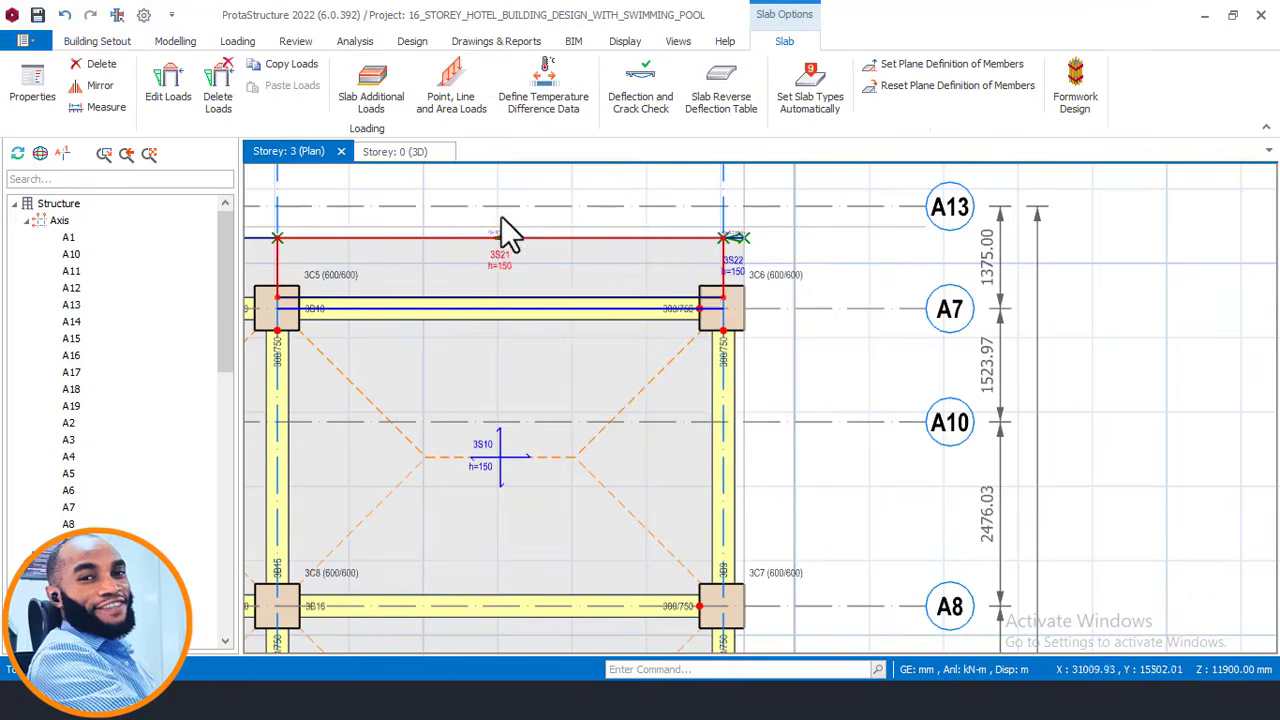
pyautogui.rightClick(502, 215)
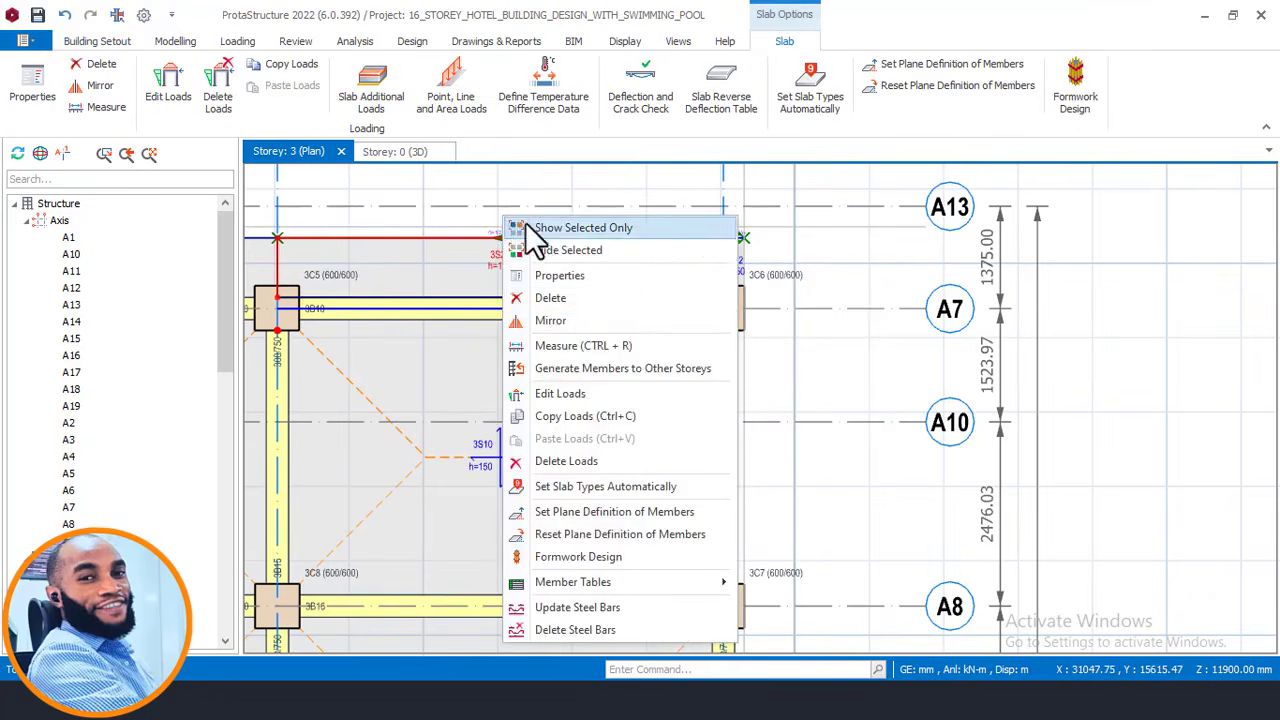
pyautogui.click(578, 278)
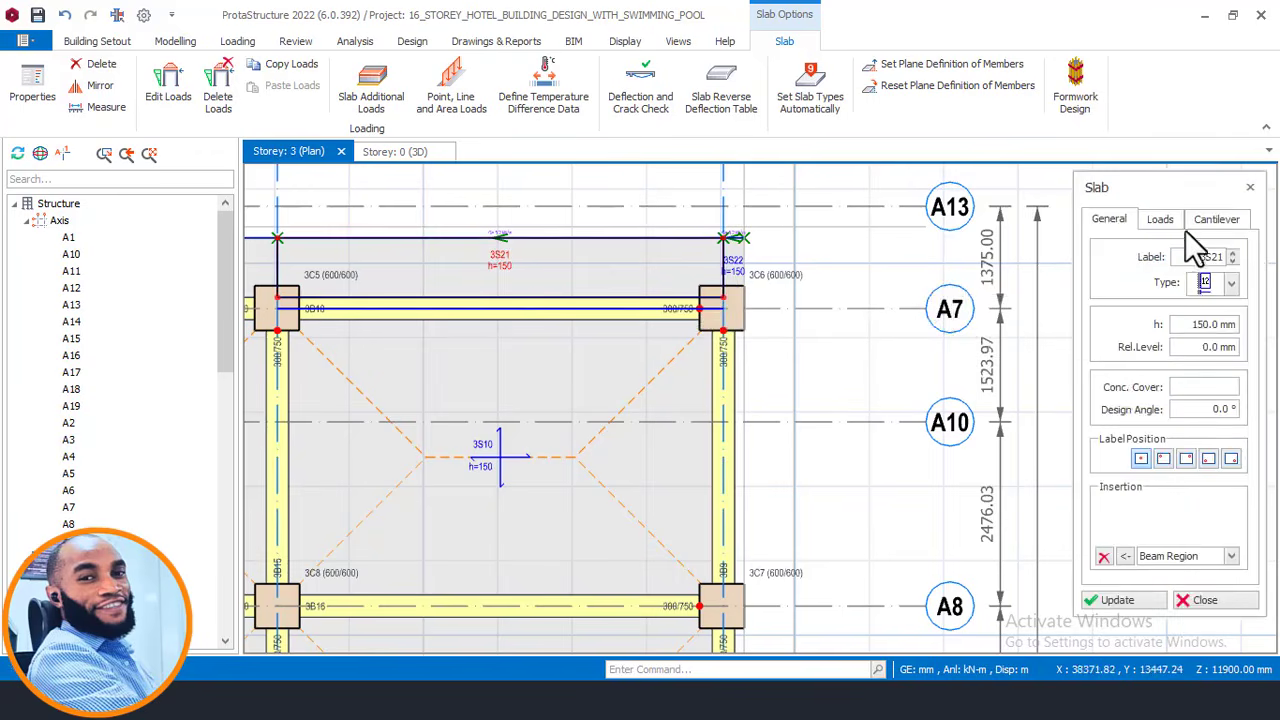
pyautogui.click(1205, 218)
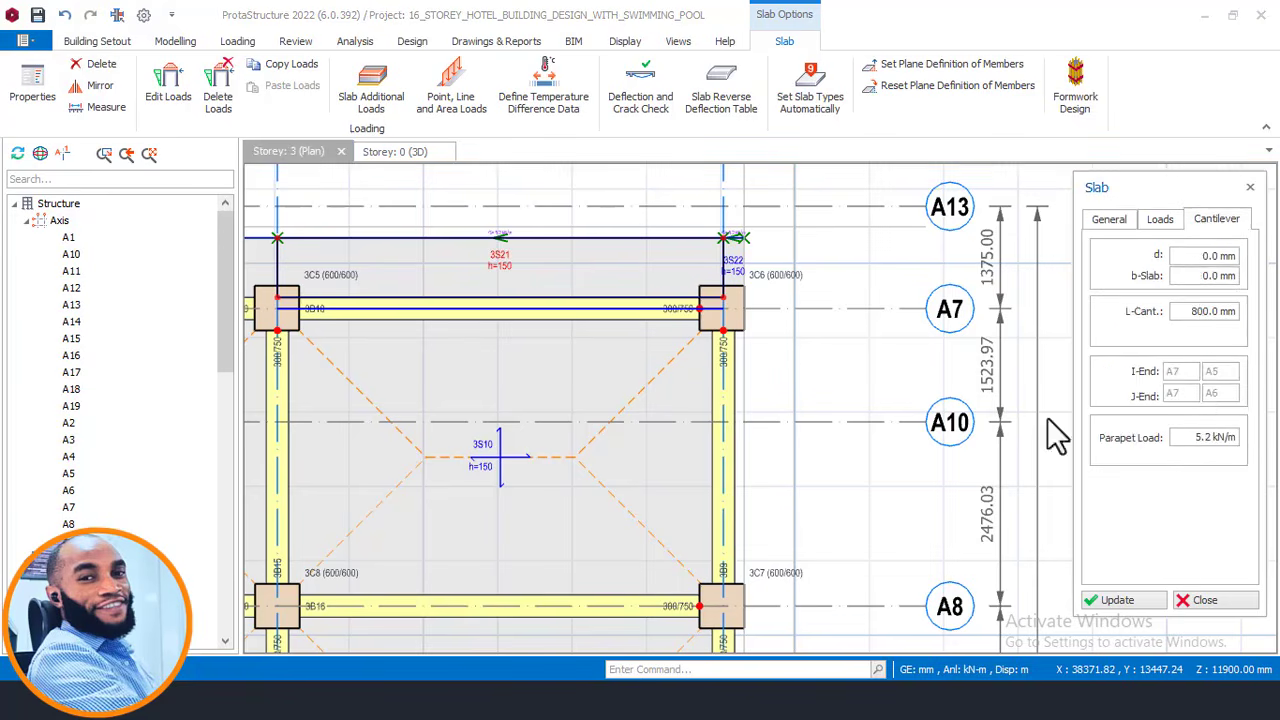
pyautogui.scroll(1, 766, 322)
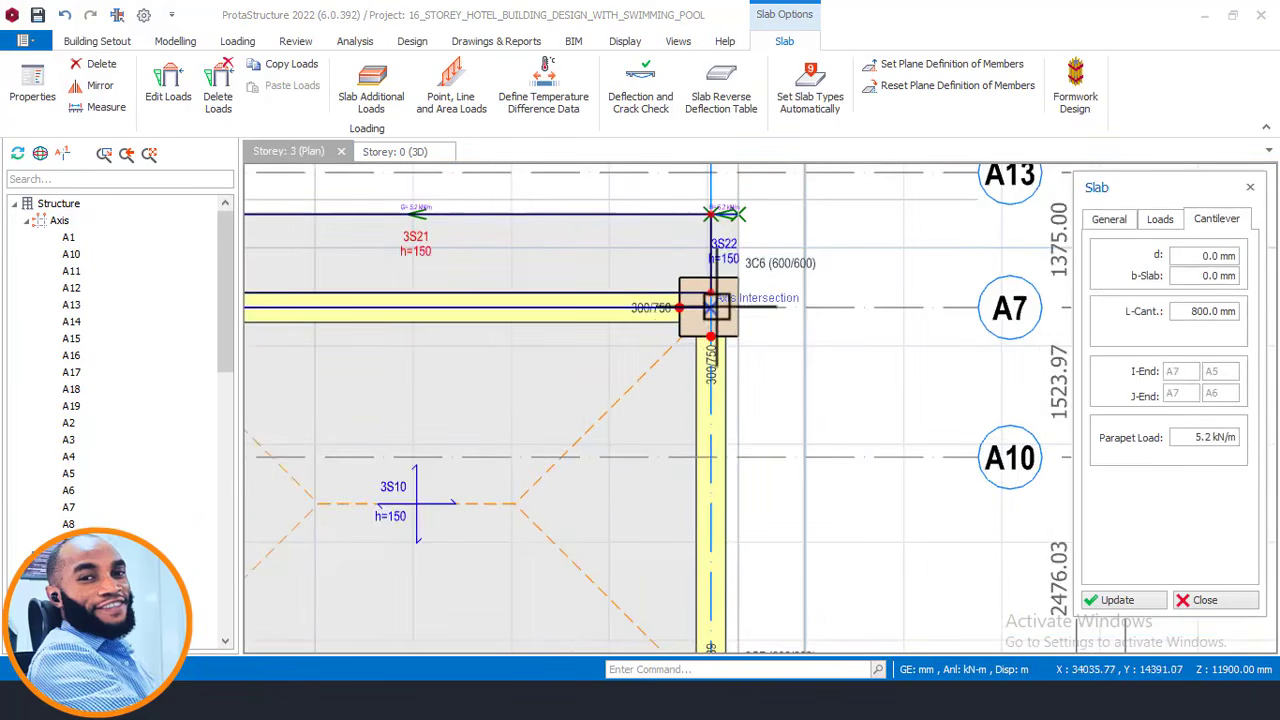
# Create cantilever slab 3S24 along the edge from column 3C6 to column 3C7.
pyautogui.click(710, 308)
pyautogui.scroll(-1, 615, 253)
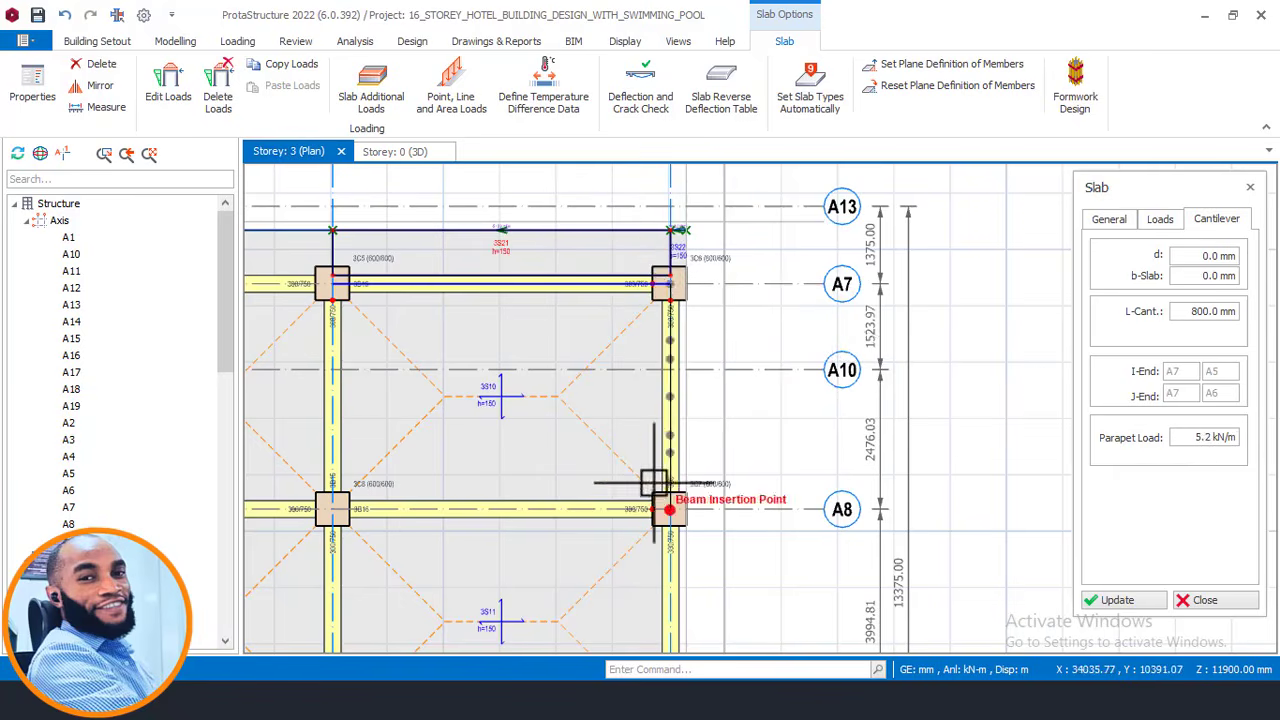
pyautogui.moveTo(656, 485); pyautogui.dragTo(607, 432, button='middle')
pyautogui.scroll(2, 620, 455)
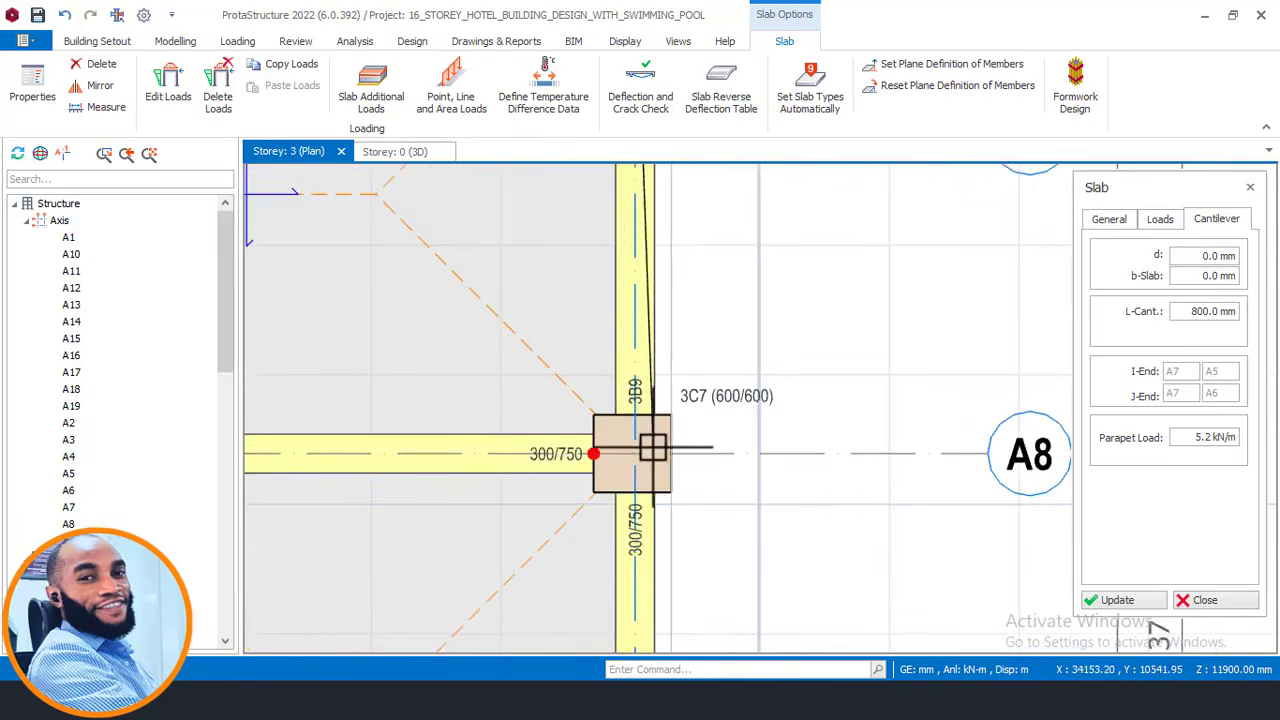
pyautogui.click(636, 453)
pyautogui.scroll(-2, 690, 370)
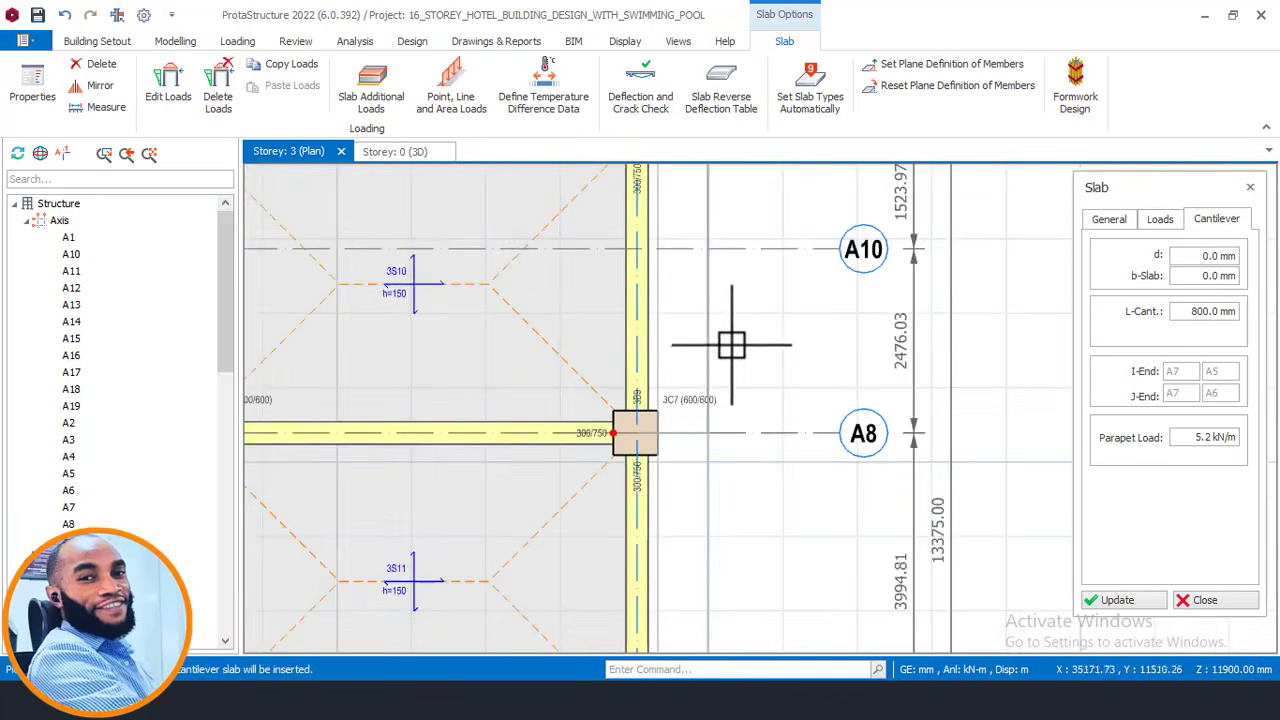
pyautogui.click(708, 300)
pyautogui.scroll(-3, 702, 318)
pyautogui.scroll(3, 673, 413)
pyautogui.scroll(1, 683, 320)
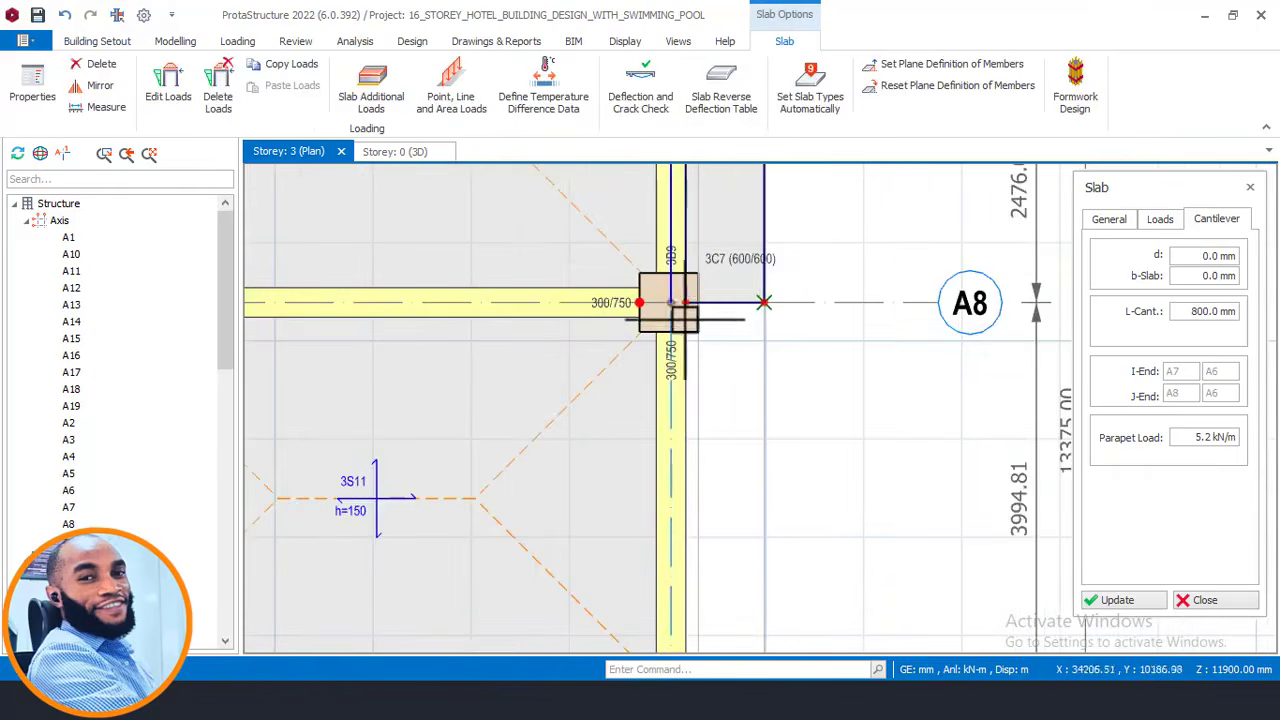
# Add another cantilever from column 3C7 to axis A9 and finish the slab command.
pyautogui.click(669, 300)
pyautogui.scroll(-4, 675, 300)
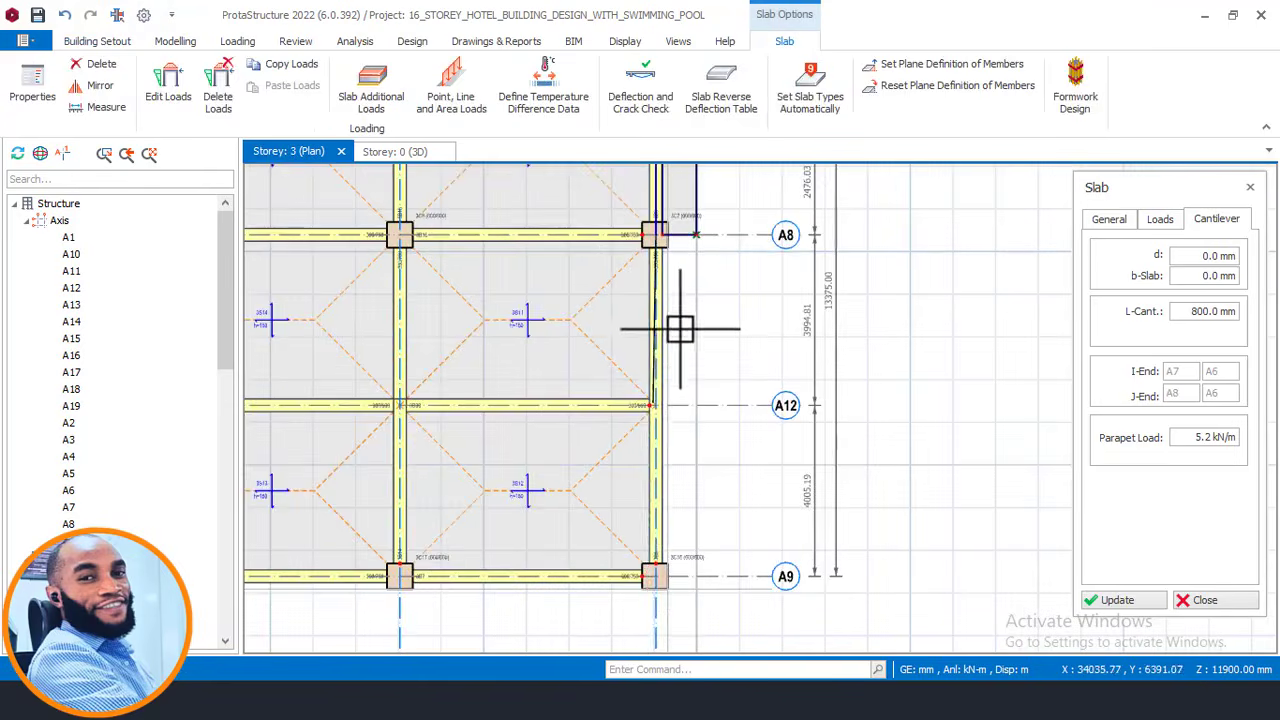
pyautogui.scroll(3, 655, 600)
pyautogui.click(663, 540)
pyautogui.scroll(-4, 663, 540)
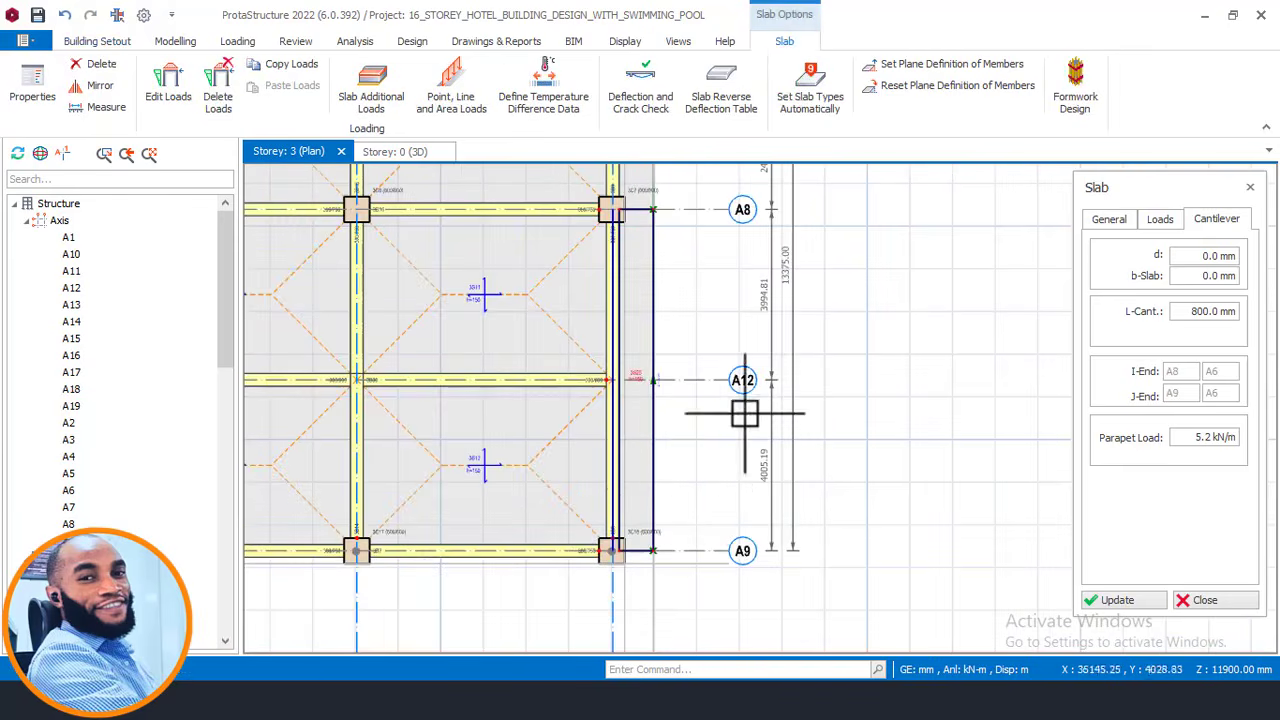
pyautogui.press('Escape')
pyautogui.scroll(-2, 681, 374)
pyautogui.moveTo(667, 322); pyautogui.dragTo(712, 424, button='middle')
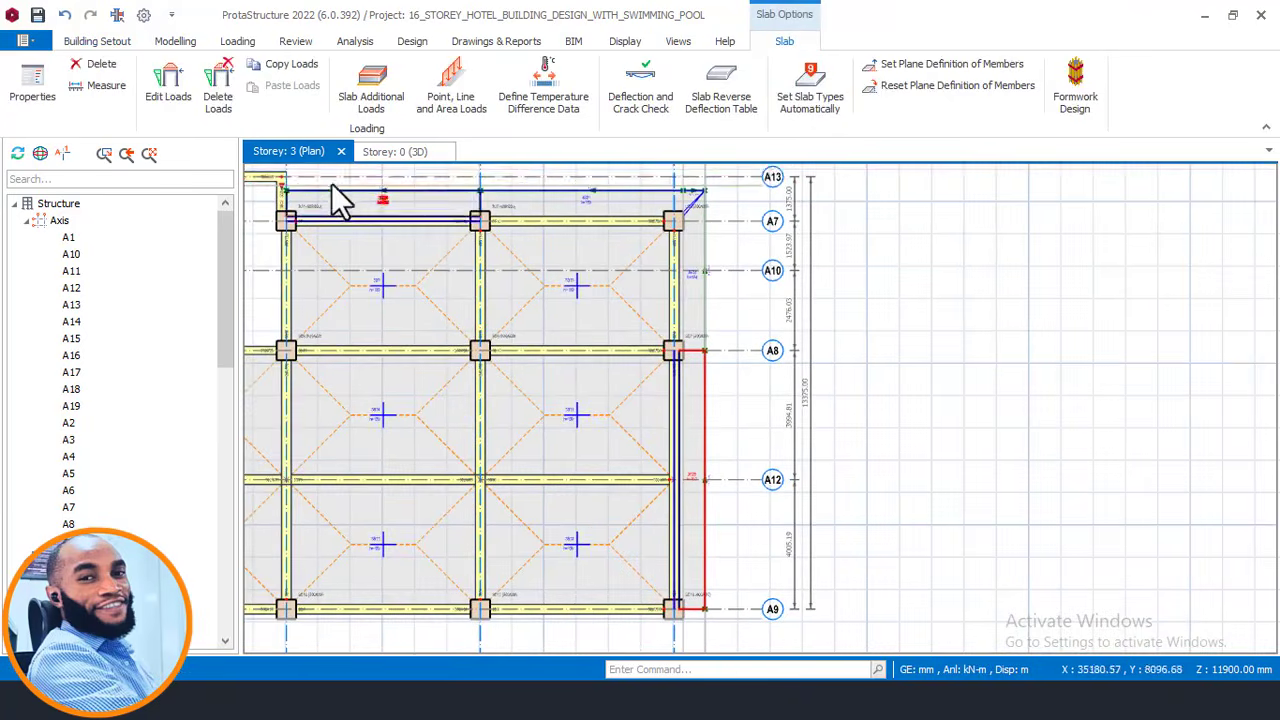
# Orbit the 3D building model to inspect the new cantilever slabs and roof.
pyautogui.click(400, 152)
pyautogui.moveTo(834, 312); pyautogui.dragTo(878, 366, button='middle')
pyautogui.scroll(4, 894, 392)
pyautogui.moveTo(890, 420); pyautogui.dragTo(678, 408, button='middle')
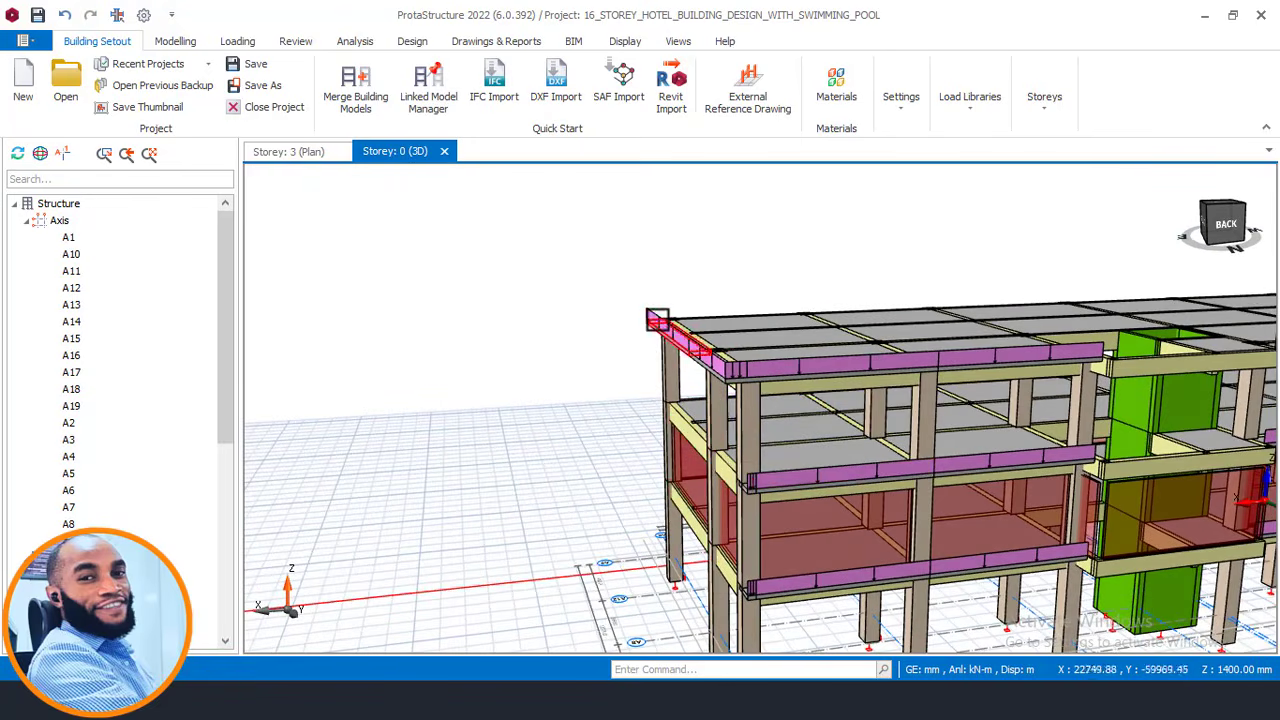
pyautogui.moveTo(740, 388); pyautogui.dragTo(673, 412, button='middle')
pyautogui.scroll(1, 628, 448)
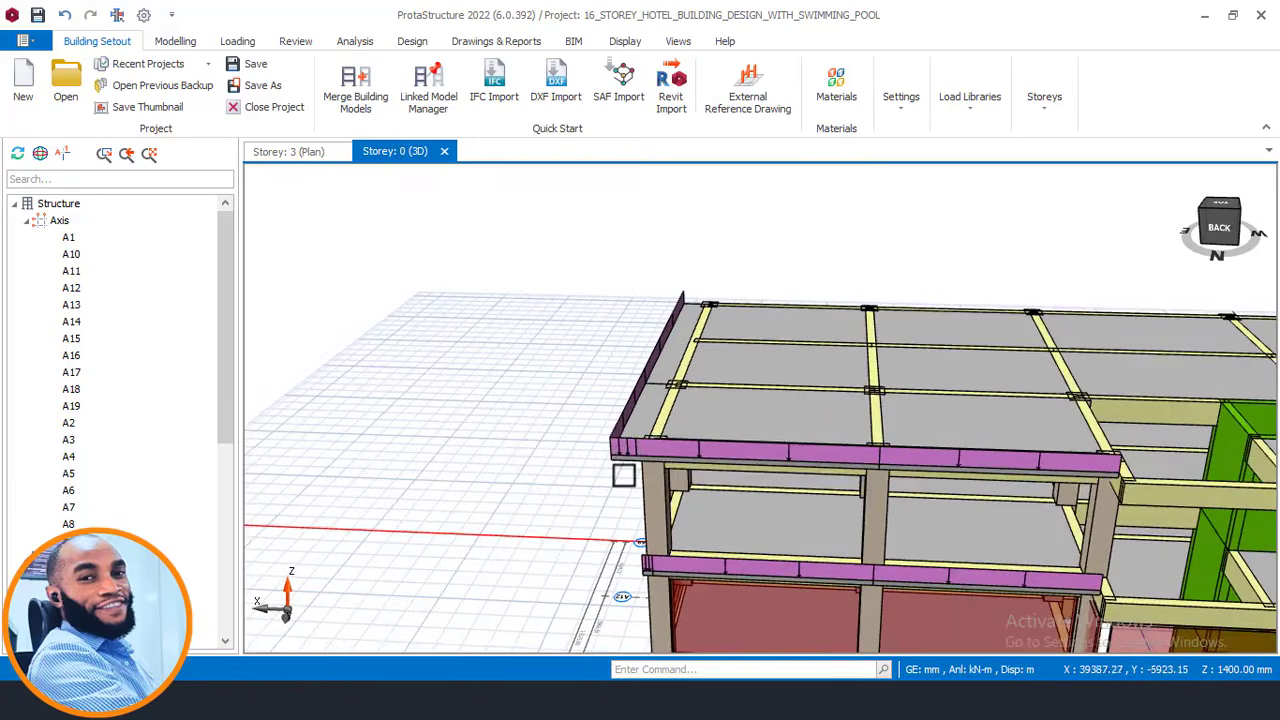
pyautogui.moveTo(626, 449); pyautogui.dragTo(636, 420, button='right')
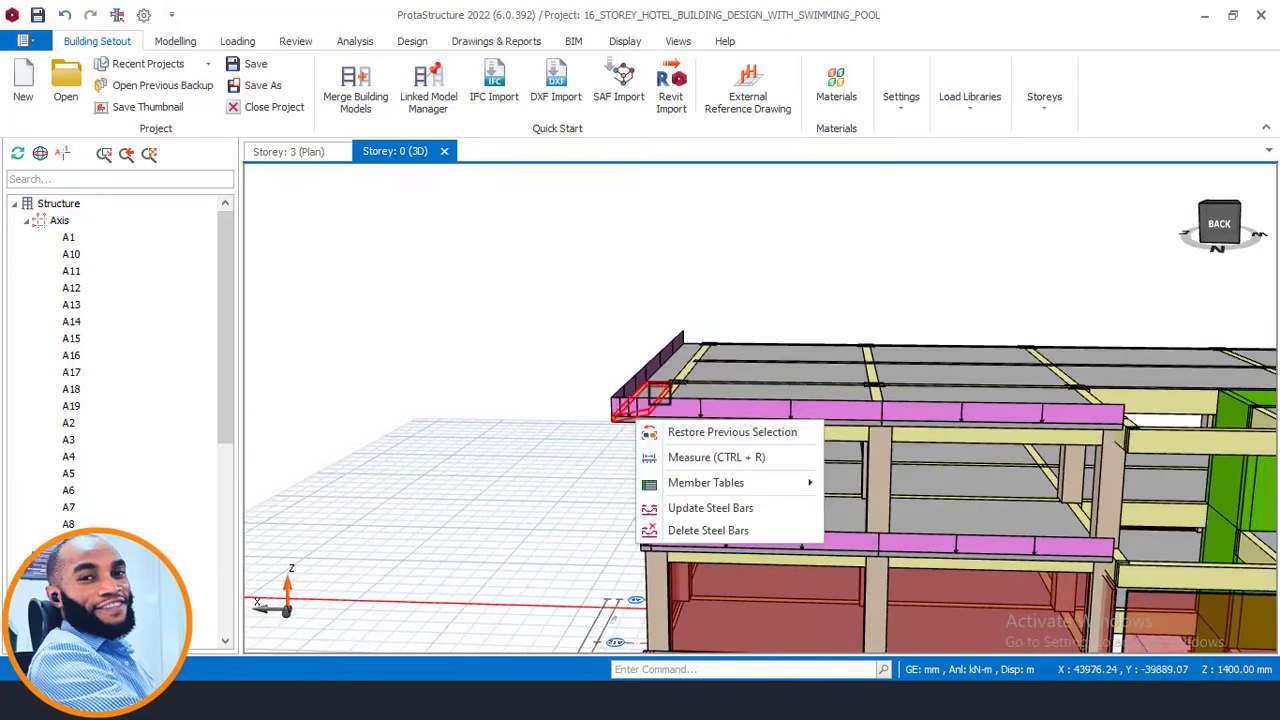
pyautogui.moveTo(568, 421); pyautogui.dragTo(579, 340, button='middle')
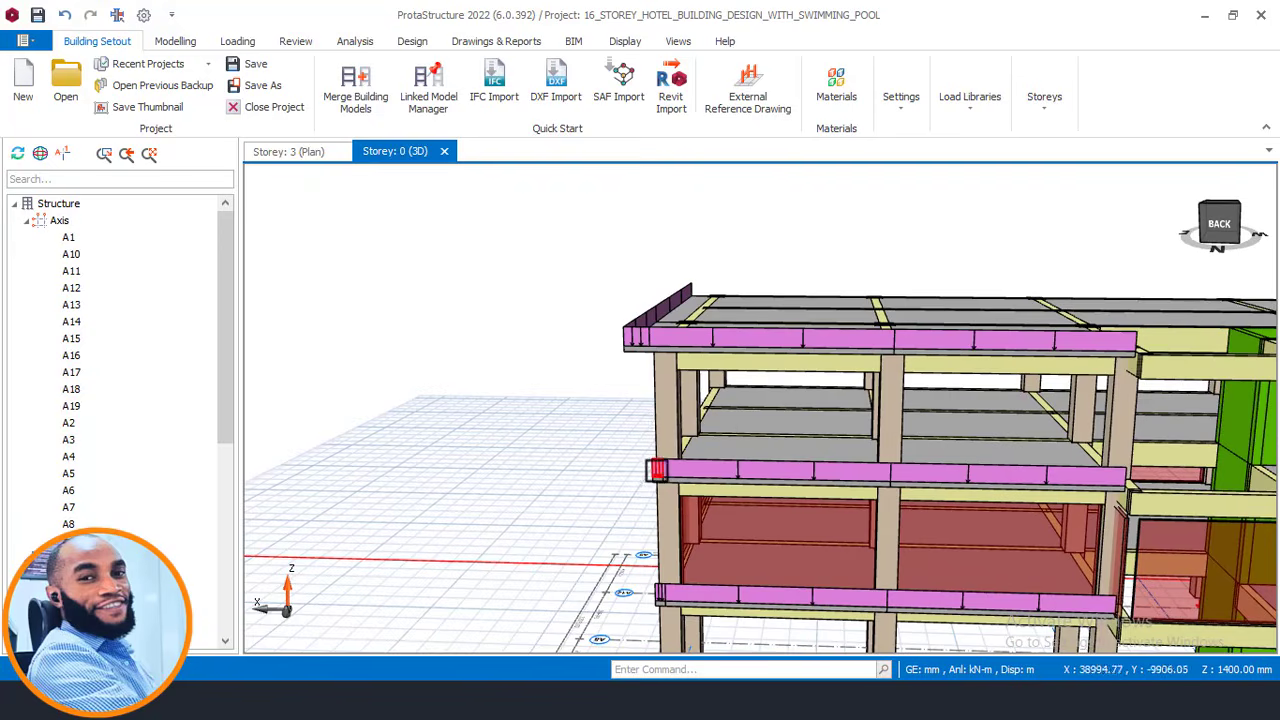
pyautogui.moveTo(656, 470); pyautogui.dragTo(690, 345, button='middle')
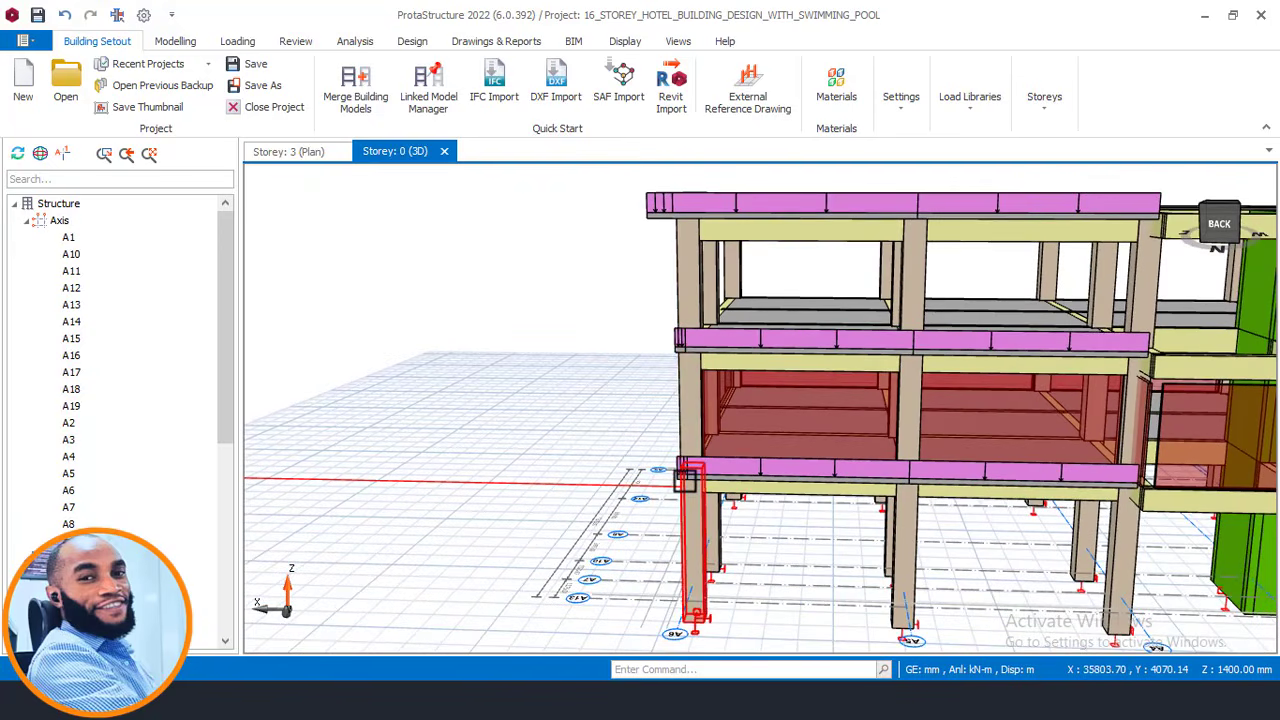
pyautogui.moveTo(667, 399); pyautogui.dragTo(645, 378, button='middle')
pyautogui.scroll(-3, 816, 378)
pyautogui.moveTo(717, 420); pyautogui.dragTo(512, 450, button='middle')
pyautogui.moveTo(810, 407); pyautogui.dragTo(672, 416, button='middle')
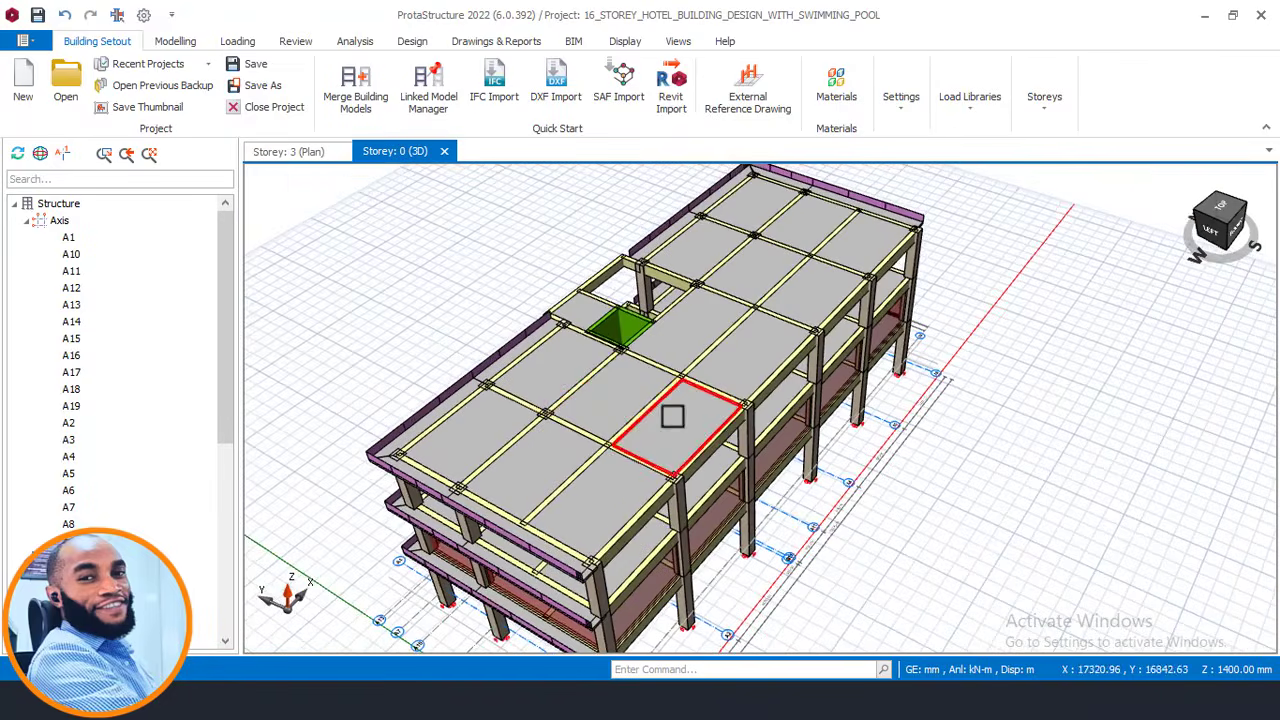
# Return to the Storey 3 plan, centre the floor, then move to the AutoCAD floor plans.
pyautogui.click(290, 152)
pyautogui.scroll(-5, 794, 356)
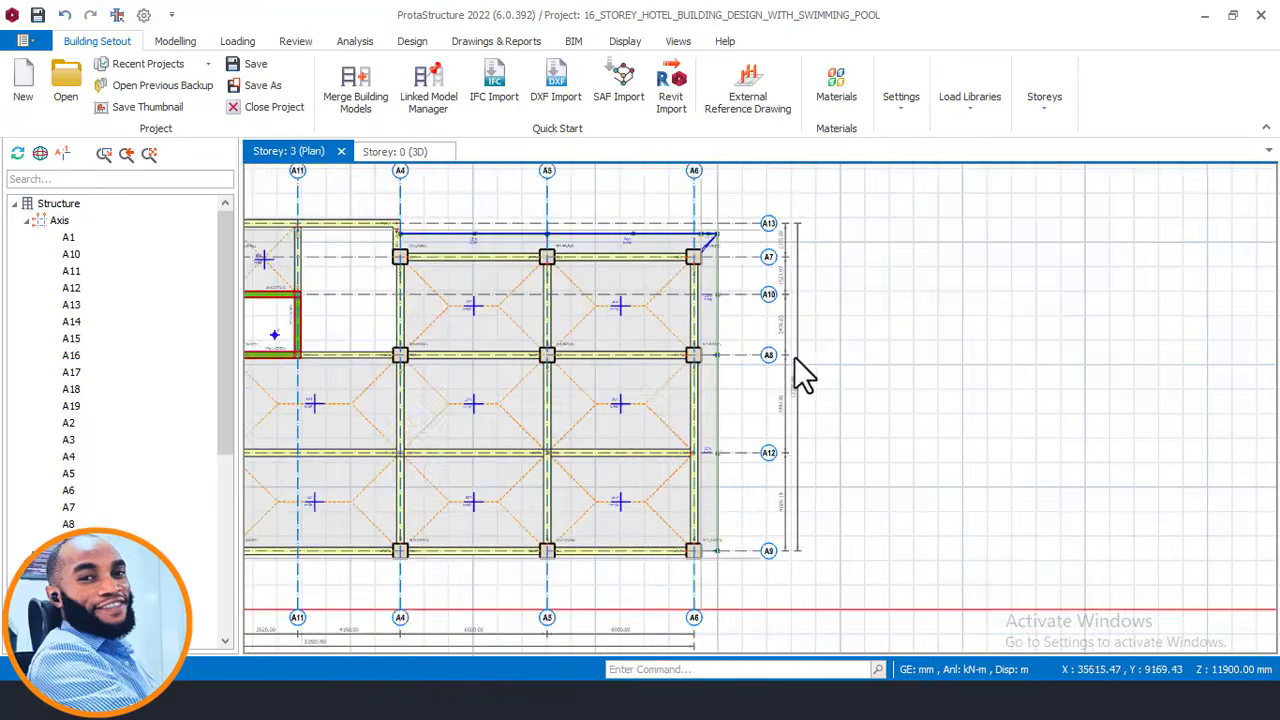
pyautogui.moveTo(610, 308); pyautogui.dragTo(643, 287, button='middle')
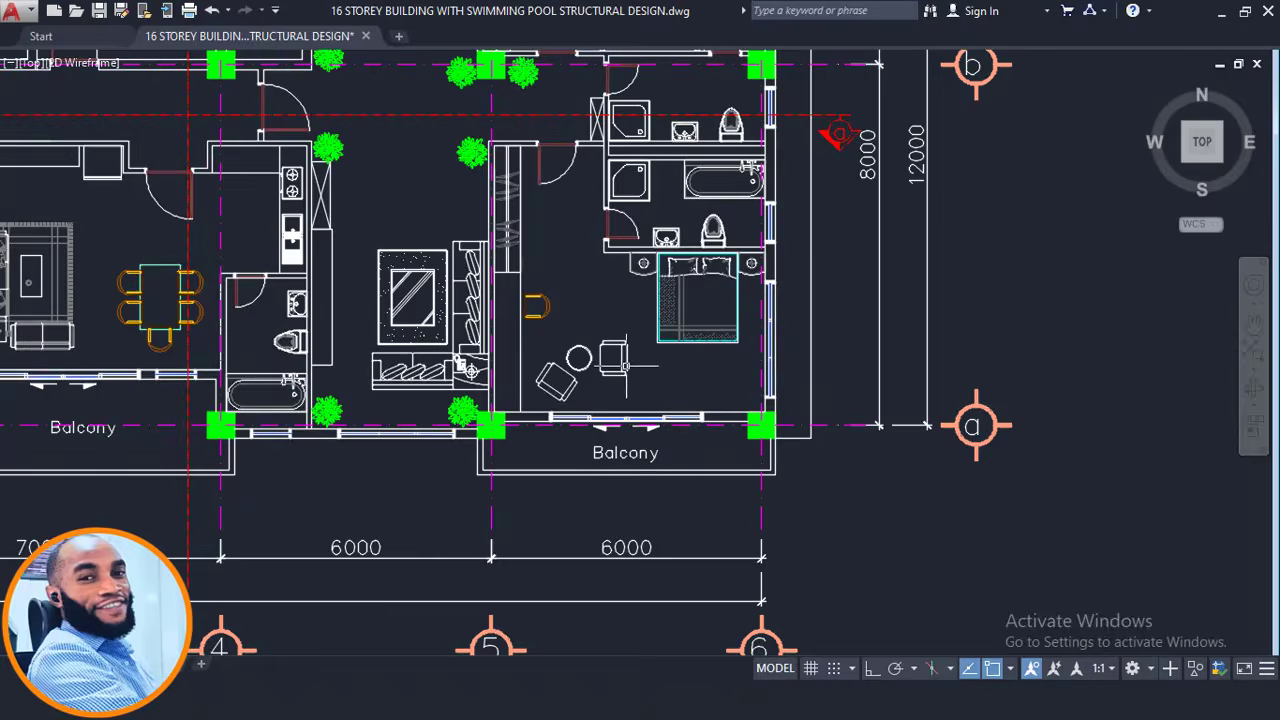
pyautogui.scroll(-4, 626, 365)
pyautogui.moveTo(566, 423); pyautogui.dragTo(632, 409, button='middle')
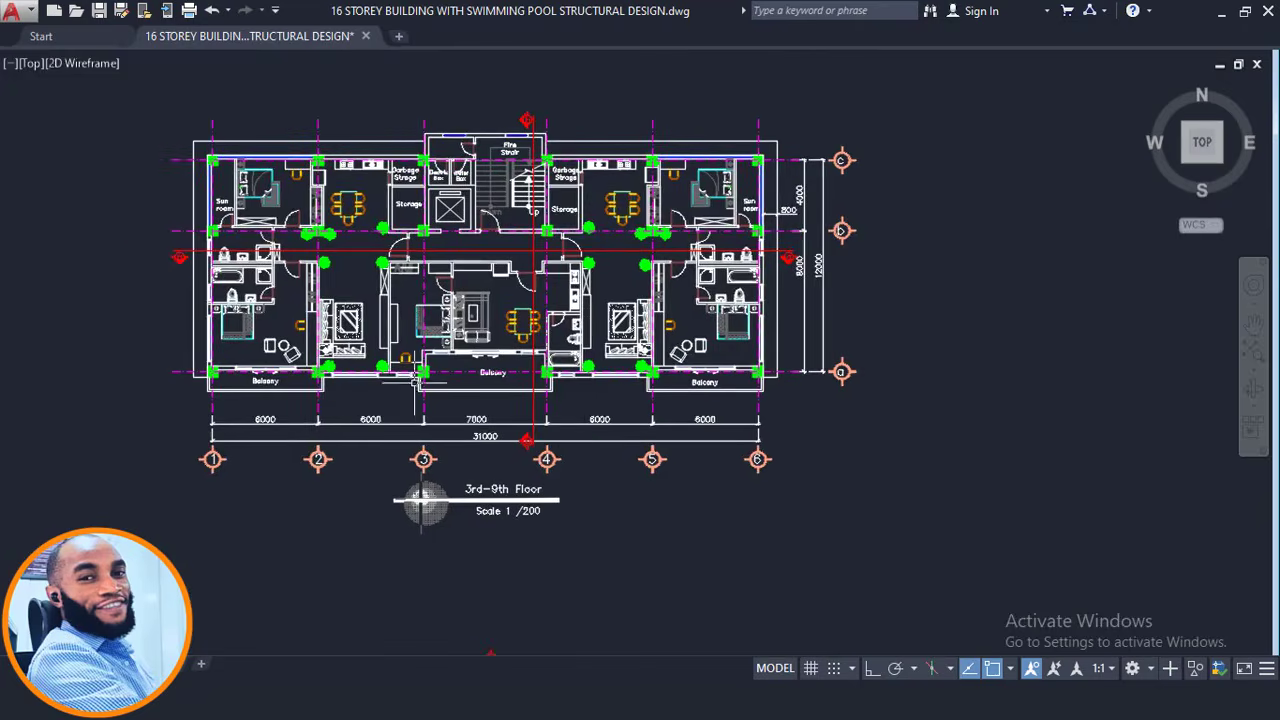
# Pan down past the Second Floor plan to the 3rd–9th Floor plan and its balconies.
pyautogui.scroll(2, 415, 383)
pyautogui.scroll(-2, 410, 388)
pyautogui.scroll(-4, 433, 393)
pyautogui.moveTo(451, 628); pyautogui.dragTo(462, 527, button='middle')
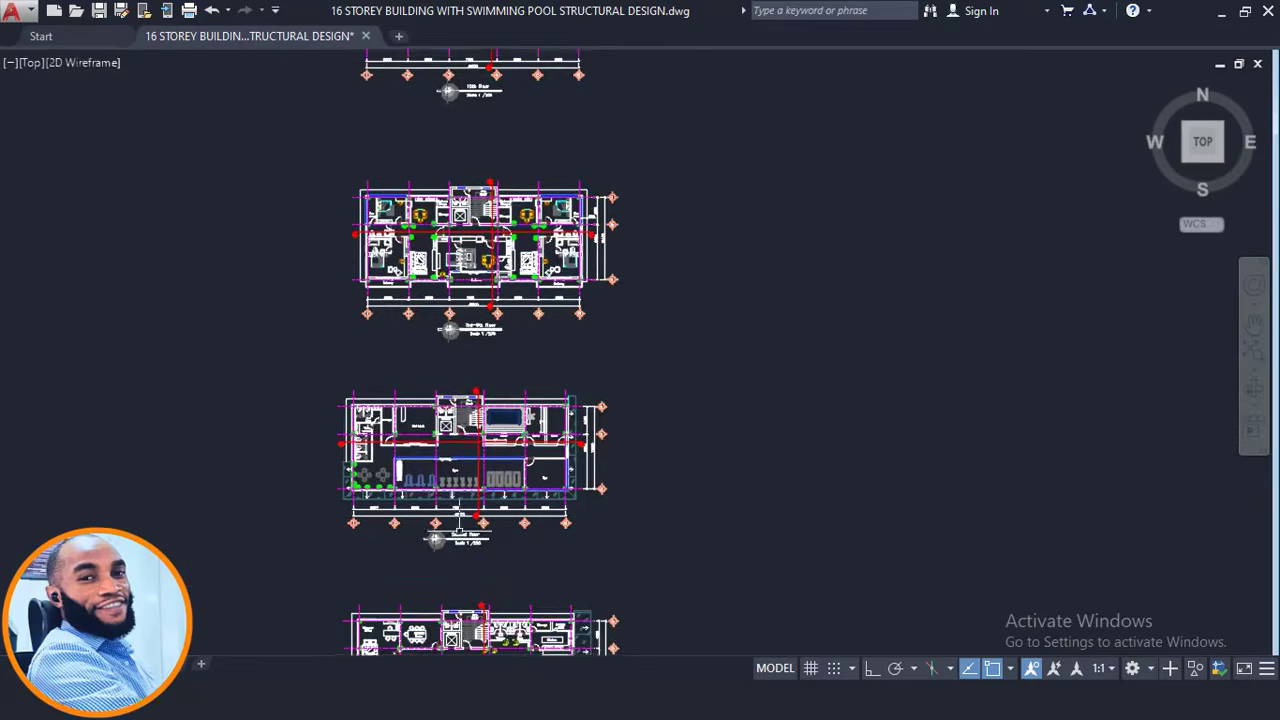
pyautogui.scroll(4, 462, 529)
pyautogui.moveTo(447, 402); pyautogui.dragTo(466, 610, button='middle')
pyautogui.scroll(3, 511, 177)
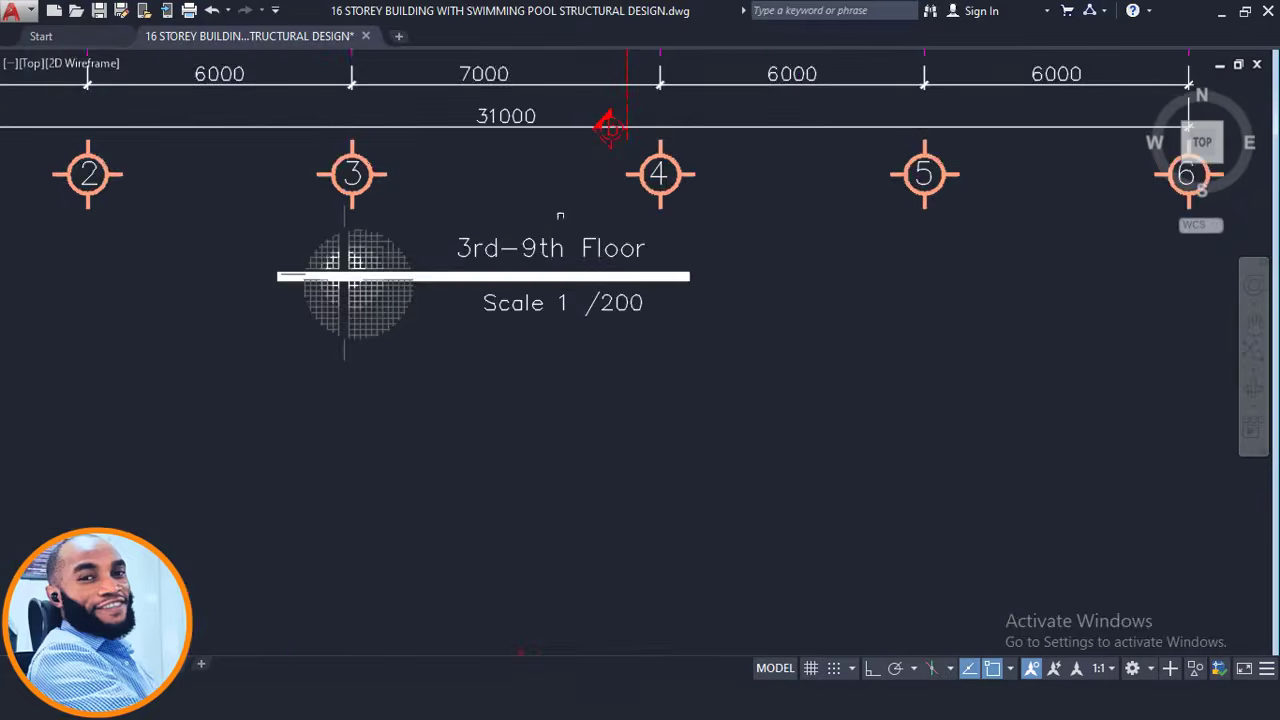
pyautogui.moveTo(511, 180); pyautogui.dragTo(511, 366, button='middle')
pyautogui.scroll(-2, 540, 420)
pyautogui.scroll(2, 690, 330)
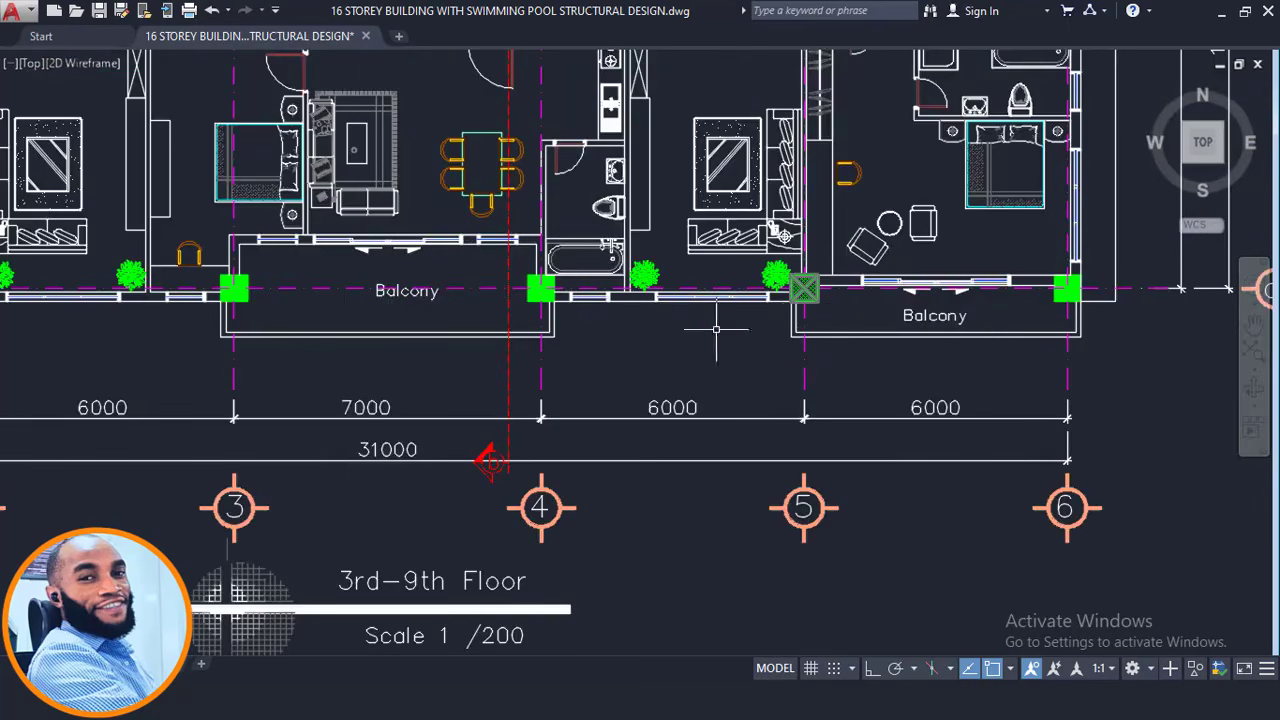
# Follow the balcony row across the plan to the balcony between gridlines 5 and 6.
pyautogui.moveTo(716, 329); pyautogui.dragTo(848, 363, button='middle')
pyautogui.moveTo(612, 320); pyautogui.dragTo(992, 333, button='middle')
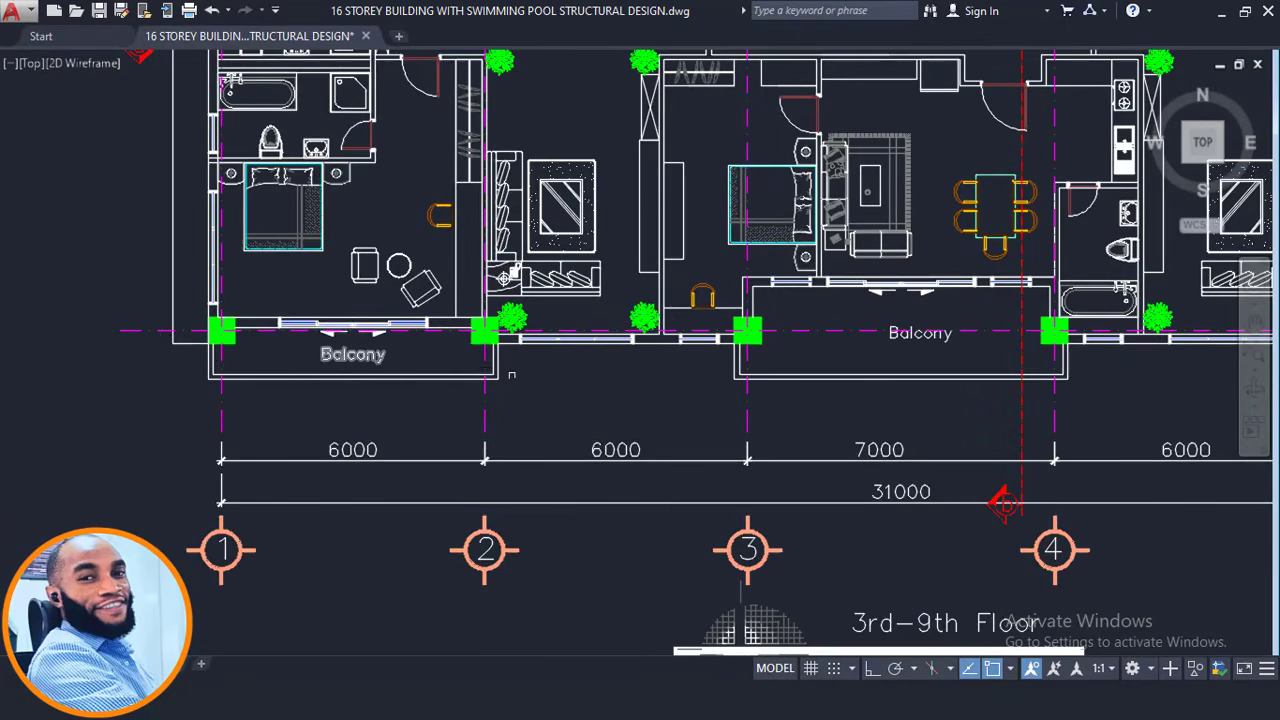
pyautogui.scroll(-2, 314, 372)
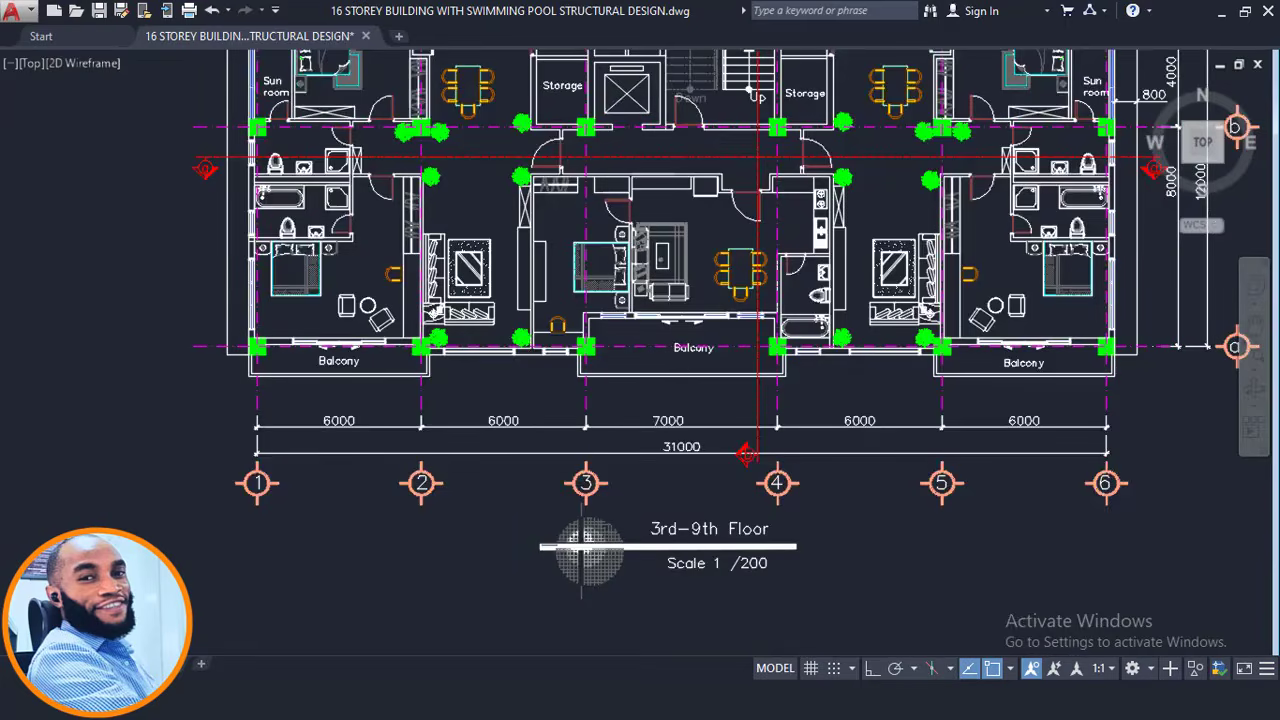
pyautogui.moveTo(686, 368); pyautogui.dragTo(377, 341, button='middle')
pyautogui.scroll(4, 634, 340)
pyautogui.moveTo(716, 331)
pyautogui.mouseDown(button='middle')
pyautogui.moveTo(616, 345)
pyautogui.moveTo(600, 419)
pyautogui.mouseUp(button='middle')
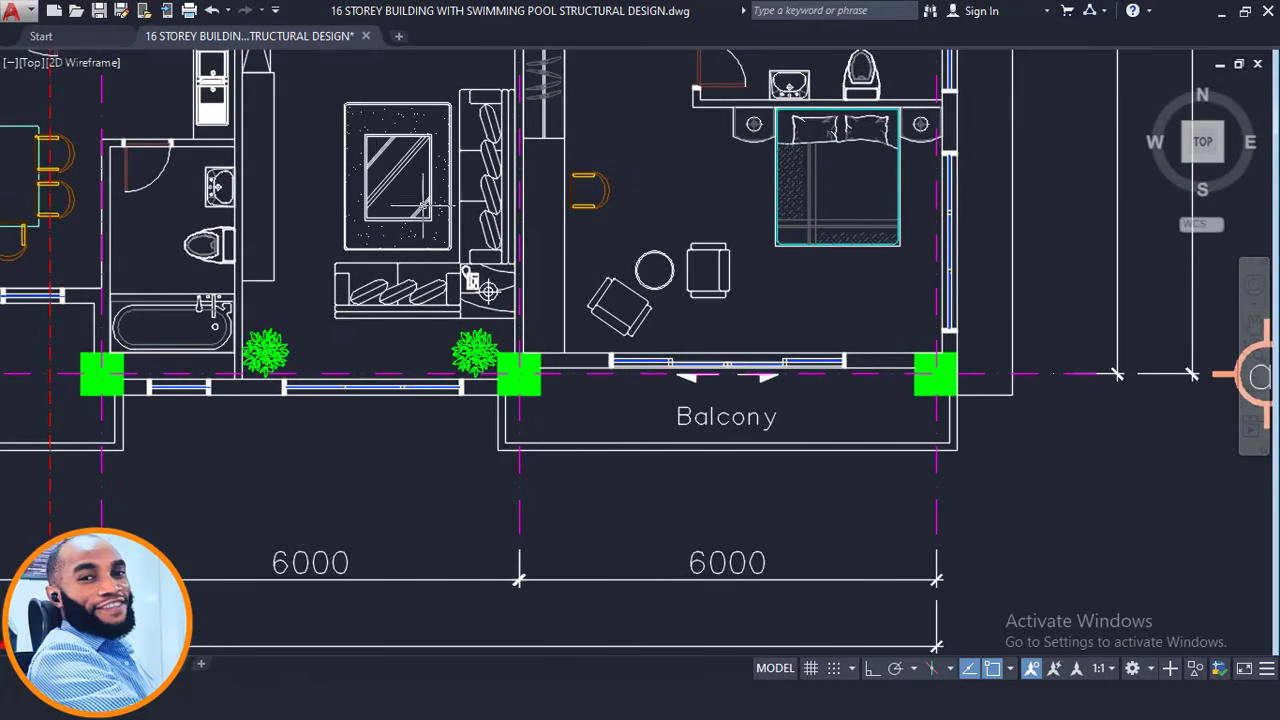
# Restore the AutoCAD ribbon with Ctrl+0 and zoom in on the gridline 5–6 balcony.
pyautogui.click(518, 264)
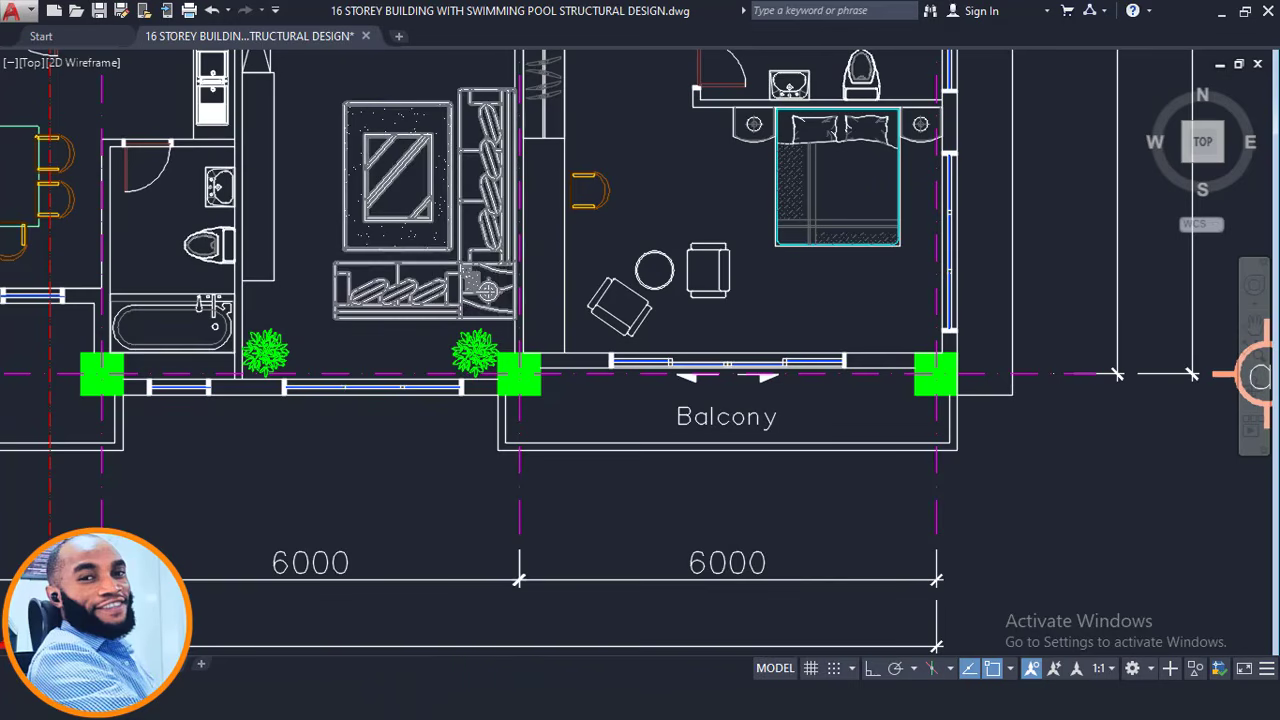
pyautogui.hotkey('ctrl', '0')
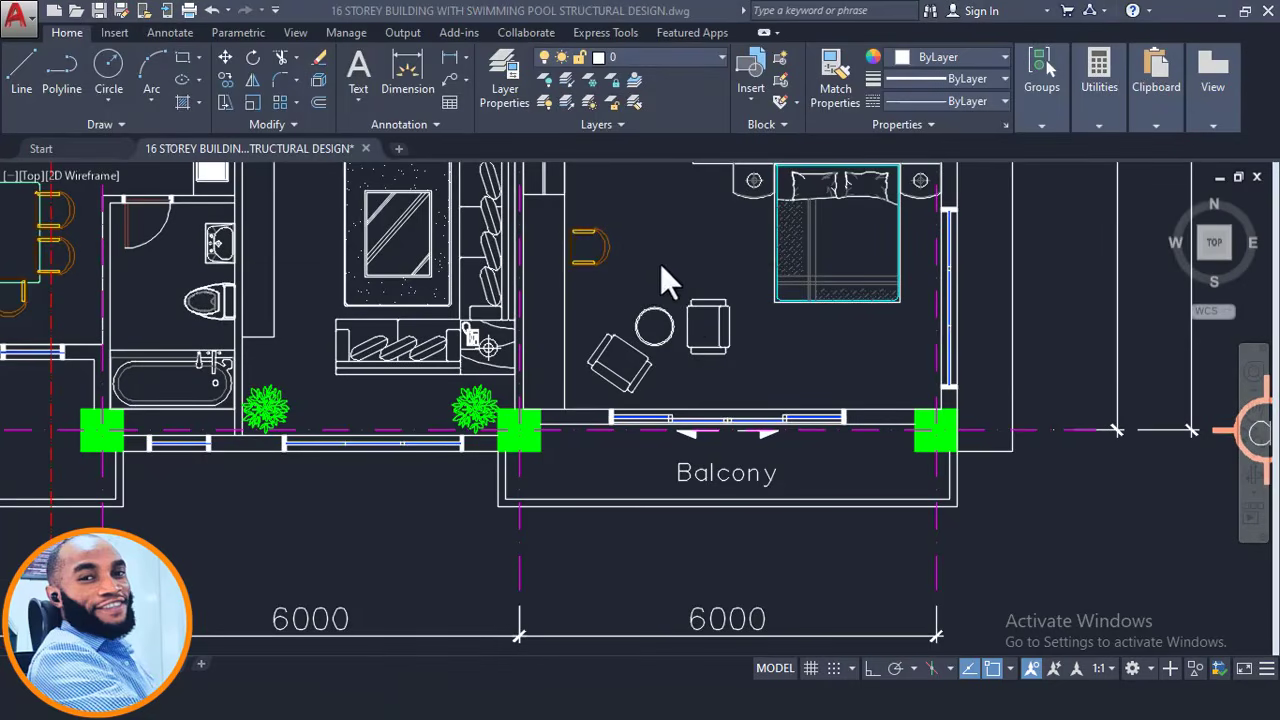
pyautogui.scroll(-2, 627, 263)
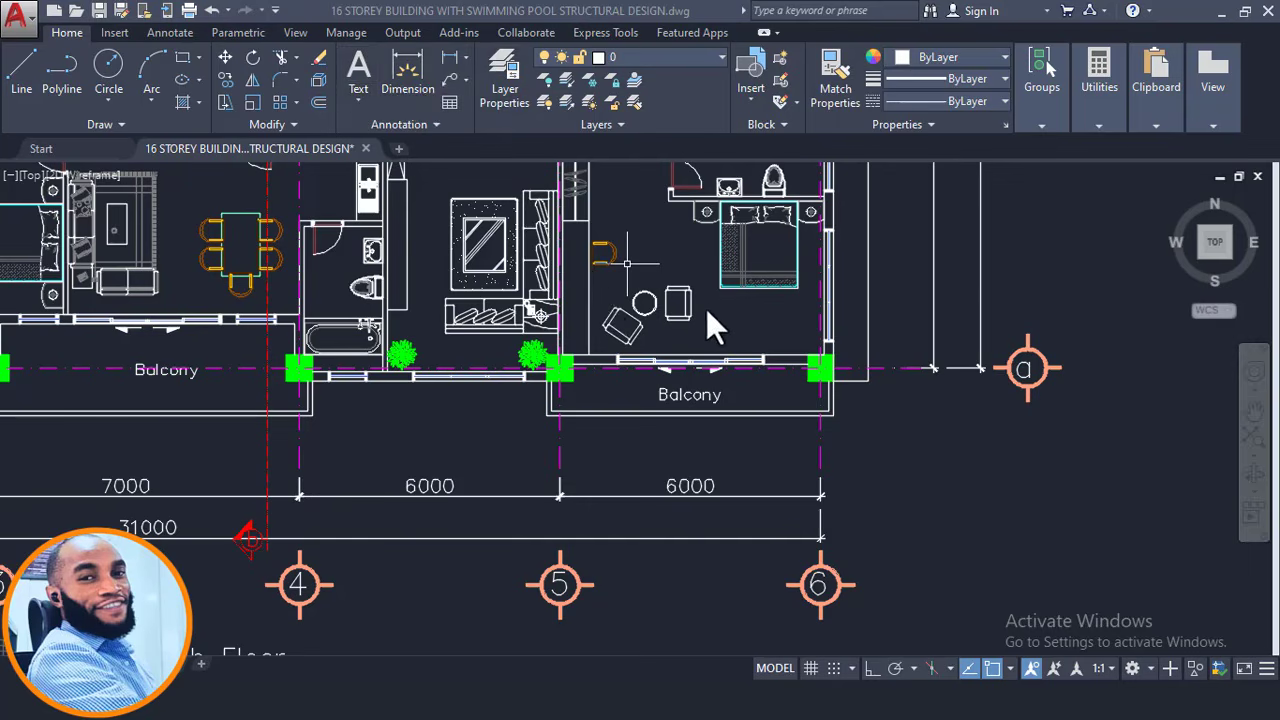
pyautogui.scroll(4, 766, 380)
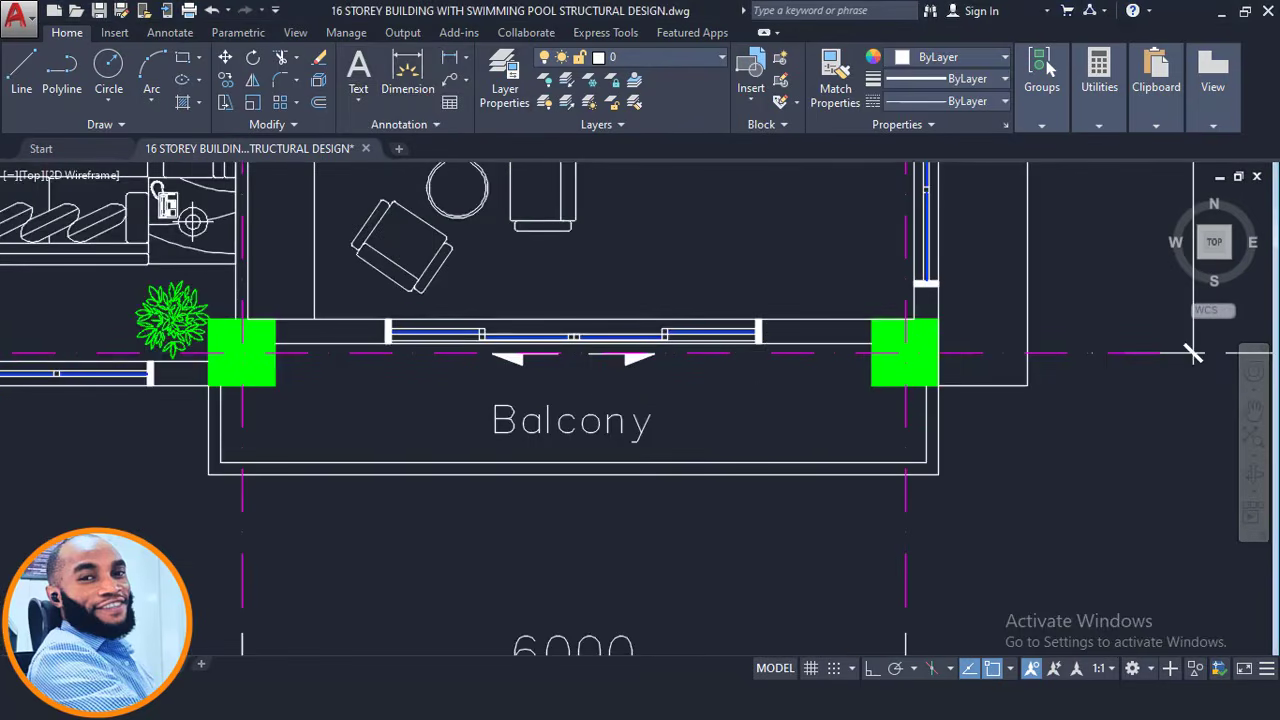
# Dimension the 1180 balcony depth from the wall line to the balcony's outer edge.
pyautogui.click(446, 56)
pyautogui.scroll(2, 885, 386)
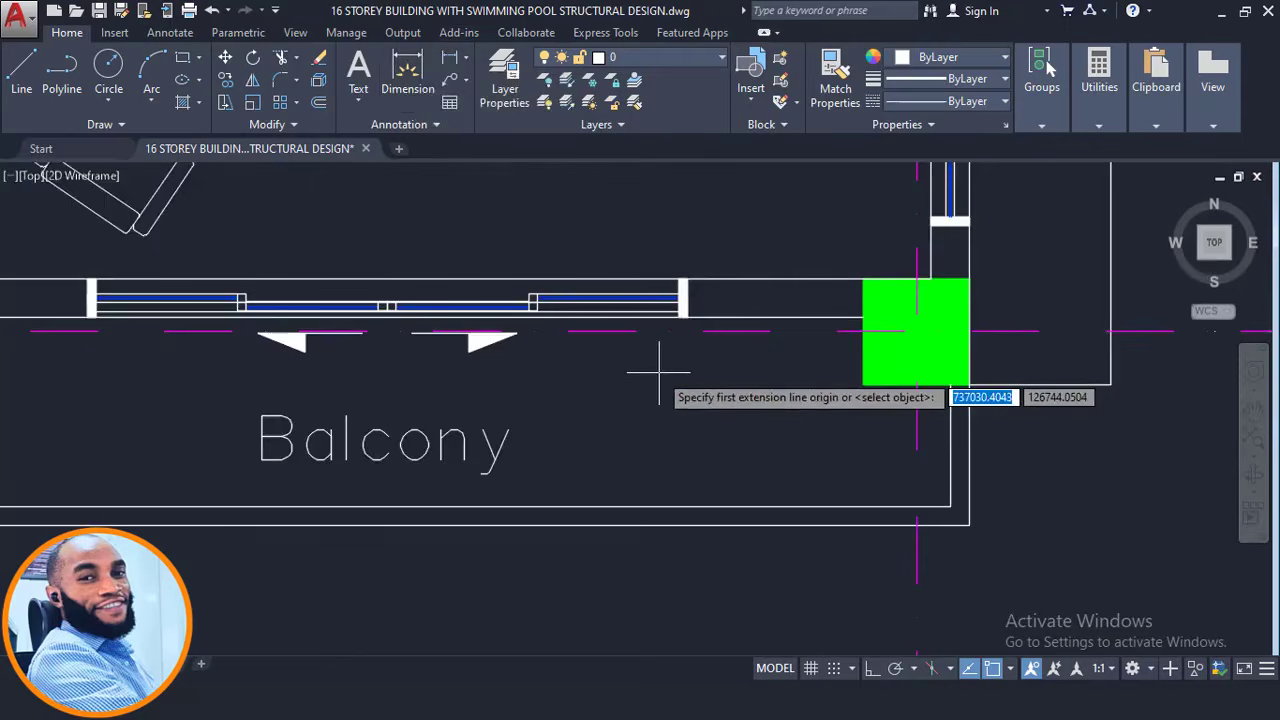
pyautogui.scroll(-2, 690, 375)
pyautogui.moveTo(687, 385); pyautogui.dragTo(804, 399, button='middle')
pyautogui.scroll(-2, 495, 401)
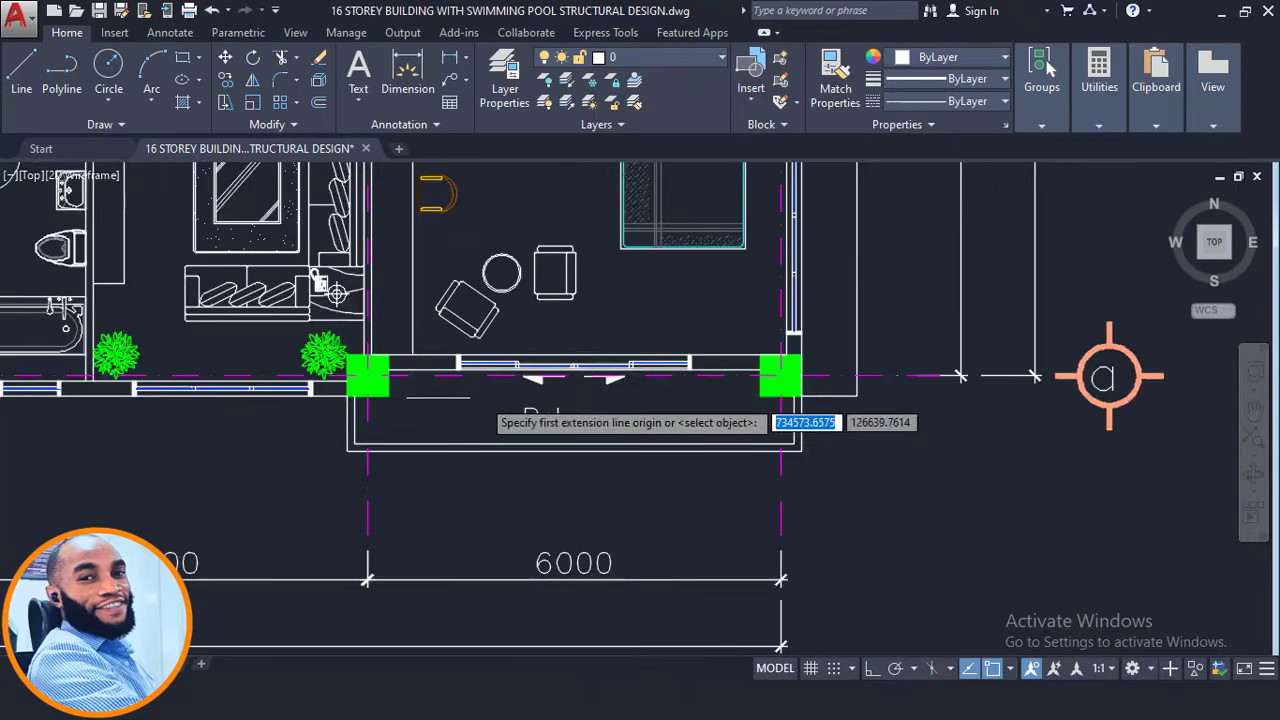
pyautogui.moveTo(383, 406); pyautogui.dragTo(538, 426, button='middle')
pyautogui.moveTo(911, 432); pyautogui.dragTo(773, 428, button='middle')
pyautogui.scroll(2, 800, 415)
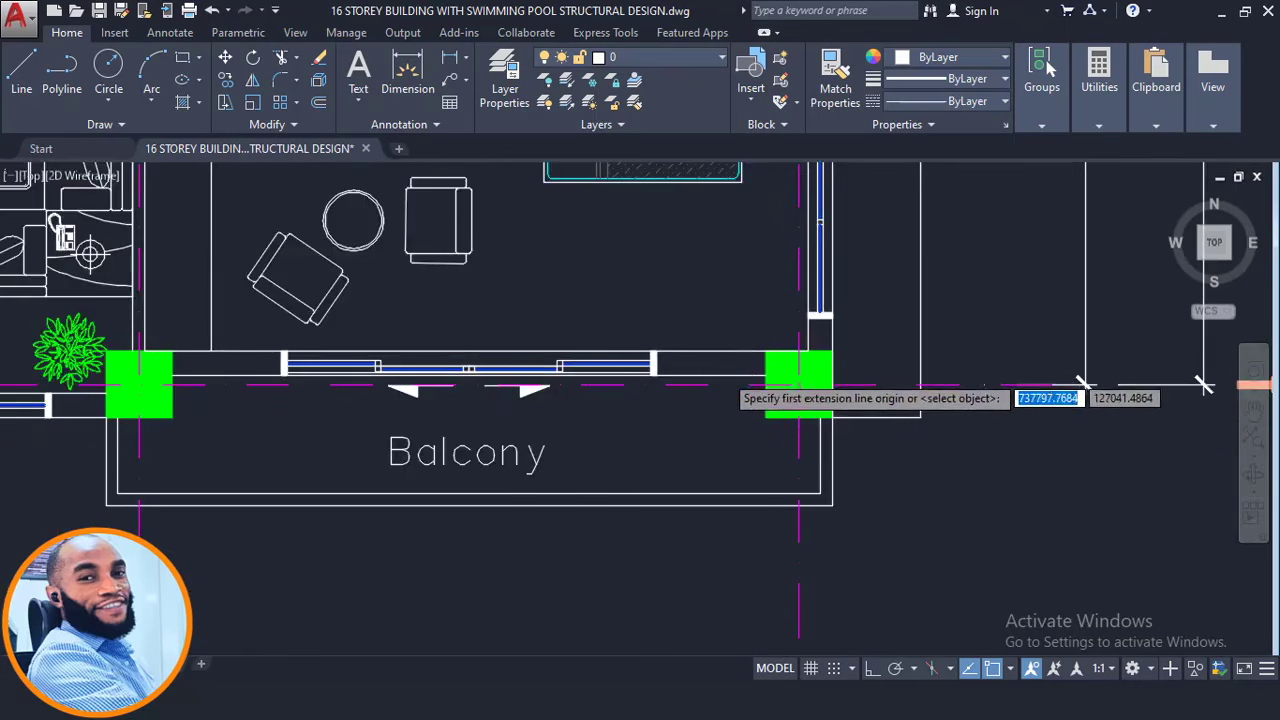
pyautogui.click(725, 375)
pyautogui.scroll(2, 730, 477)
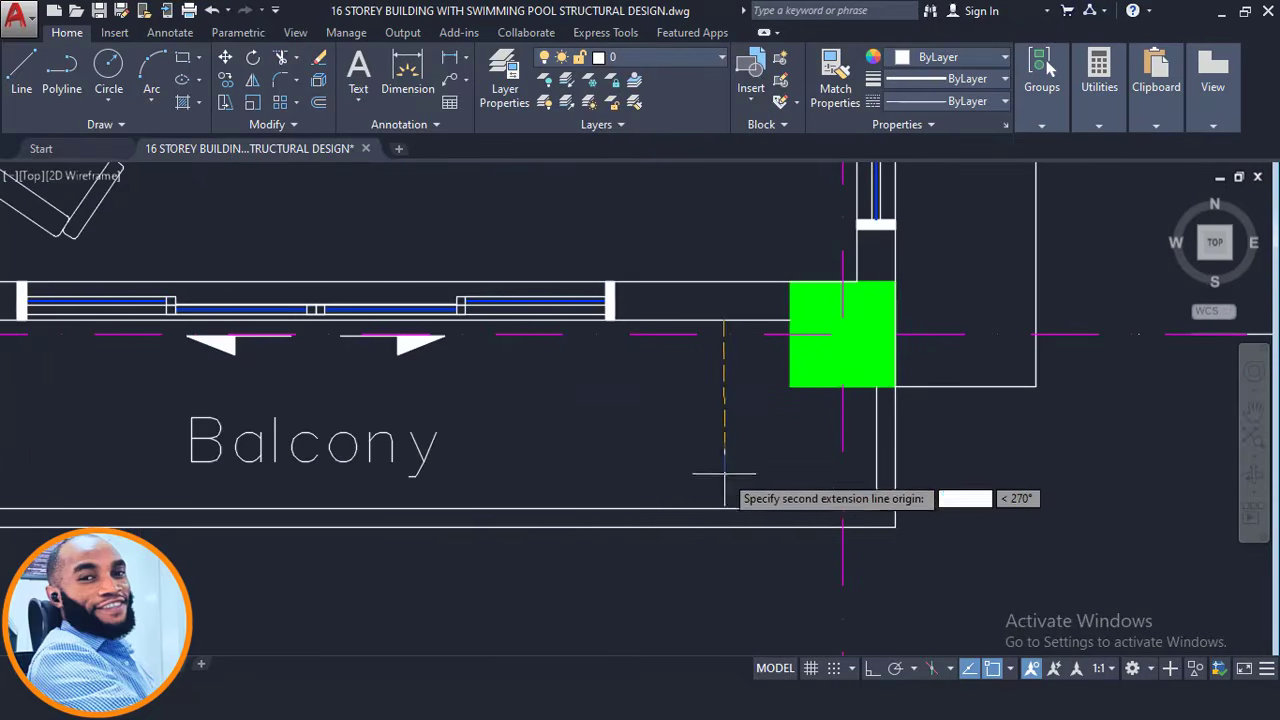
pyautogui.click(723, 527)
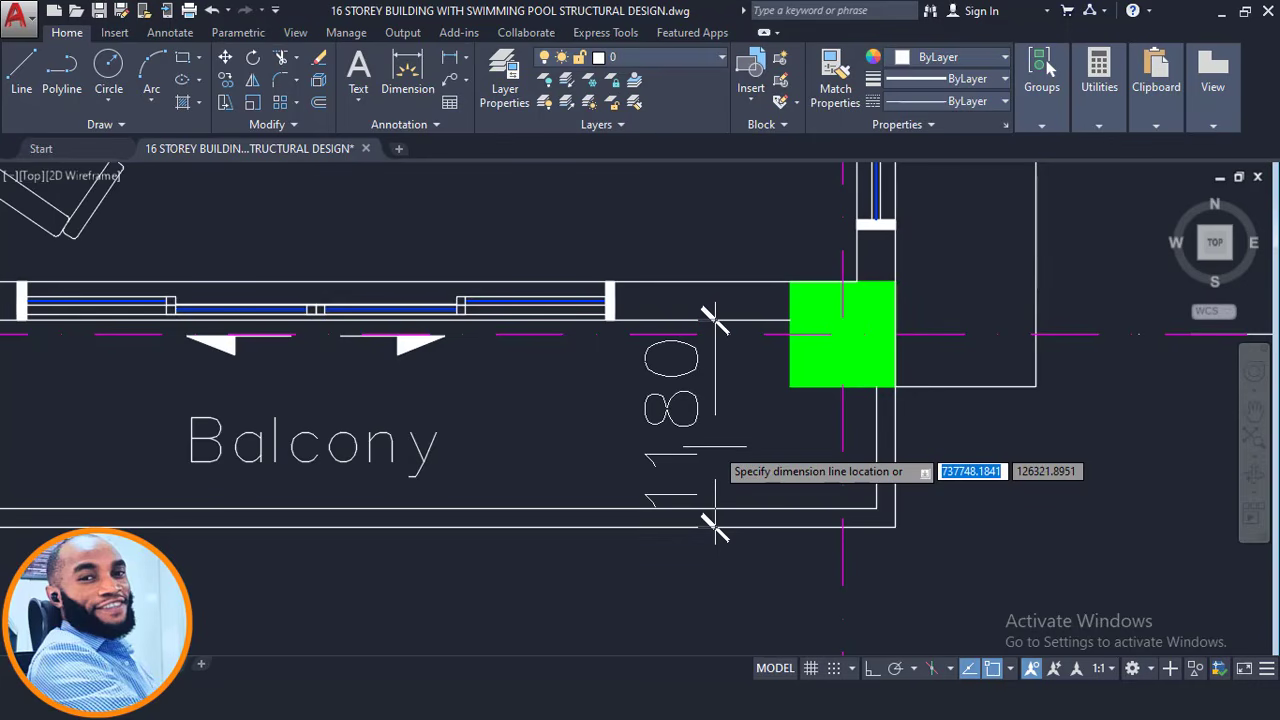
pyautogui.click(715, 445)
# Add an 1100 linear dimension from the column corner beside the balcony.
pyautogui.scroll(-3, 714, 397)
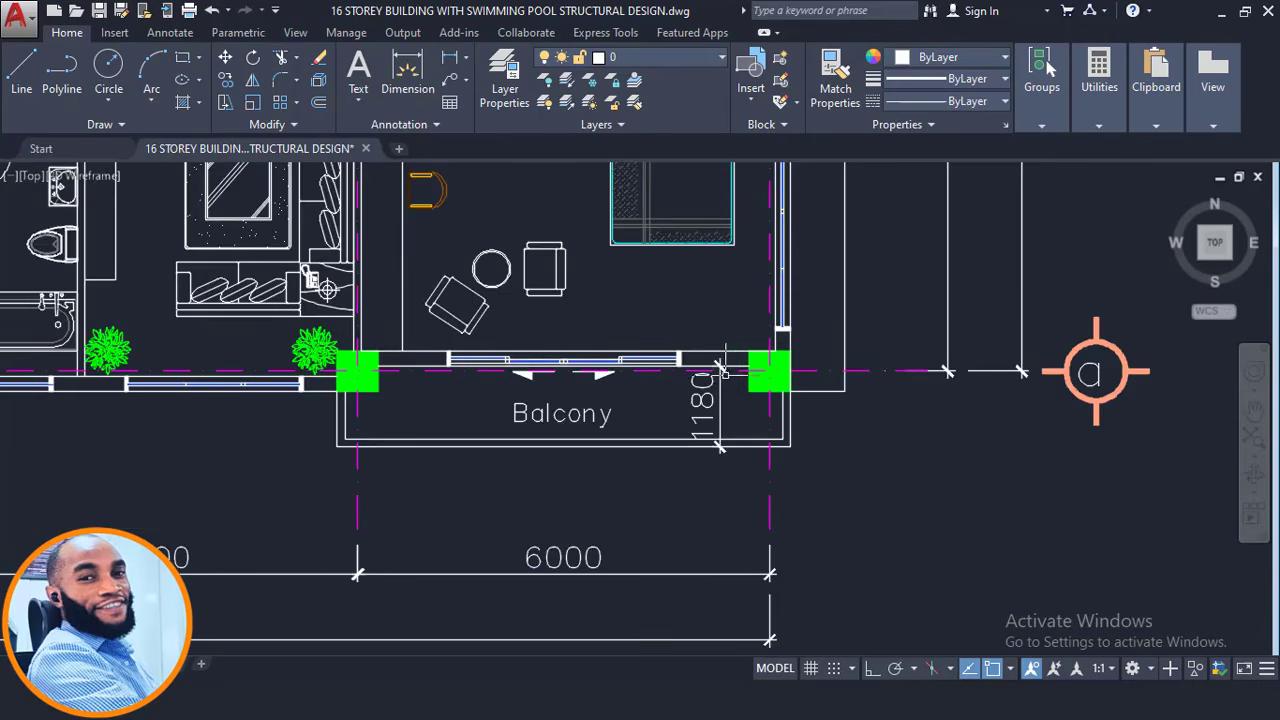
pyautogui.scroll(2, 736, 370)
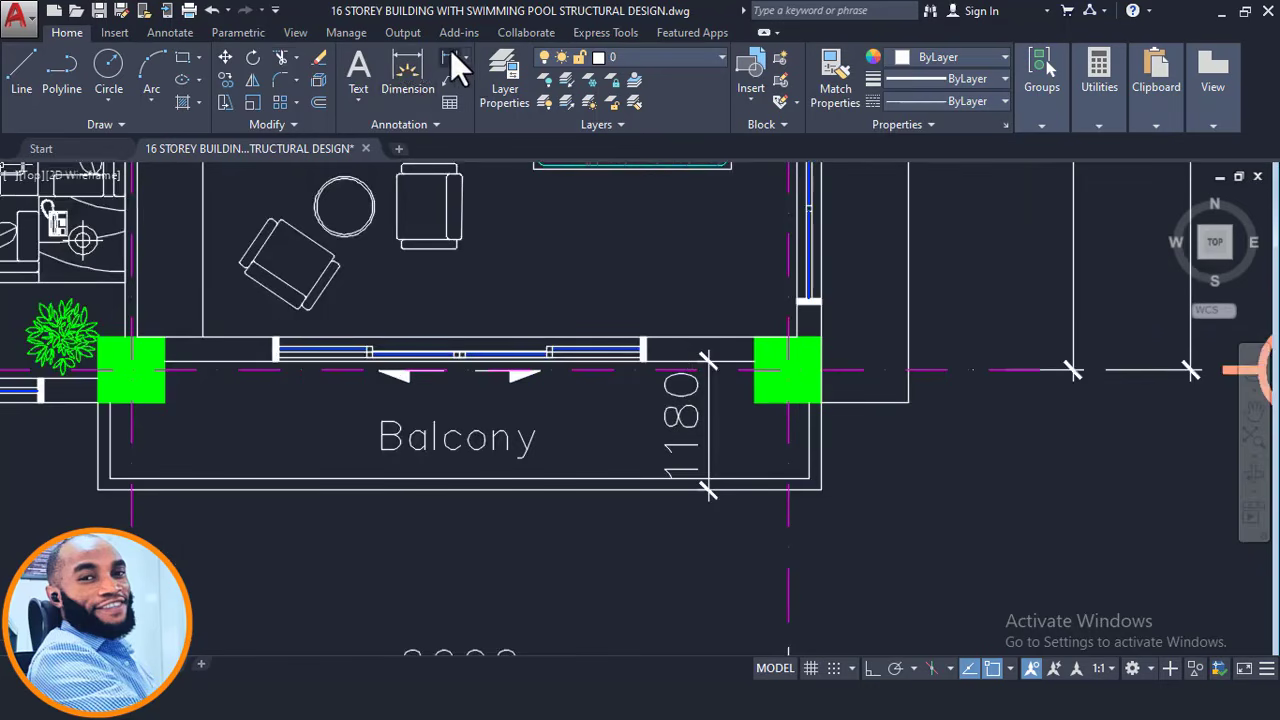
pyautogui.press('Return')
pyautogui.scroll(5, 750, 360)
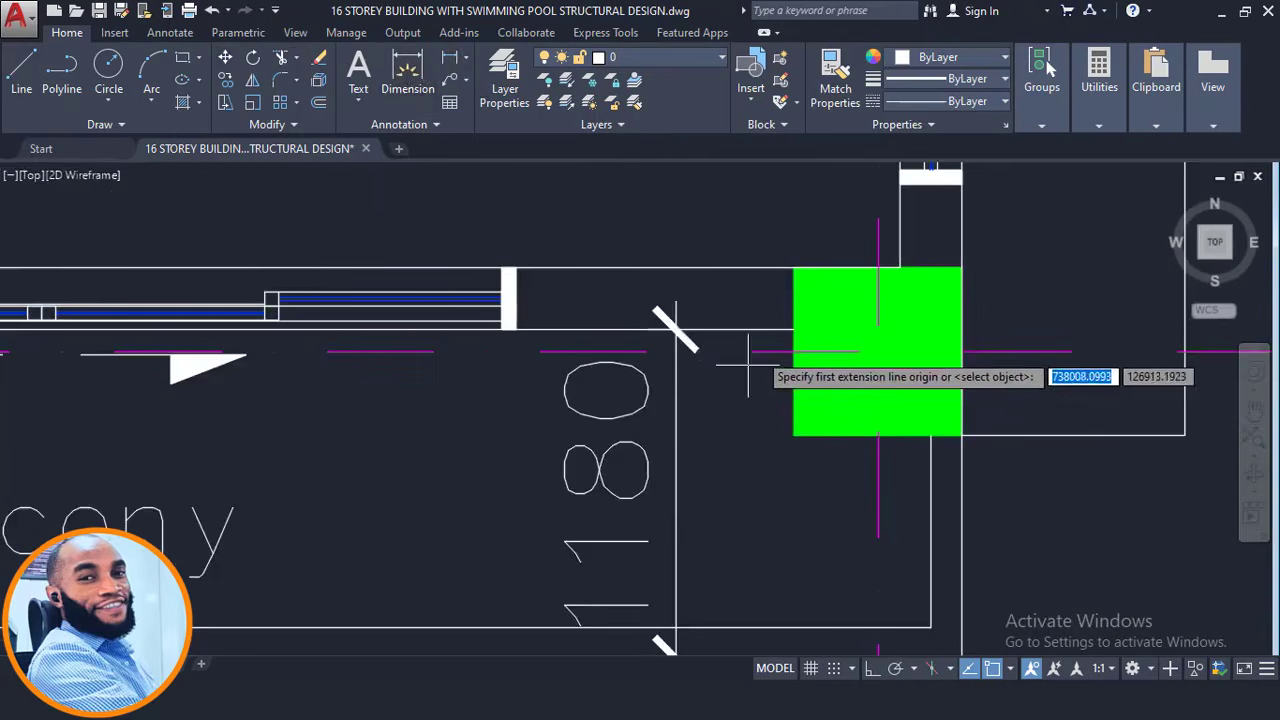
pyautogui.click(776, 352)
pyautogui.scroll(-4, 777, 350)
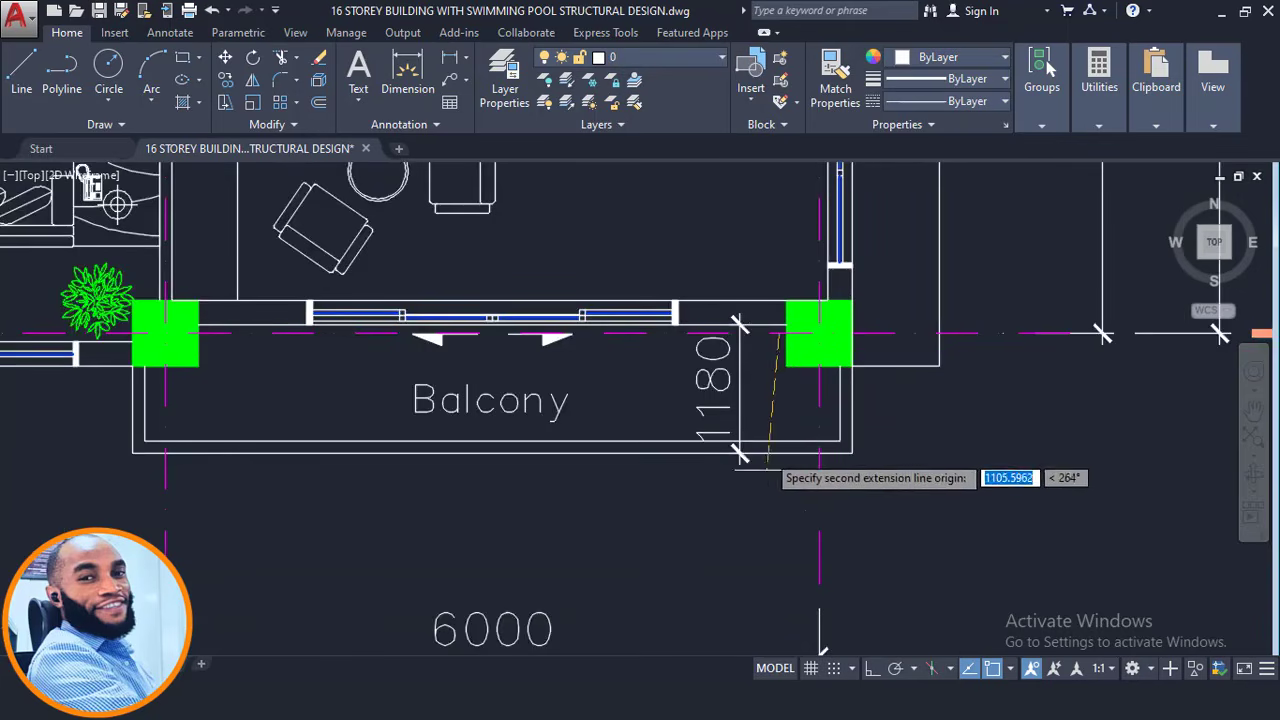
pyautogui.scroll(2, 779, 447)
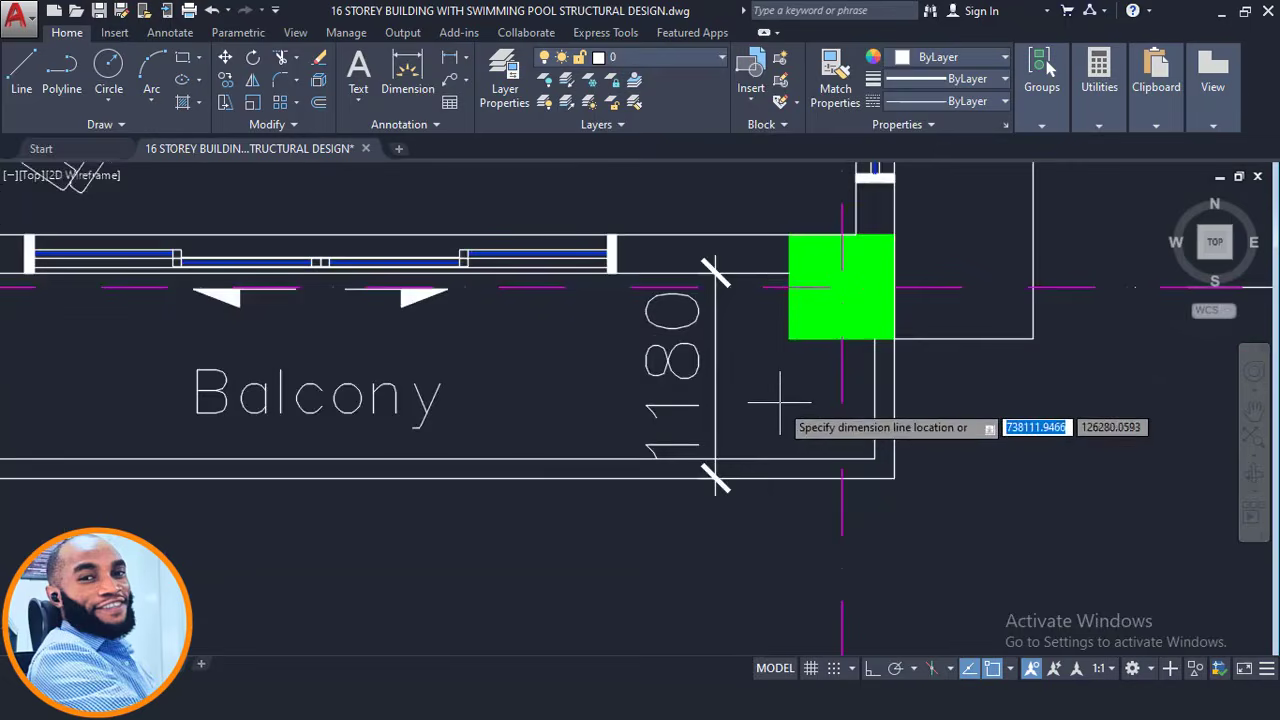
pyautogui.scroll(-2, 770, 420)
pyautogui.click(779, 402)
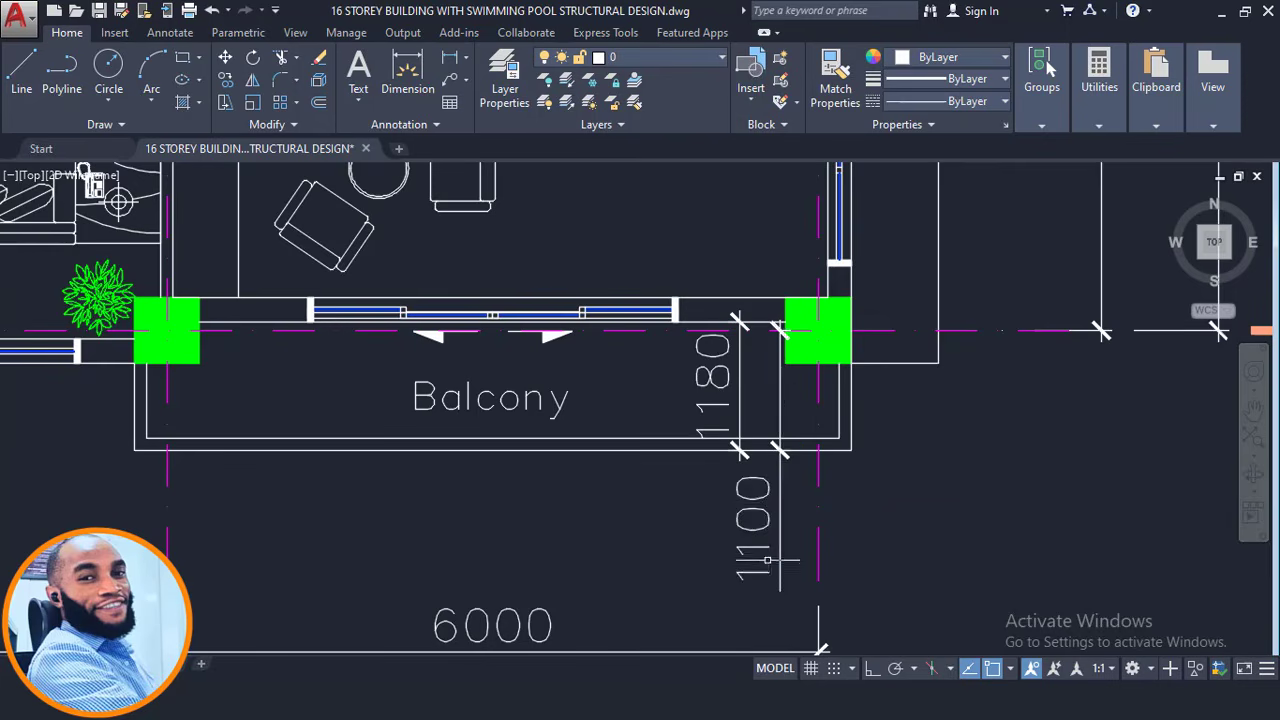
# Review the balcony dimensions, then return to the ProtaStructure model.
pyautogui.scroll(4, 772, 460)
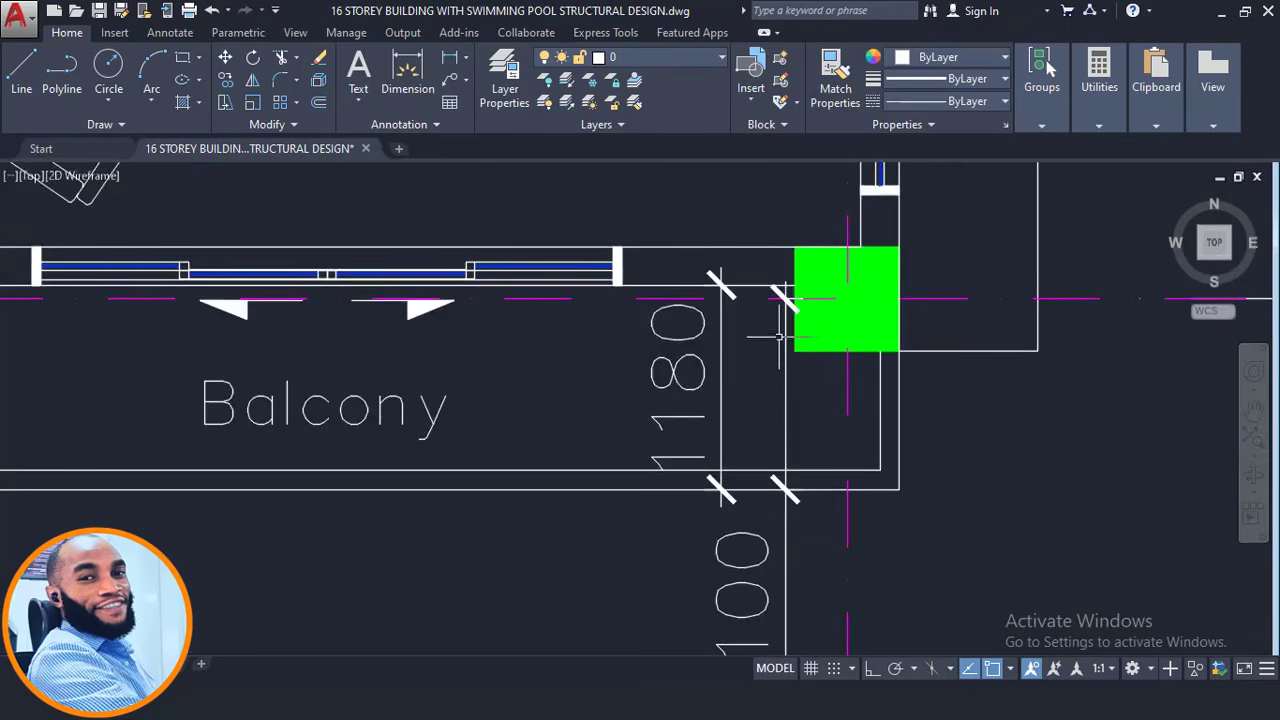
pyautogui.scroll(-2, 787, 285)
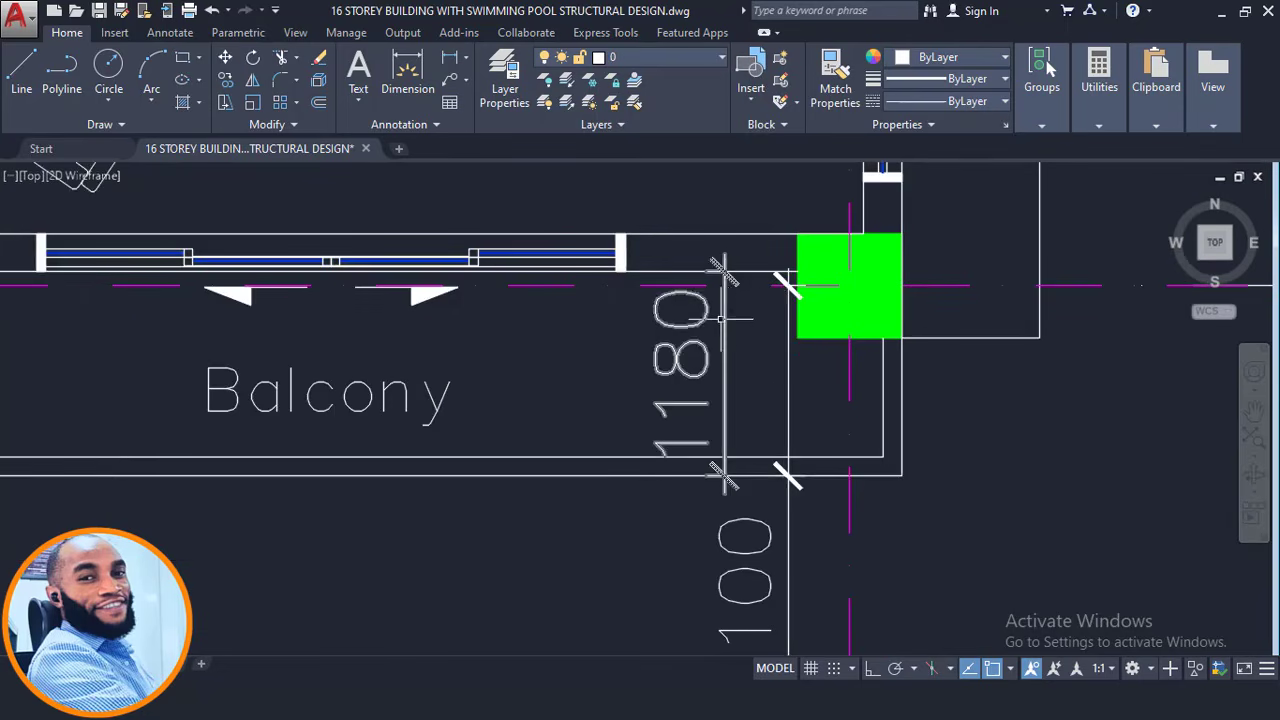
pyautogui.scroll(-2, 722, 300)
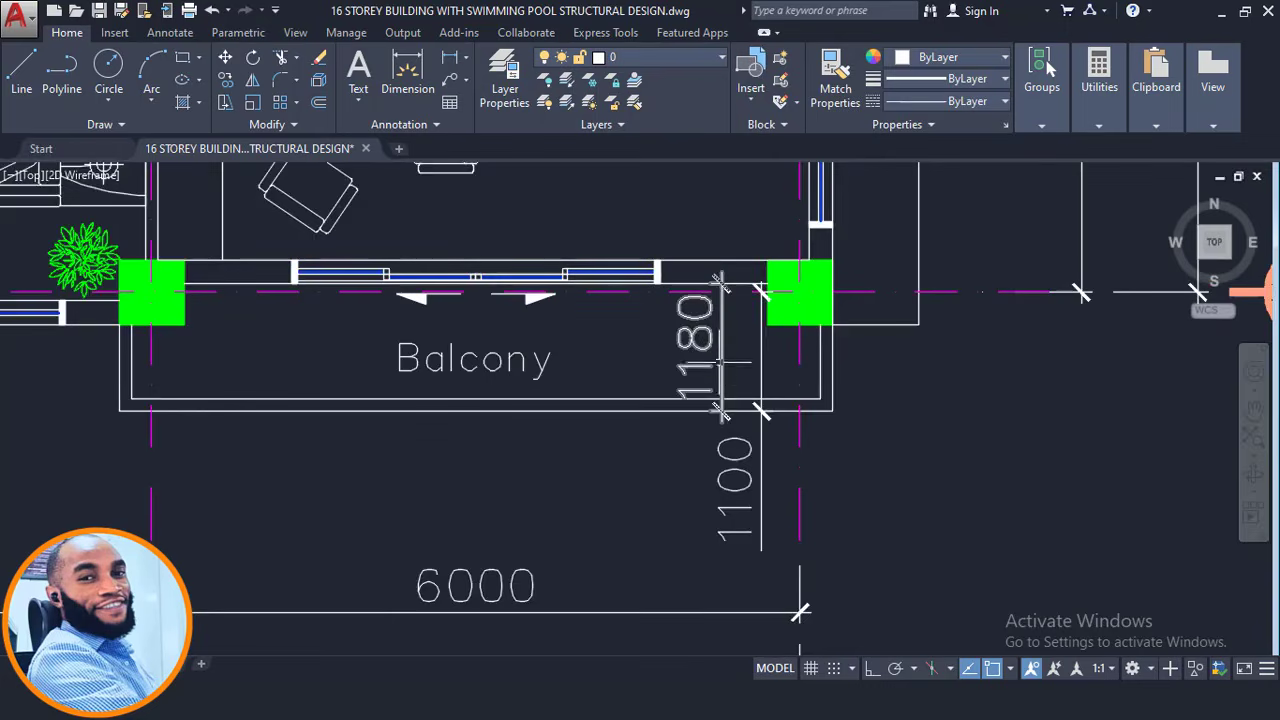
pyautogui.scroll(2, 722, 408)
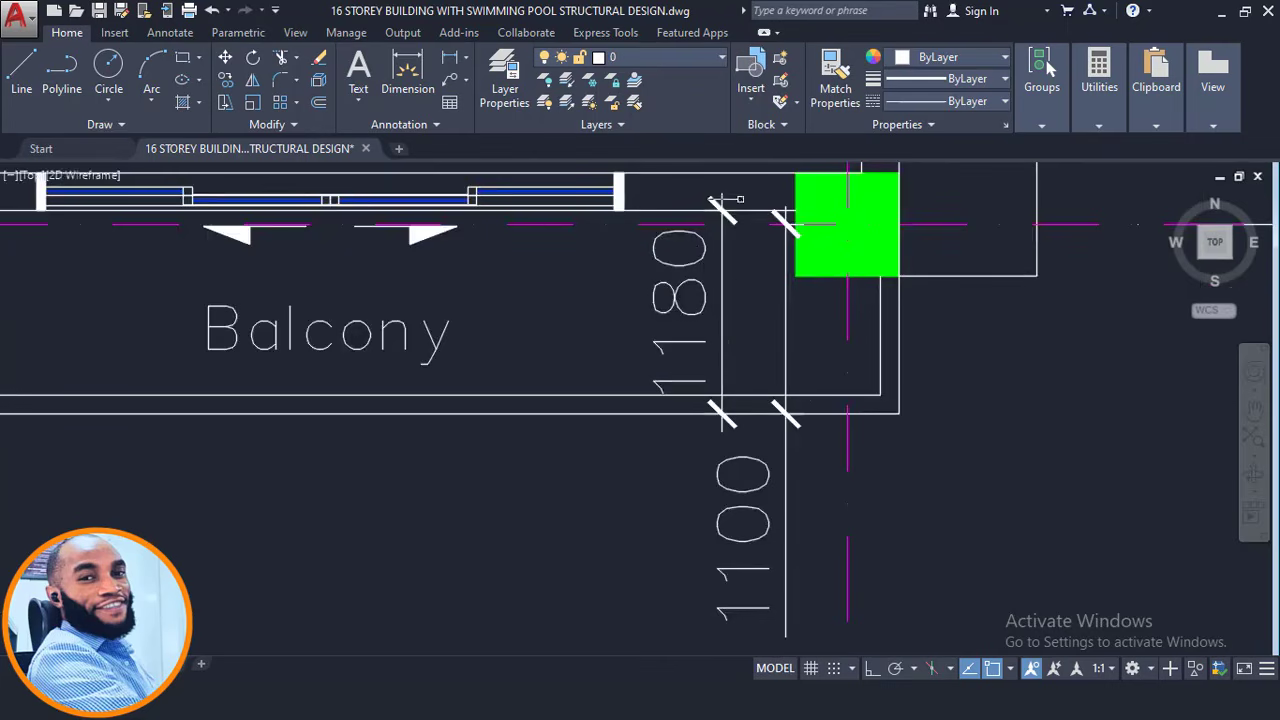
pyautogui.moveTo(738, 222); pyautogui.dragTo(746, 268, button='middle')
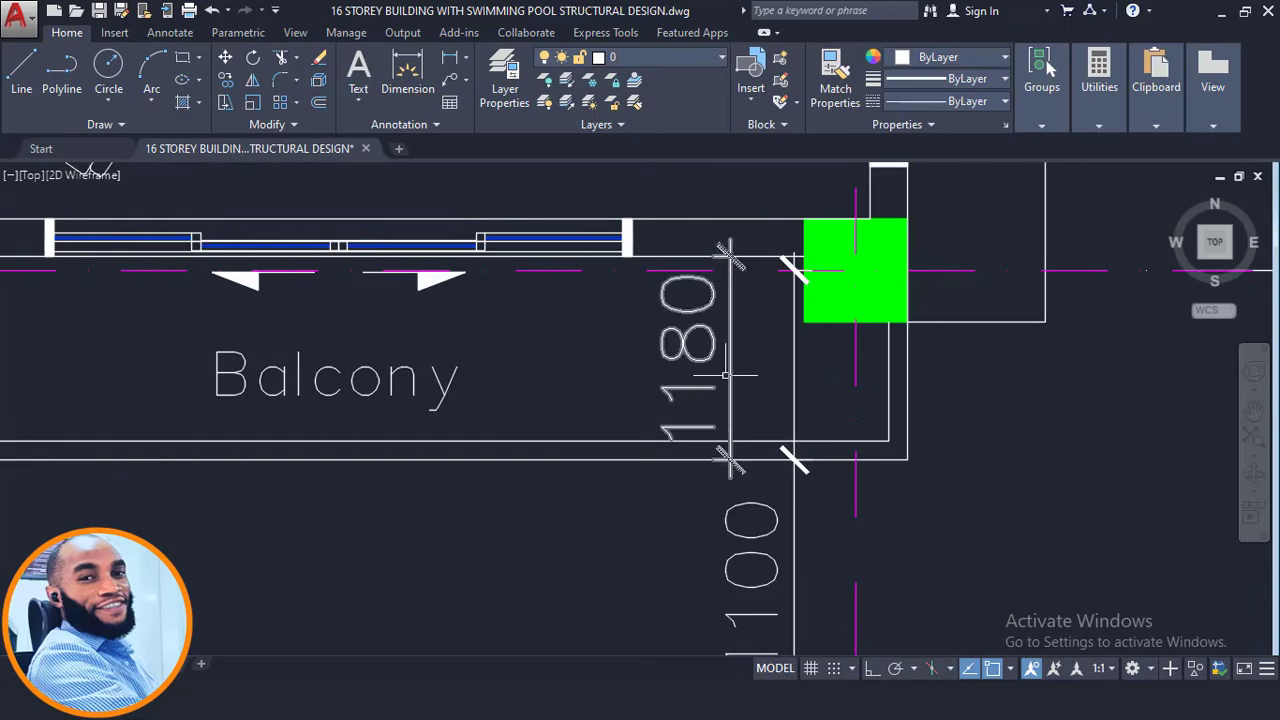
pyautogui.scroll(-2, 780, 300)
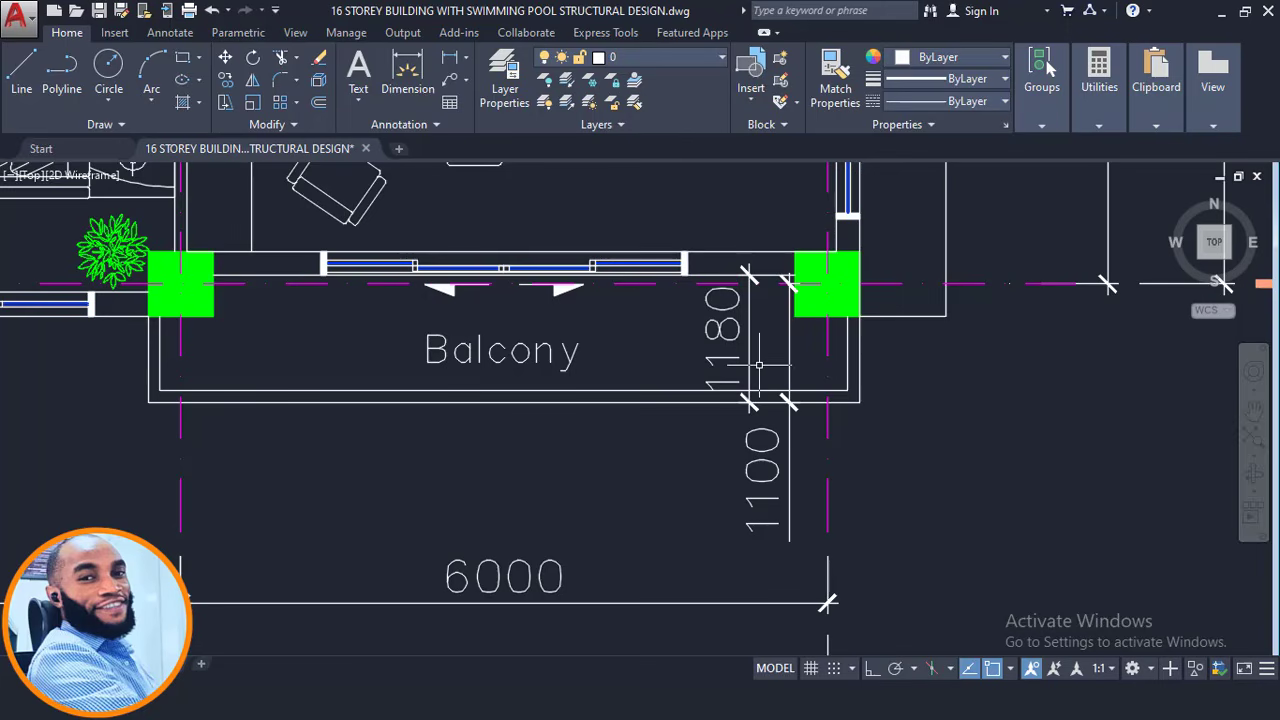
pyautogui.moveTo(346, 702)
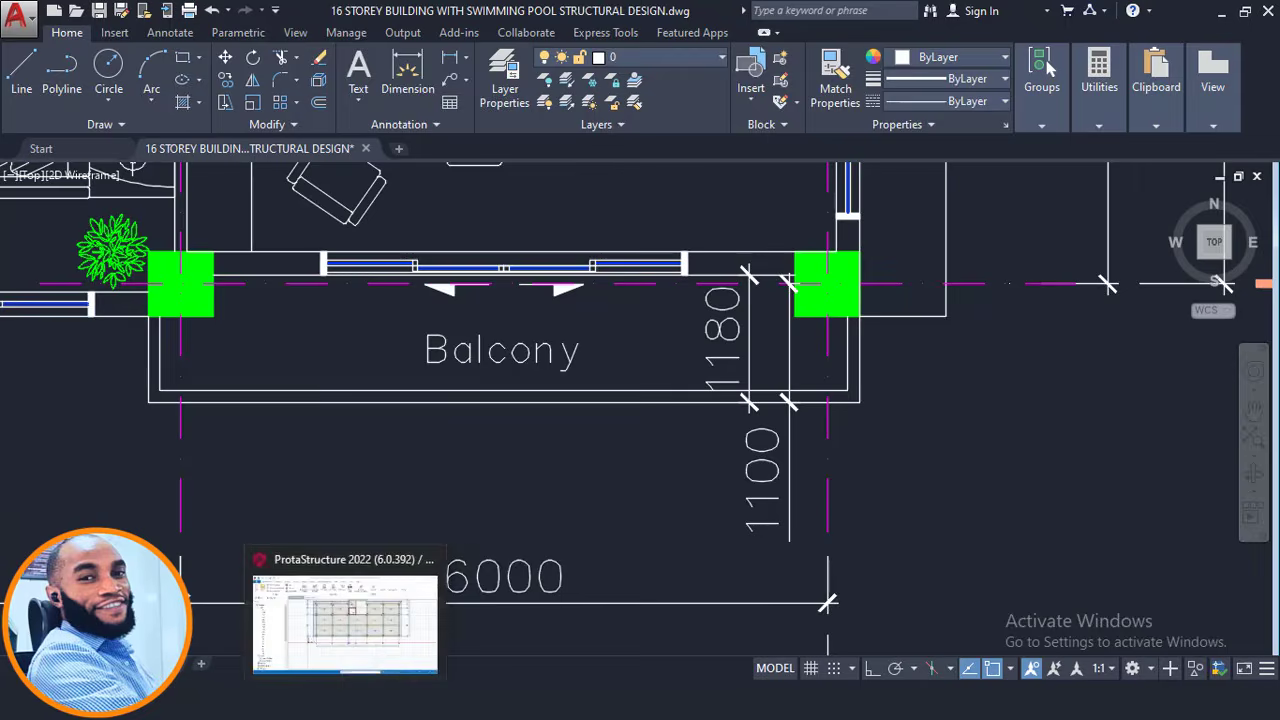
pyautogui.click(362, 618)
pyautogui.scroll(5, 905, 435)
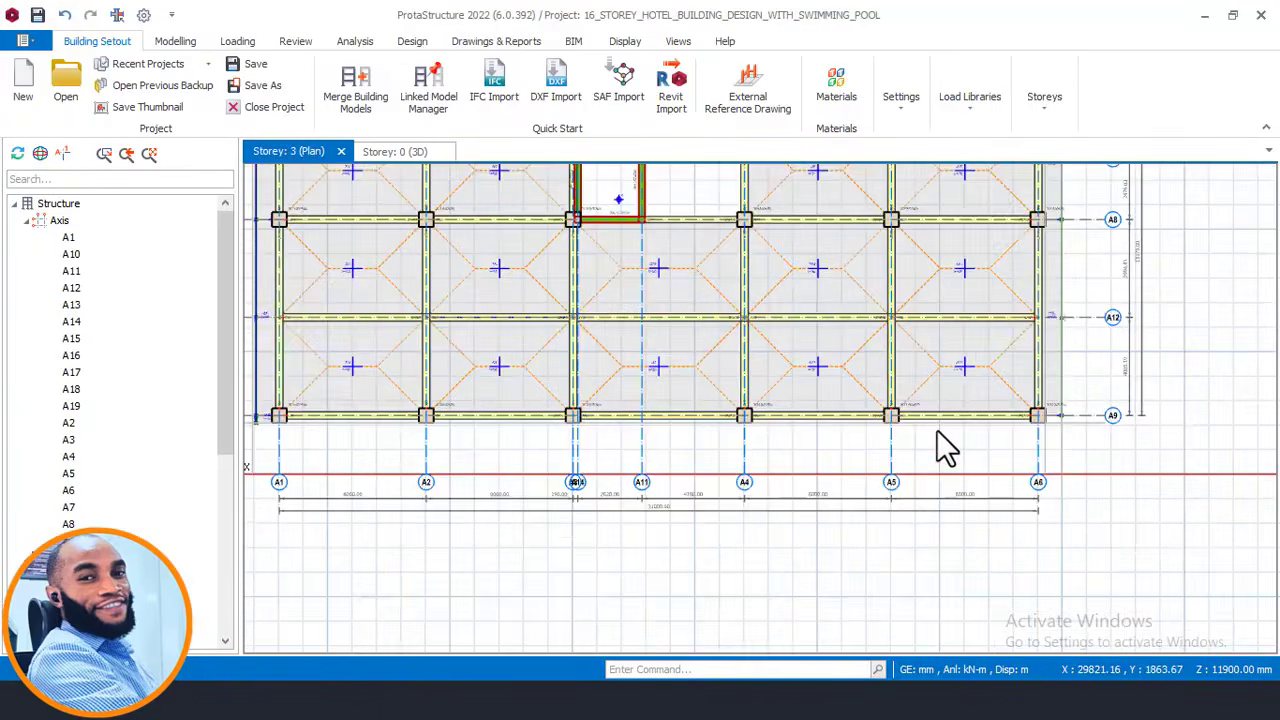
# Create new axis A20 at the outer corner of column 3C18 in the A5–A6 bay.
pyautogui.scroll(2, 870, 410)
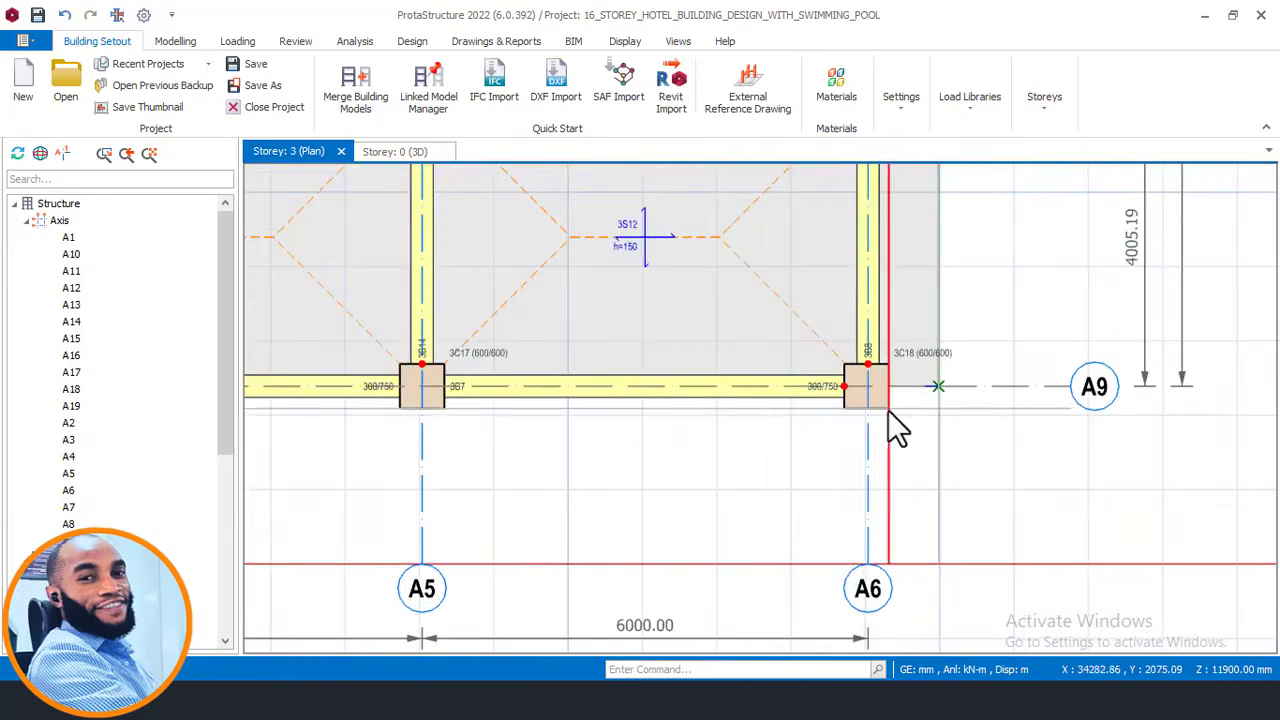
pyautogui.scroll(-3, 892, 418)
pyautogui.moveTo(863, 416); pyautogui.dragTo(1182, 467, button='middle')
pyautogui.moveTo(817, 457); pyautogui.dragTo(480, 429, button='middle')
pyautogui.scroll(2, 763, 430)
pyautogui.scroll(1, 770, 445)
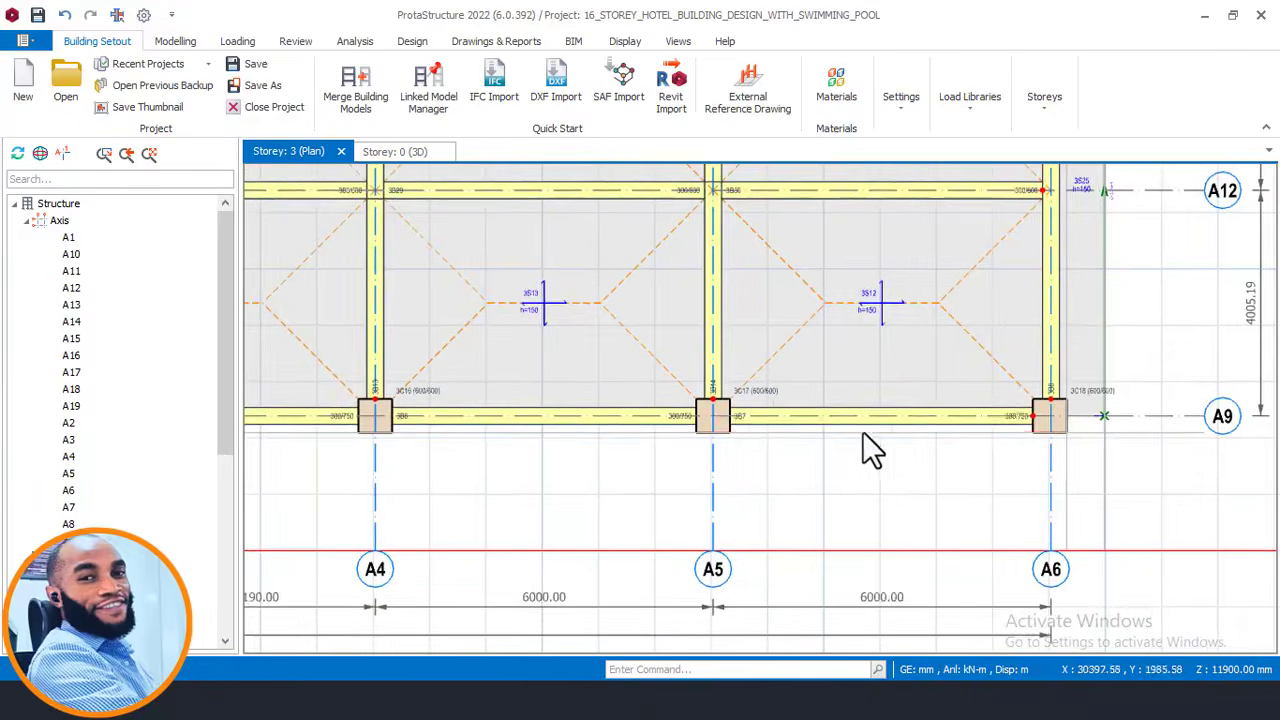
pyautogui.moveTo(866, 449); pyautogui.dragTo(737, 449, button='middle')
pyautogui.scroll(1, 840, 450)
pyautogui.click(977, 430)
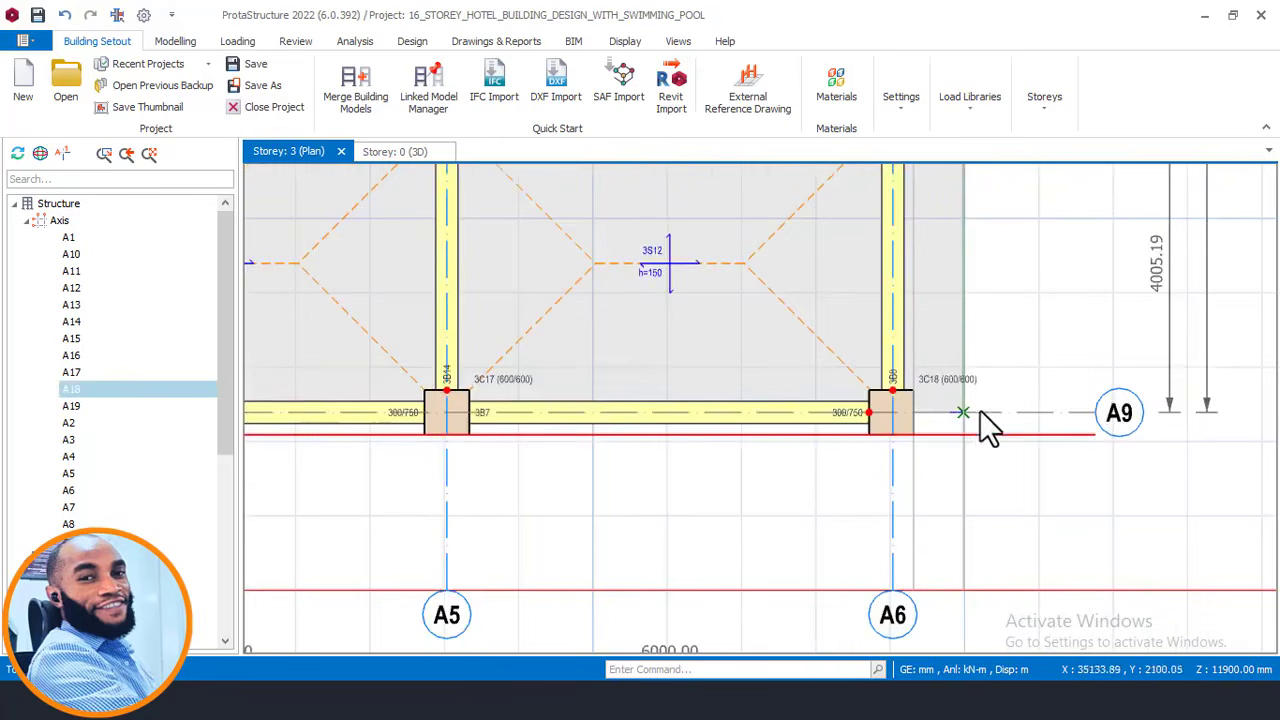
pyautogui.rightClick(990, 405)
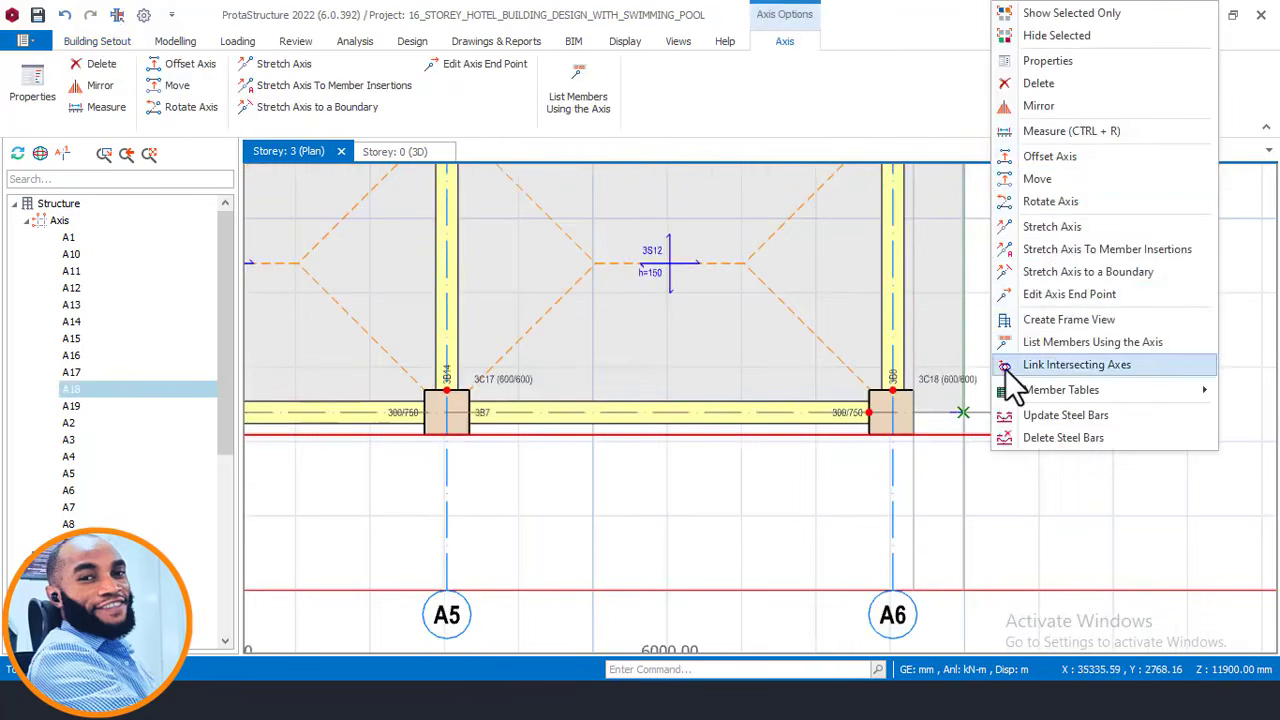
pyautogui.click(1054, 179)
pyautogui.scroll(2, 846, 420)
pyautogui.scroll(1, 889, 432)
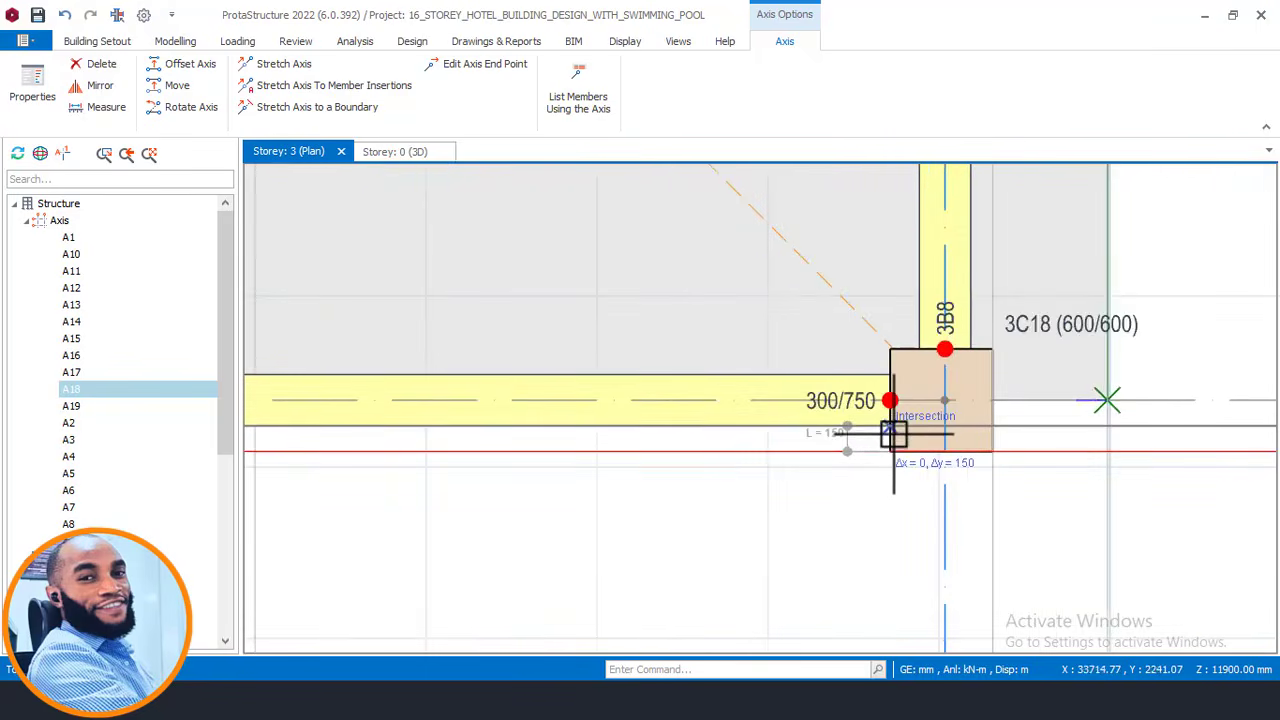
pyautogui.click(893, 428)
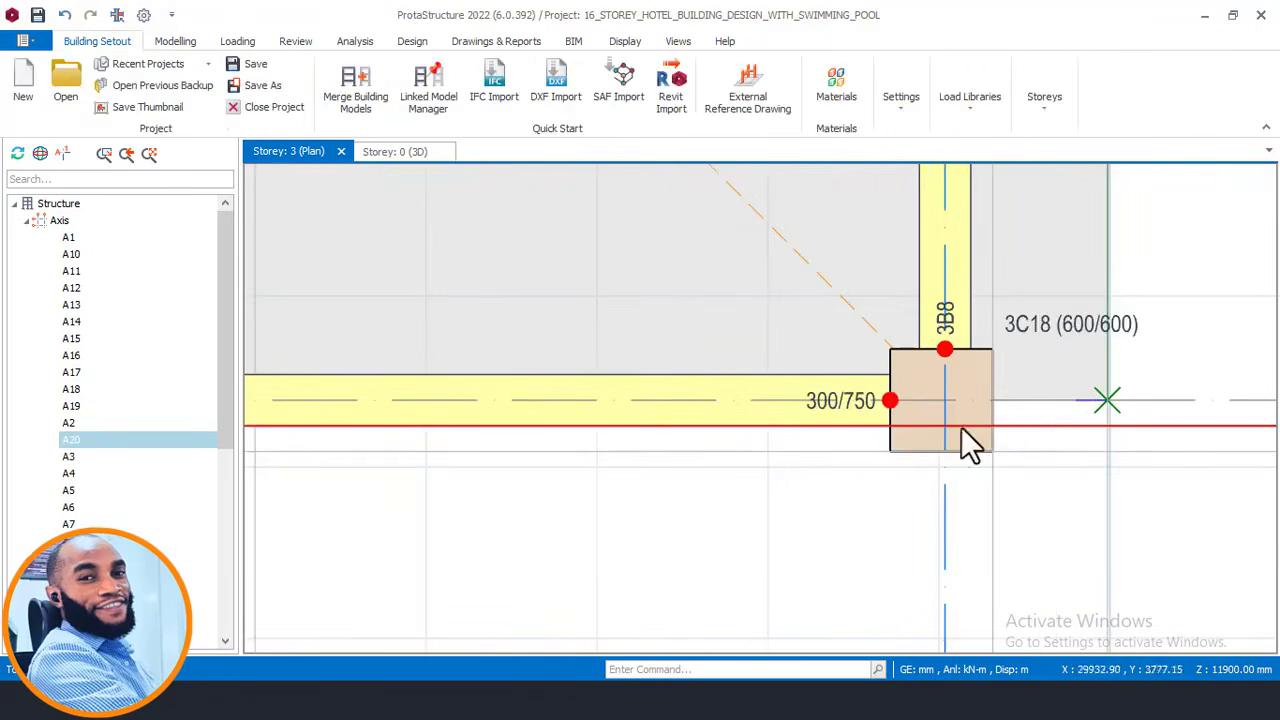
# Move axis A20 by -1180 mm to mark the balcony edge, then switch to AutoCAD.
pyautogui.click(1040, 424)
pyautogui.rightClick(1039, 424)
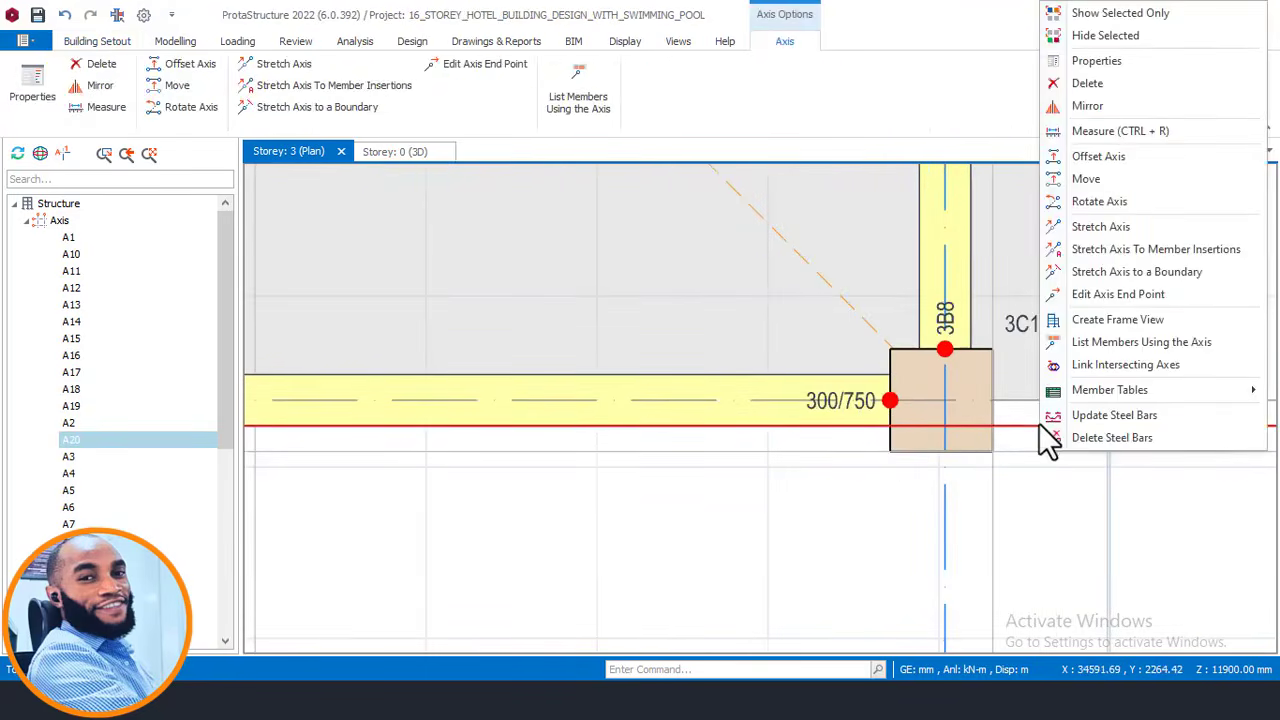
pyautogui.click(1097, 182)
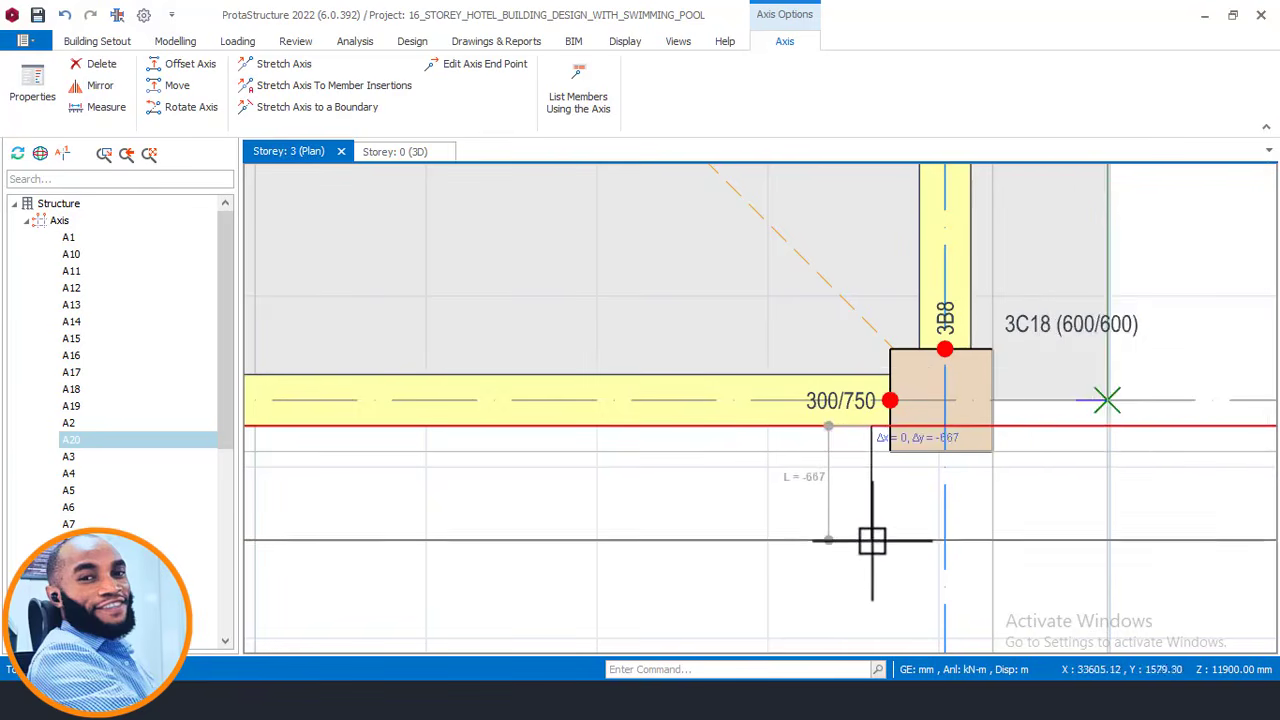
pyautogui.press('Tab')
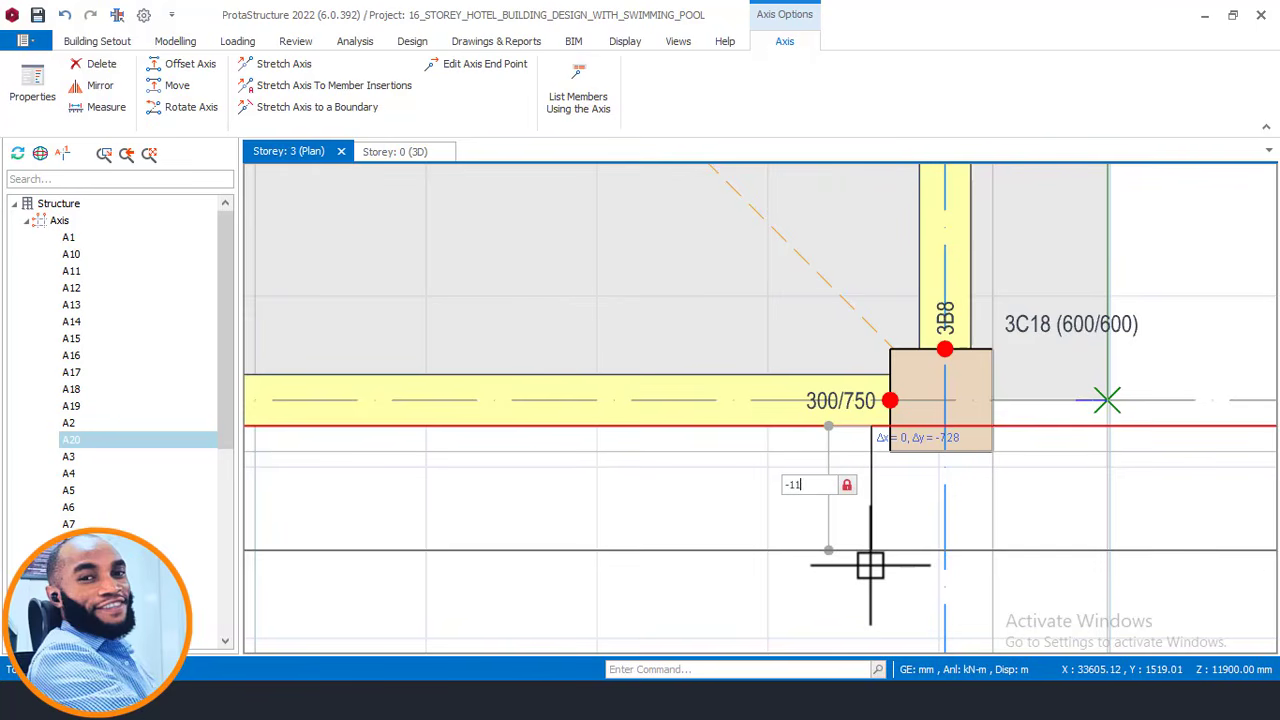
pyautogui.write('-1180')
pyautogui.press('Return')
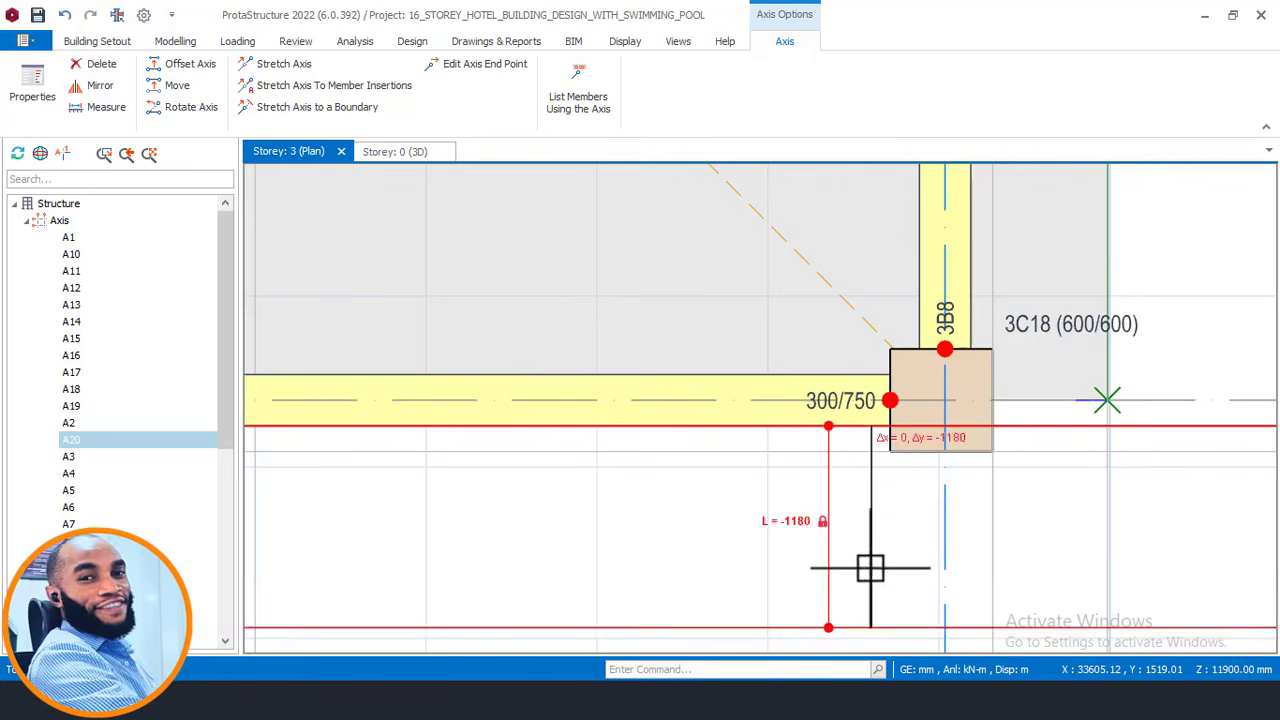
pyautogui.scroll(-4, 829, 409)
pyautogui.press('Escape')
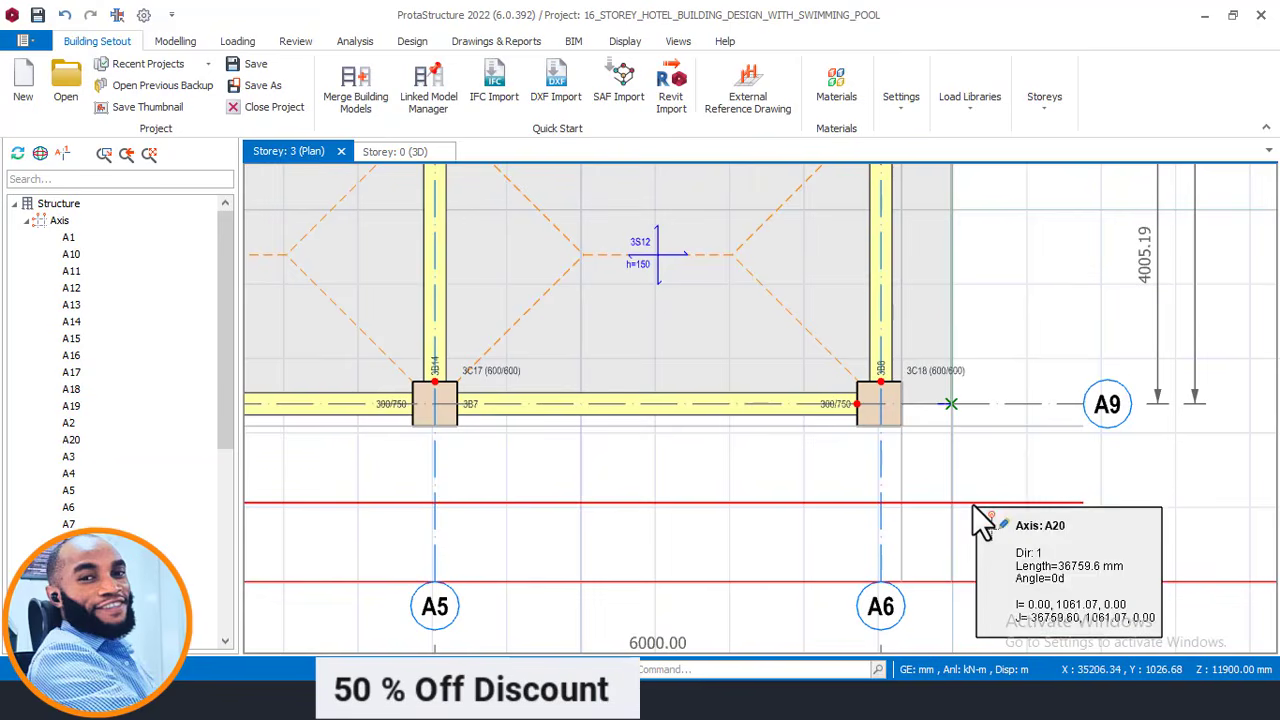
pyautogui.scroll(-1, 1003, 460)
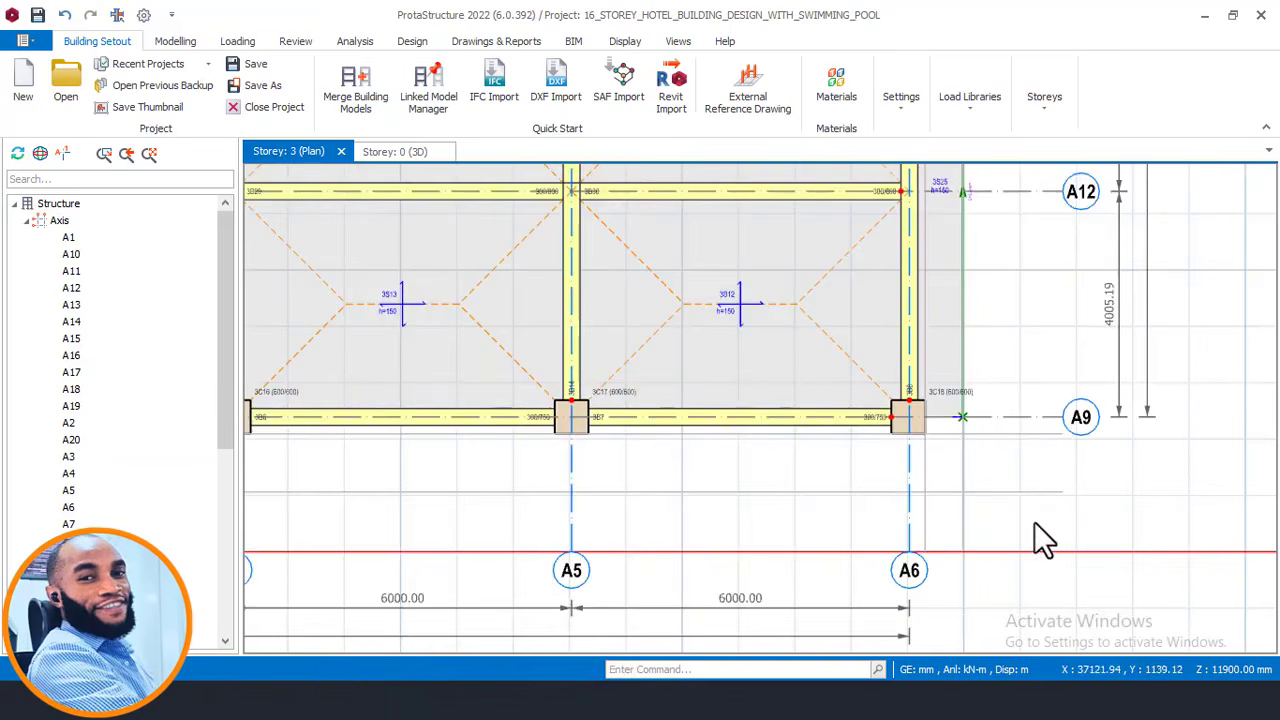
pyautogui.scroll(1, 867, 513)
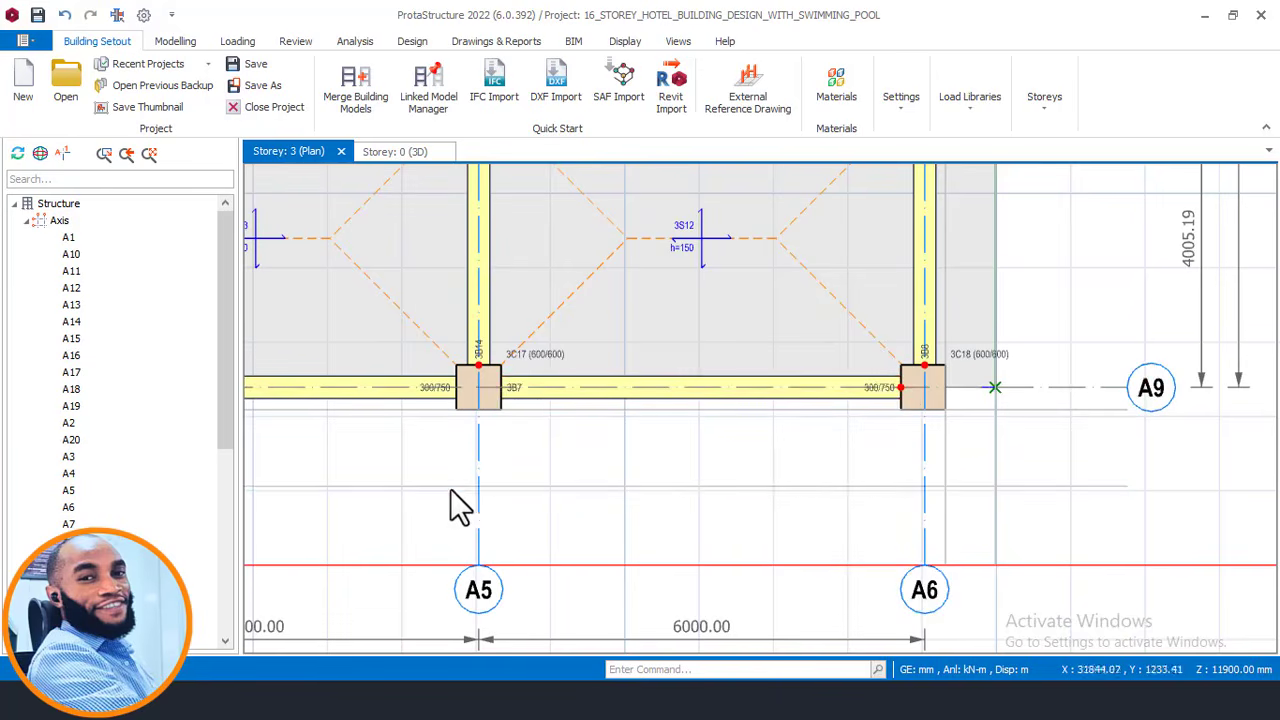
pyautogui.click(303, 702)
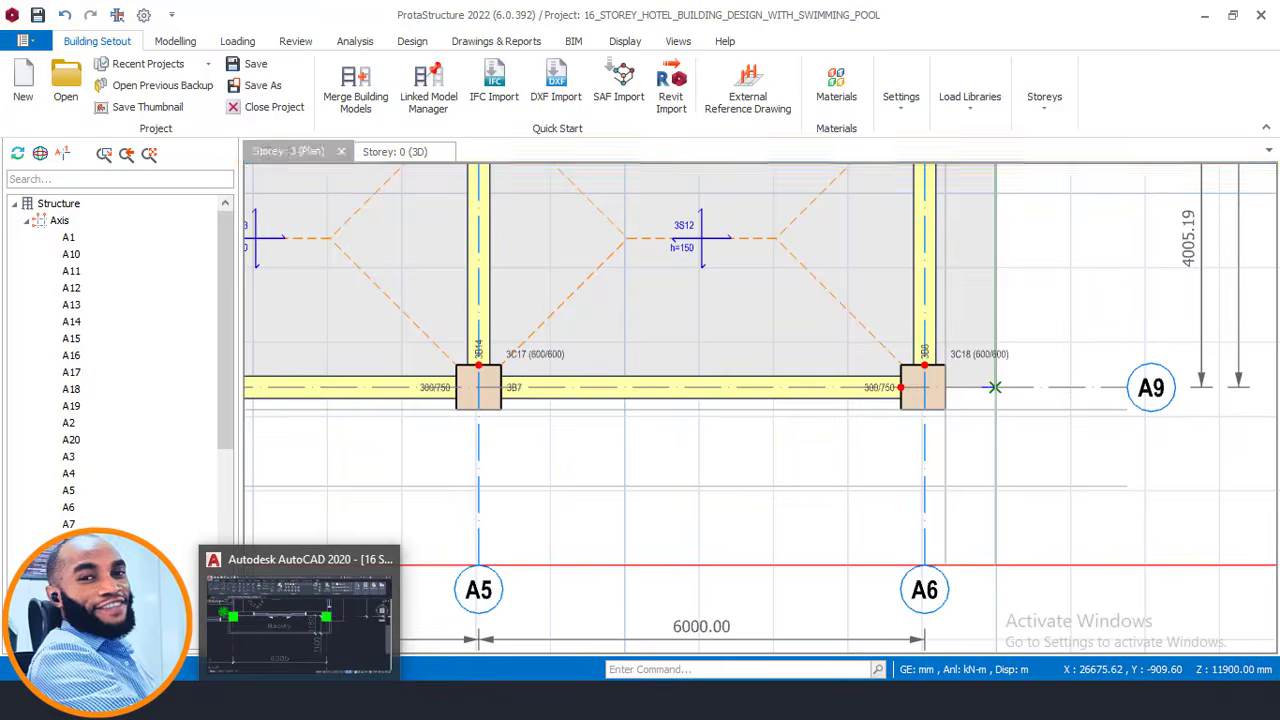
pyautogui.scroll(-2, 732, 460)
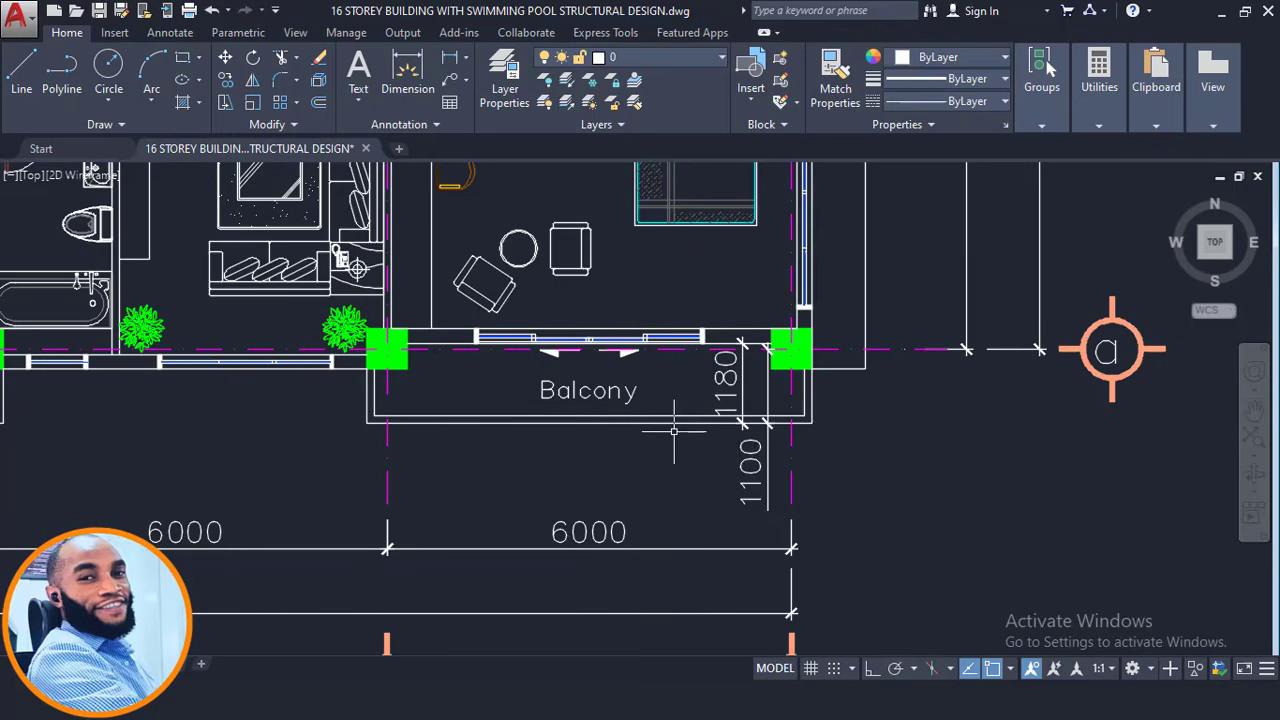
pyautogui.scroll(-4, 674, 431)
pyautogui.scroll(-2, 742, 391)
pyautogui.moveTo(664, 399); pyautogui.dragTo(837, 427, button='middle')
pyautogui.scroll(4, 924, 408)
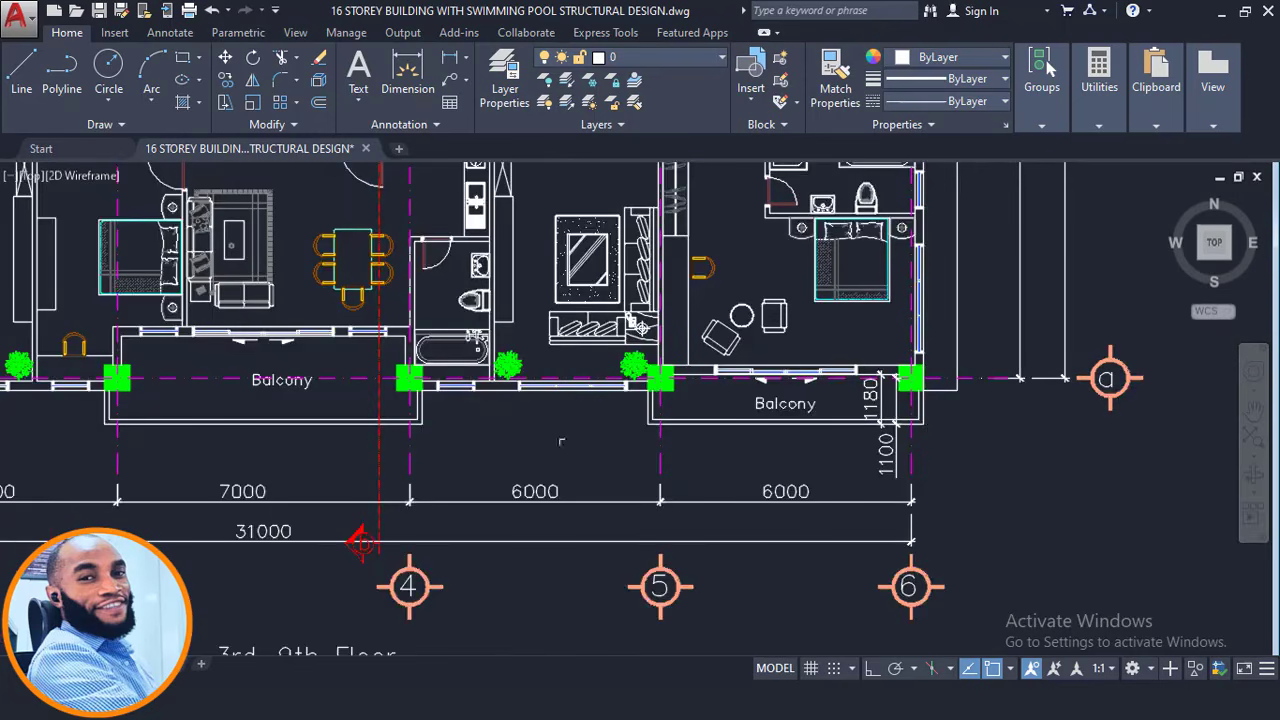
pyautogui.moveTo(346, 700)
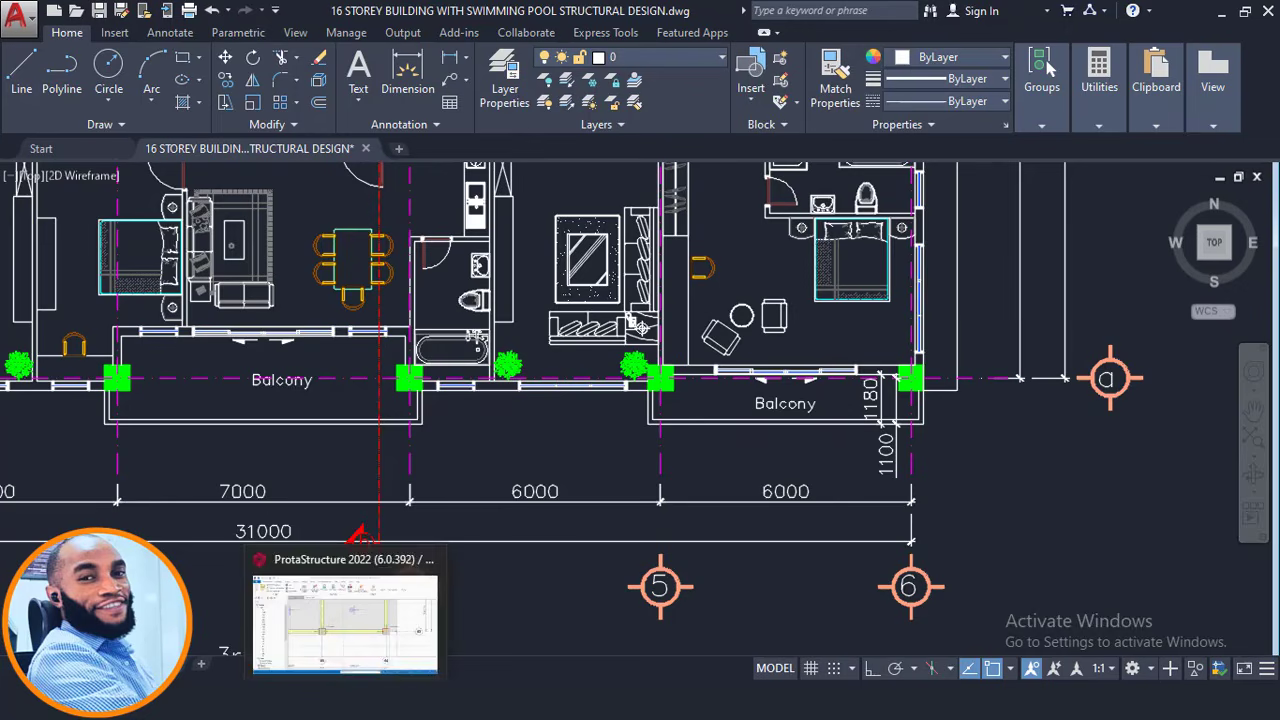
pyautogui.click(345, 615)
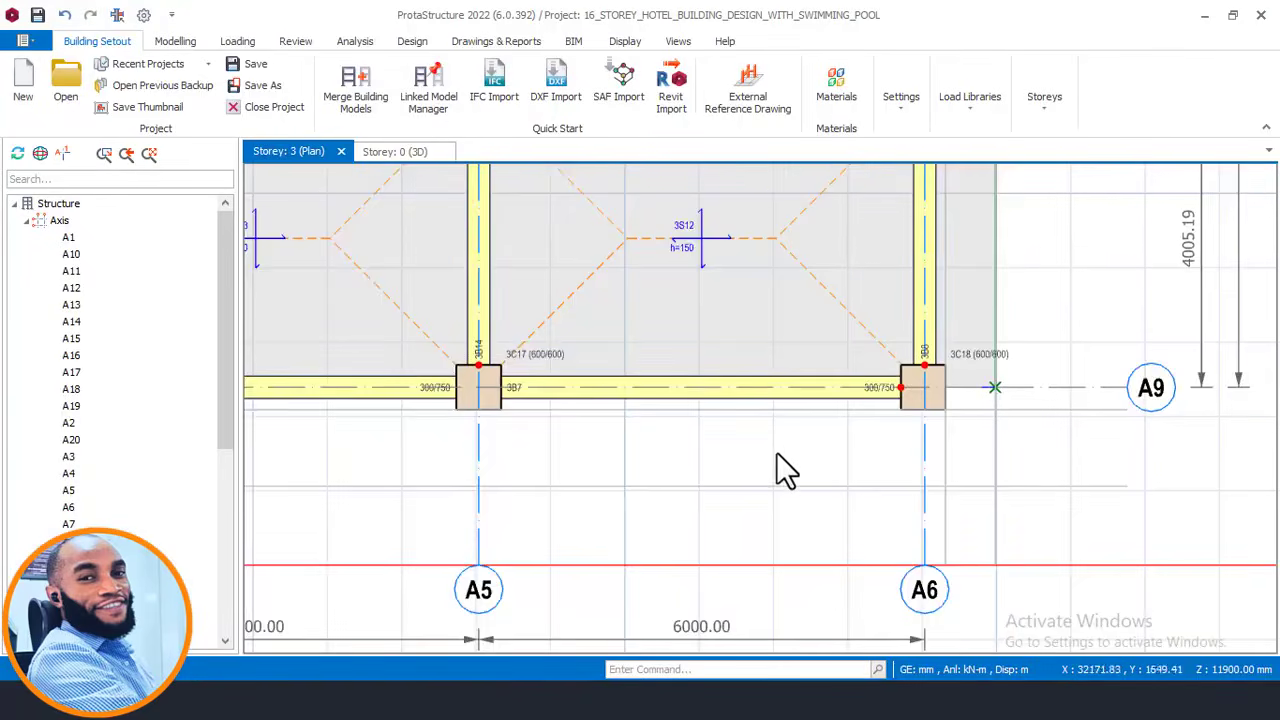
# Set the slab's cantilever length to 1180 mm and insert cantilever slab 3S26 below the A5–A6 beam.
pyautogui.scroll(-3, 898, 390)
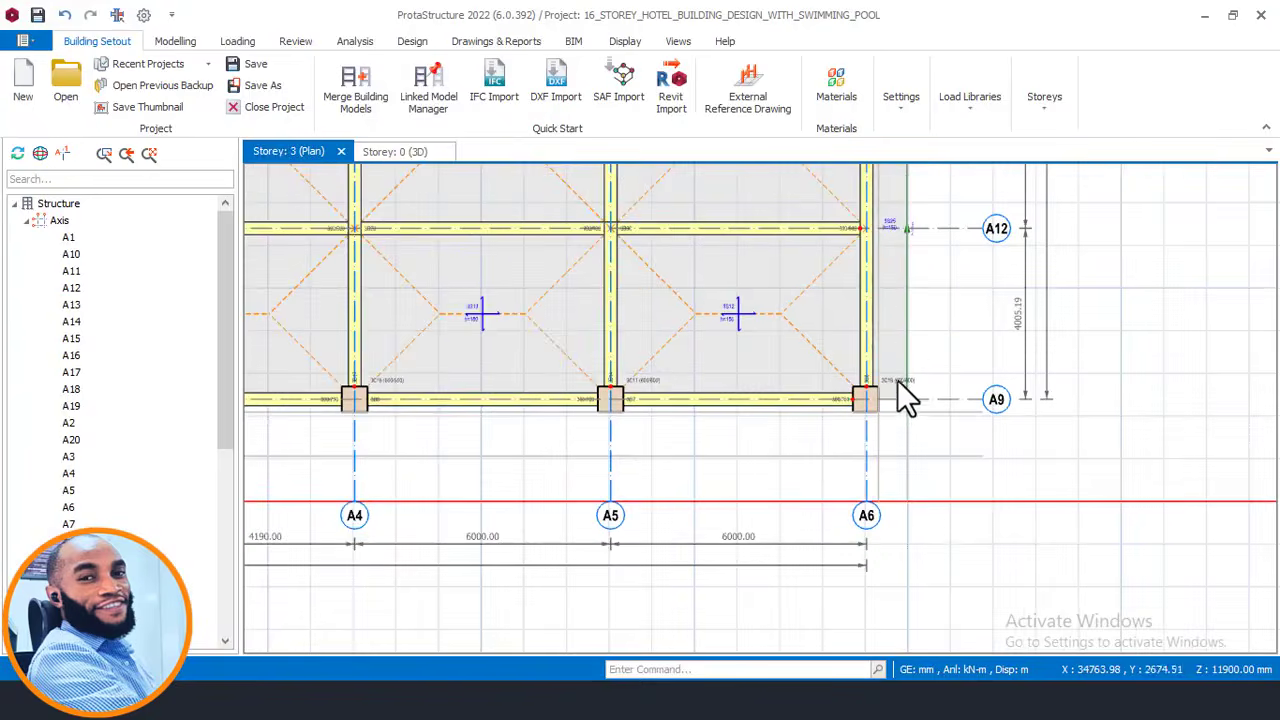
pyautogui.click(896, 219)
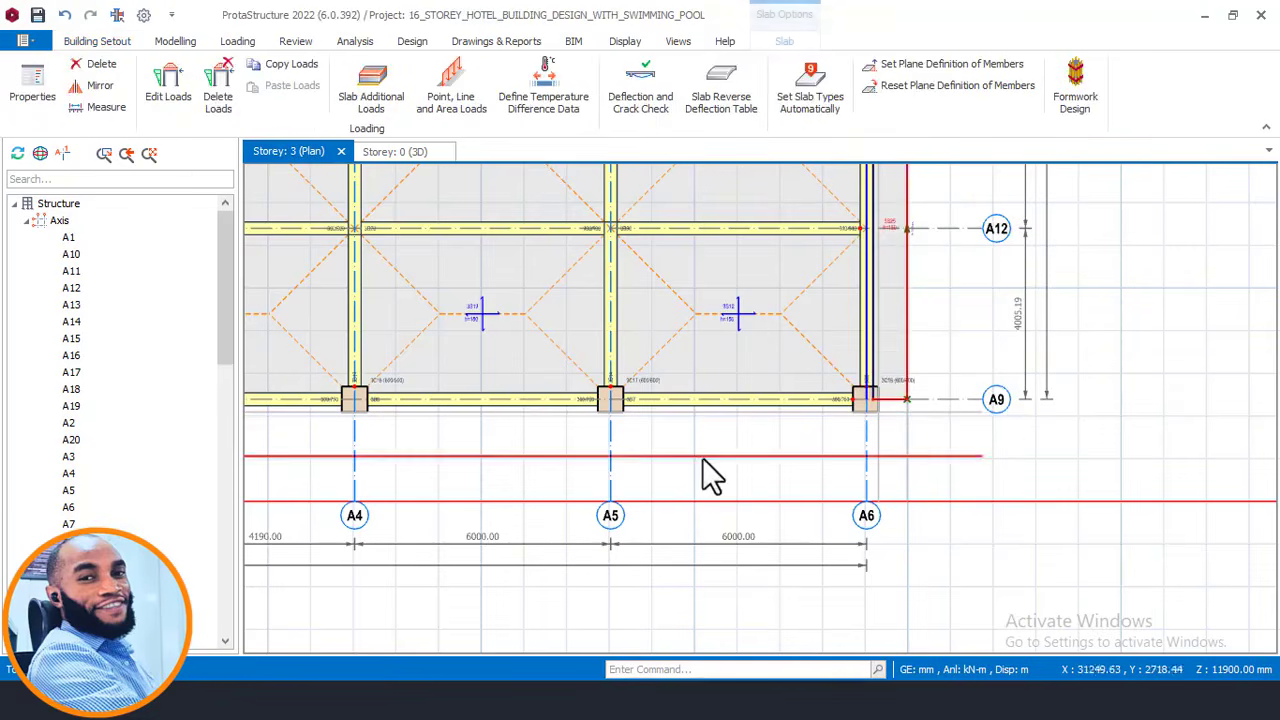
pyautogui.rightClick(720, 420)
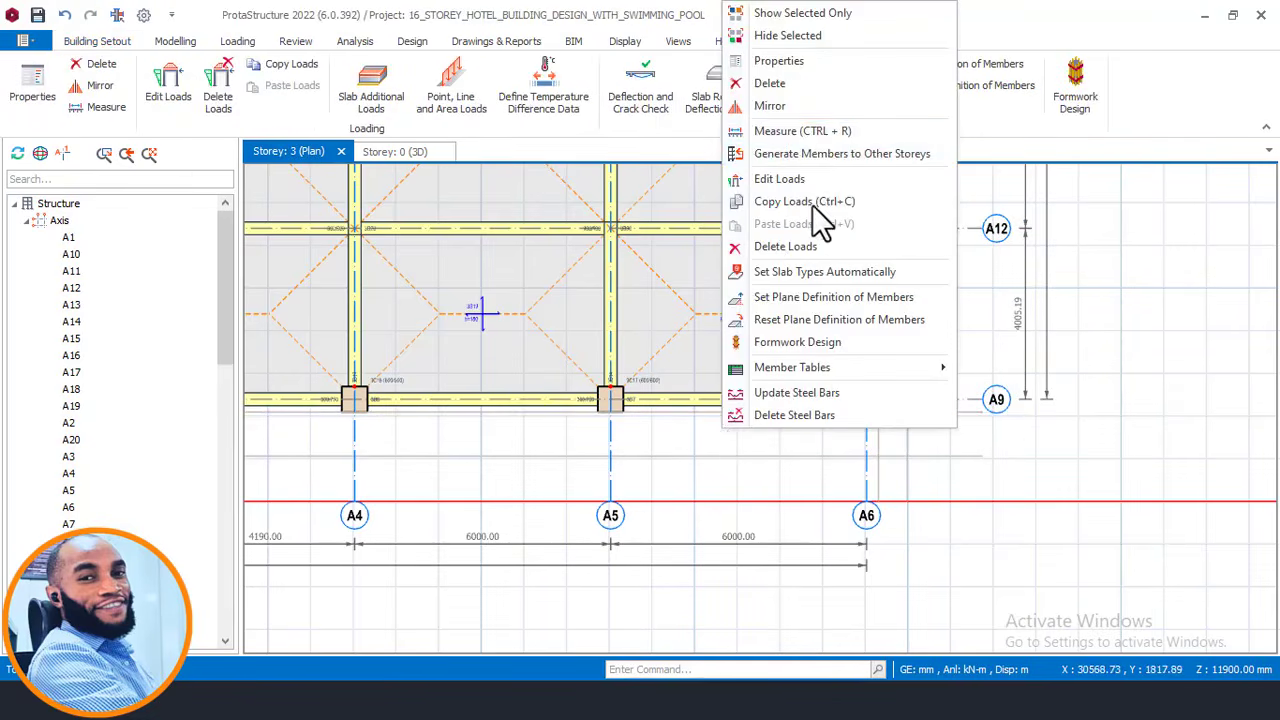
pyautogui.press('Escape')
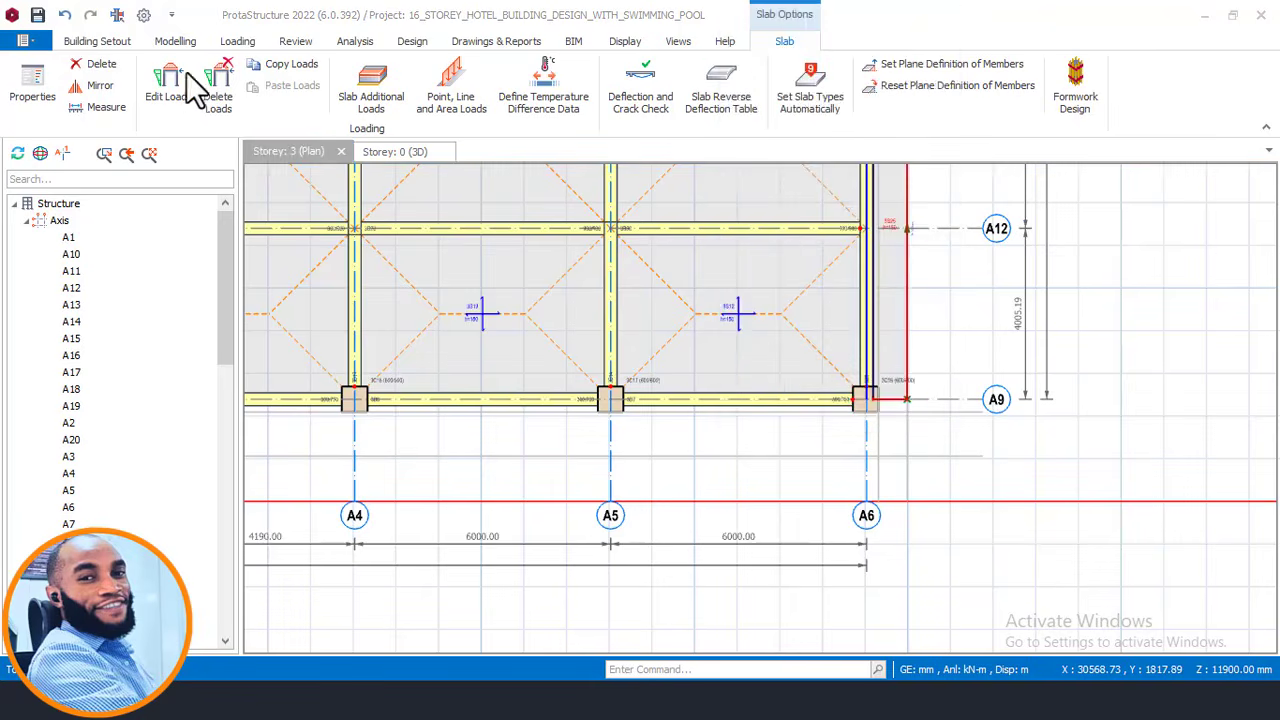
pyautogui.rightClick(961, 413)
pyautogui.click(1021, 66)
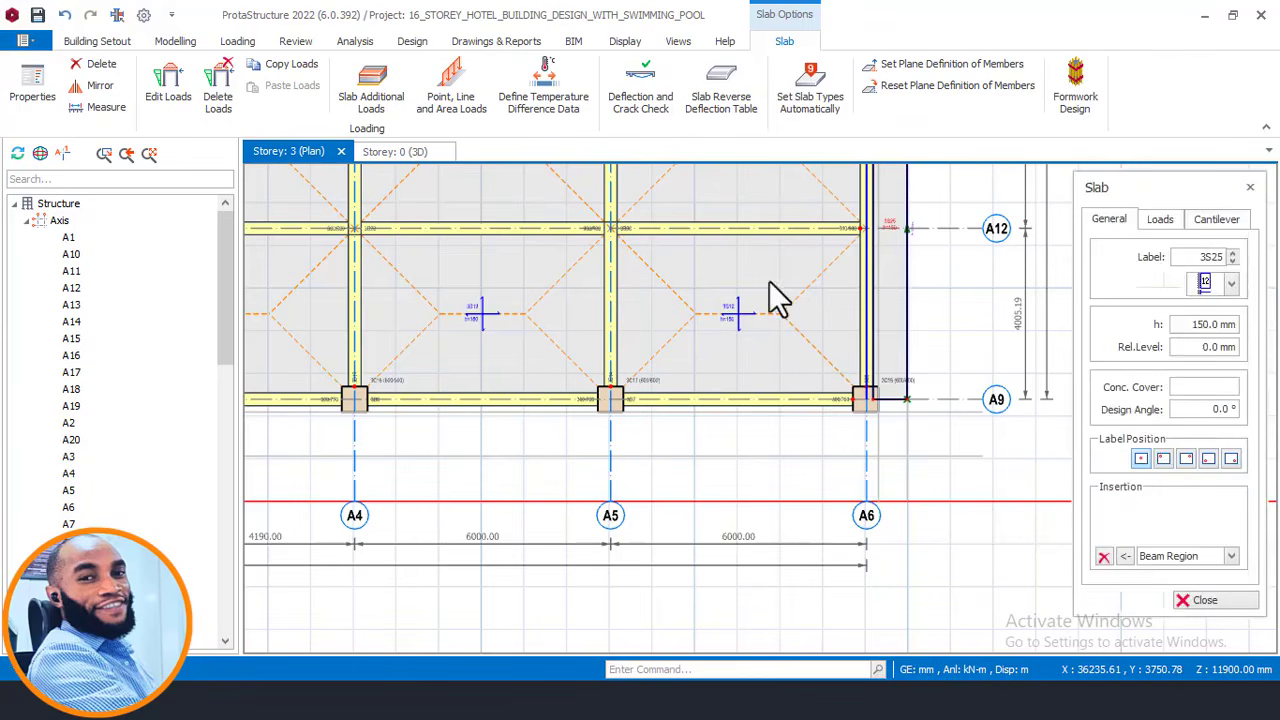
pyautogui.click(1205, 222)
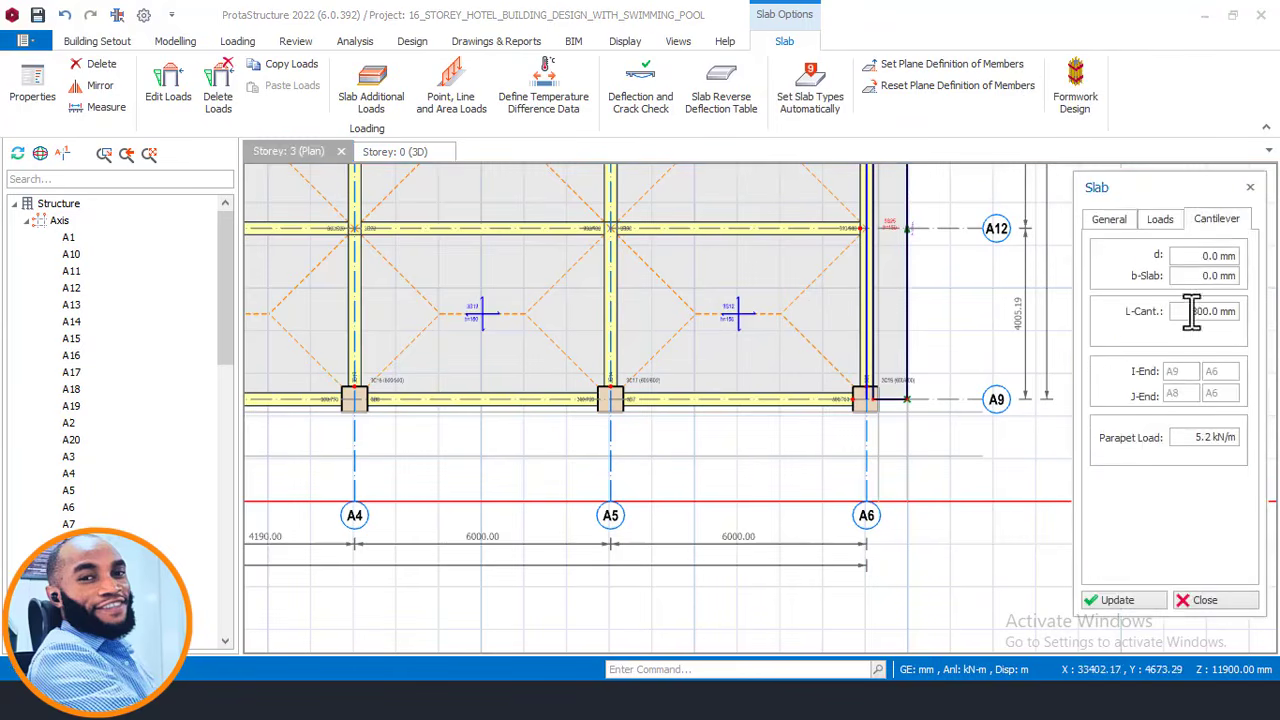
pyautogui.moveTo(1191, 311); pyautogui.dragTo(1248, 312)
pyautogui.write('1180')
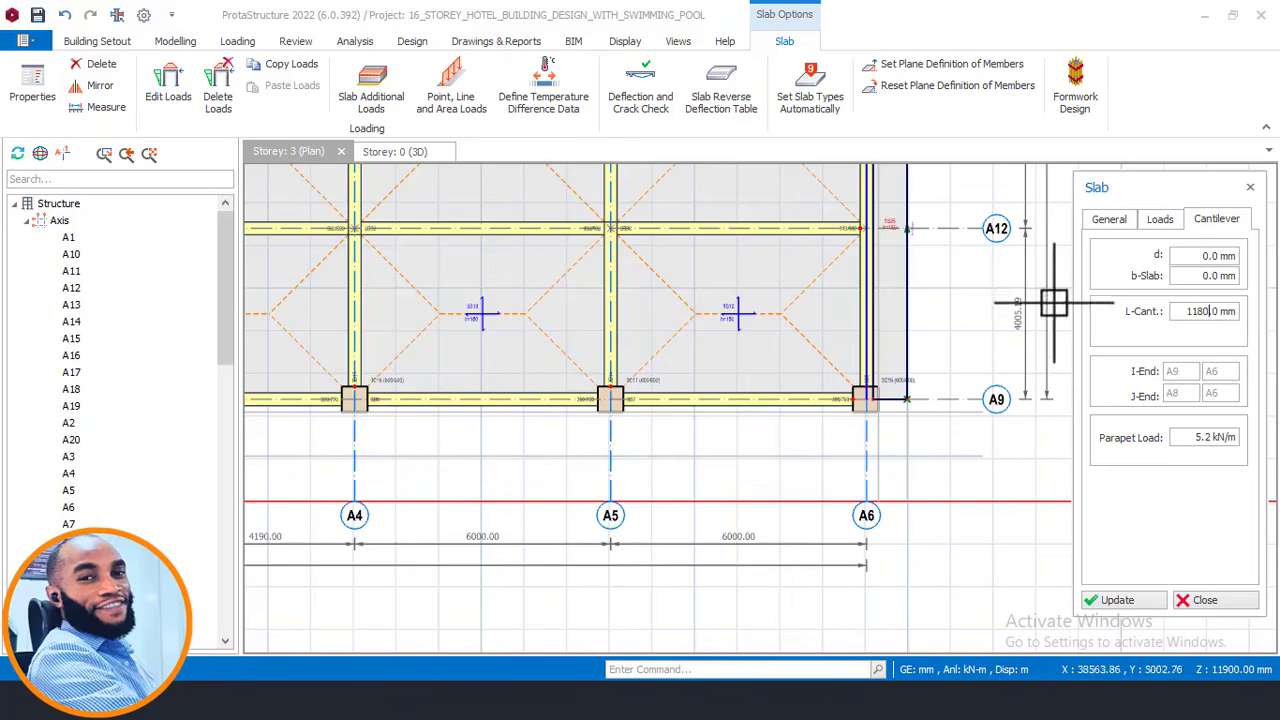
pyautogui.scroll(4, 834, 400)
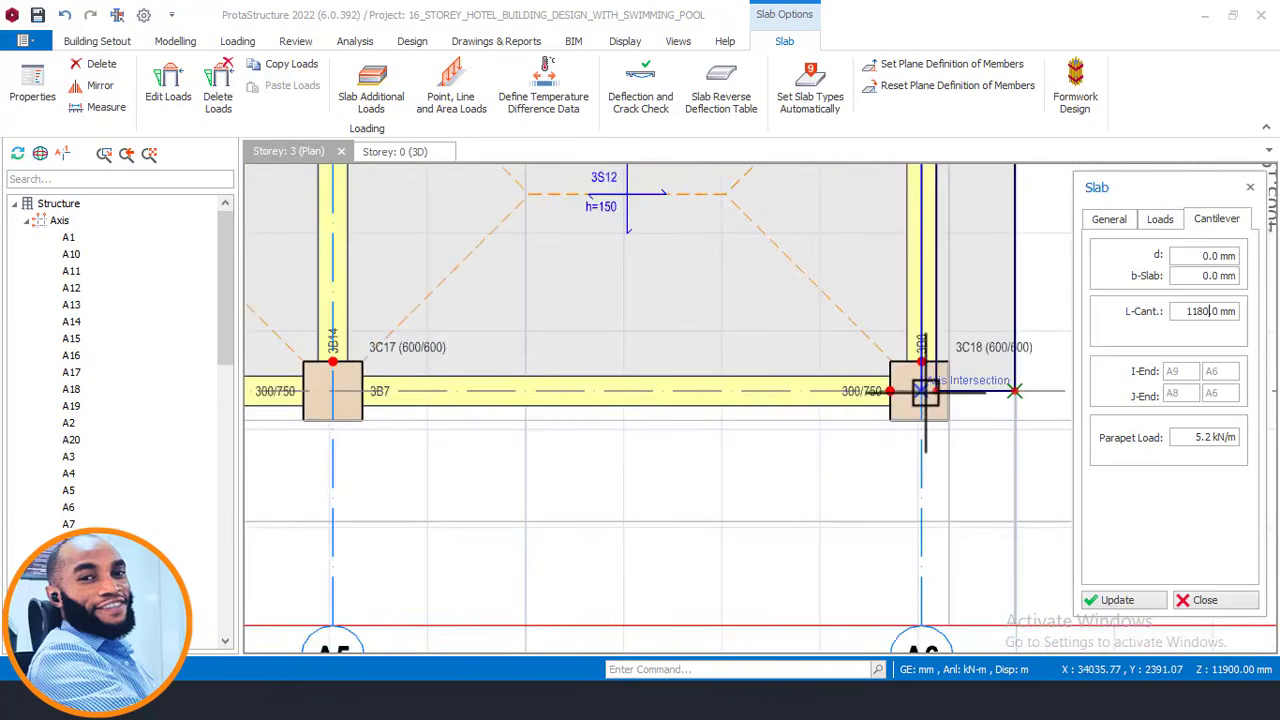
pyautogui.scroll(-2, 920, 391)
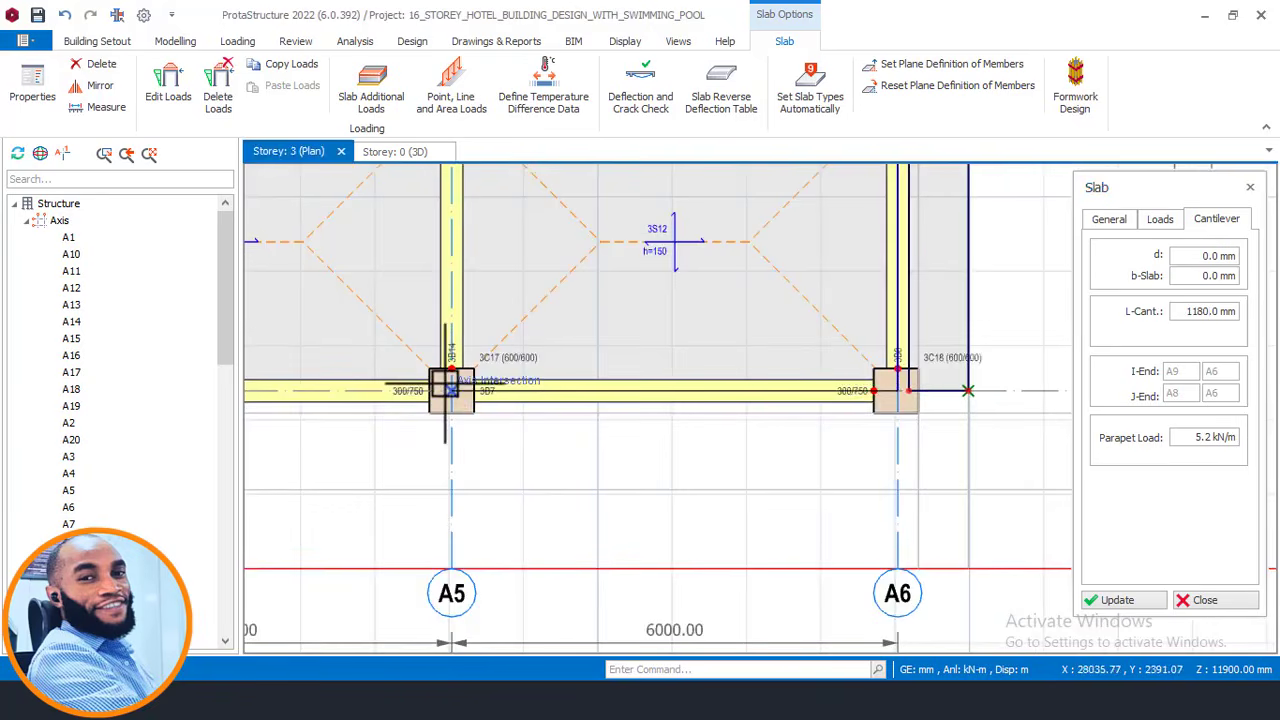
pyautogui.click(553, 507)
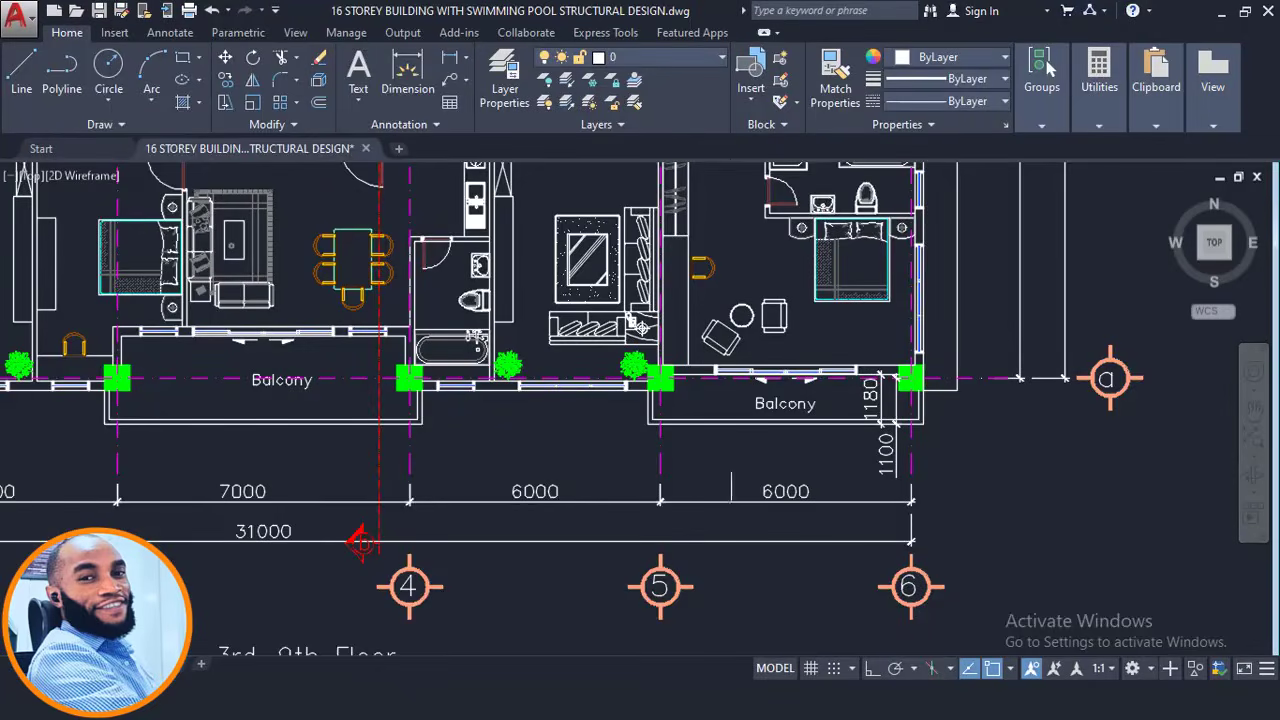
# Check the 1180 balcony depths at axes 1–4 in AutoCAD, then return to ProtaStructure.
pyautogui.scroll(-3, 779, 410)
pyautogui.scroll(3, 739, 415)
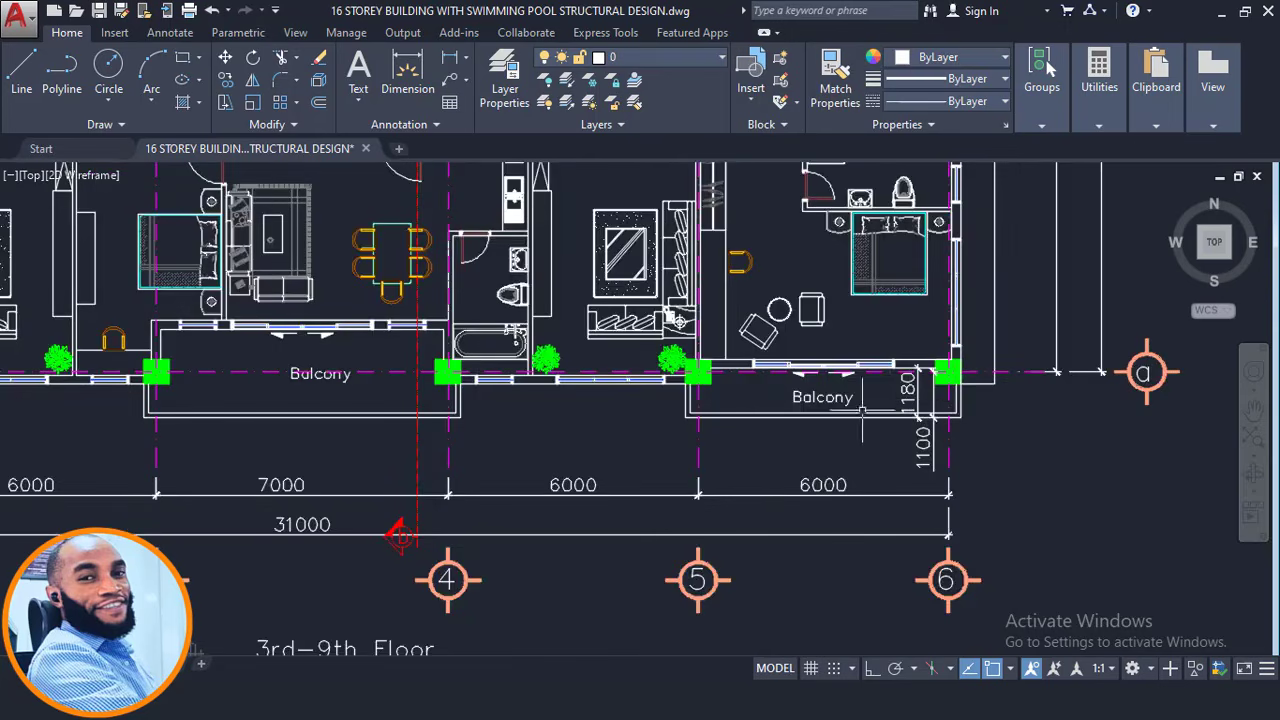
pyautogui.scroll(-2, 884, 405)
pyautogui.scroll(3, 651, 415)
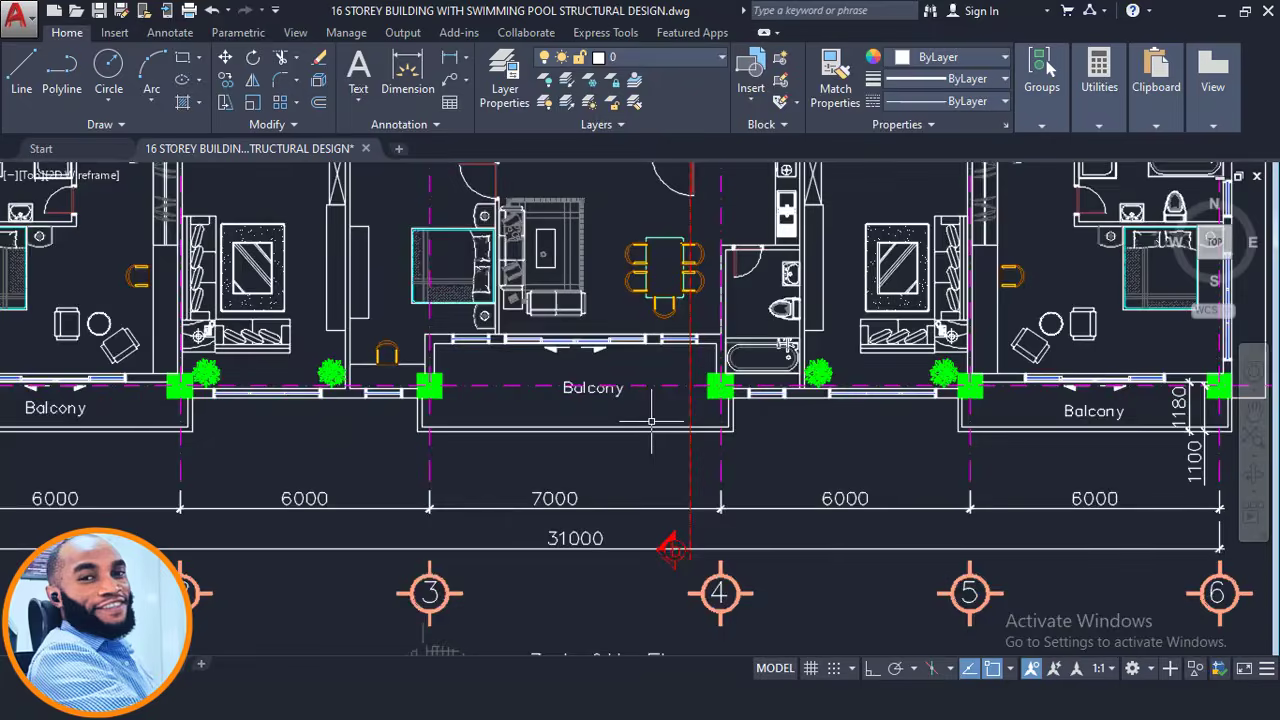
pyautogui.moveTo(650, 412); pyautogui.dragTo(945, 424, button='middle')
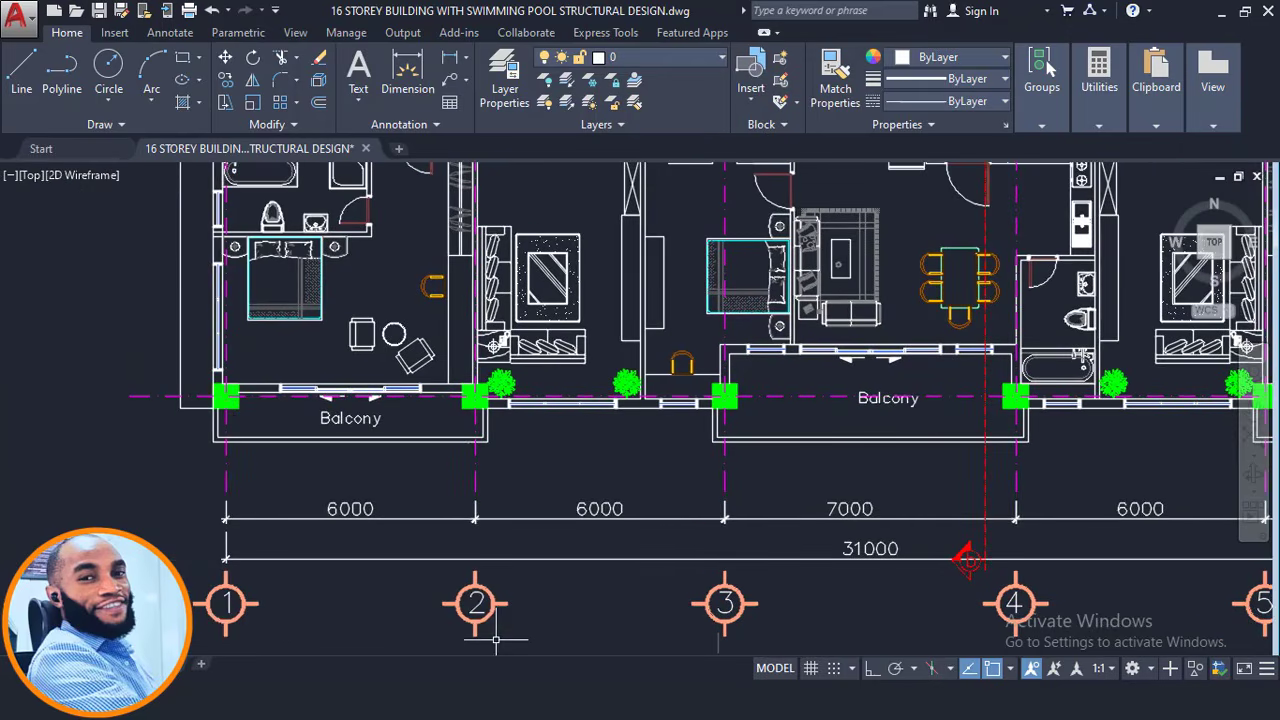
pyautogui.click(345, 700)
pyautogui.scroll(-5, 900, 450)
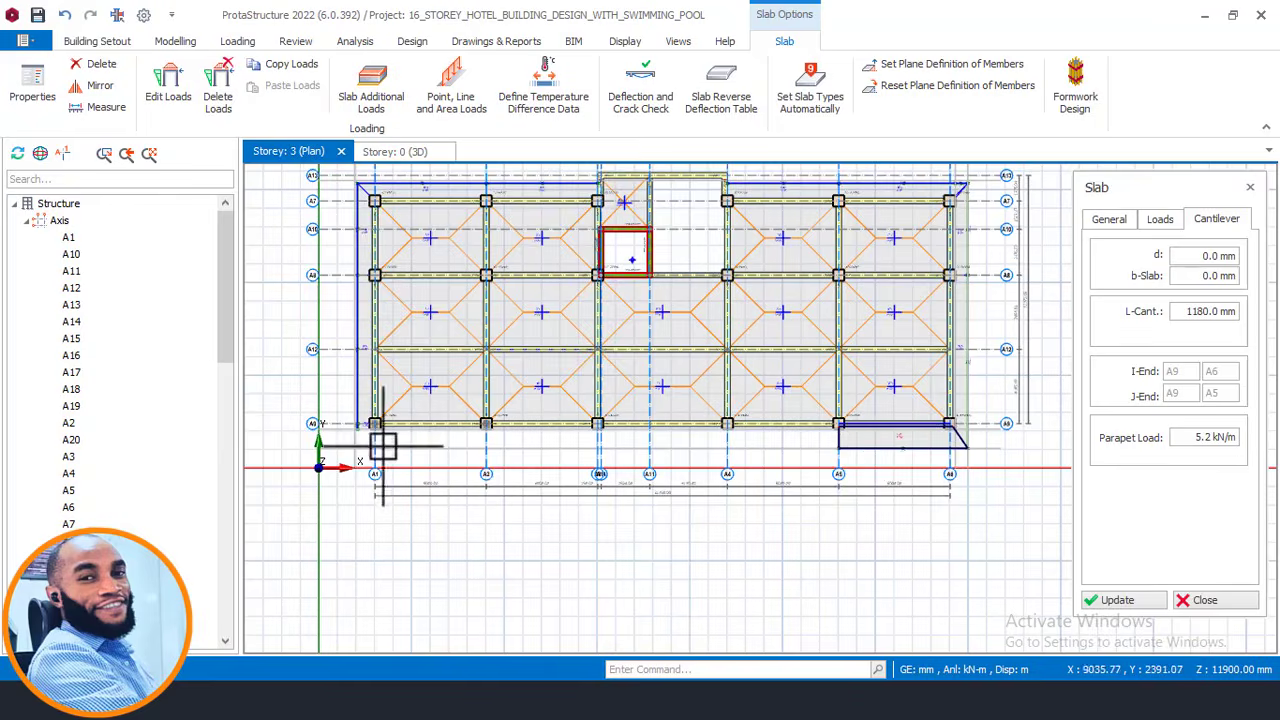
# Insert 1180 mm cantilever slab 3S27 from column A1 to A2, then view AutoCAD's central balcony.
pyautogui.scroll(5, 383, 447)
pyautogui.click(360, 398)
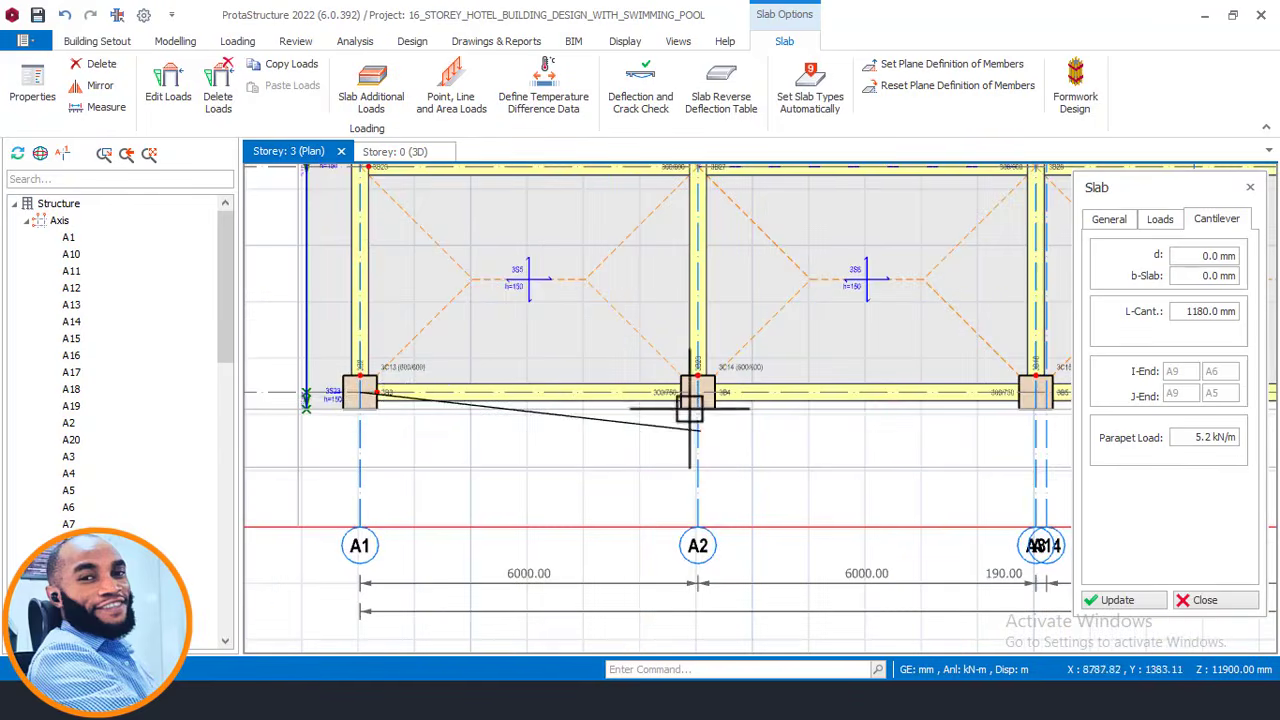
pyautogui.click(695, 388)
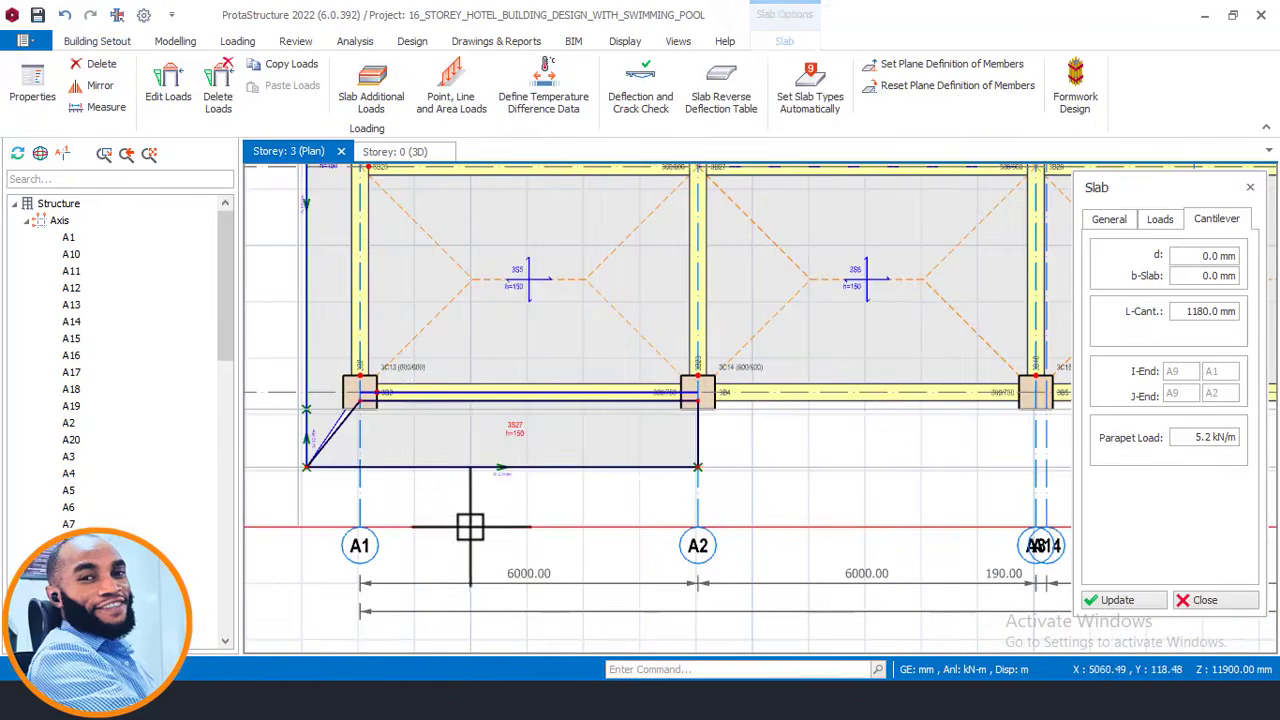
pyautogui.scroll(-3, 455, 590)
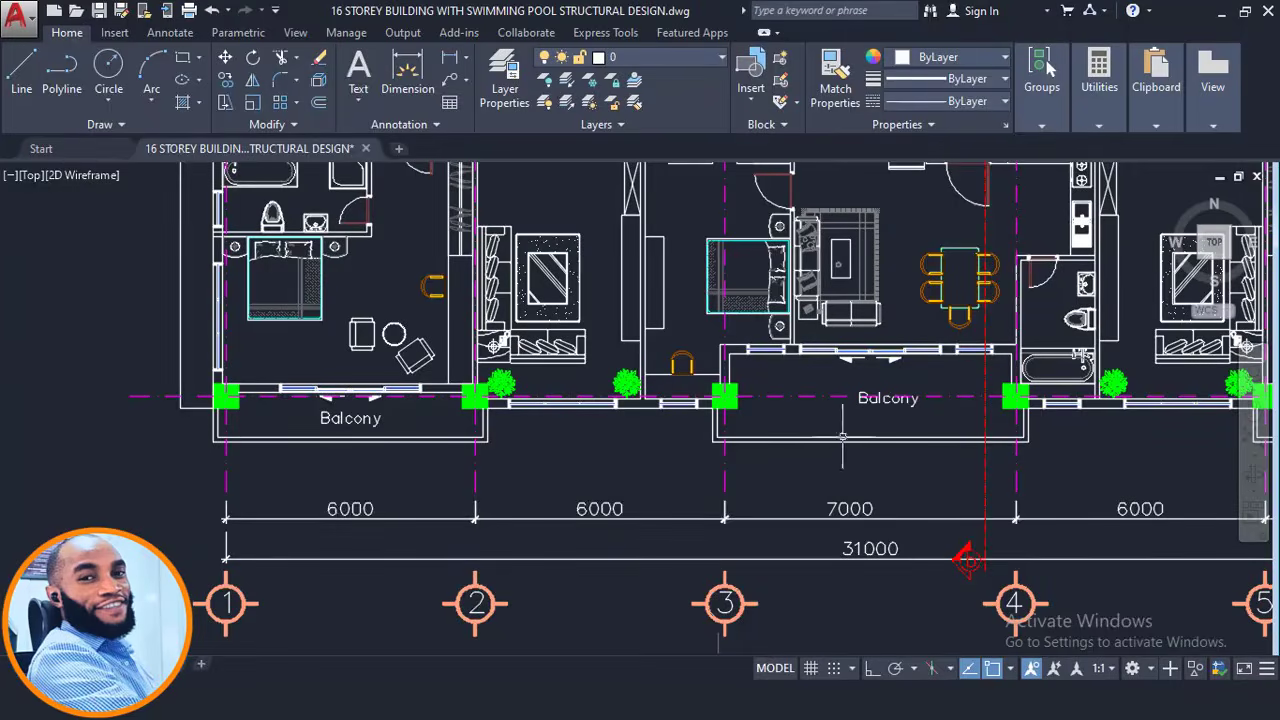
pyautogui.moveTo(842, 437); pyautogui.dragTo(672, 437, button='middle')
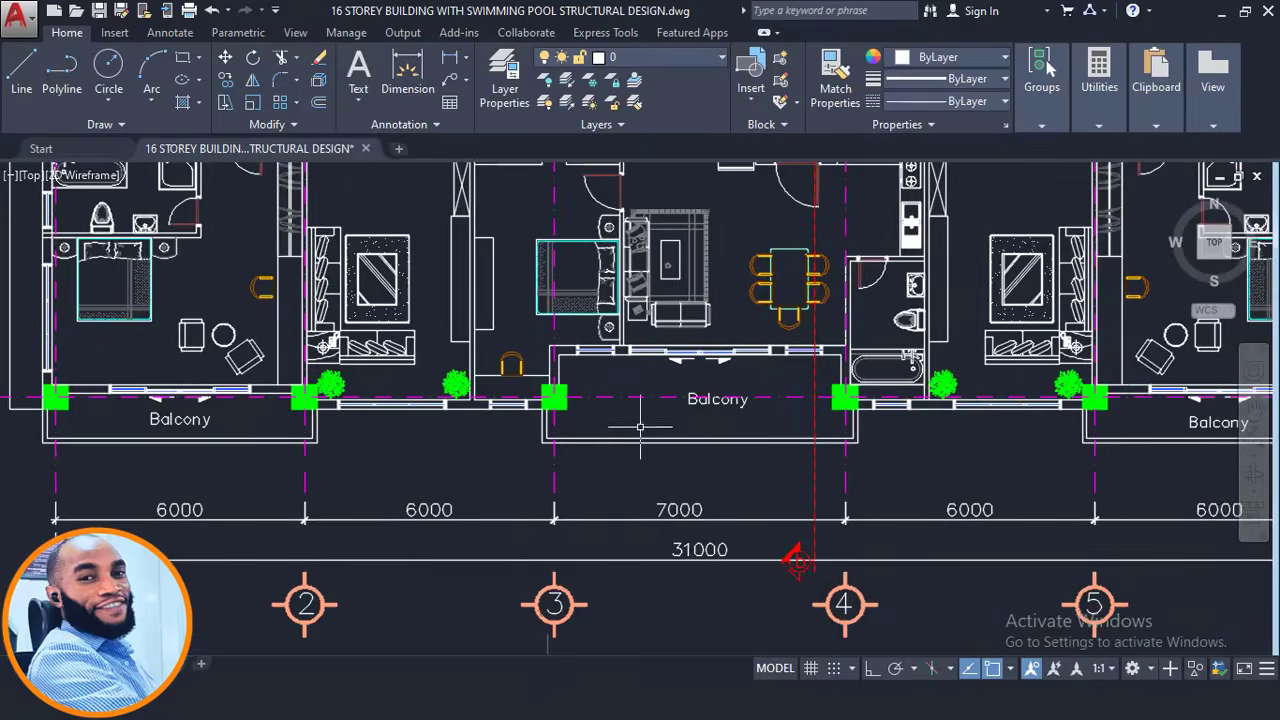
pyautogui.scroll(2, 623, 409)
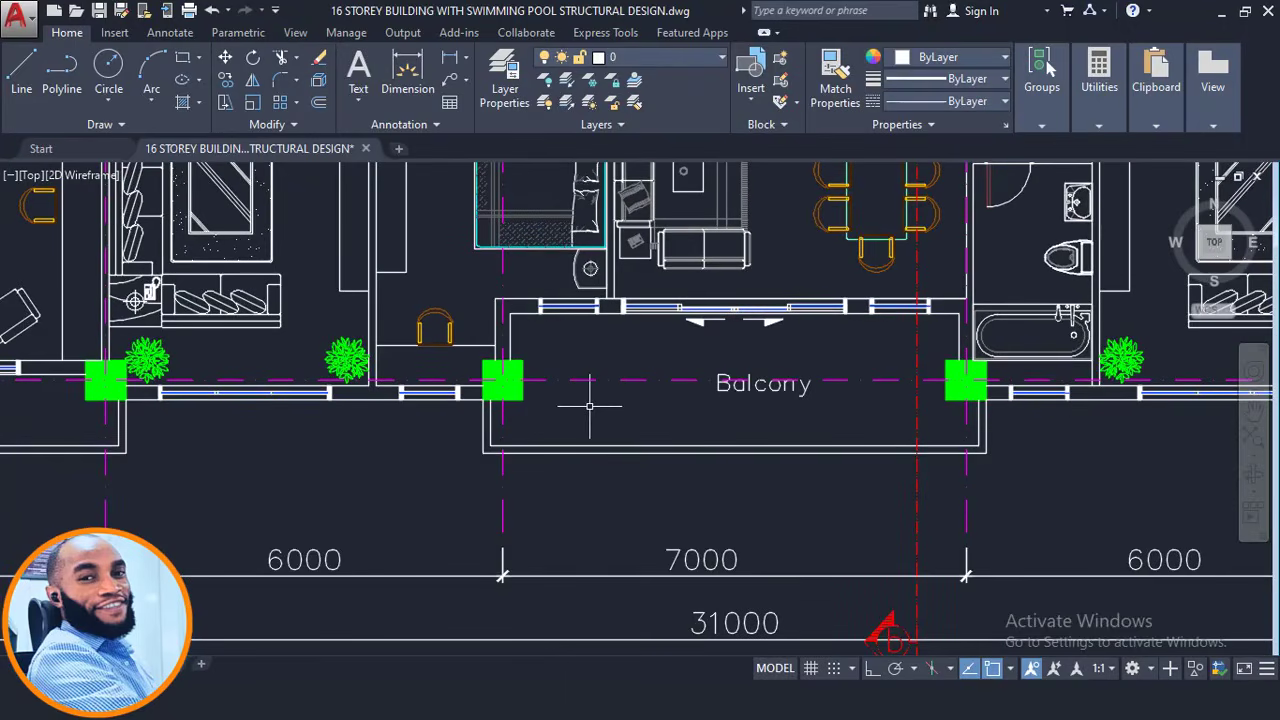
pyautogui.scroll(2, 562, 402)
pyautogui.scroll(-4, 552, 402)
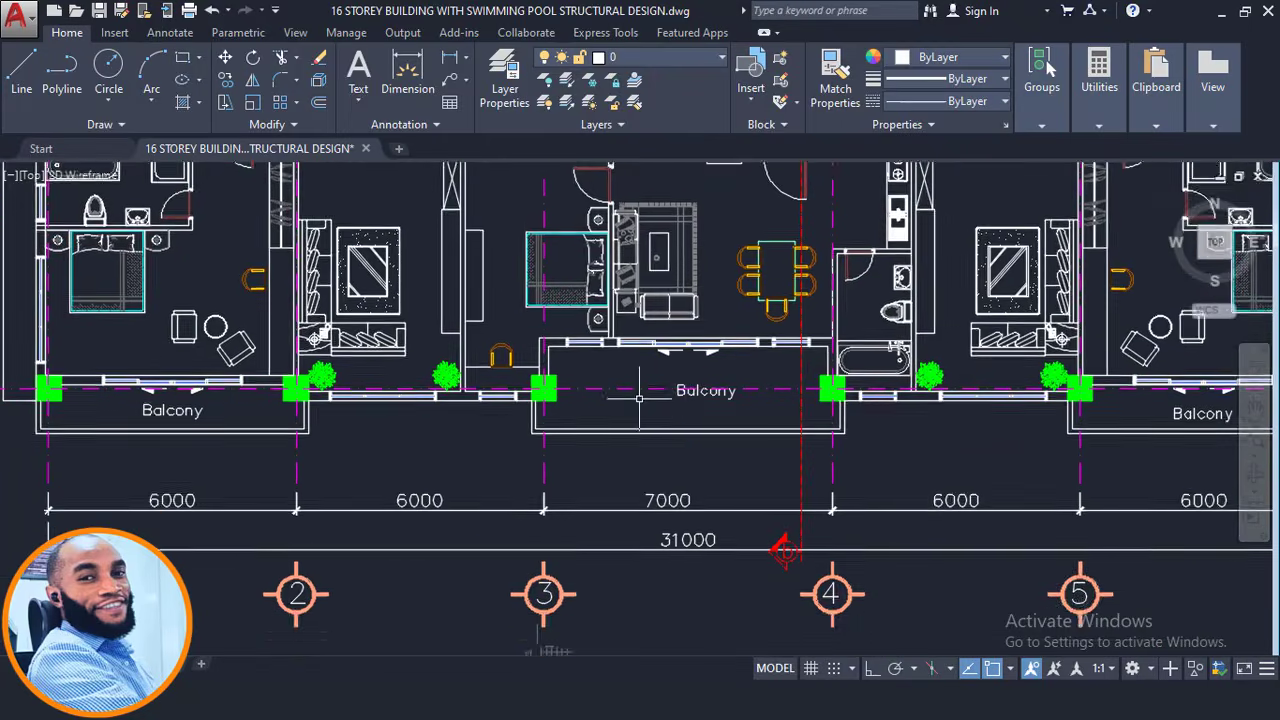
pyautogui.moveTo(640, 400); pyautogui.dragTo(645, 444, button='middle')
pyautogui.scroll(2, 650, 430)
pyautogui.scroll(2, 559, 431)
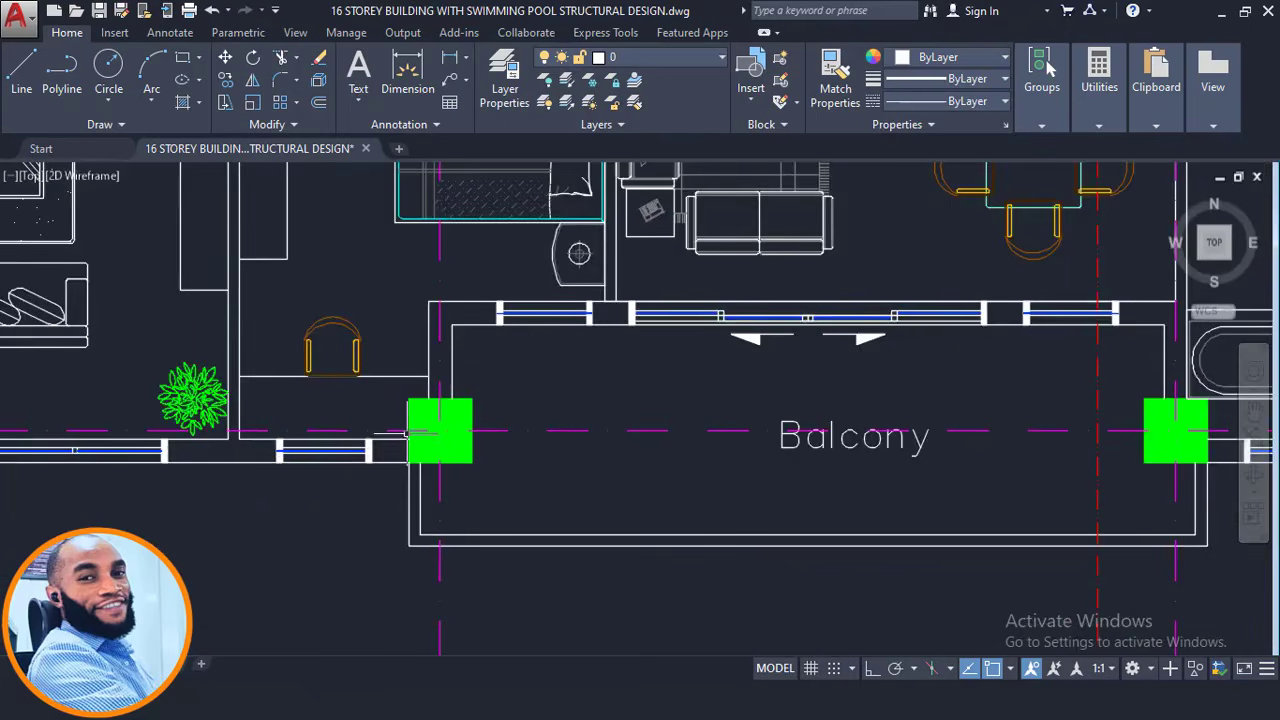
pyautogui.scroll(-2, 437, 432)
pyautogui.scroll(-3, 552, 413)
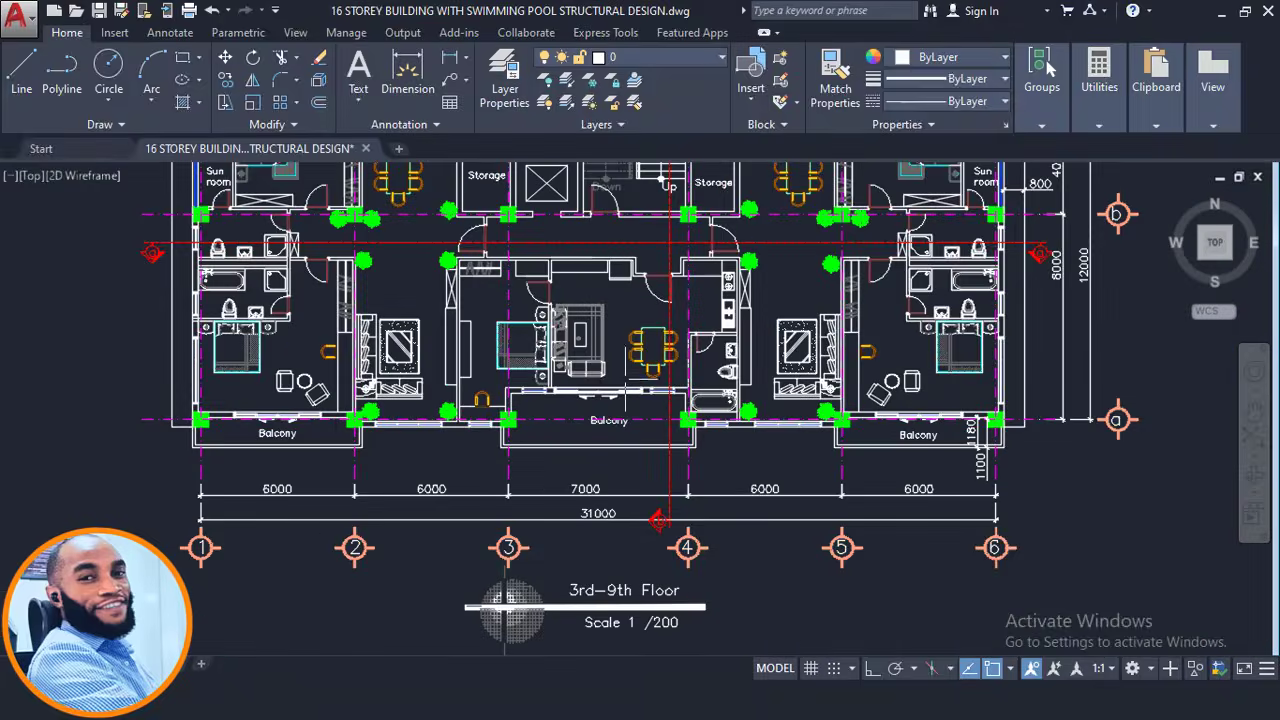
pyautogui.moveTo(571, 517); pyautogui.dragTo(614, 208, button='middle')
pyautogui.moveTo(592, 579); pyautogui.dragTo(598, 500, button='middle')
pyautogui.scroll(2, 590, 569)
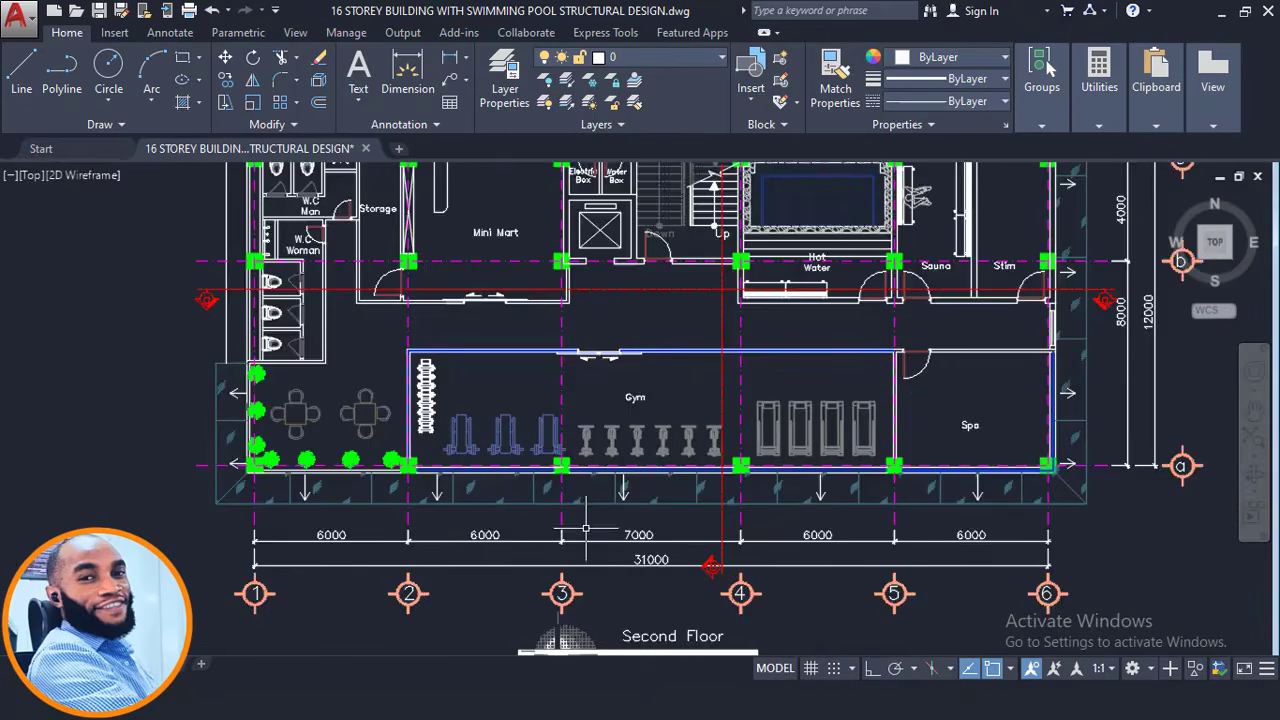
pyautogui.moveTo(605, 291); pyautogui.dragTo(591, 529, button='middle')
pyautogui.scroll(-2, 594, 525)
pyautogui.moveTo(596, 430); pyautogui.dragTo(571, 517, button='middle')
pyautogui.scroll(4, 571, 517)
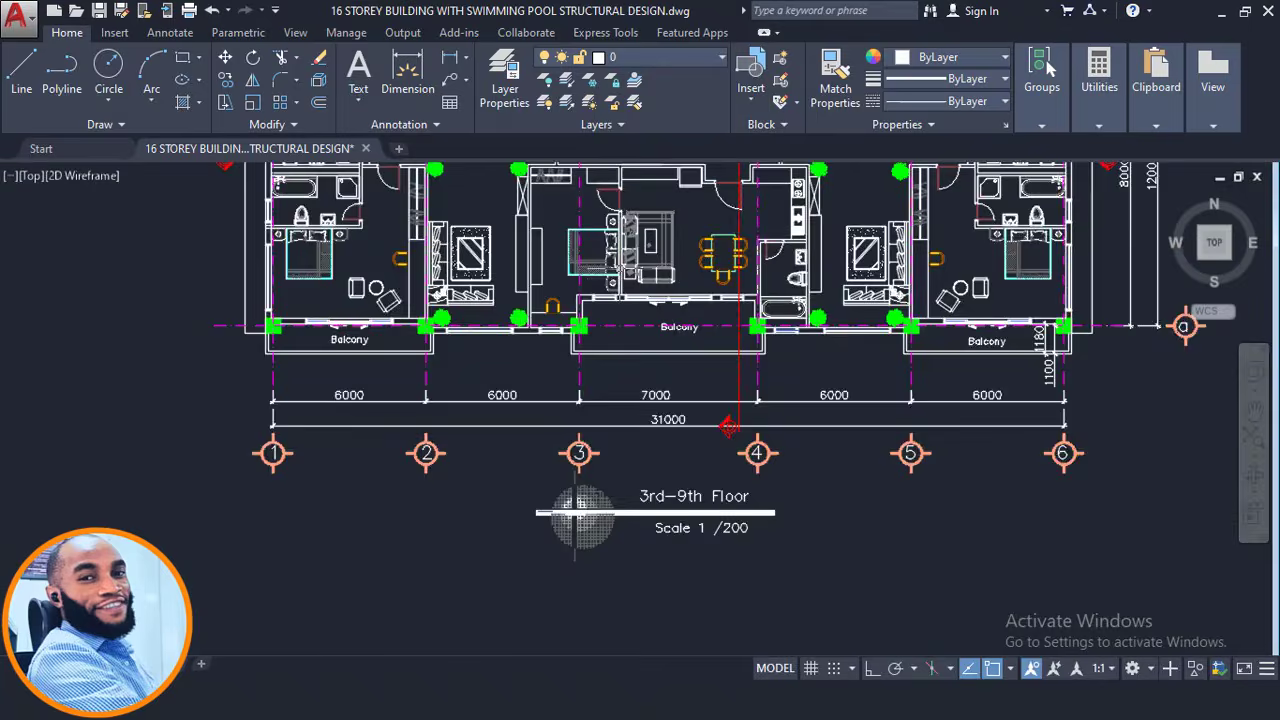
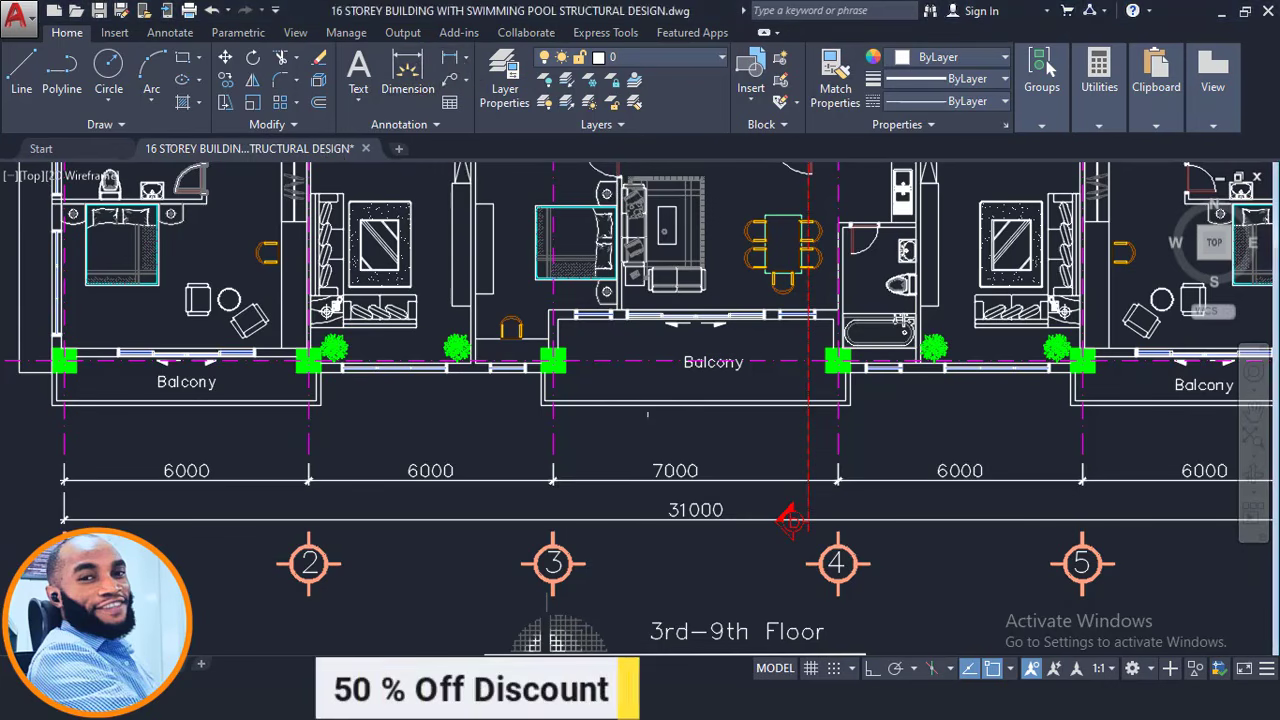
# Add a vertical 1100 linear dimension from the balcony gridline to the outer wall of the central balcony.
pyautogui.click(448, 57)
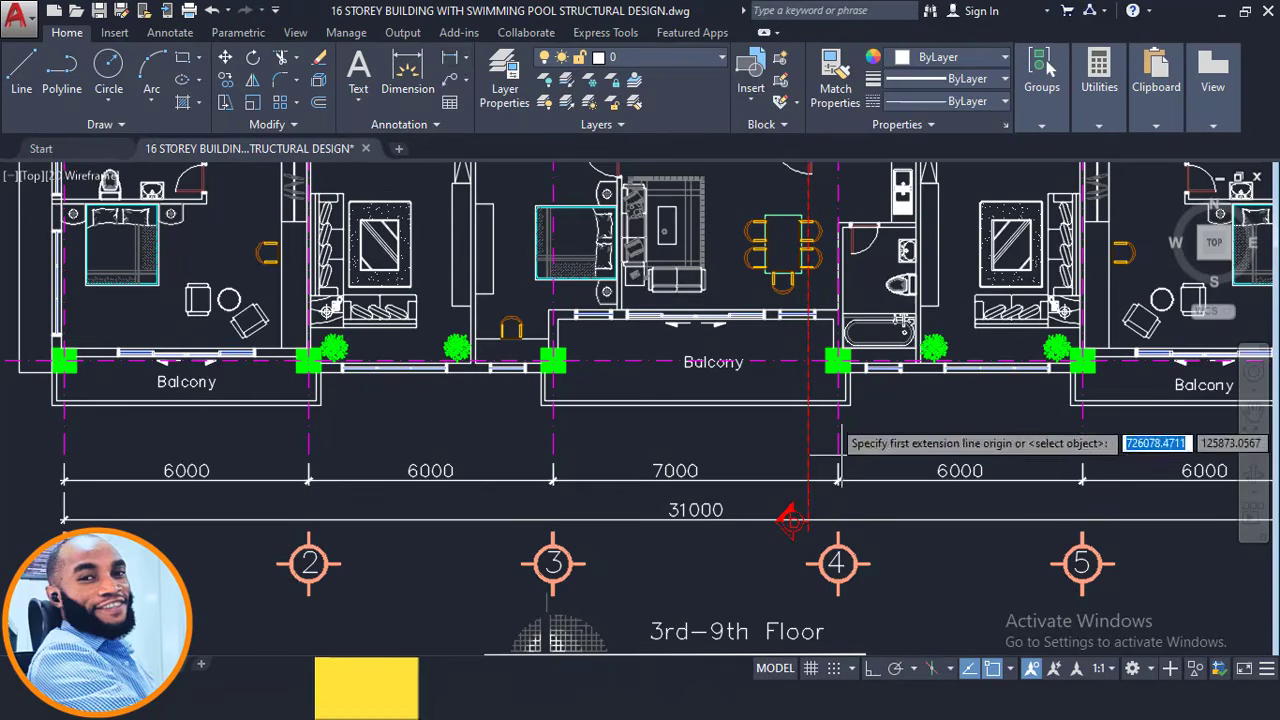
pyautogui.scroll(4, 619, 389)
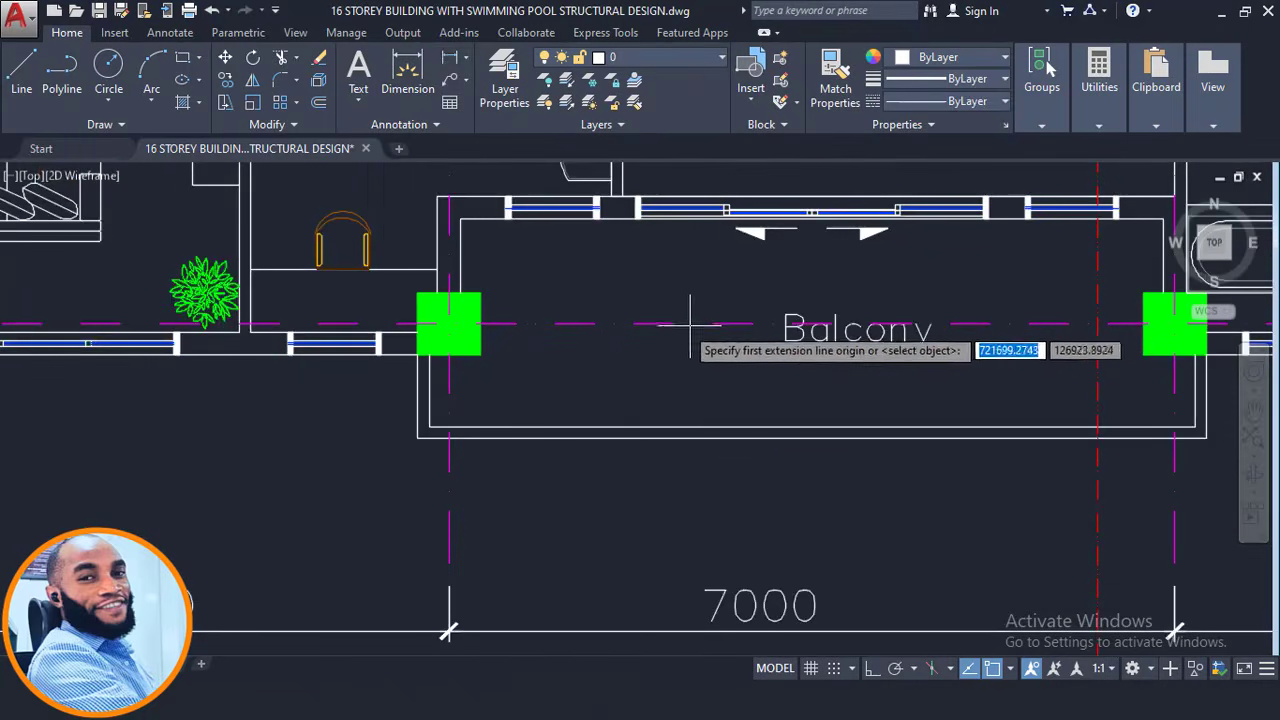
pyautogui.click(721, 323)
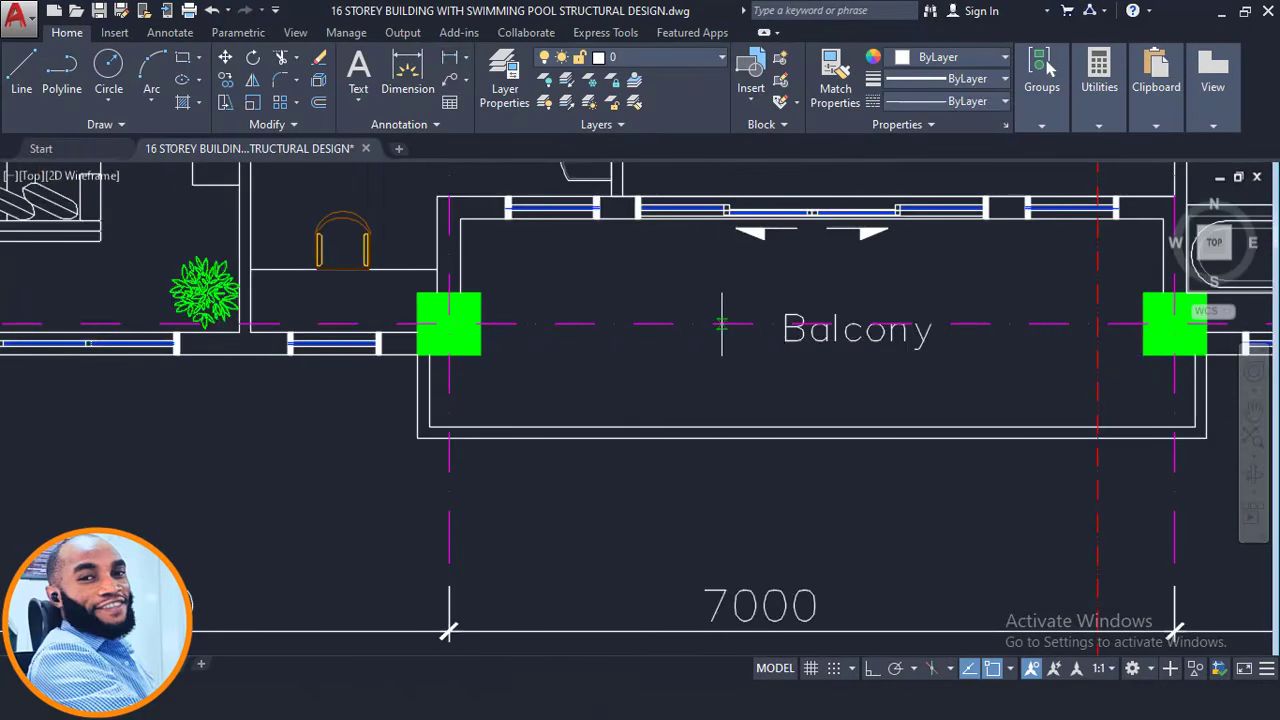
pyautogui.click(720, 438)
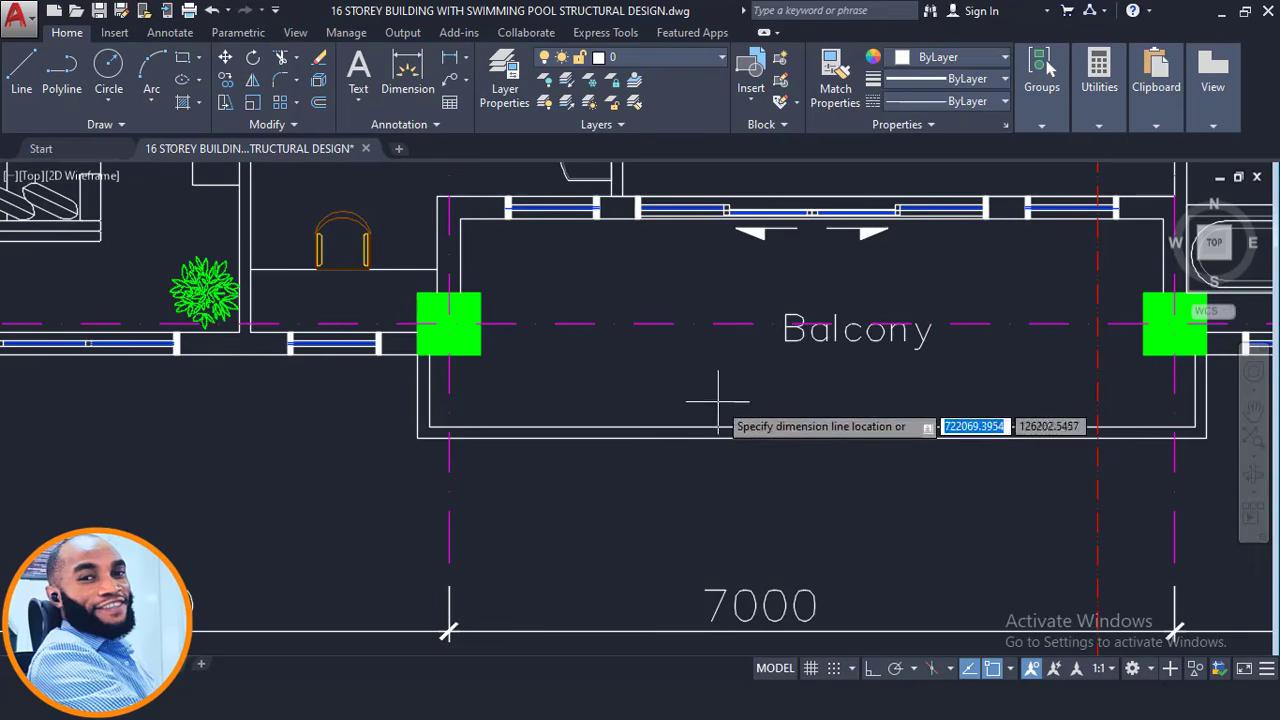
pyautogui.click(718, 482)
pyautogui.scroll(-4, 700, 438)
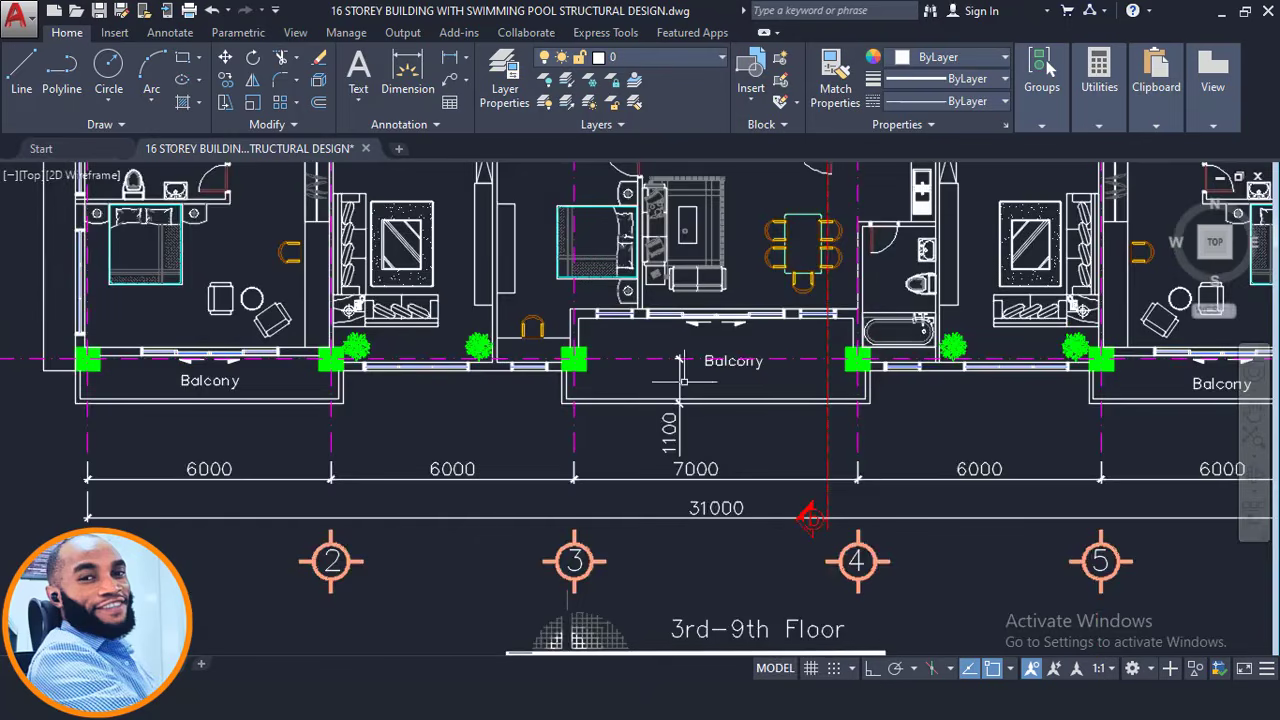
pyautogui.moveTo(1088, 403); pyautogui.dragTo(889, 388, button='middle')
pyautogui.scroll(2, 1037, 397)
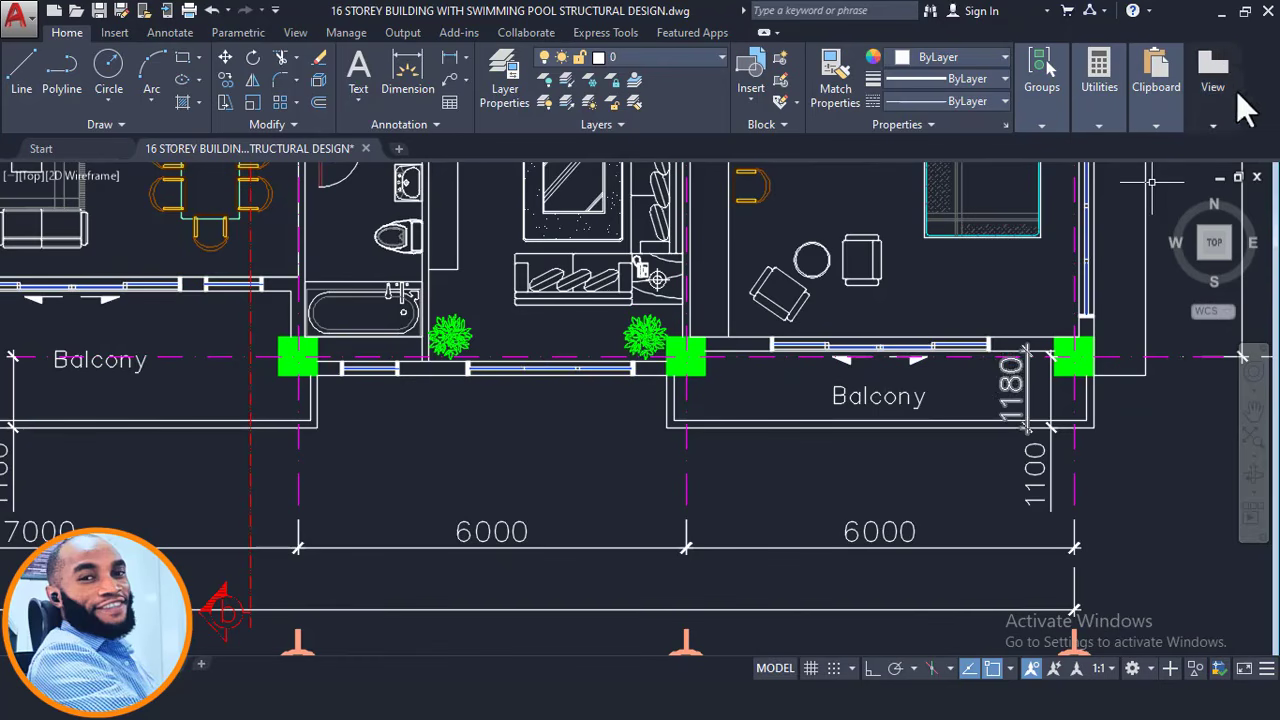
# Return to ProtaStructure and bring the front slab edge near axes A3–A4 into view.
pyautogui.click(1220, 13)
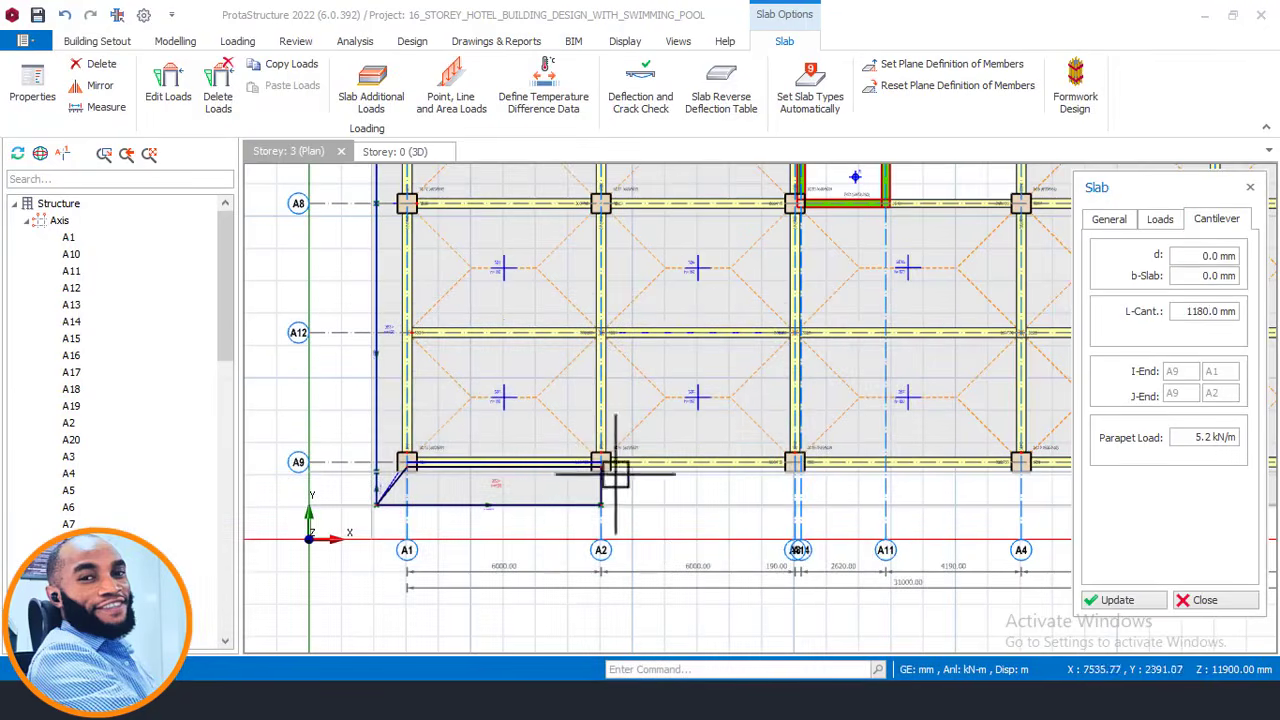
pyautogui.moveTo(690, 444); pyautogui.dragTo(482, 445, button='middle')
pyautogui.scroll(-2, 700, 437)
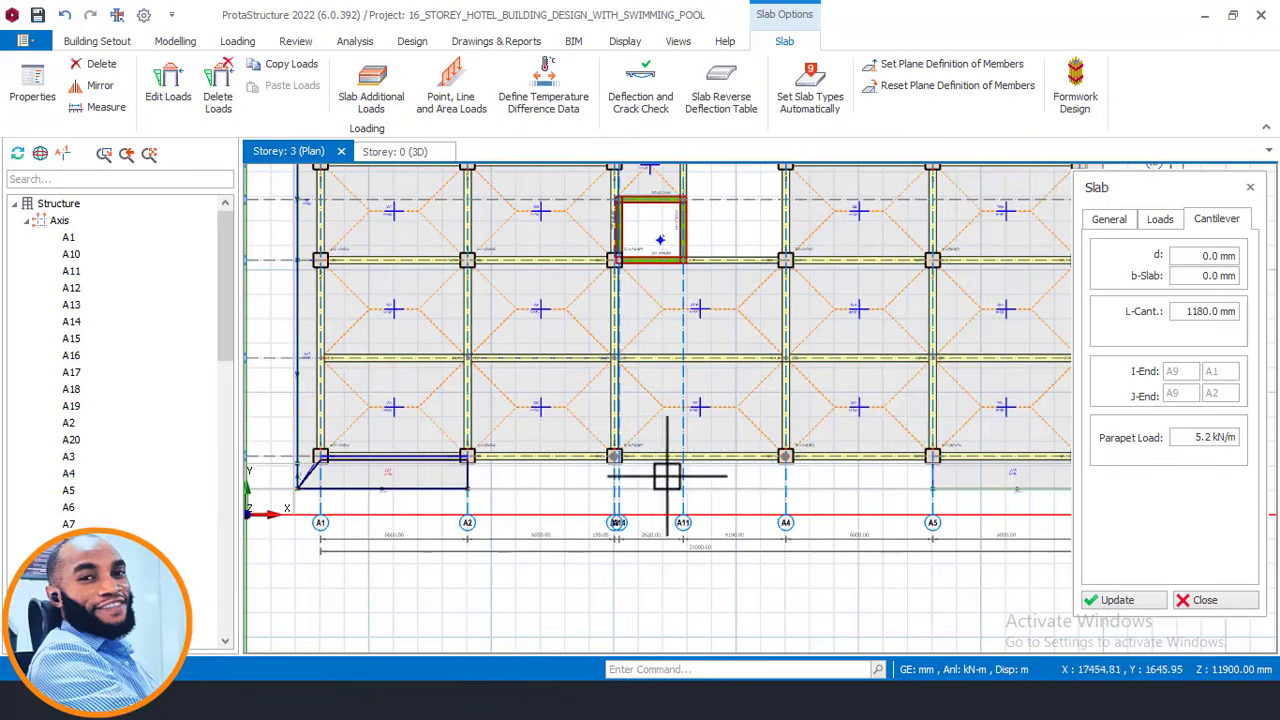
pyautogui.scroll(1, 651, 466)
pyautogui.scroll(1, 600, 430)
pyautogui.scroll(-1, 594, 425)
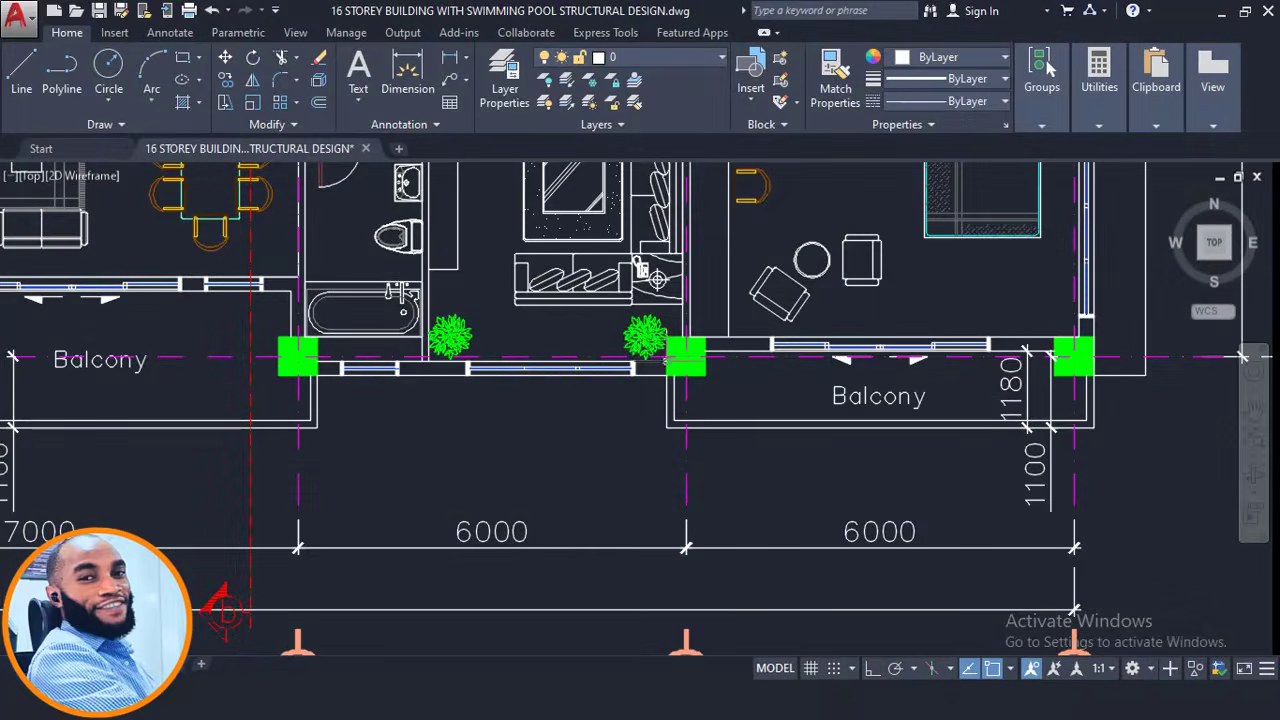
pyautogui.scroll(-3, 689, 432)
pyautogui.scroll(1, 689, 432)
pyautogui.moveTo(689, 432); pyautogui.dragTo(692, 433, button='middle')
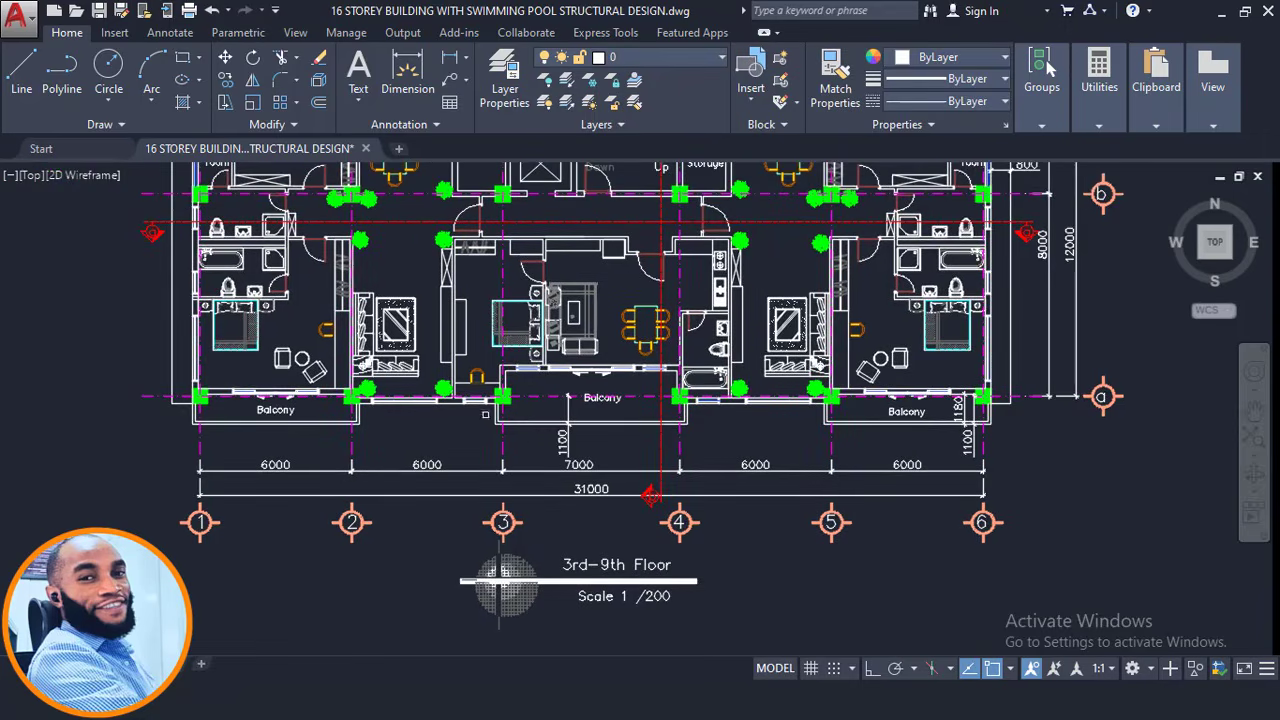
pyautogui.scroll(2, 481, 398)
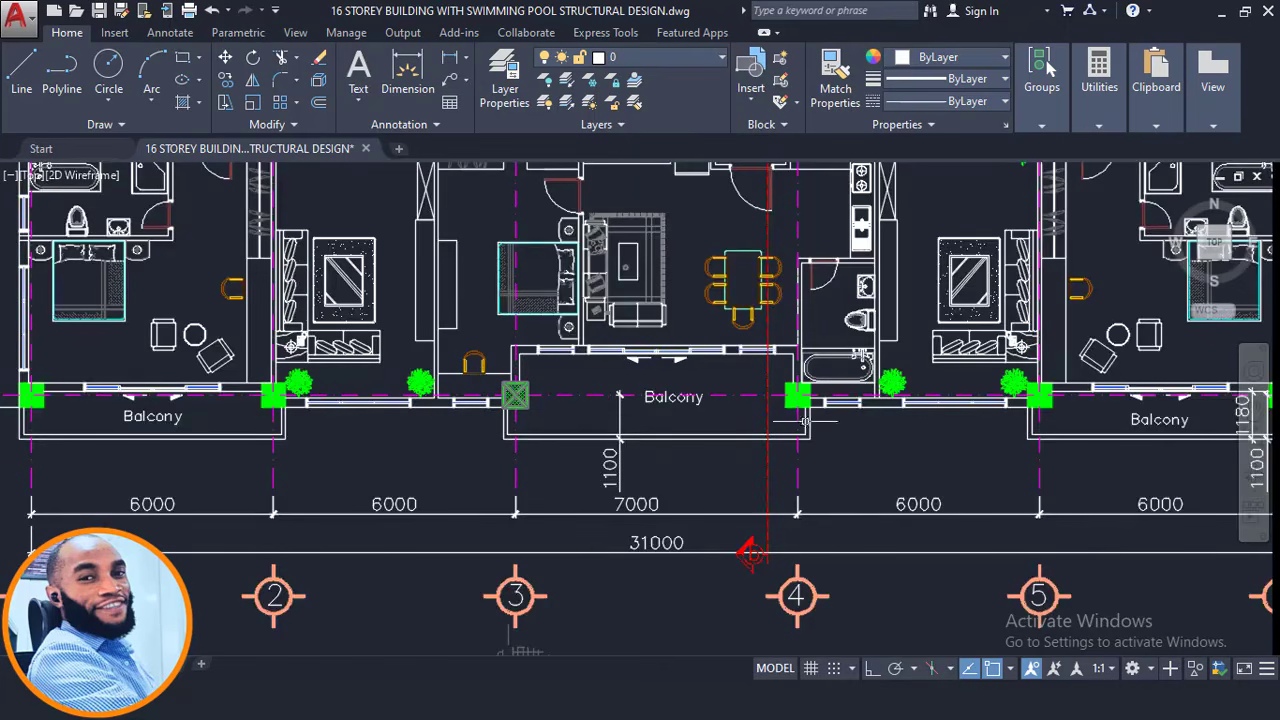
pyautogui.scroll(-2, 630, 400)
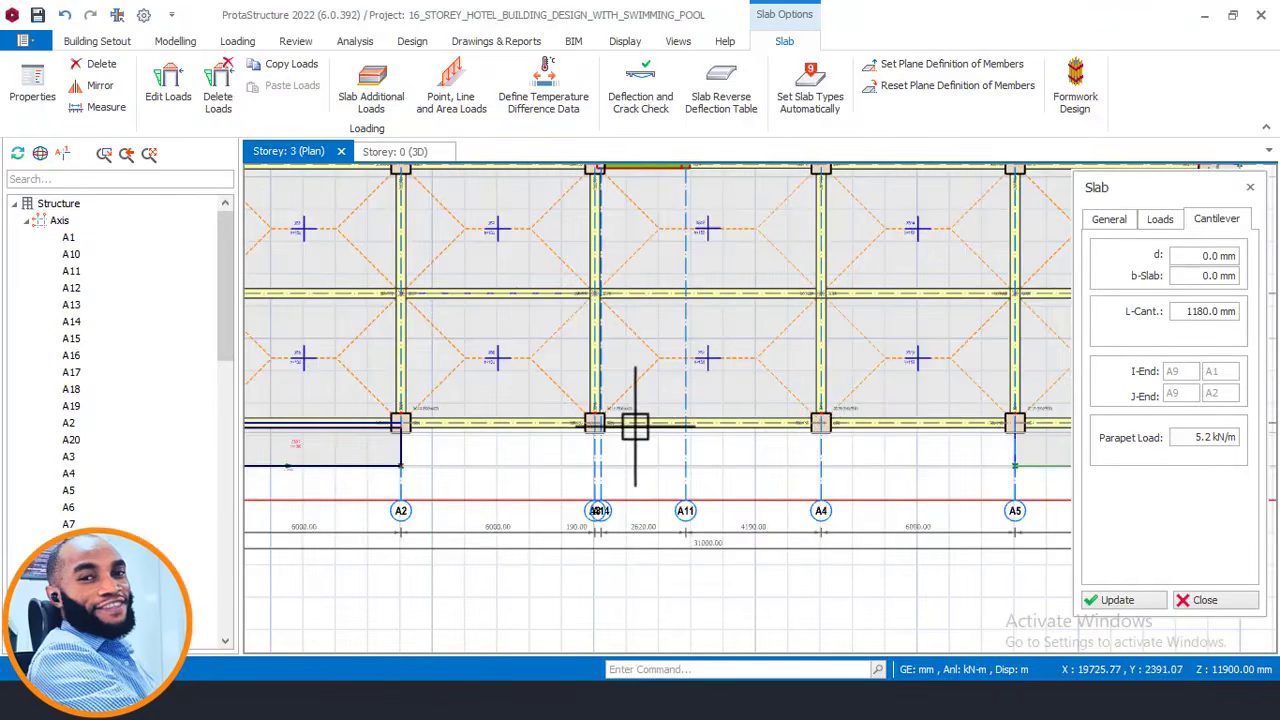
pyautogui.scroll(-1, 634, 423)
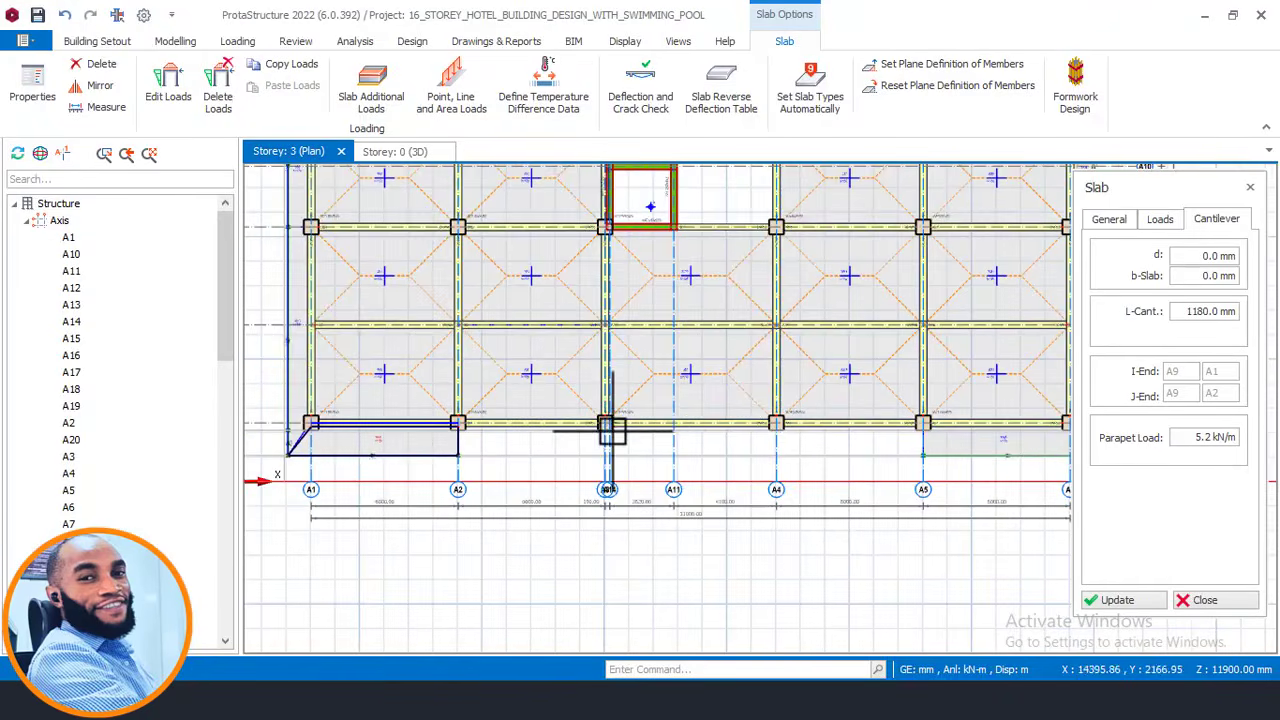
pyautogui.scroll(3, 720, 430)
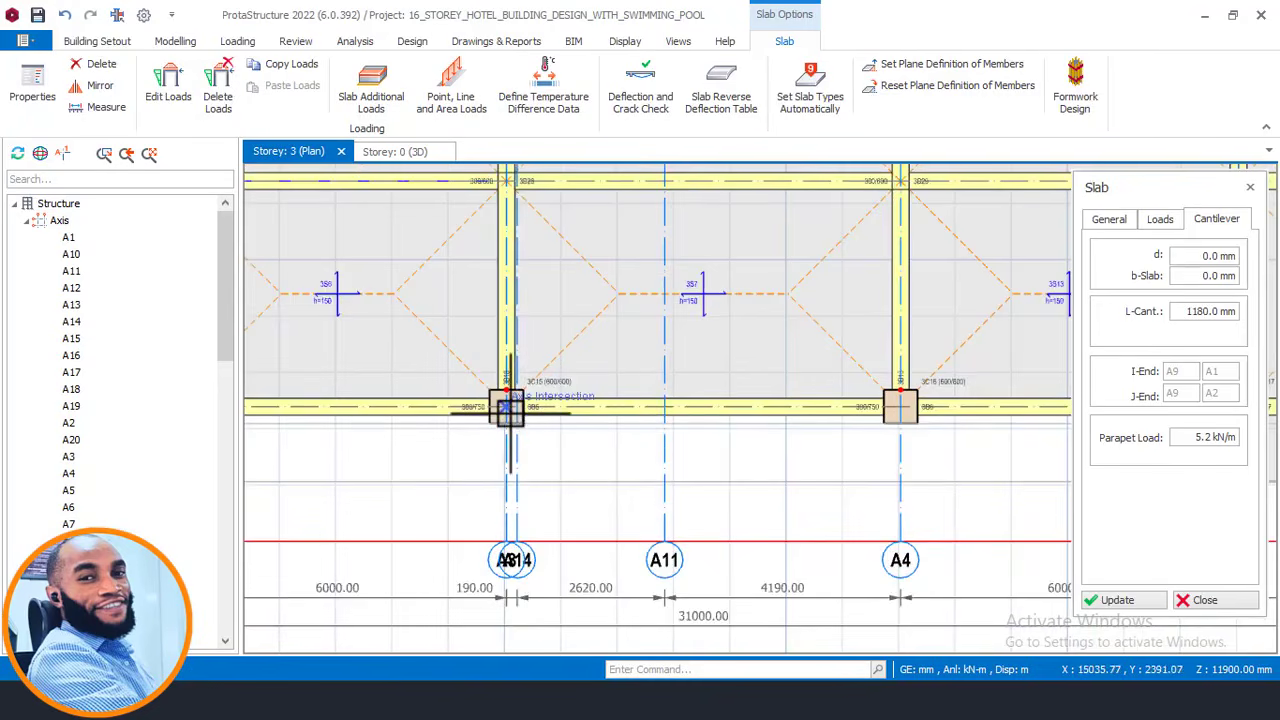
# Place the 1180 mm cantilever slab with 5.2 kN/m parapet load from the front column to the A4 column.
pyautogui.click(507, 407)
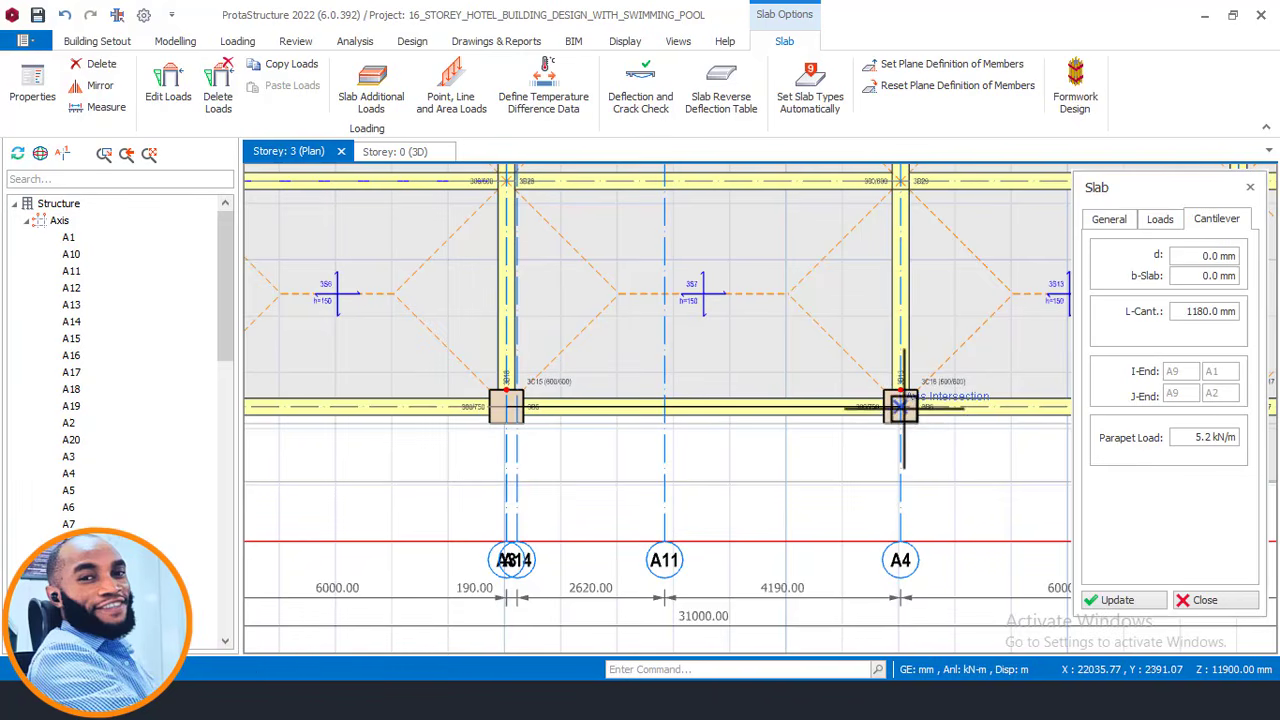
pyautogui.click(790, 494)
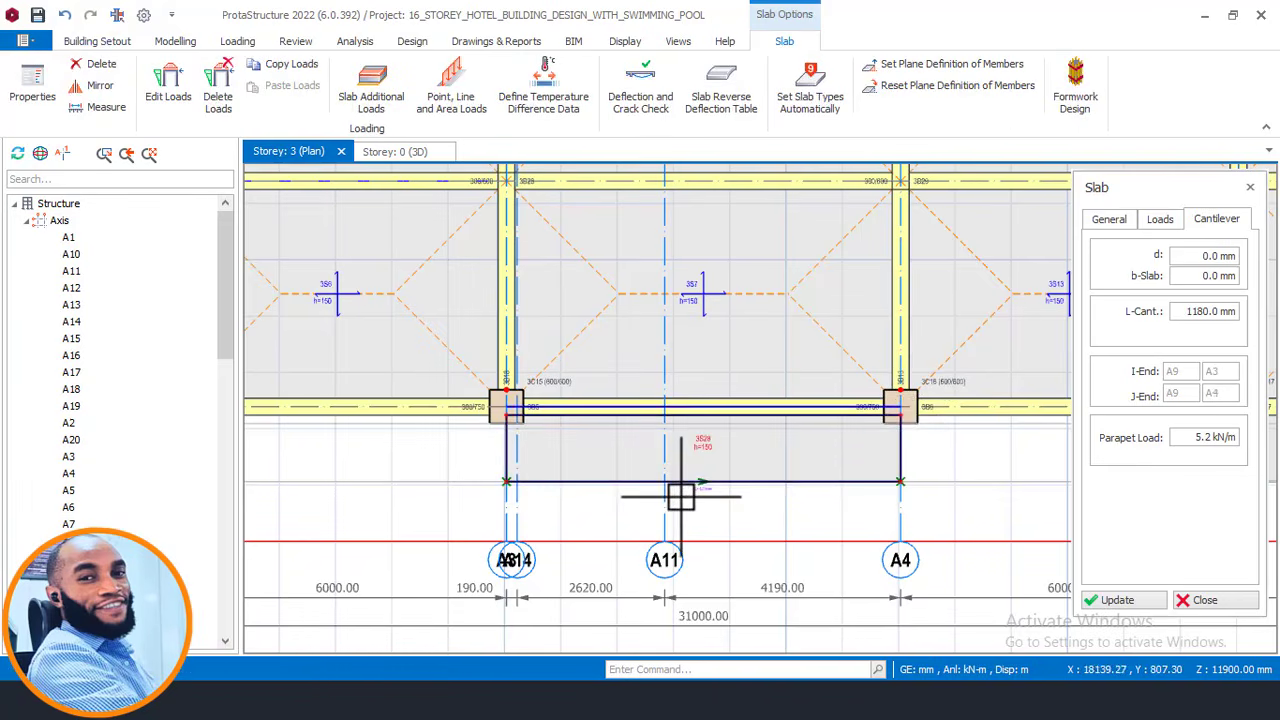
pyautogui.scroll(-3, 682, 492)
pyautogui.press('Escape')
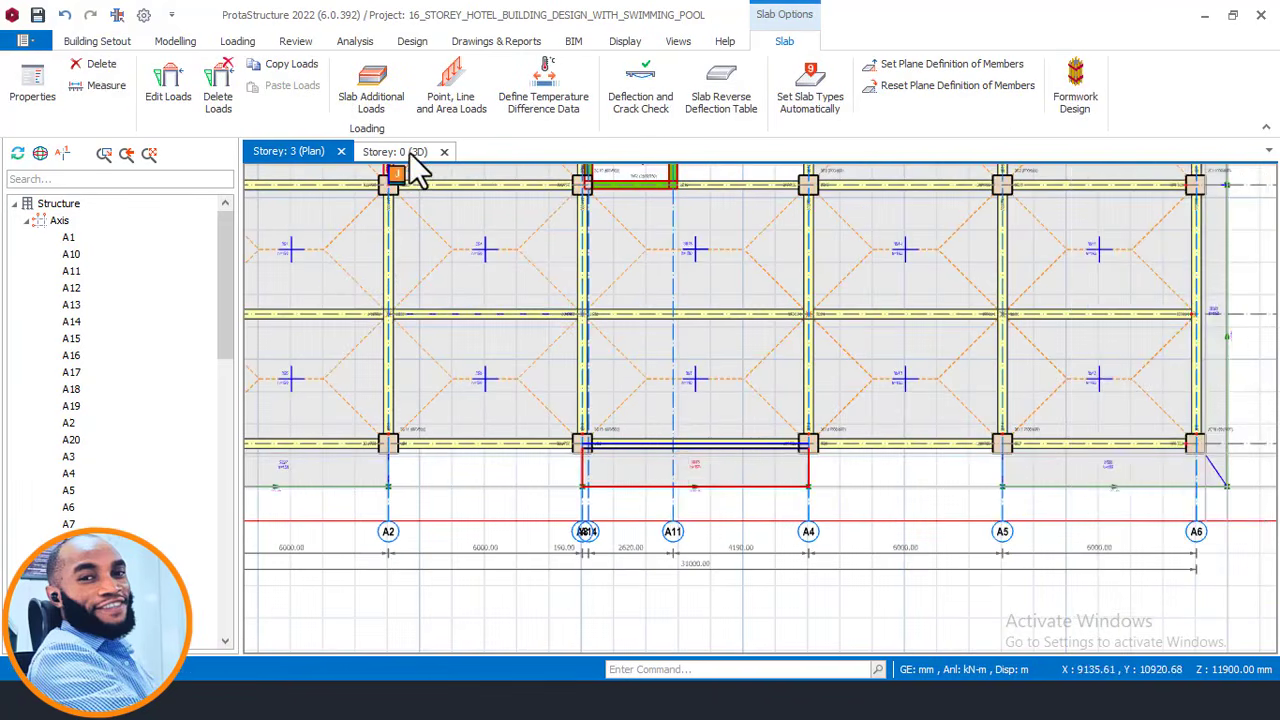
pyautogui.click(408, 155)
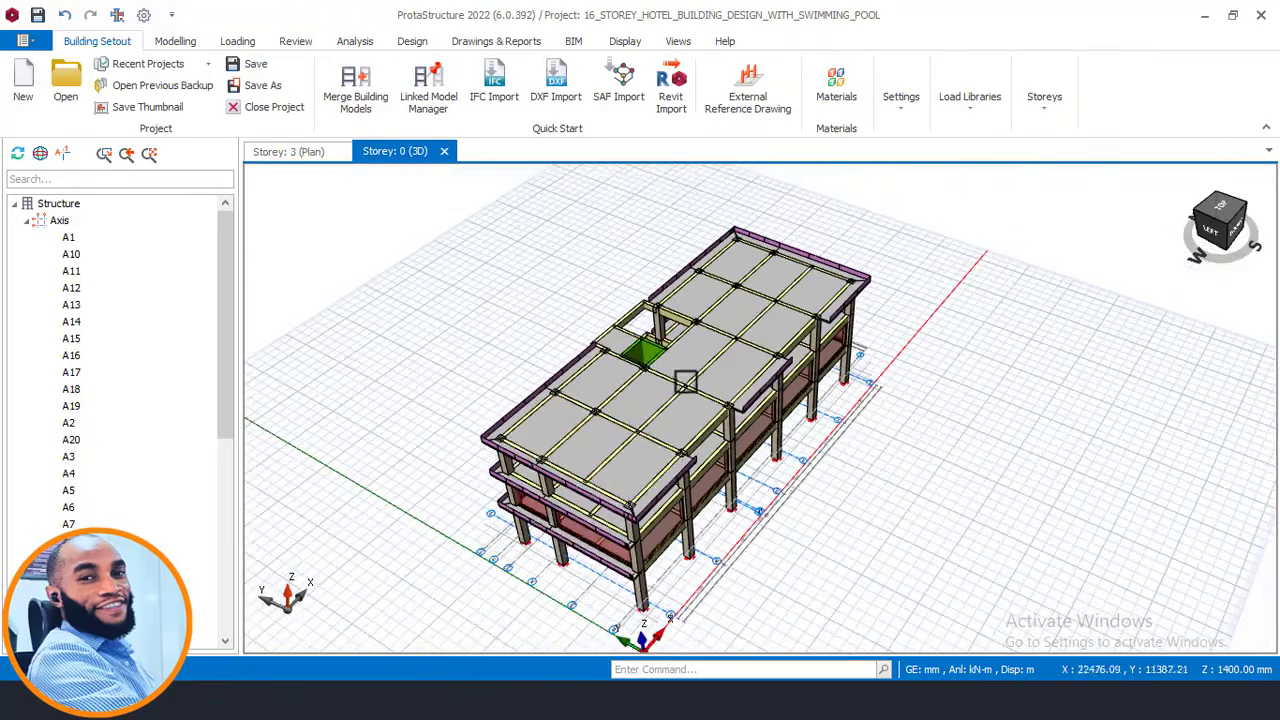
# Orbit and zoom the 3D model to inspect the new front cantilever and the roof slabs.
pyautogui.moveTo(668, 452); pyautogui.dragTo(594, 384, button='middle')
pyautogui.scroll(5, 880, 453)
pyautogui.moveTo(890, 456); pyautogui.dragTo(841, 476, button='middle')
pyautogui.scroll(-3, 790, 420)
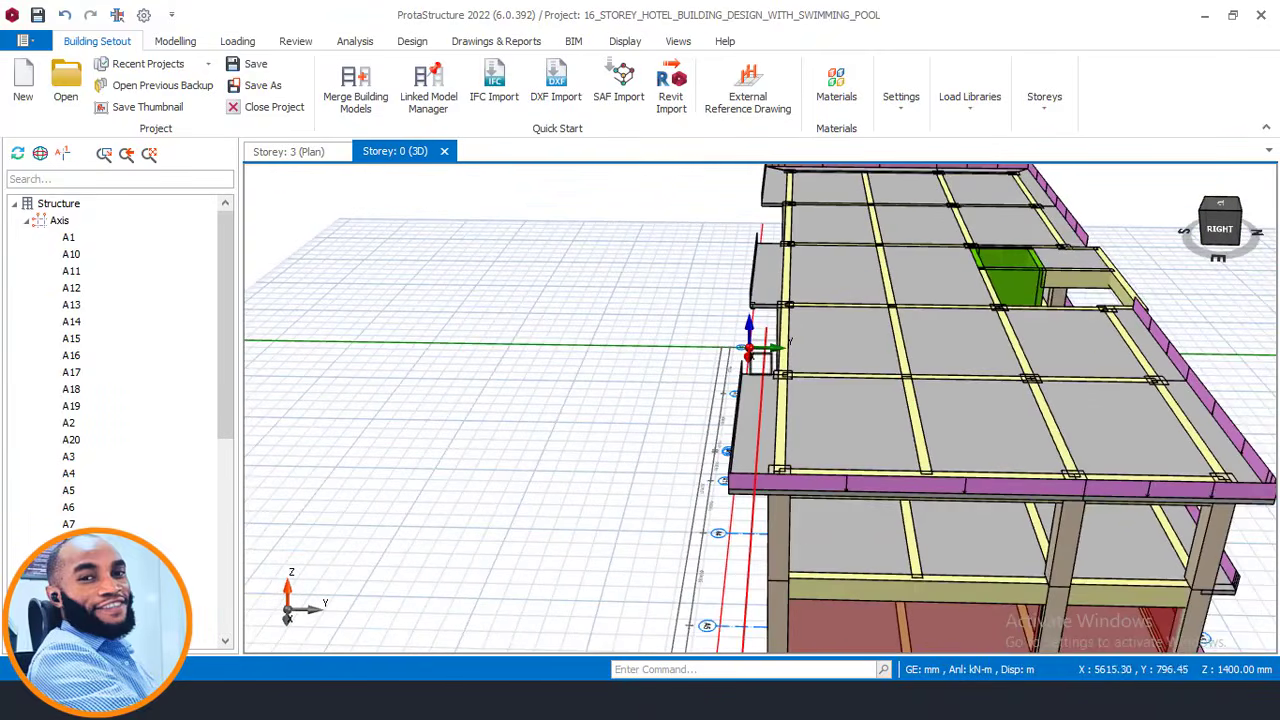
pyautogui.scroll(-5, 735, 390)
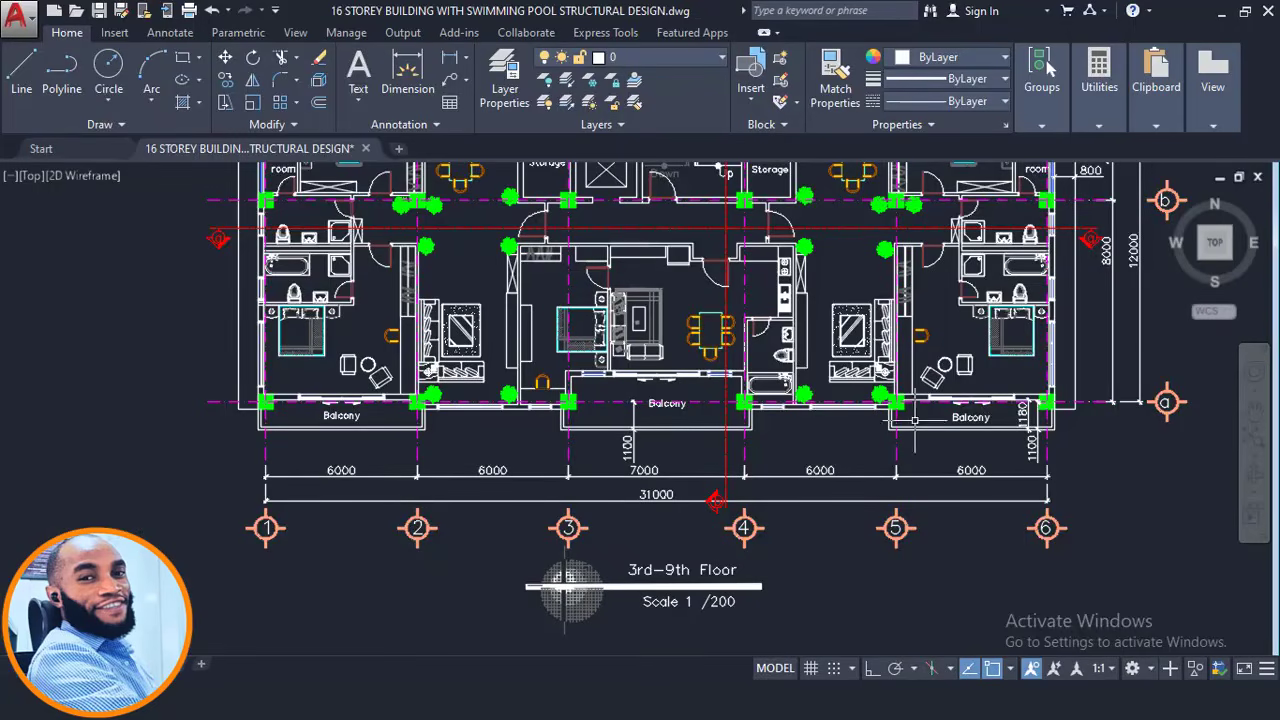
pyautogui.scroll(-4, 610, 430)
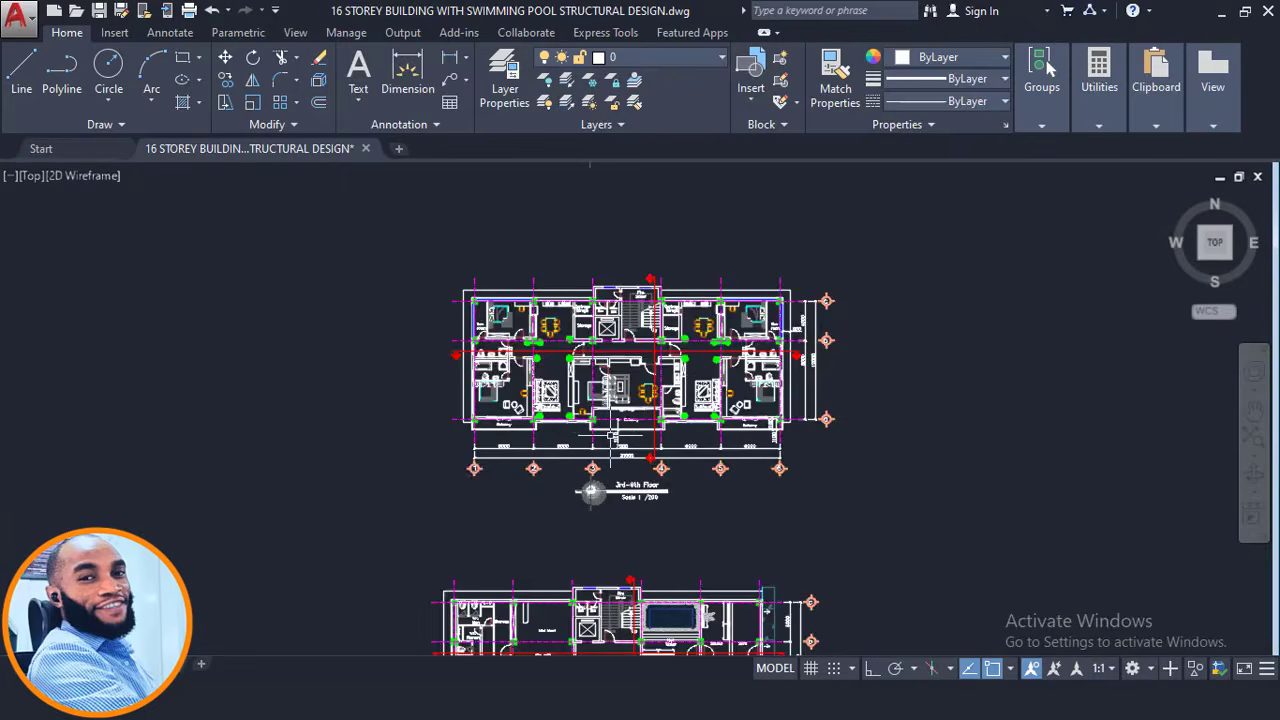
pyautogui.scroll(2, 610, 430)
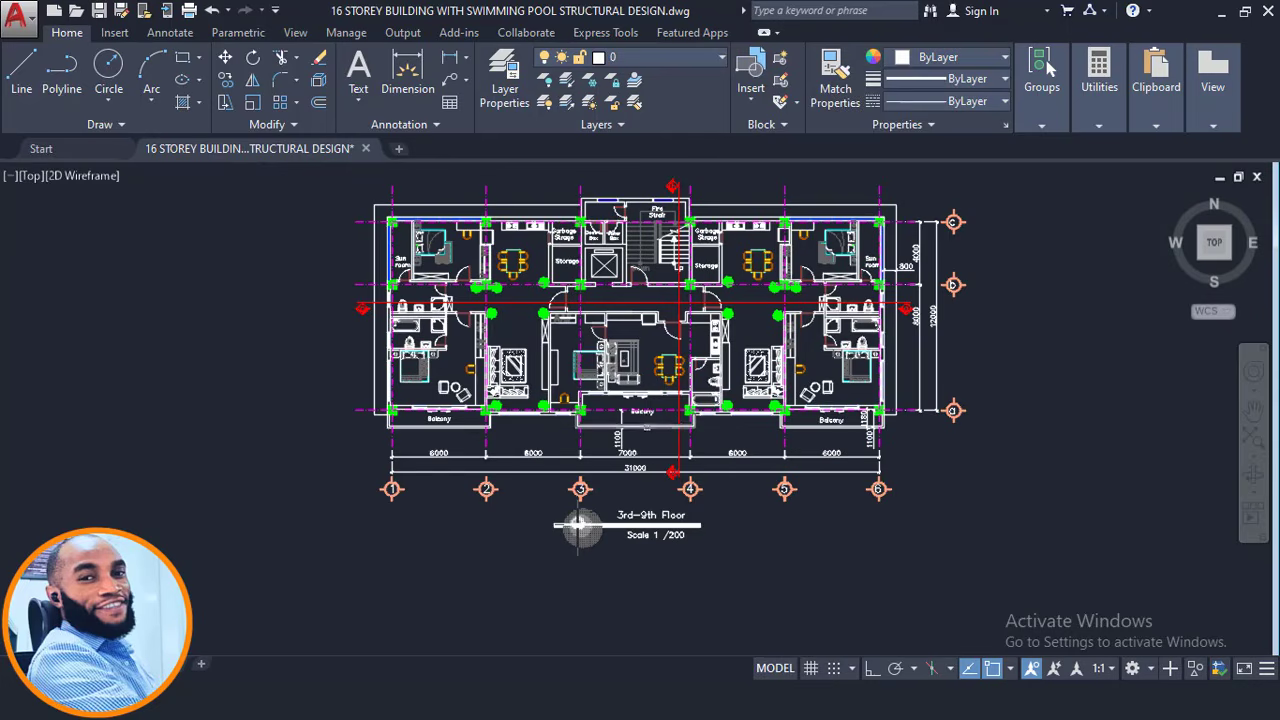
pyautogui.scroll(2, 647, 415)
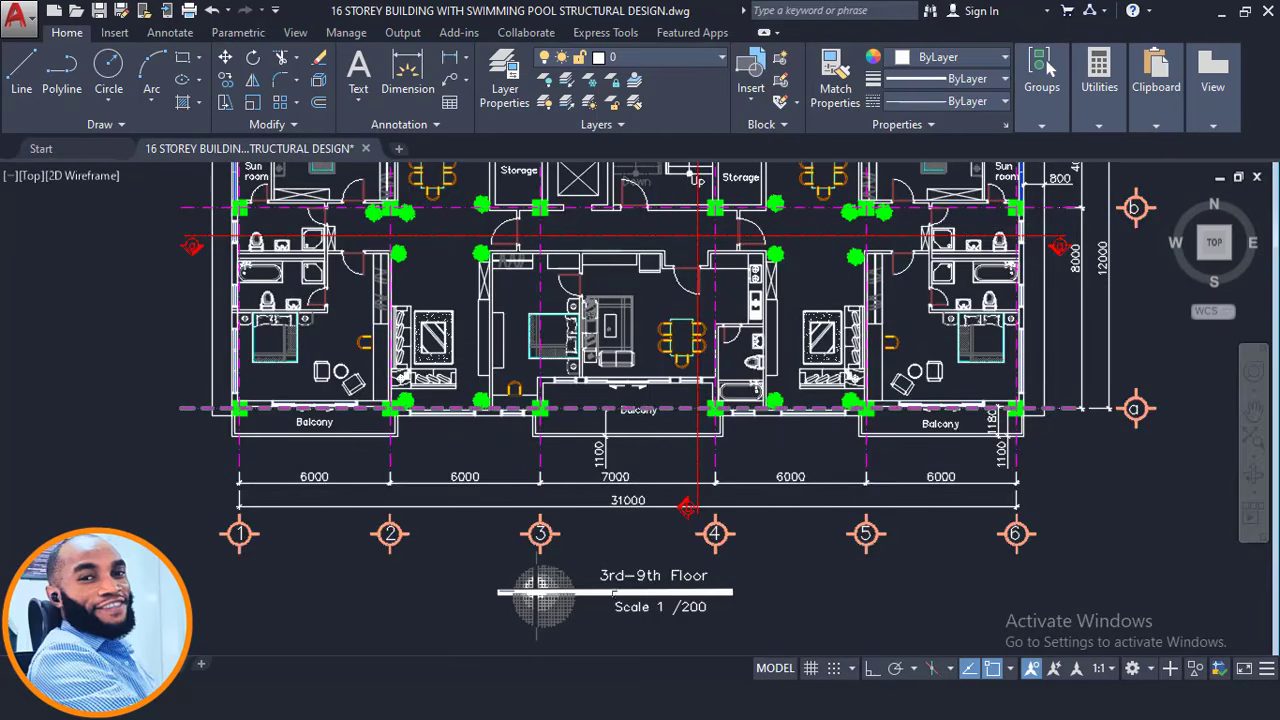
pyautogui.scroll(2, 643, 590)
pyautogui.scroll(-4, 663, 538)
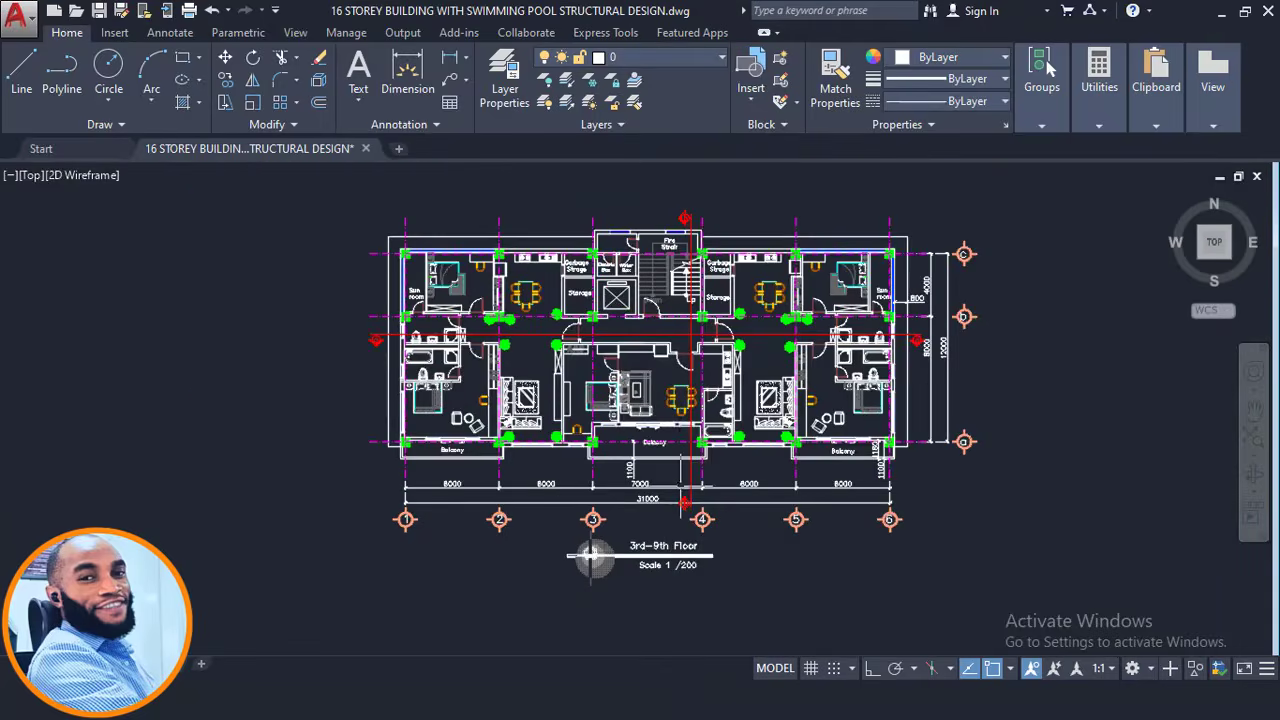
pyautogui.scroll(2, 547, 405)
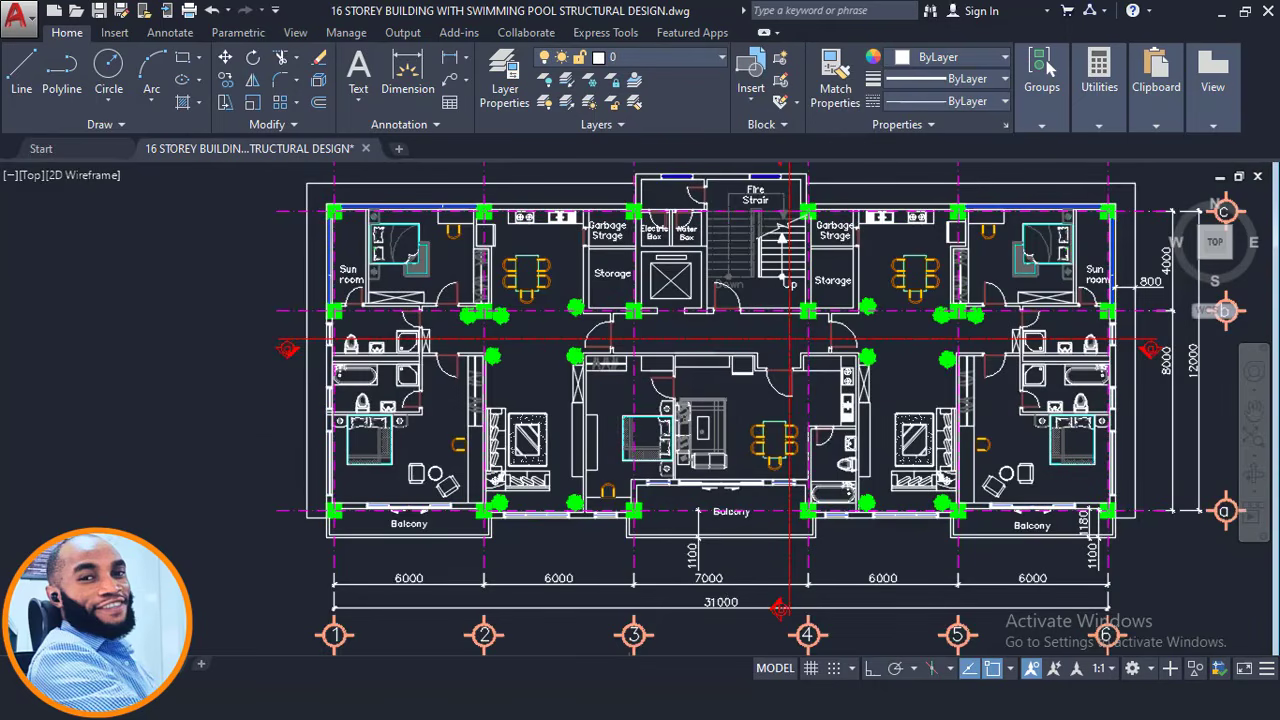
pyautogui.moveTo(697, 510); pyautogui.dragTo(655, 540, button='middle')
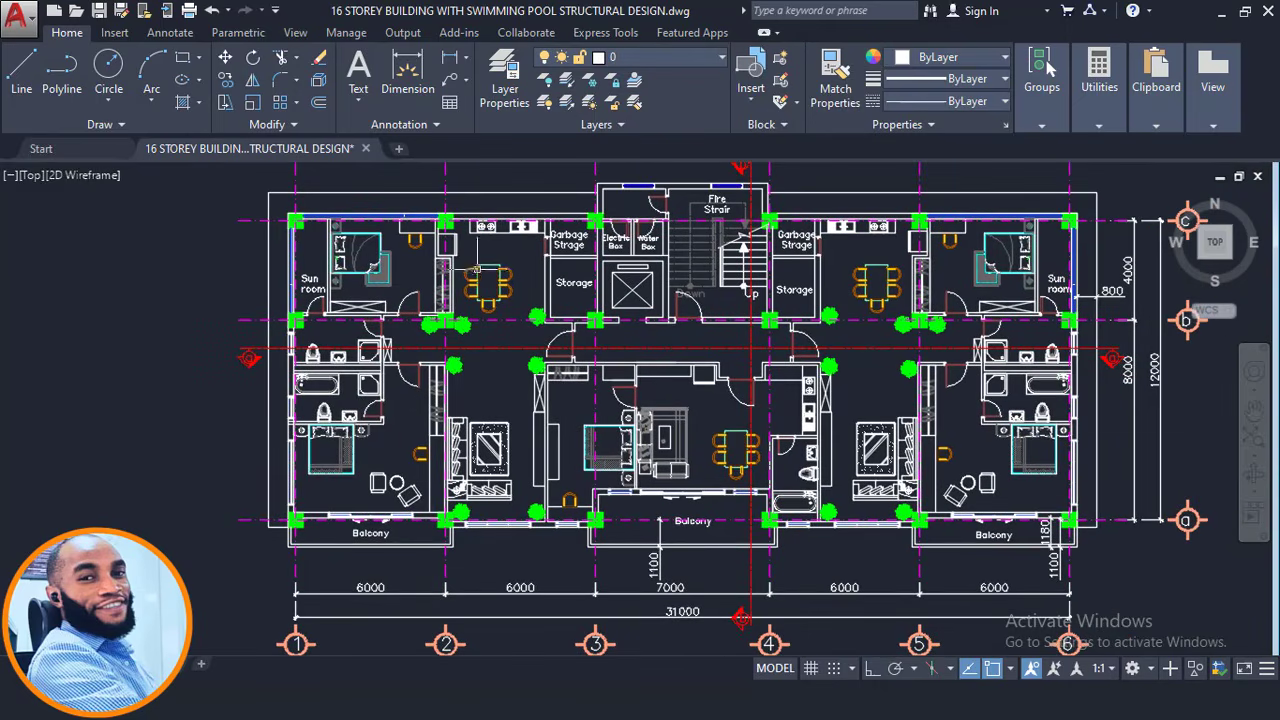
pyautogui.scroll(-4, 840, 381)
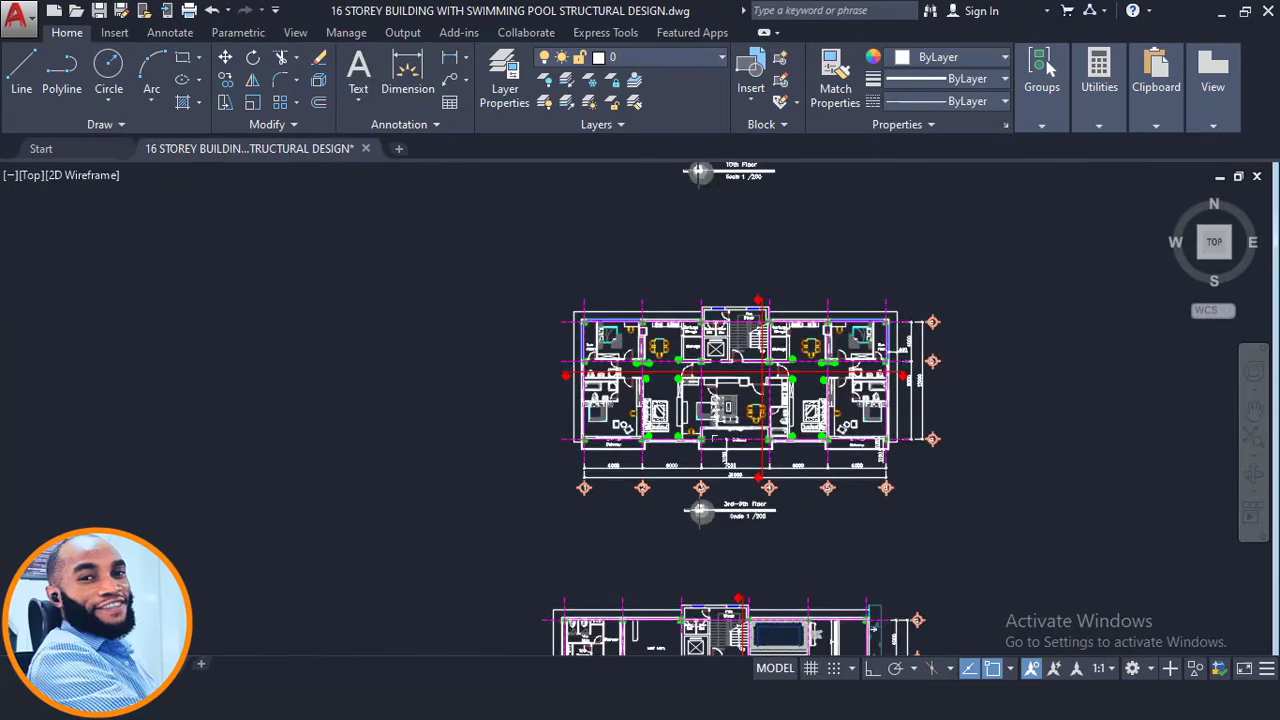
pyautogui.moveTo(705, 485); pyautogui.dragTo(701, 410, button='middle')
pyautogui.scroll(4, 730, 412)
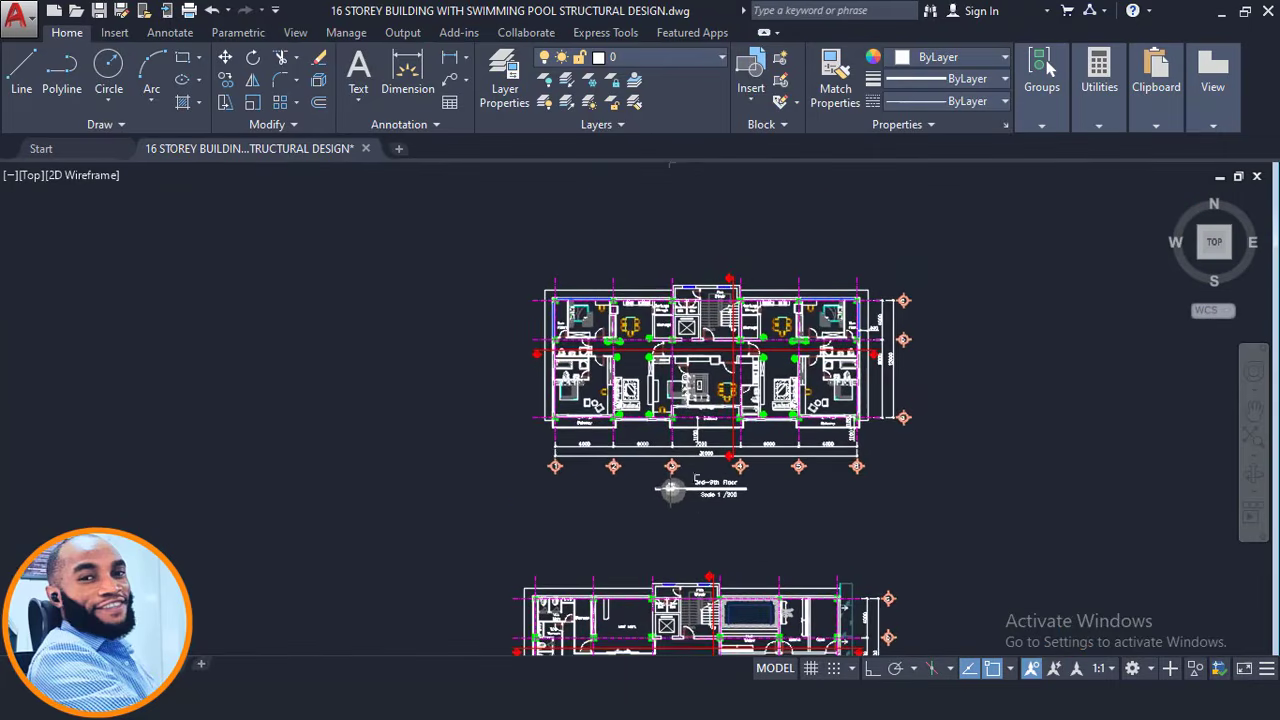
pyautogui.scroll(2, 720, 493)
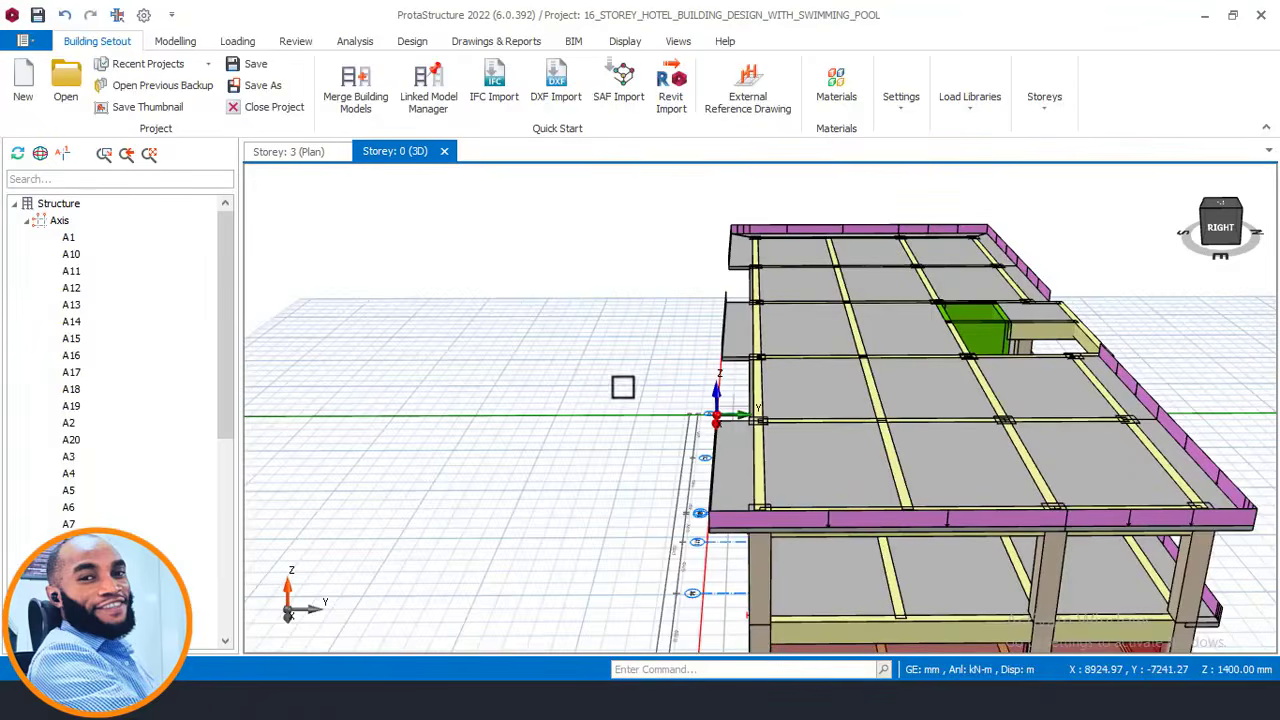
pyautogui.scroll(-3, 623, 383)
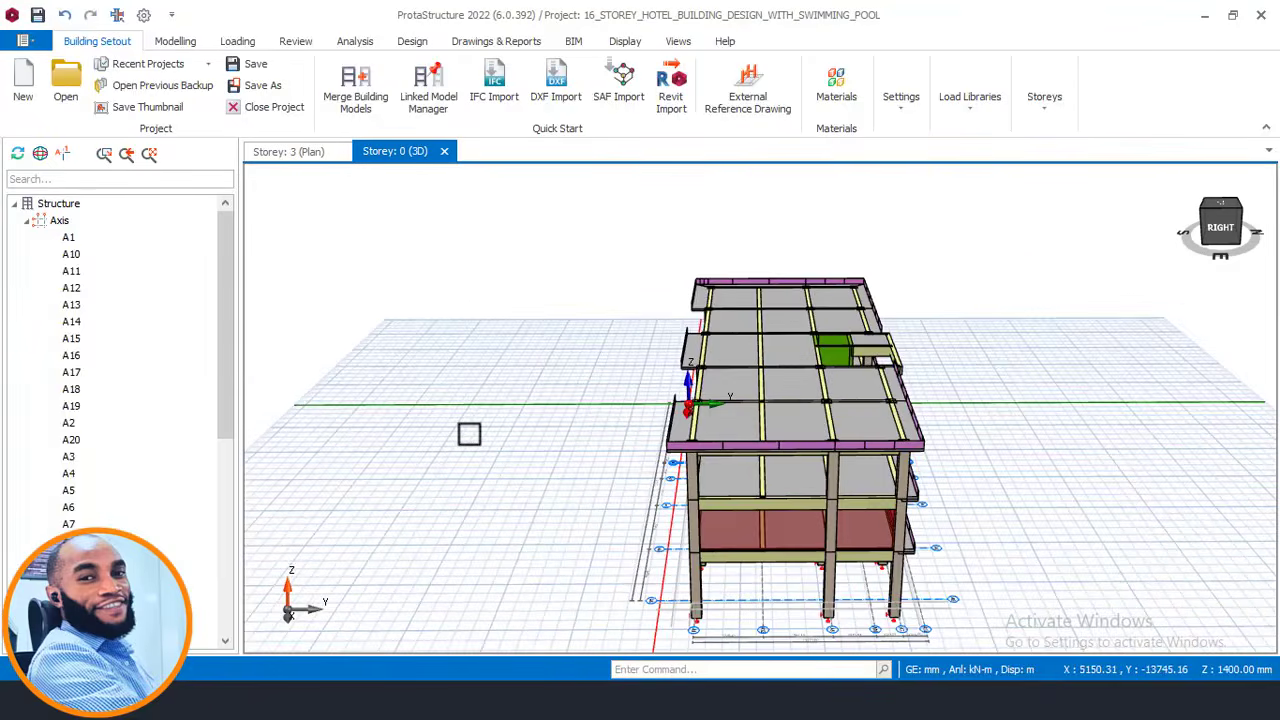
pyautogui.moveTo(469, 434); pyautogui.dragTo(682, 402, button='middle')
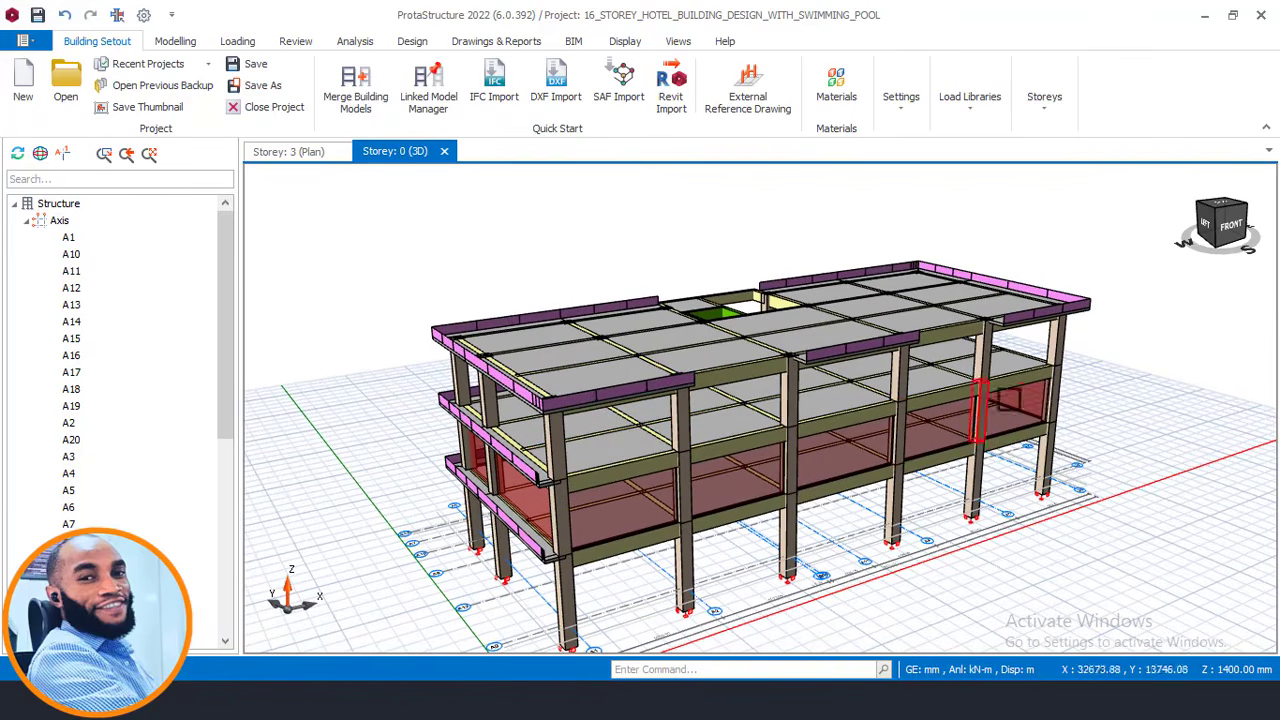
pyautogui.moveTo(692, 448); pyautogui.dragTo(706, 393, button='middle')
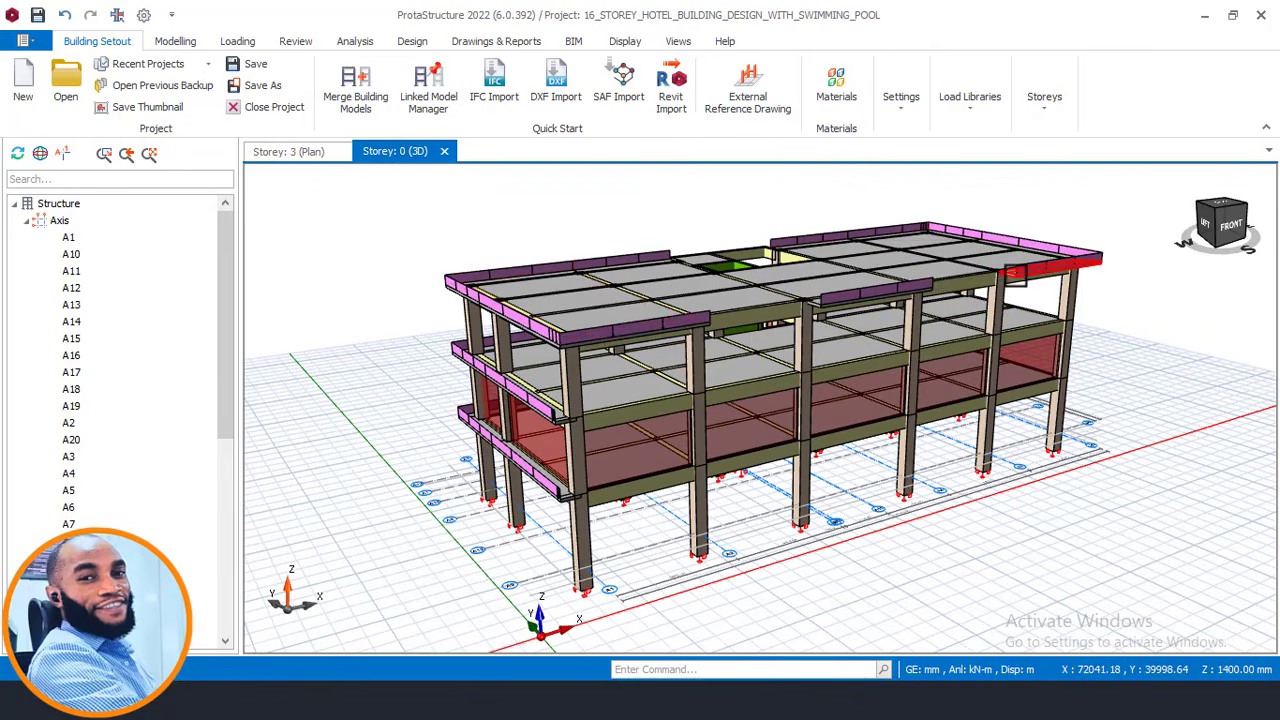
pyautogui.moveTo(1015, 276)
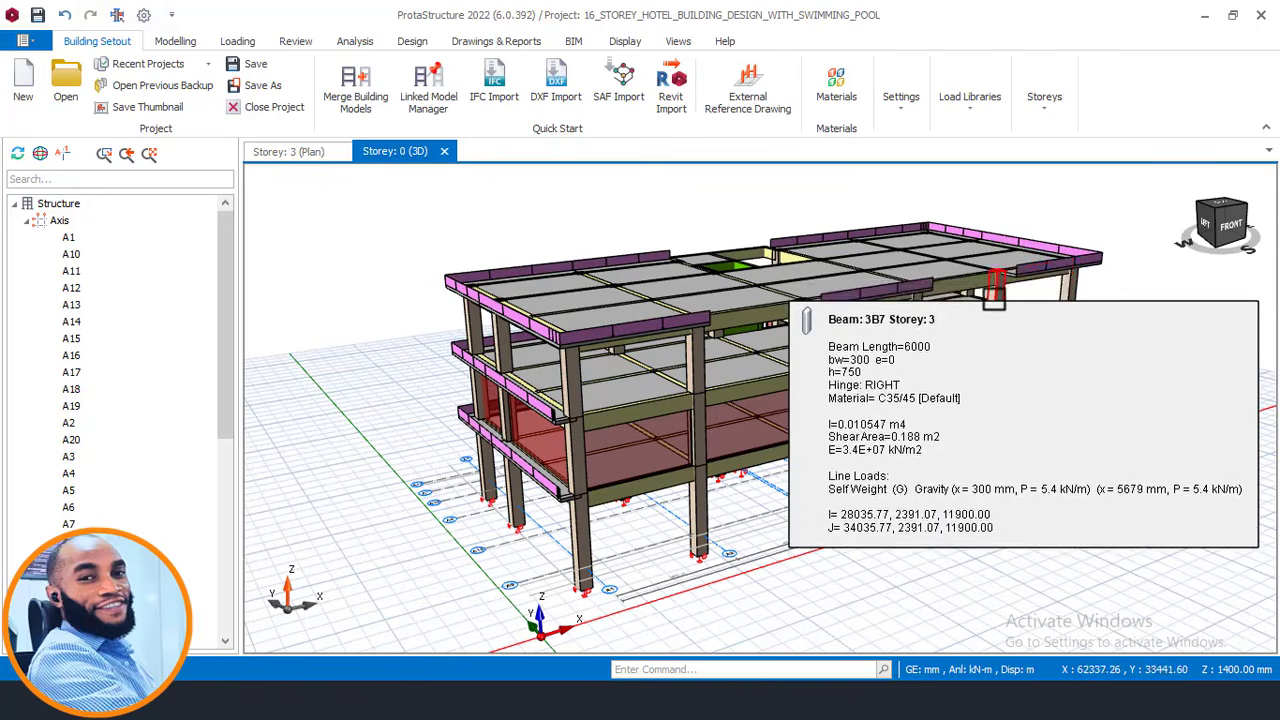
pyautogui.moveTo(938, 380)
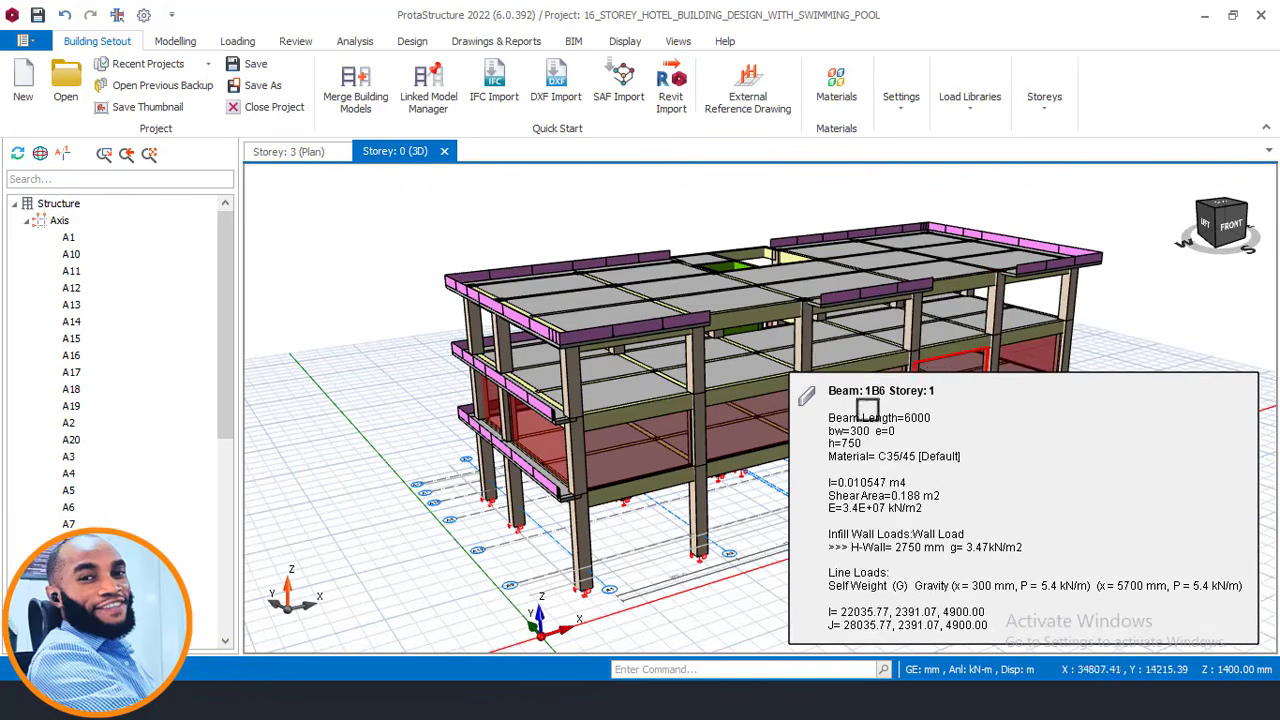
pyautogui.scroll(1, 792, 460)
pyautogui.scroll(1, 870, 516)
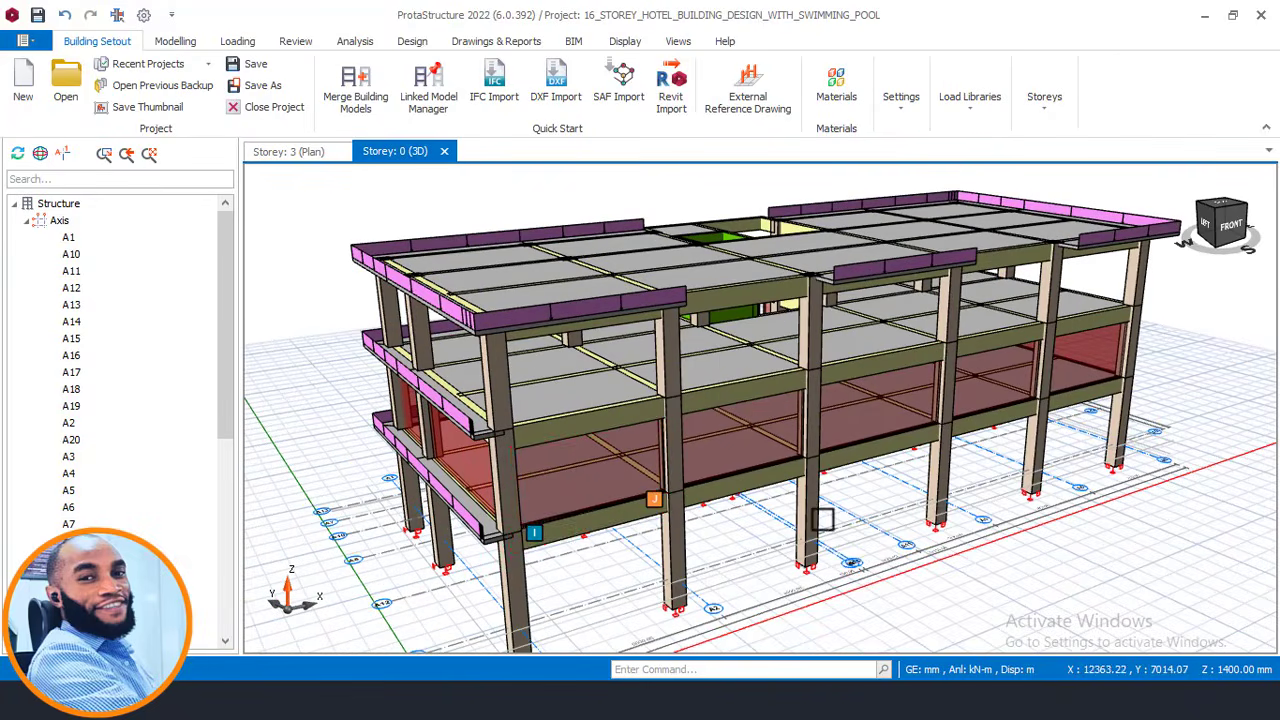
# Copy beam 1B3's wall load (2750 mm wall, 3.47 kN/m2) with Copy Loads, keeping Wall Load ticked.
pyautogui.click(630, 510)
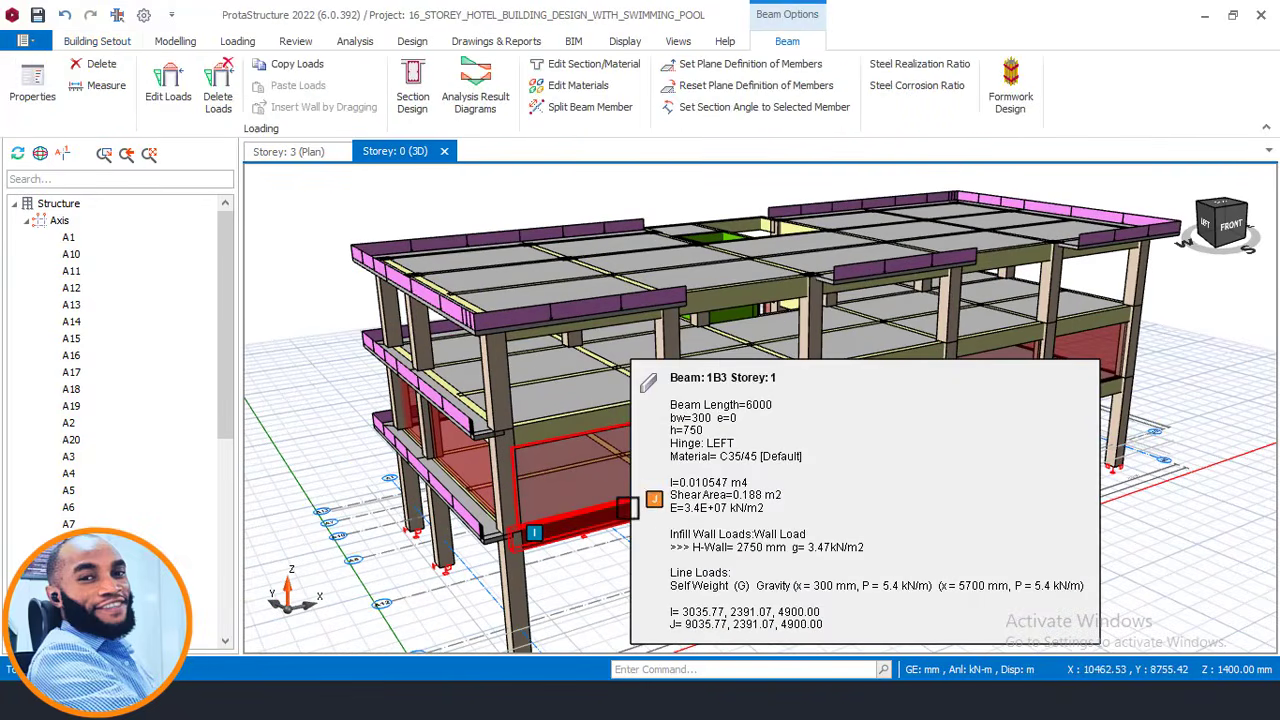
pyautogui.rightClick(628, 505)
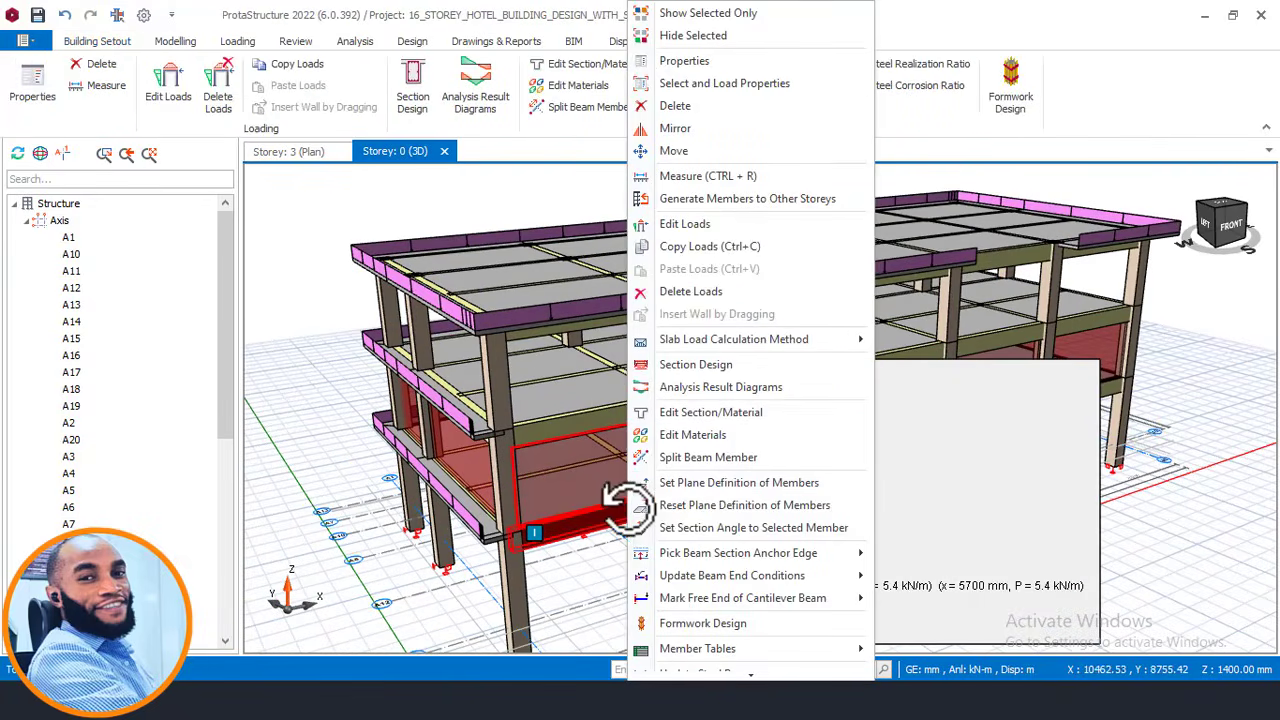
pyautogui.click(708, 249)
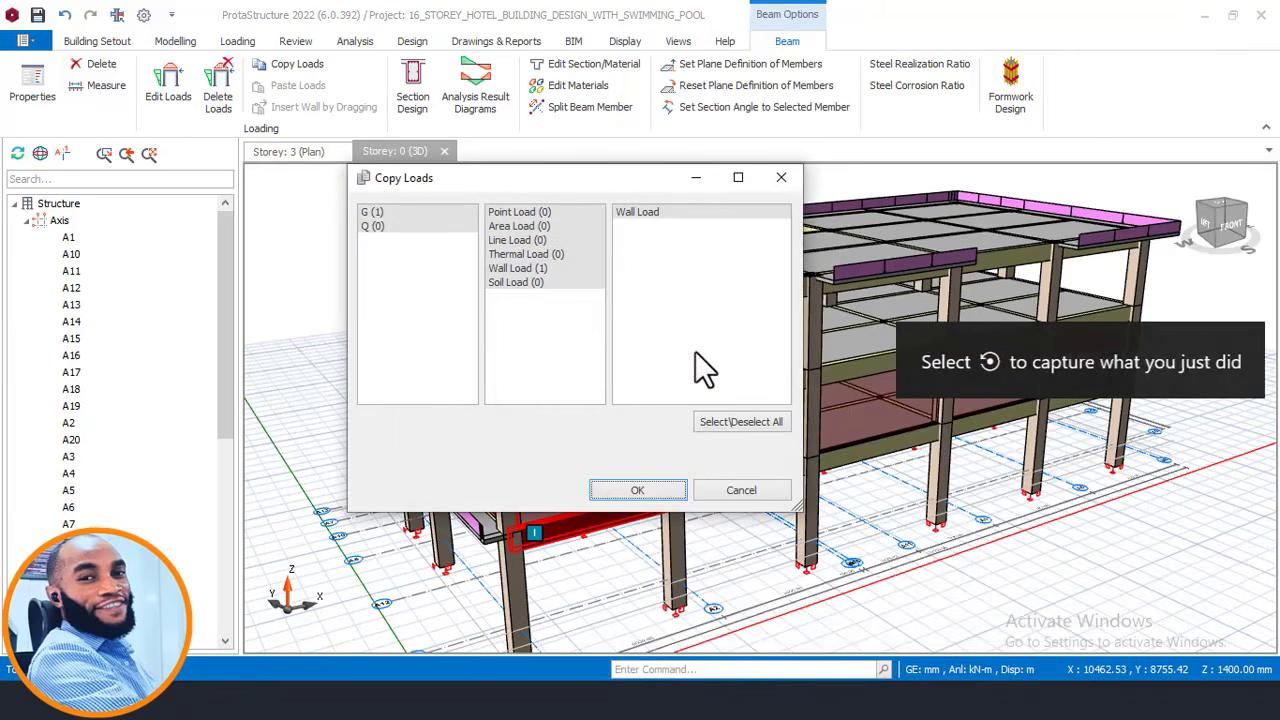
pyautogui.click(645, 490)
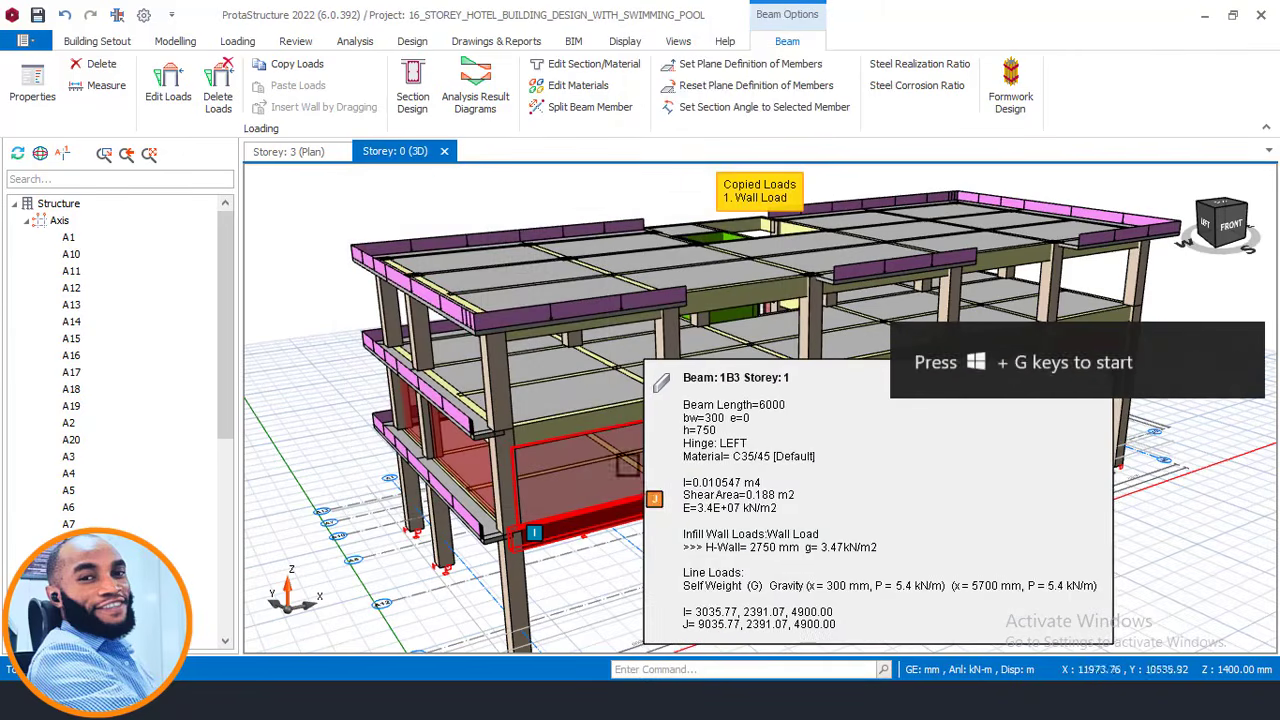
pyautogui.scroll(-2, 656, 365)
# Open the Storey 2 (+8.40 m) plan from St: 2 in the Storeys tree.
pyautogui.scroll(3, 586, 414)
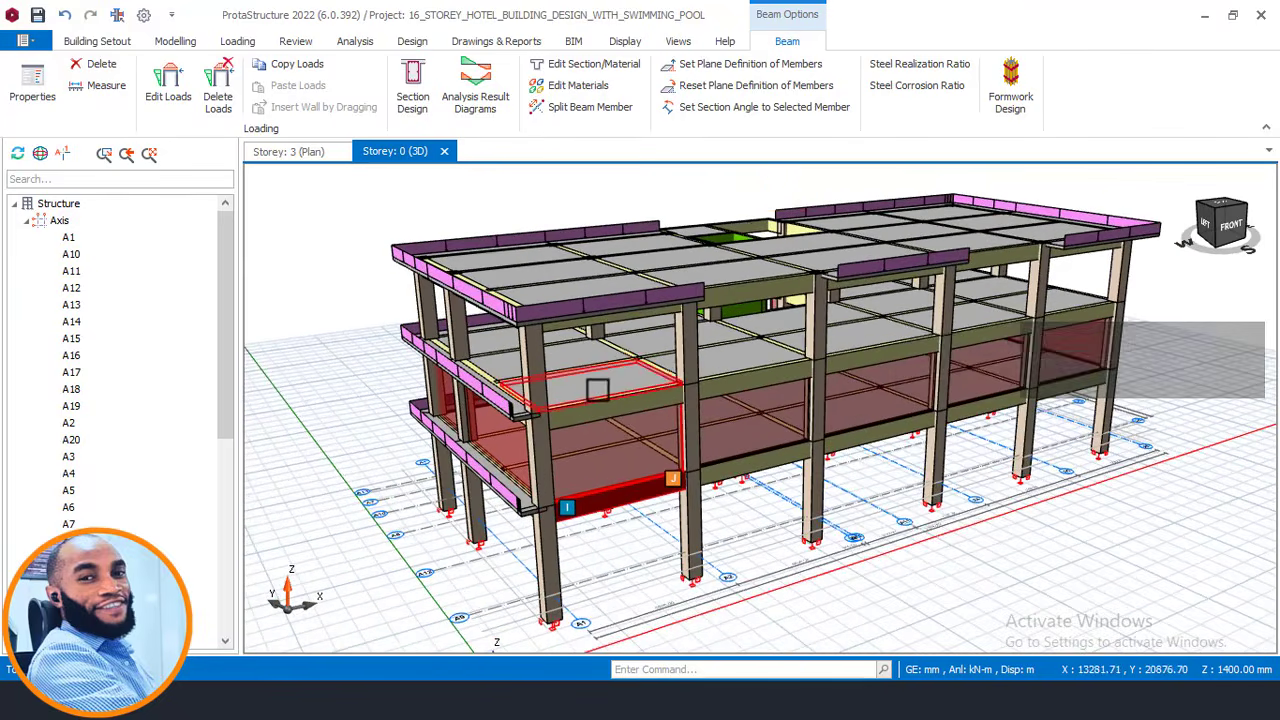
pyautogui.scroll(-2, 597, 389)
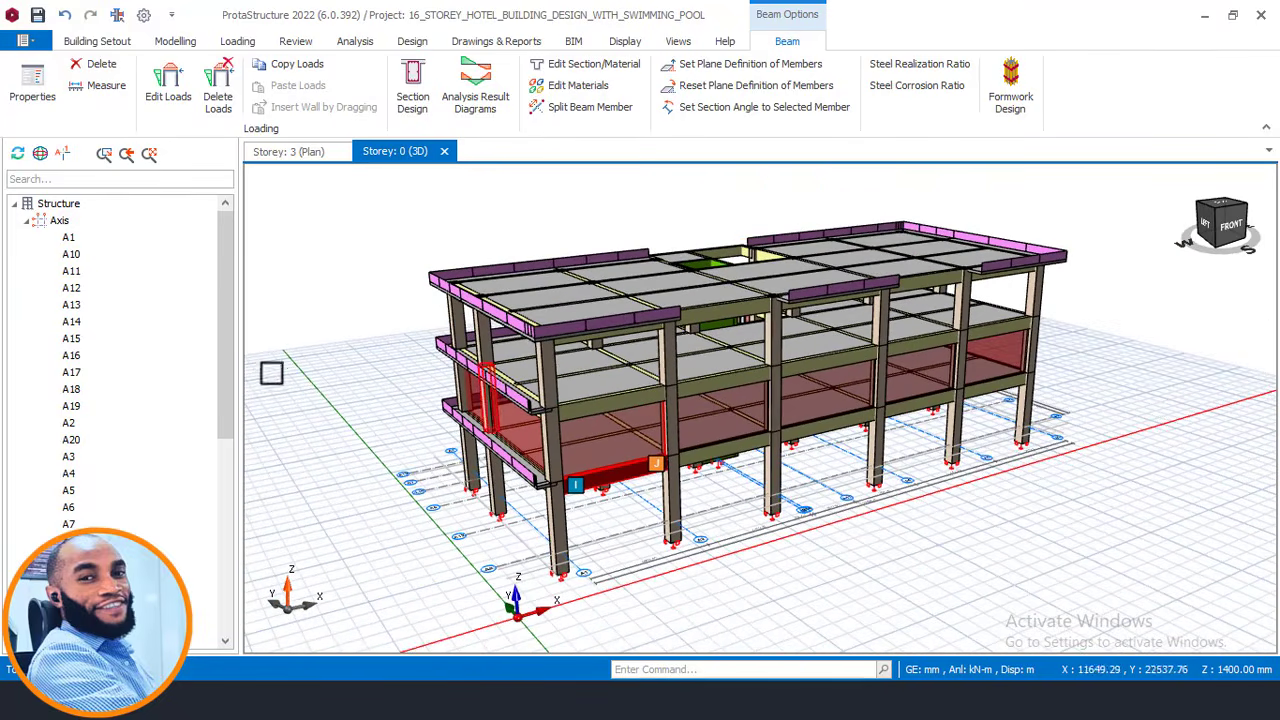
pyautogui.click(295, 156)
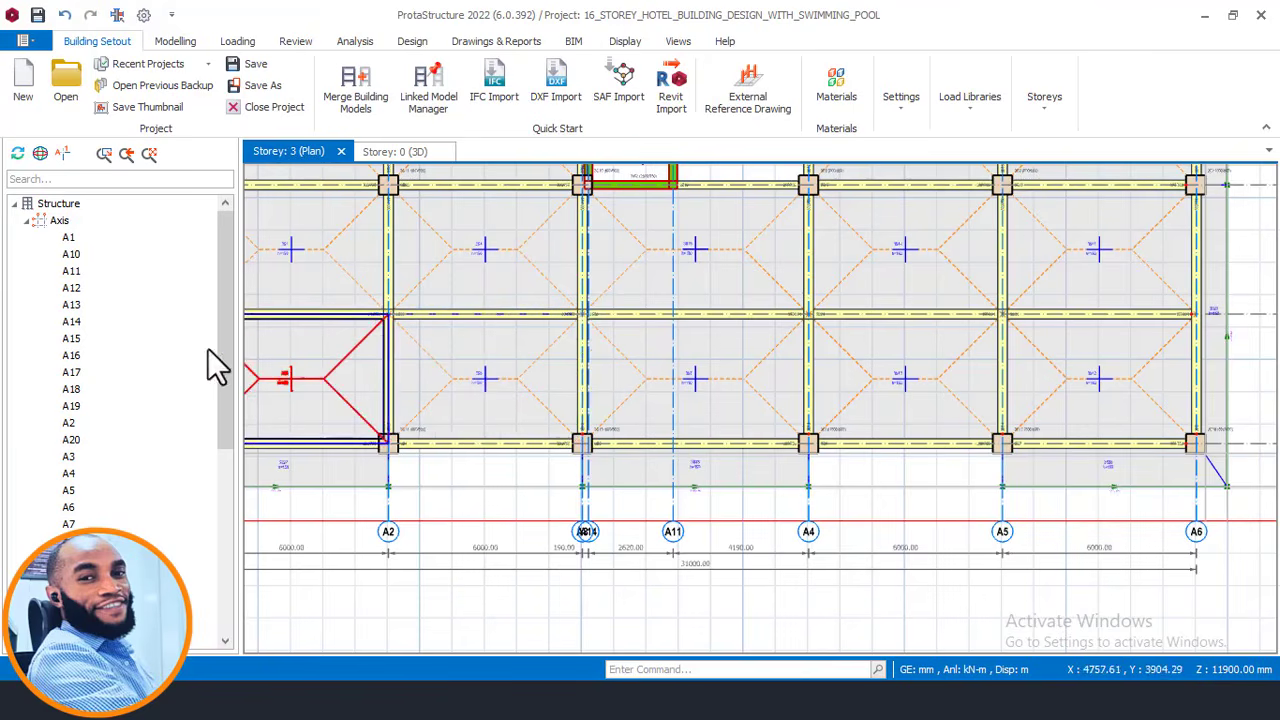
pyautogui.moveTo(223, 334); pyautogui.dragTo(233, 452)
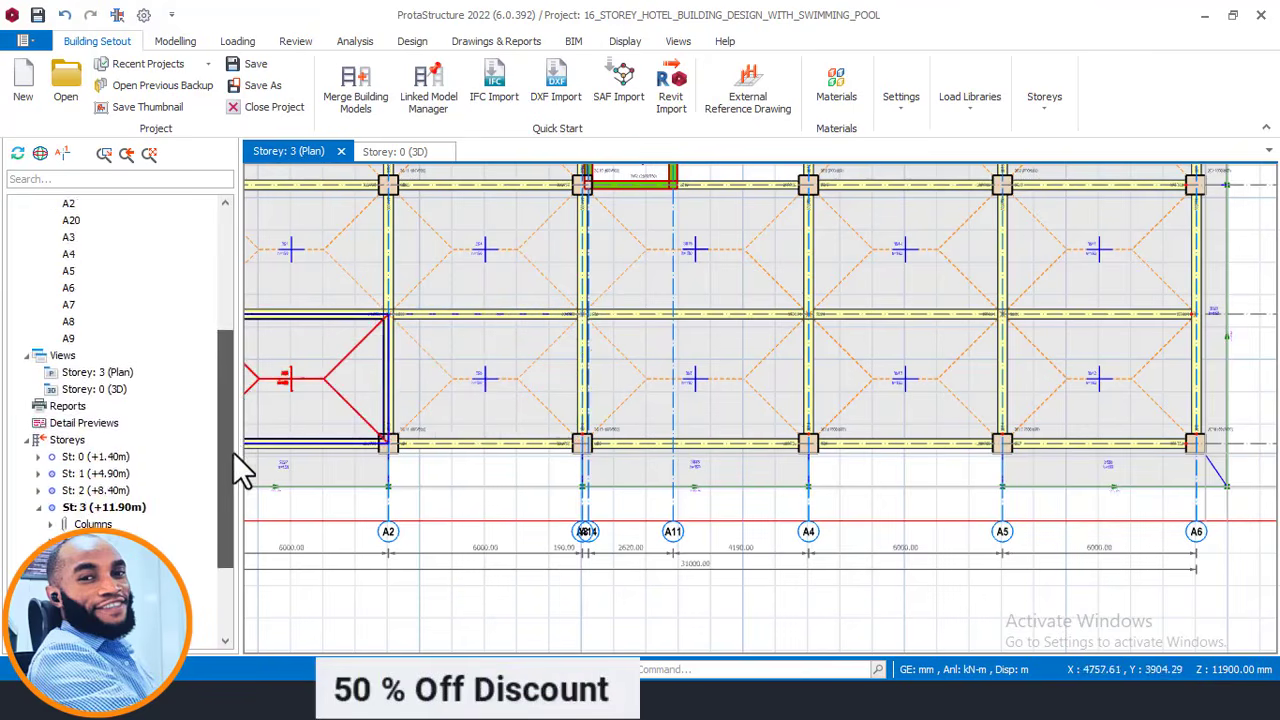
pyautogui.doubleClick(114, 474)
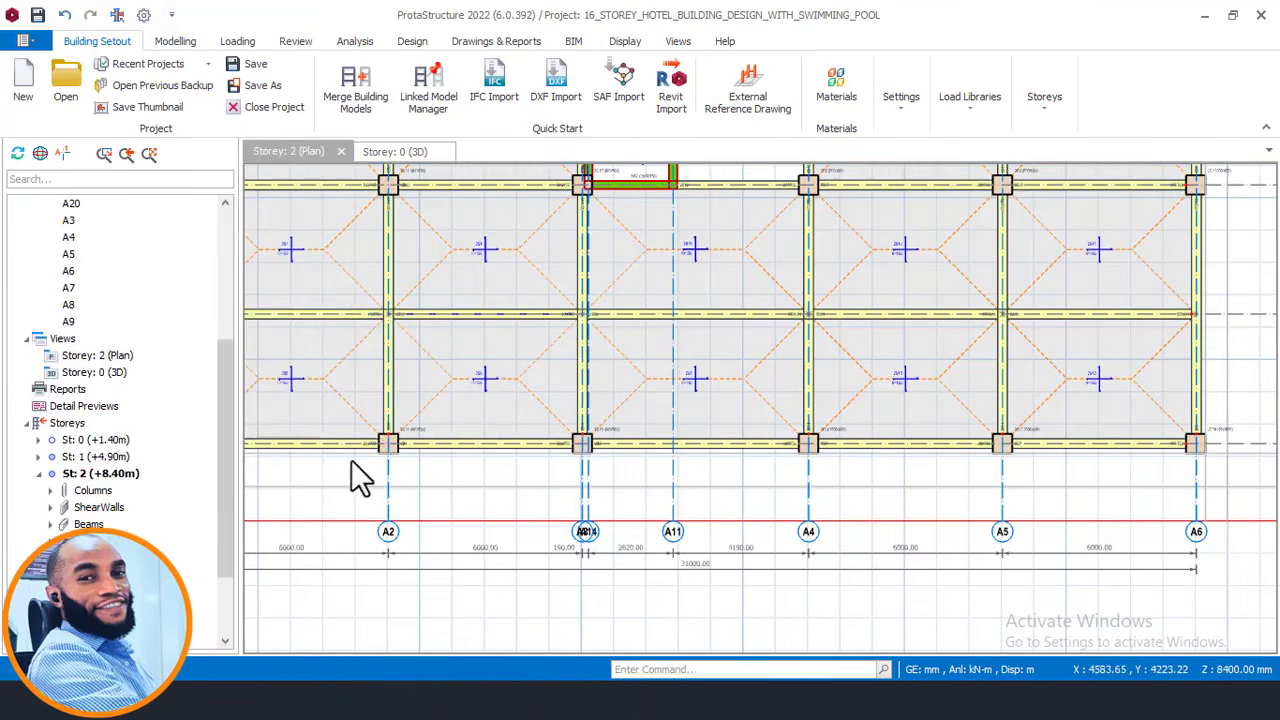
pyautogui.moveTo(682, 390); pyautogui.dragTo(686, 418, button='middle')
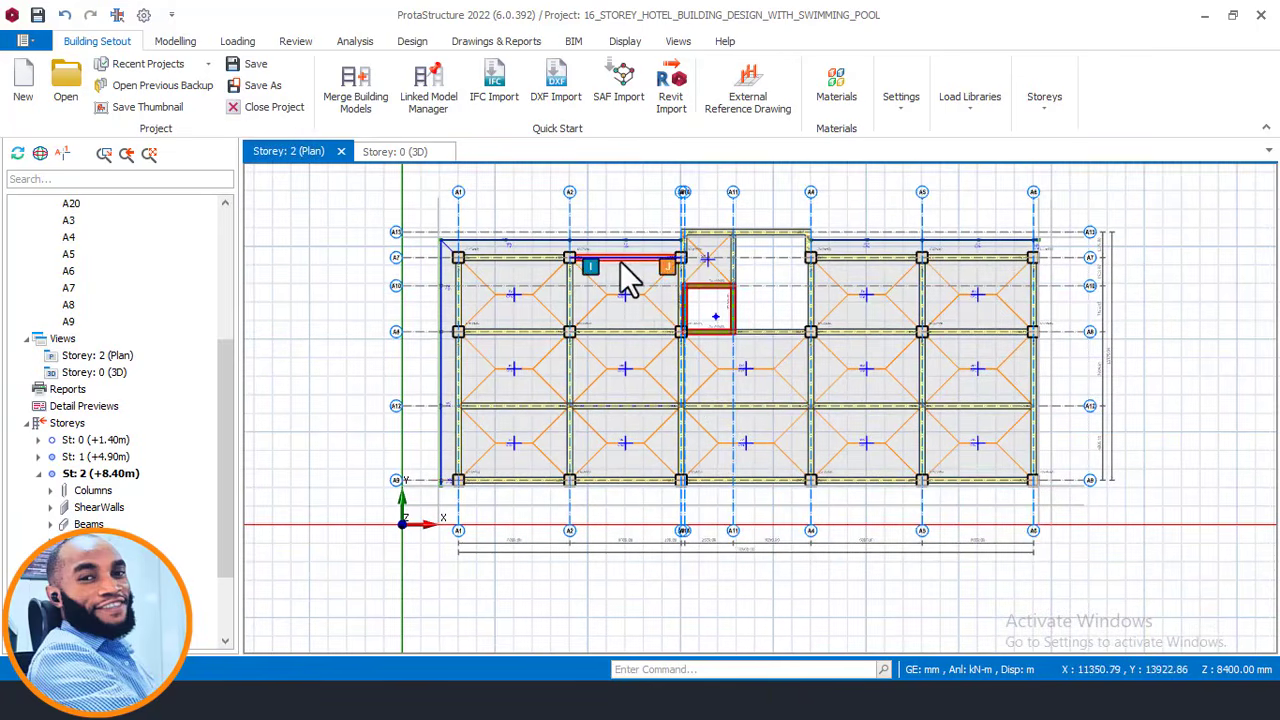
# Select top beams 2B20 and 2B21, the left-edge beams on A1, and the bottom A1–A2 beam.
pyautogui.click(621, 262)
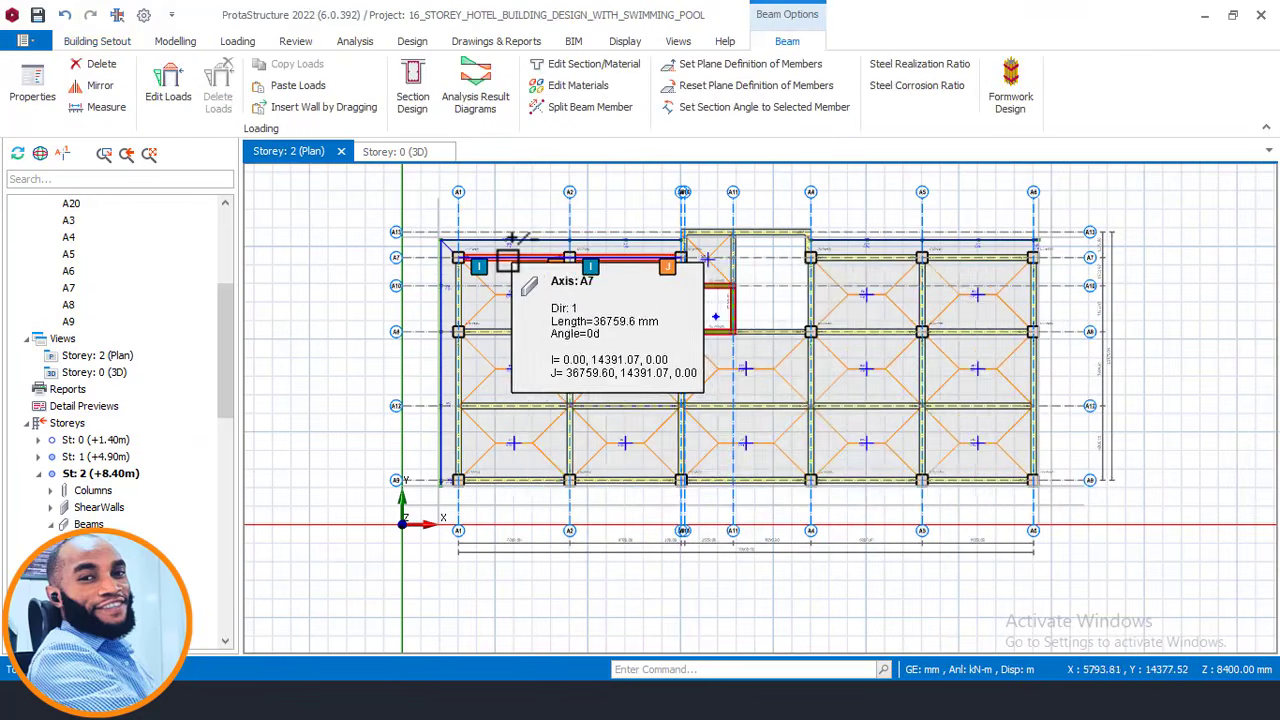
pyautogui.click(505, 258)
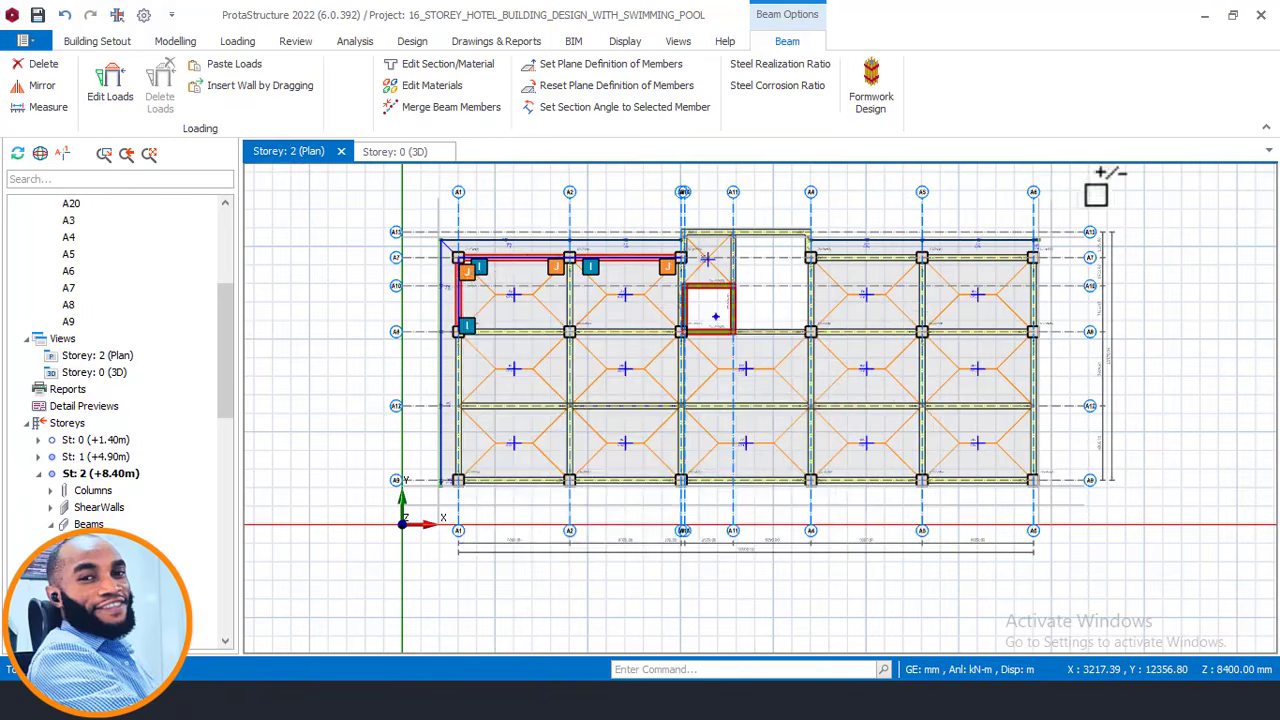
pyautogui.click(508, 410)
pyautogui.click(461, 365)
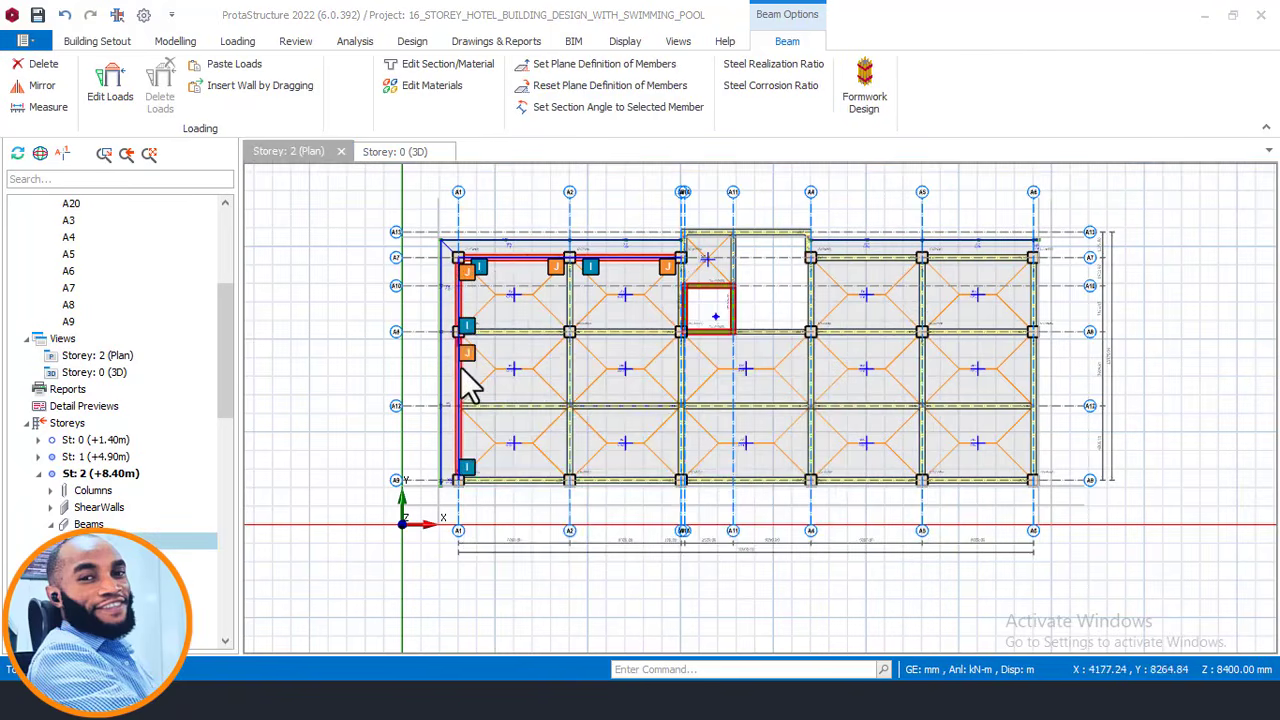
pyautogui.scroll(3, 545, 490)
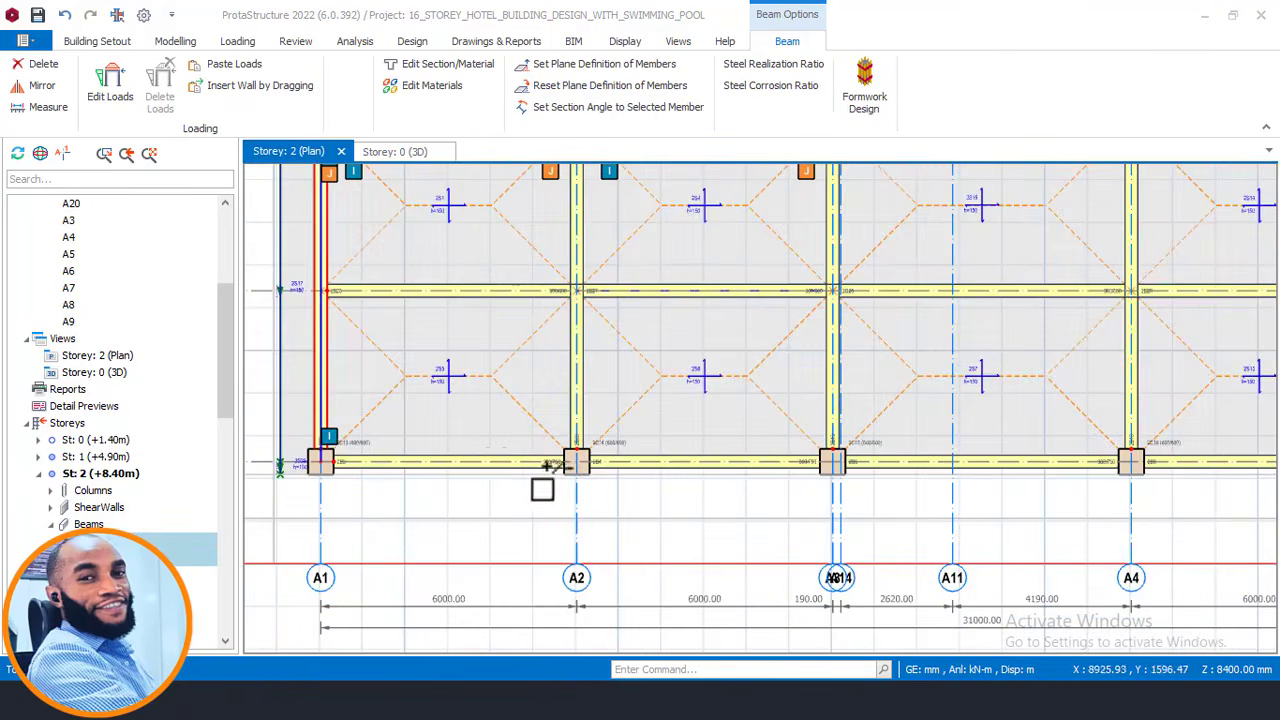
pyautogui.click(492, 461)
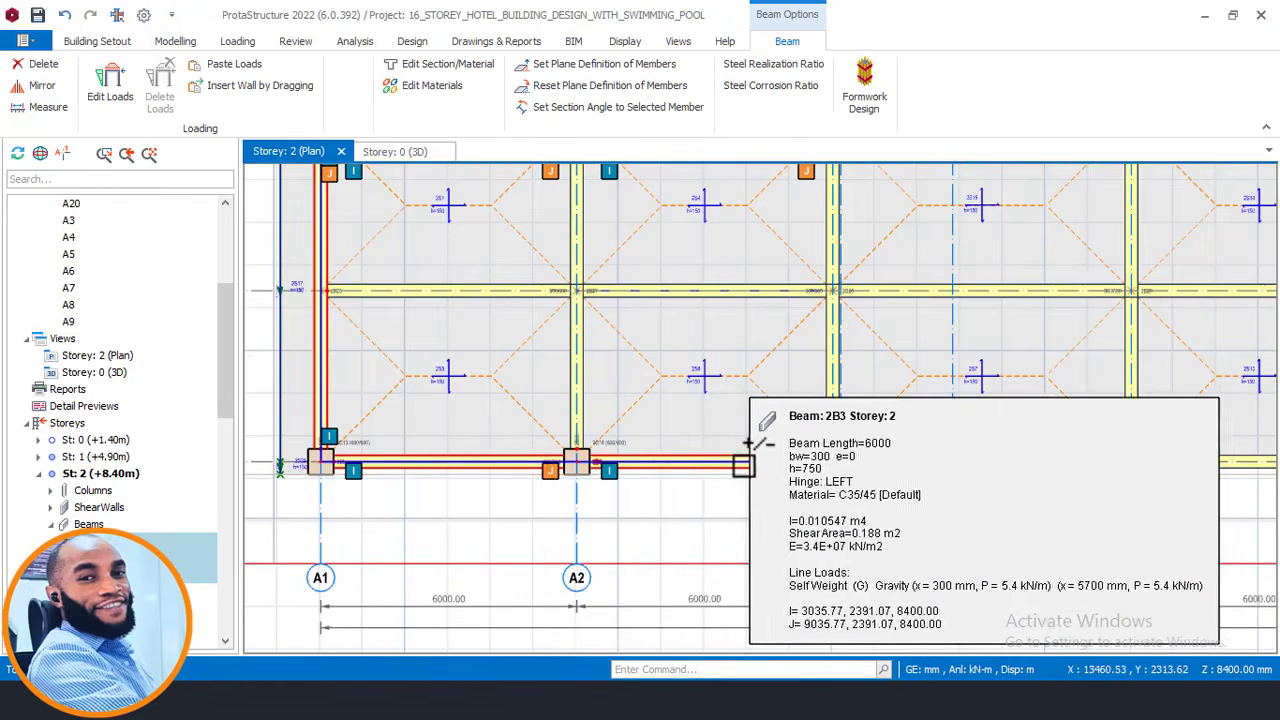
pyautogui.scroll(-3, 686, 449)
pyautogui.scroll(2, 677, 451)
pyautogui.scroll(1, 807, 461)
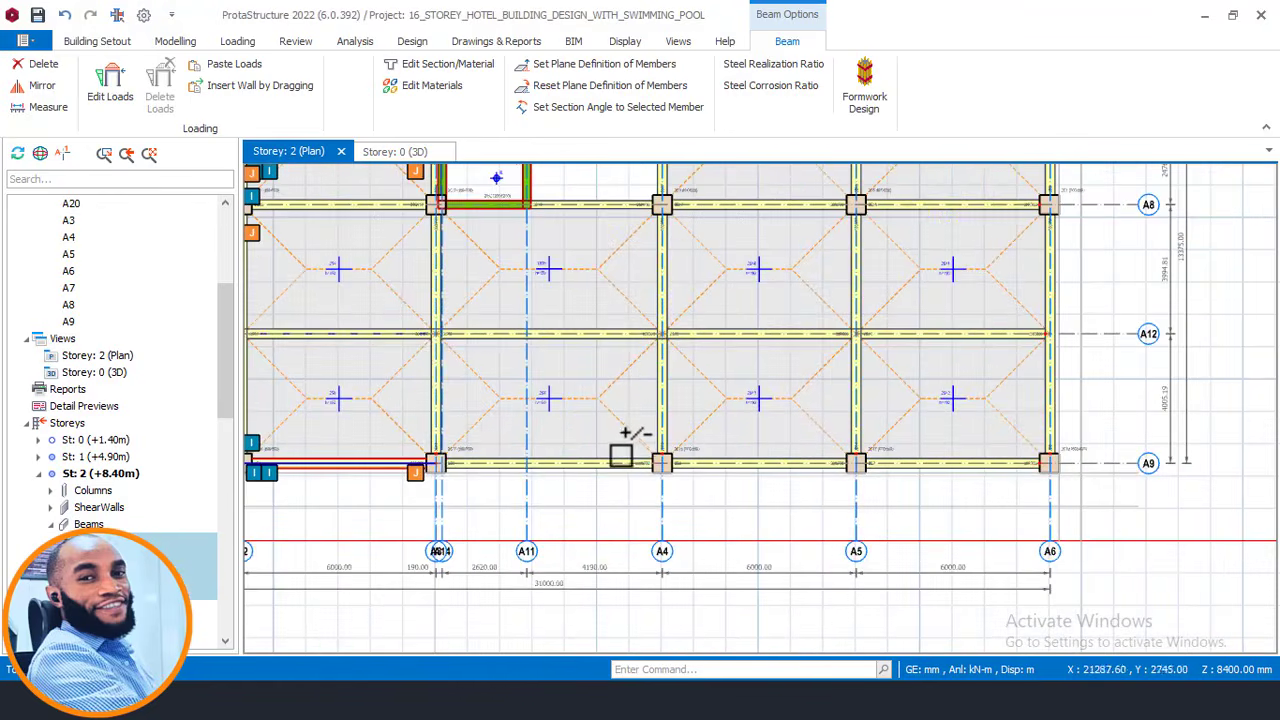
# Add the bottom A4–A5 and A5–A6 beams, the right-edge beams, and top beam 2B10 to the selection.
pyautogui.click(752, 460)
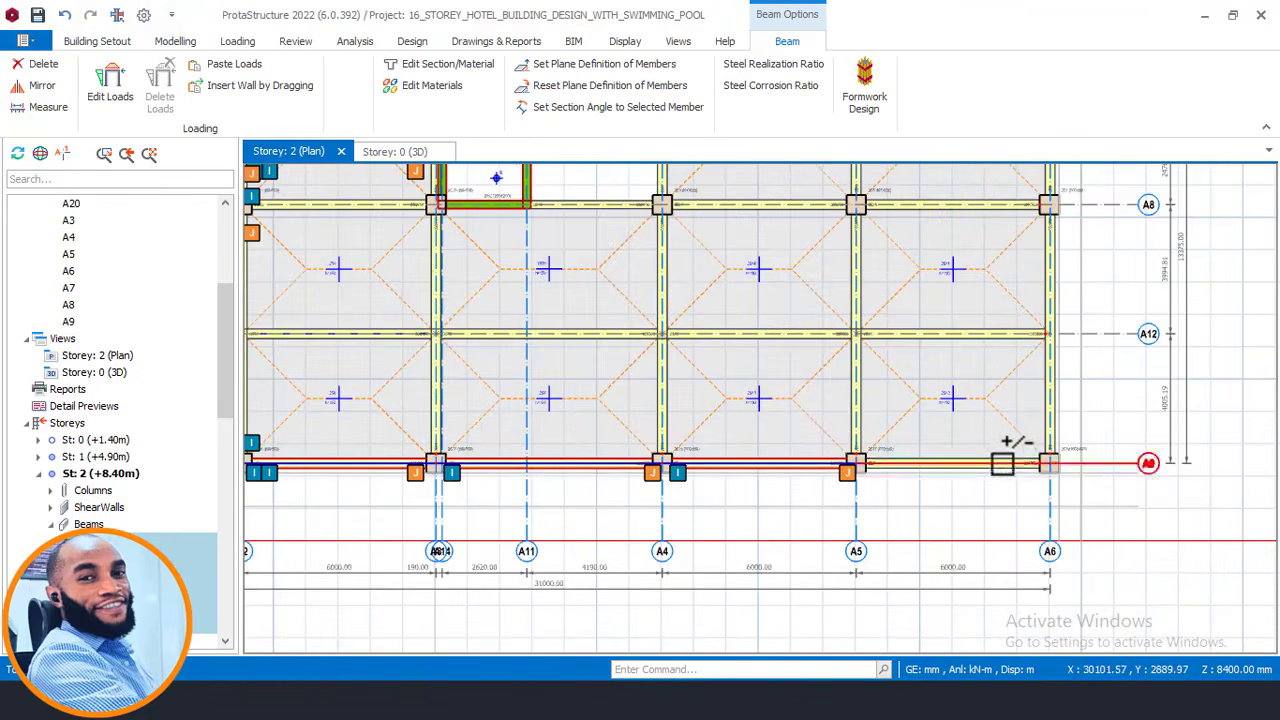
pyautogui.keyDown('ctrl'); pyautogui.click(998, 461); pyautogui.keyUp('ctrl')
pyautogui.keyDown('ctrl'); pyautogui.click(1048, 380); pyautogui.keyUp('ctrl')
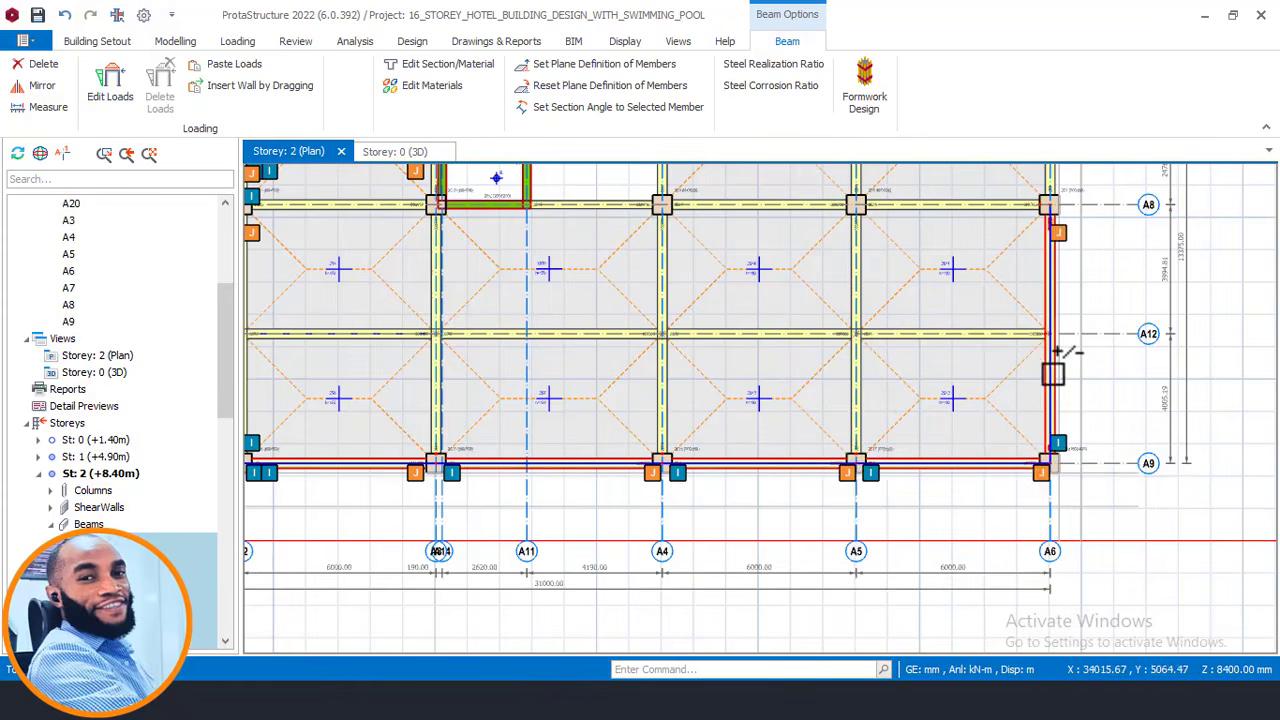
pyautogui.scroll(-3, 1025, 380)
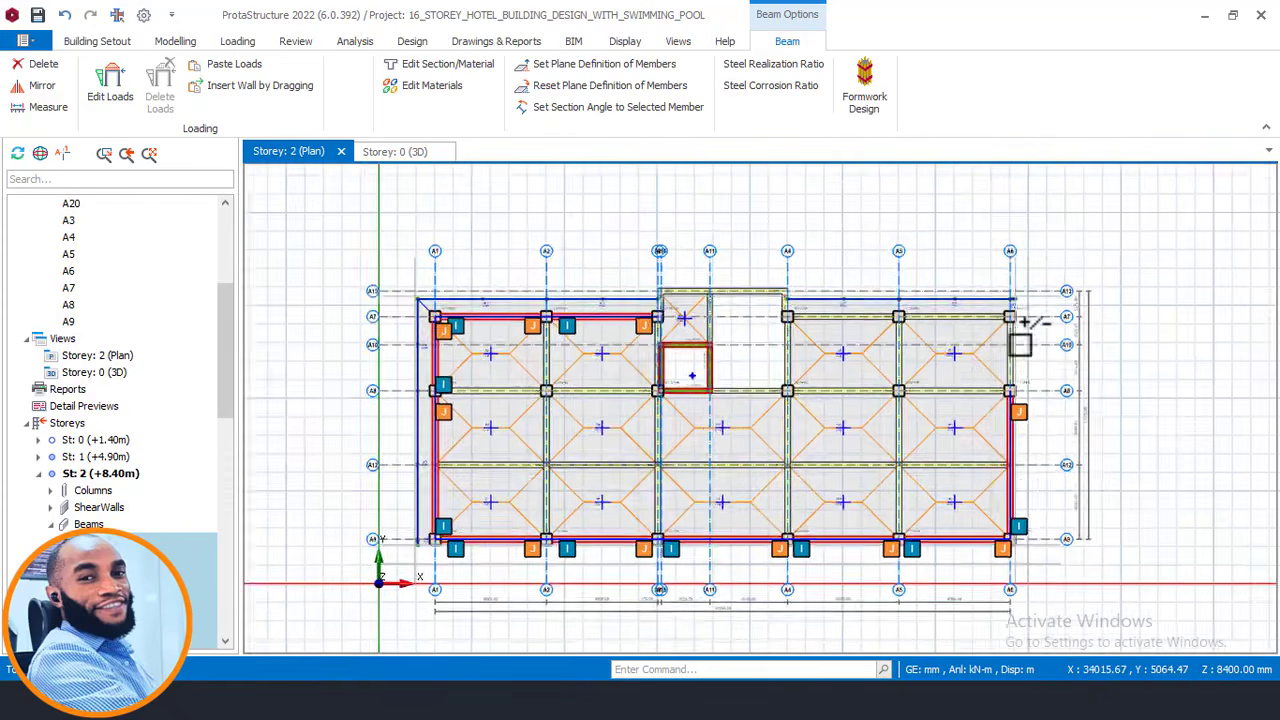
pyautogui.scroll(3, 1022, 322)
pyautogui.keyDown('ctrl'); pyautogui.click(1004, 362); pyautogui.keyUp('ctrl')
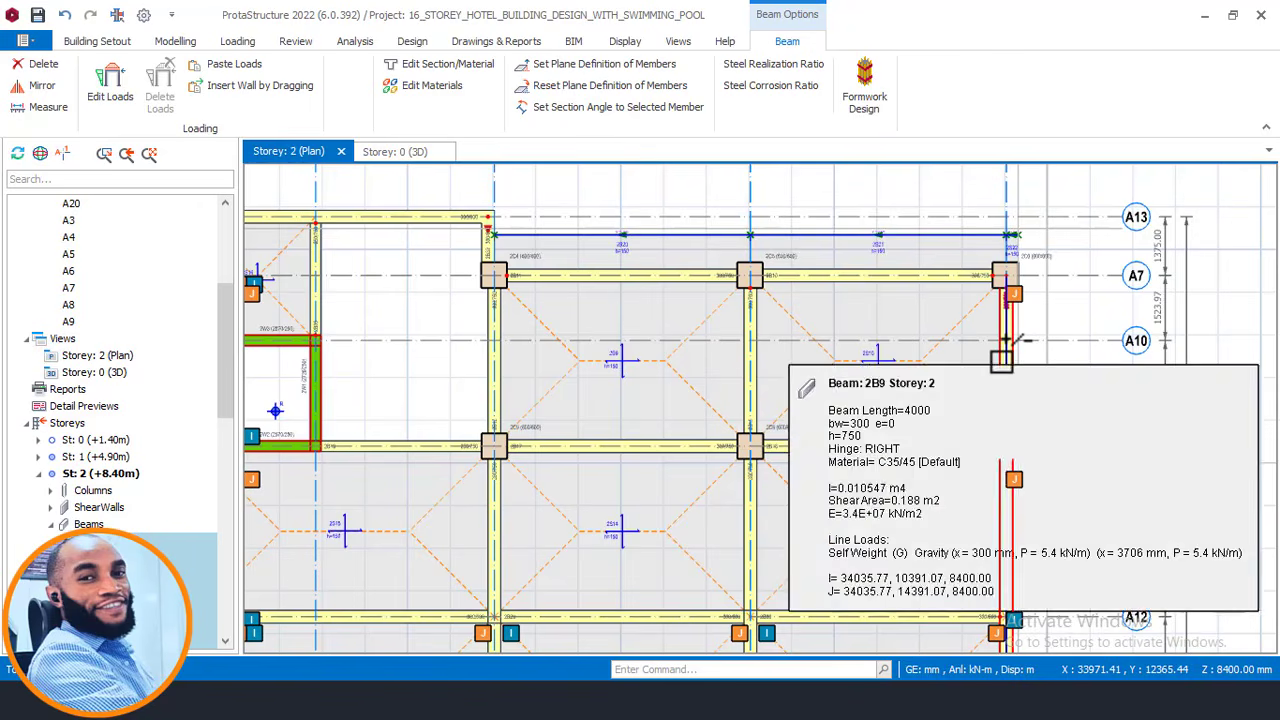
pyautogui.keyDown('ctrl'); pyautogui.click(937, 284); pyautogui.keyUp('ctrl')
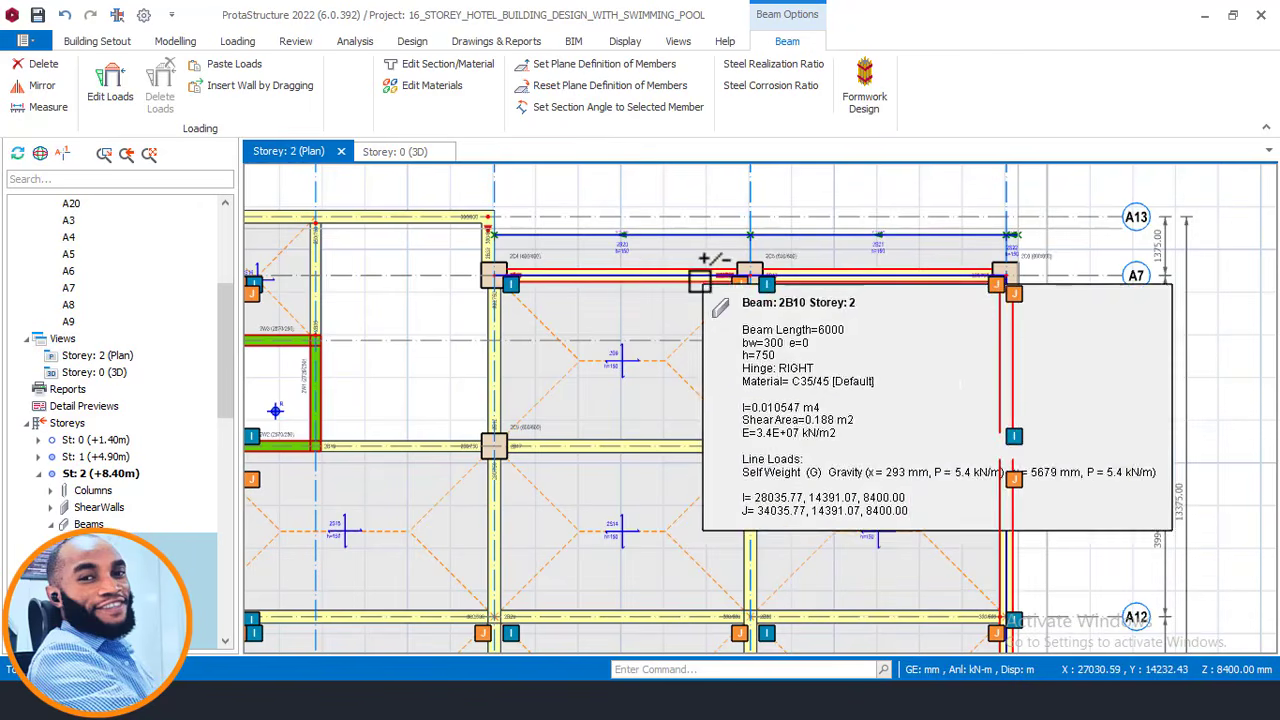
pyautogui.scroll(-3, 1111, 414)
pyautogui.scroll(3, 789, 342)
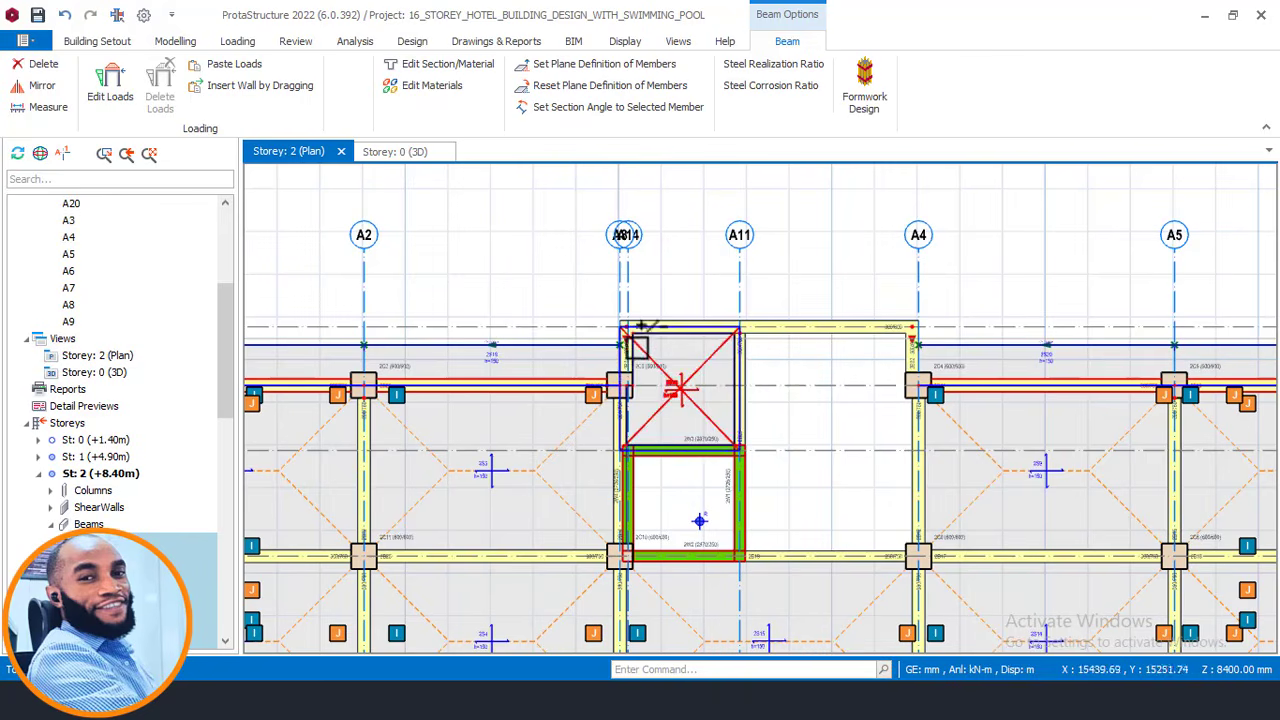
pyautogui.scroll(2, 641, 320)
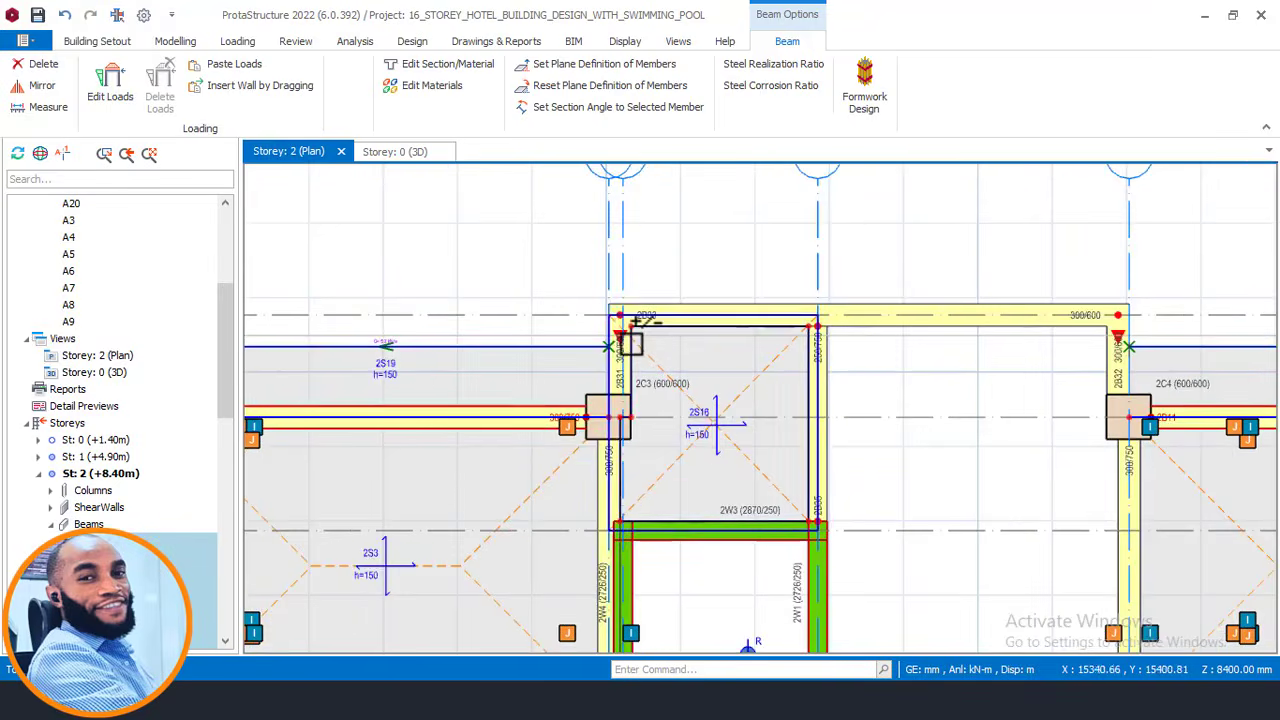
pyautogui.moveTo(641, 318)
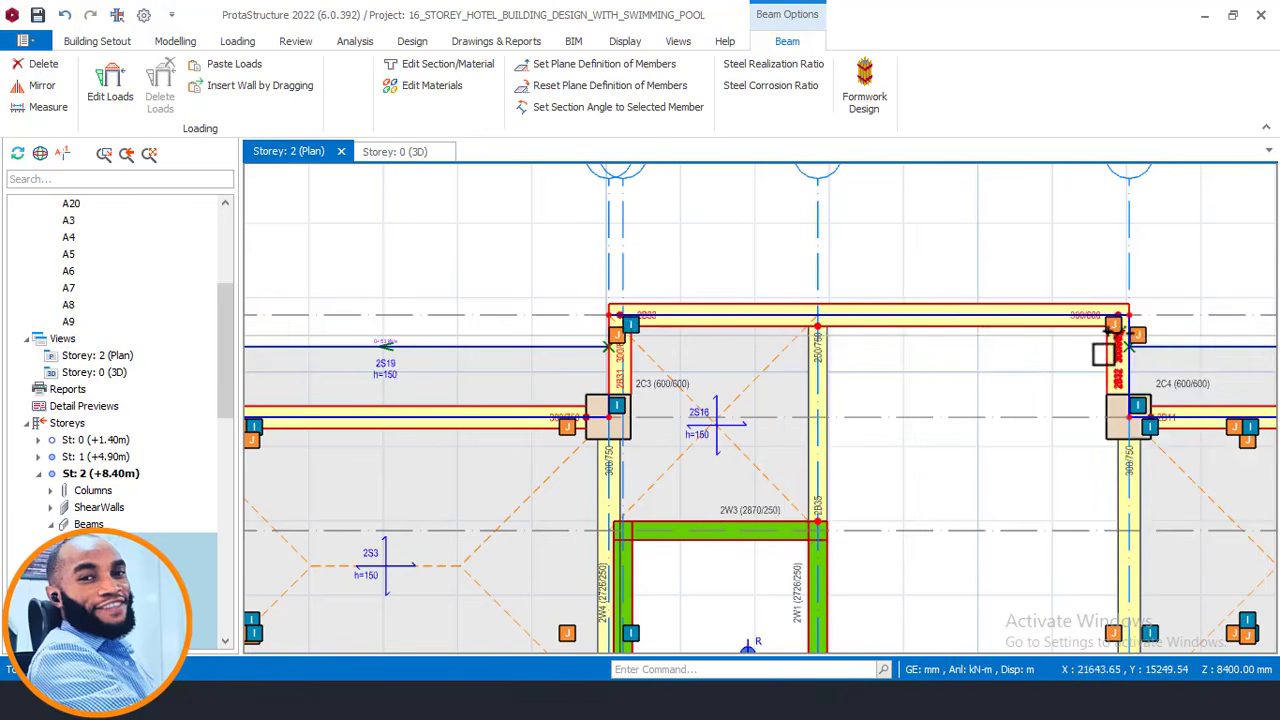
pyautogui.scroll(-2, 745, 356)
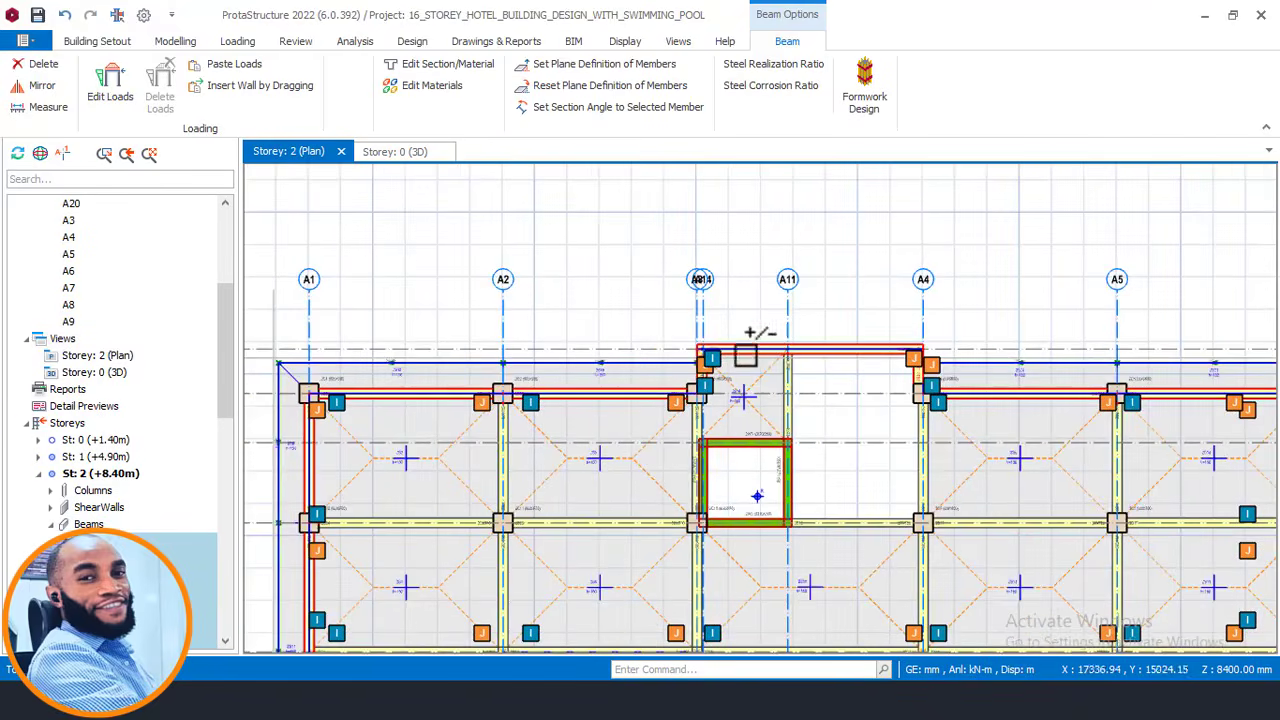
# Paste the copied wall loads onto the selected Storey 2 beams and clear the selection.
pyautogui.rightClick(758, 233)
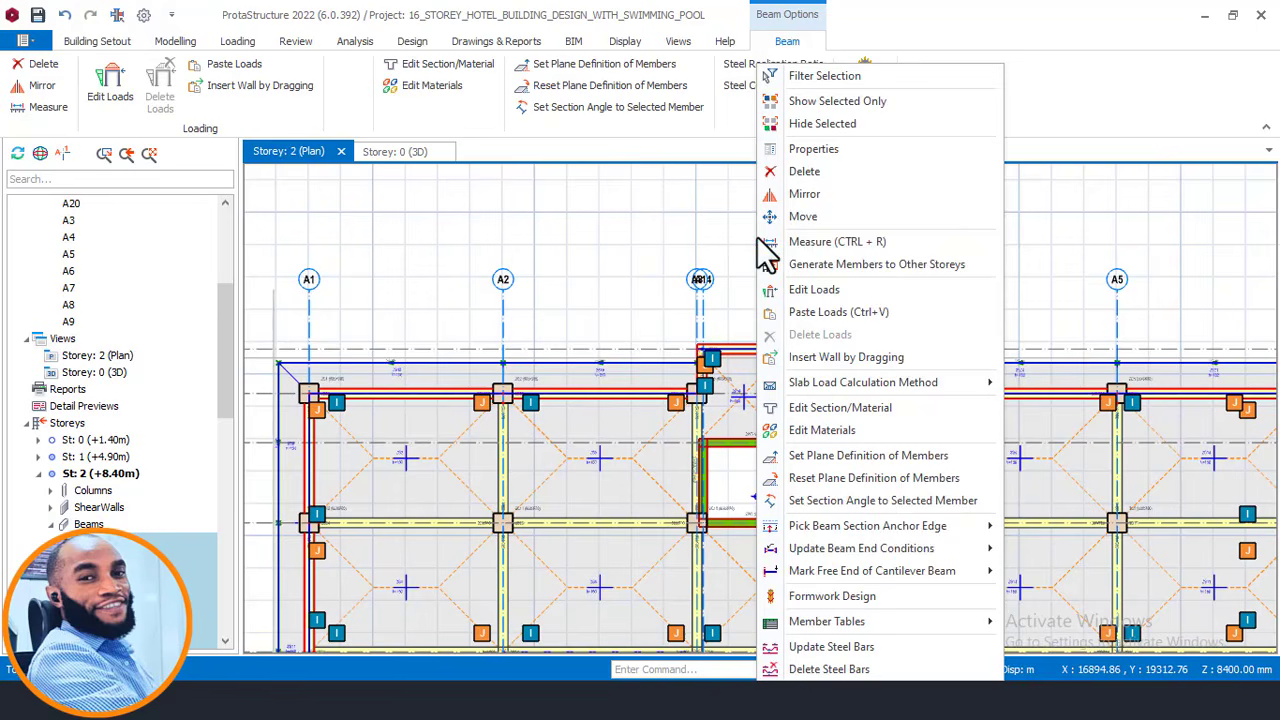
pyautogui.click(816, 309)
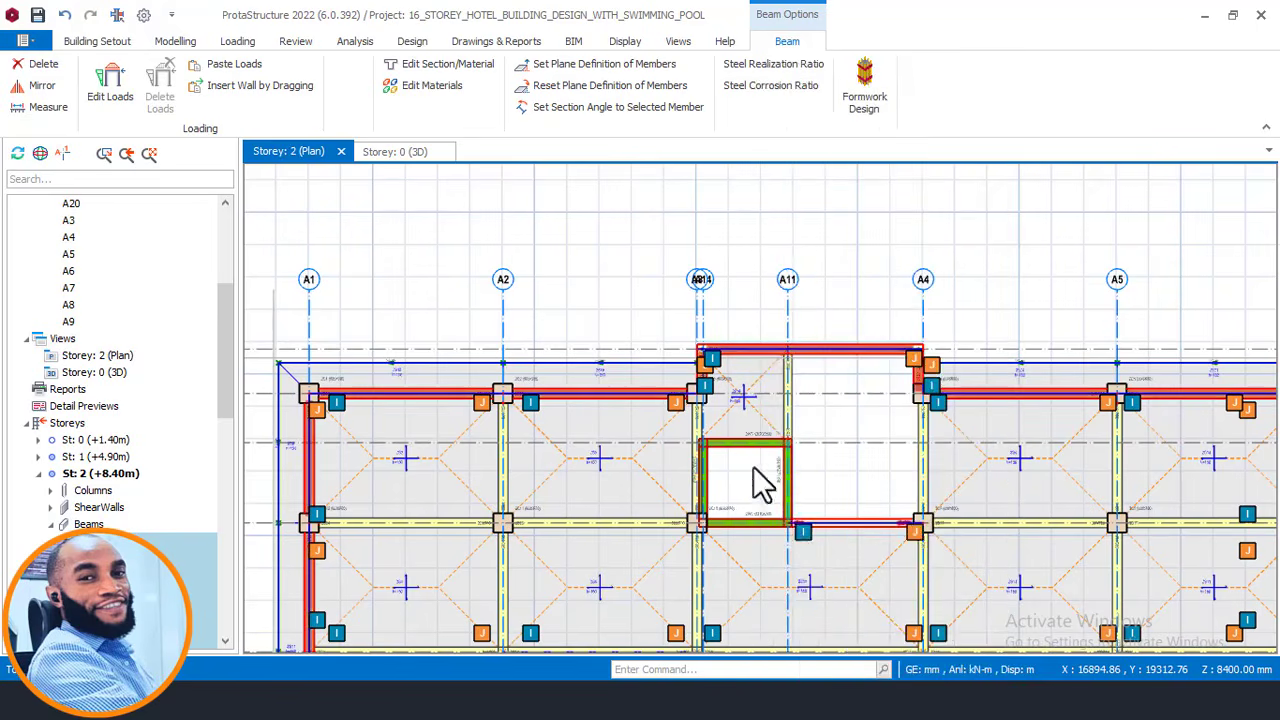
pyautogui.scroll(-1, 788, 362)
pyautogui.press('Escape')
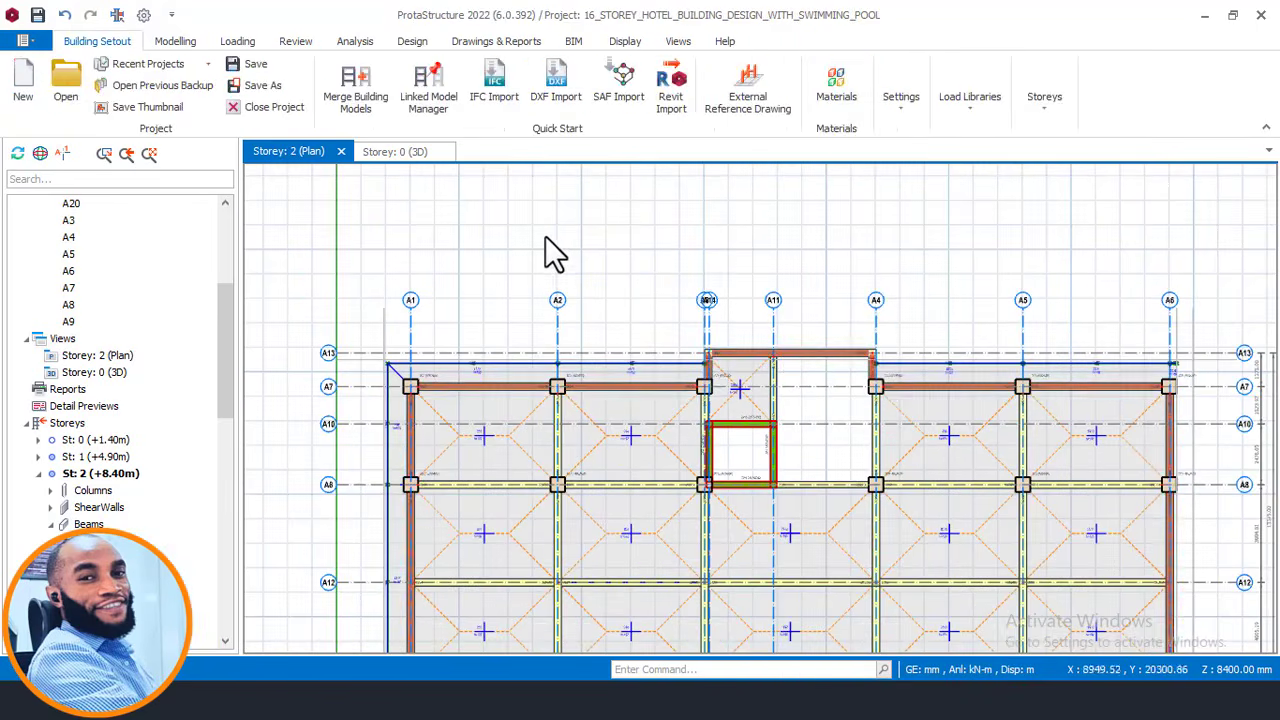
# Open the Storey 1 plan, then switch to the Storey 3 plan.
pyautogui.scroll(-1, 545, 236)
pyautogui.doubleClick(97, 457)
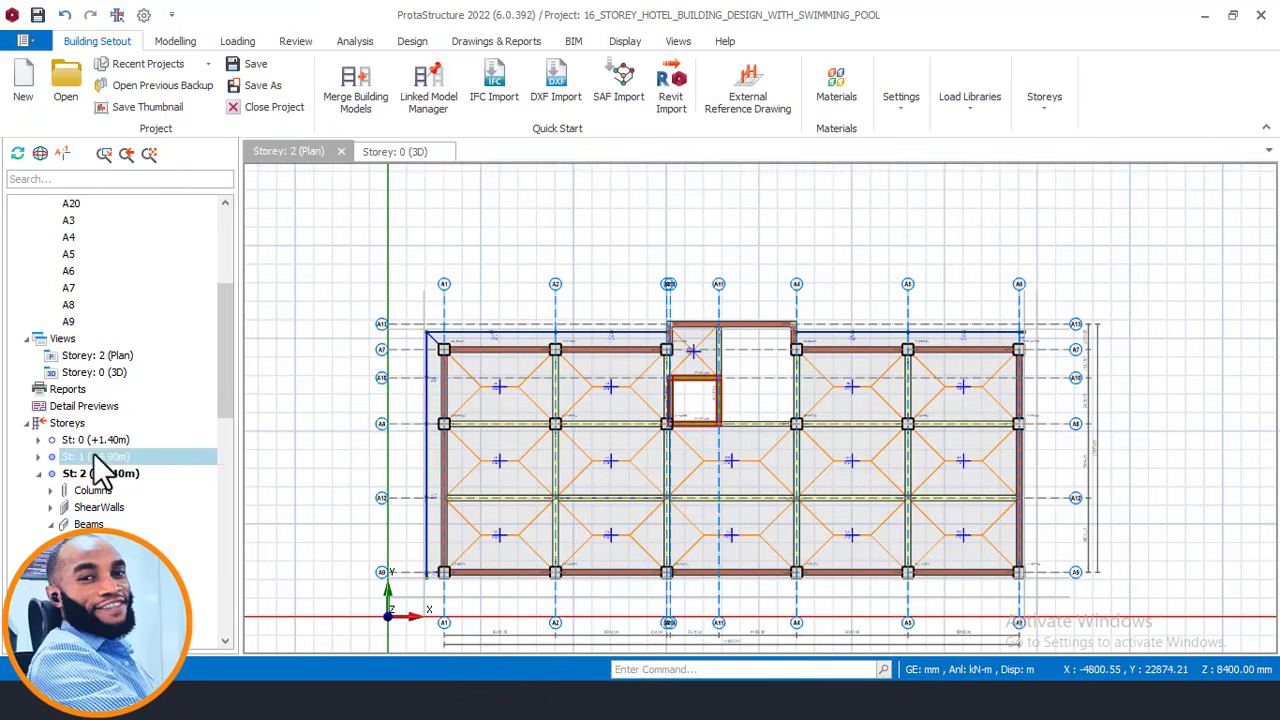
pyautogui.scroll(2, 671, 320)
pyautogui.scroll(1, 671, 320)
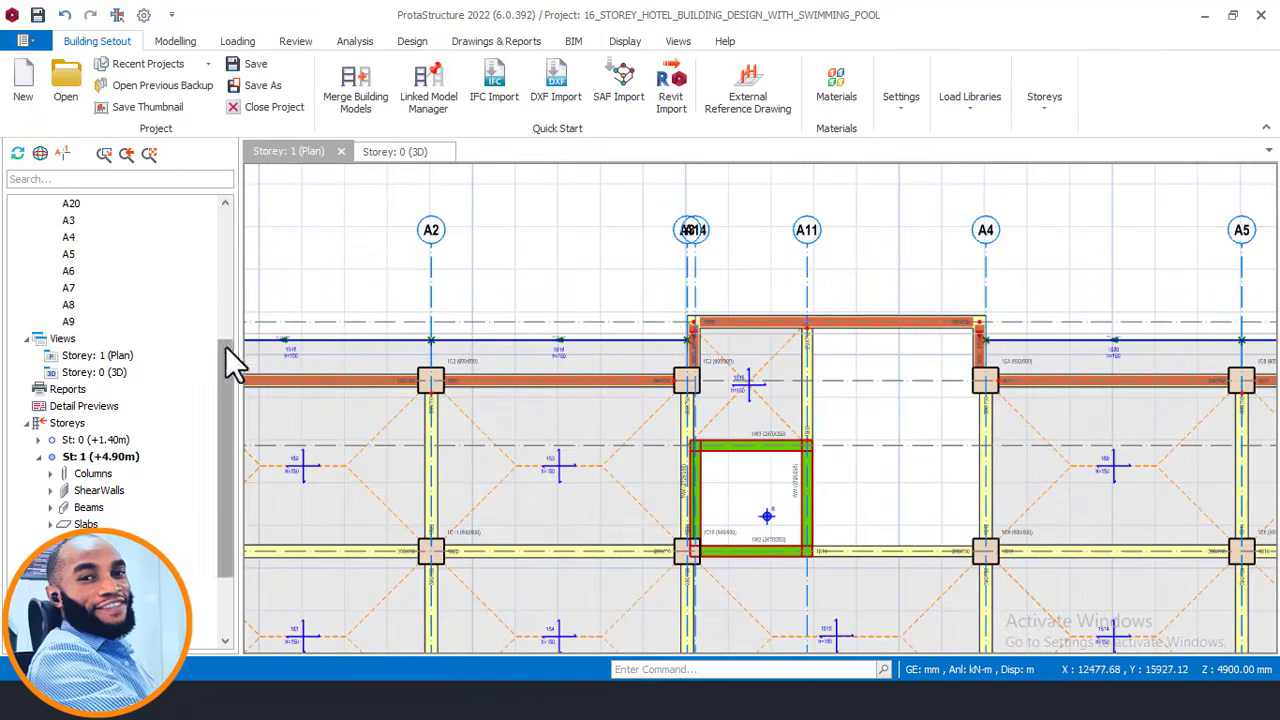
pyautogui.scroll(-2, 225, 346)
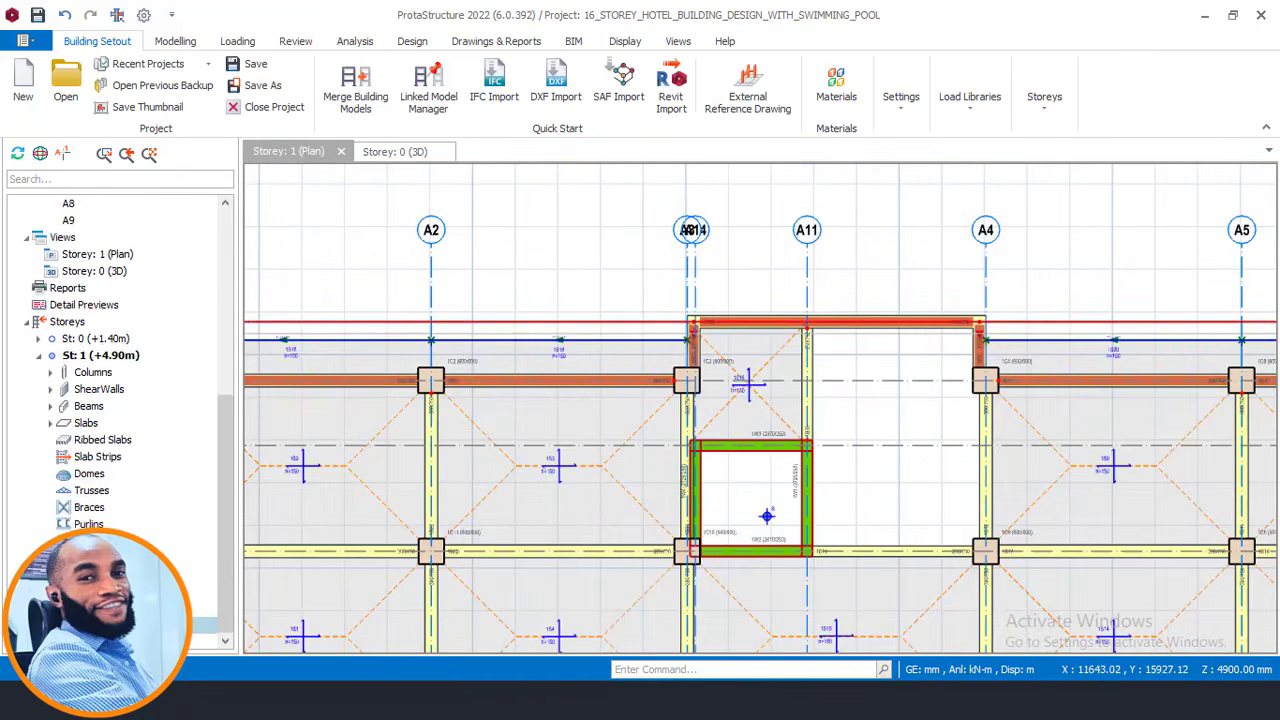
pyautogui.doubleClick(100, 625)
# Select Storey 3's top-left corner, left-edge A1 beams, and bottom beams from A1 to A5.
pyautogui.moveTo(744, 281); pyautogui.dragTo(728, 251, button='middle')
pyautogui.scroll(-3, 730, 250)
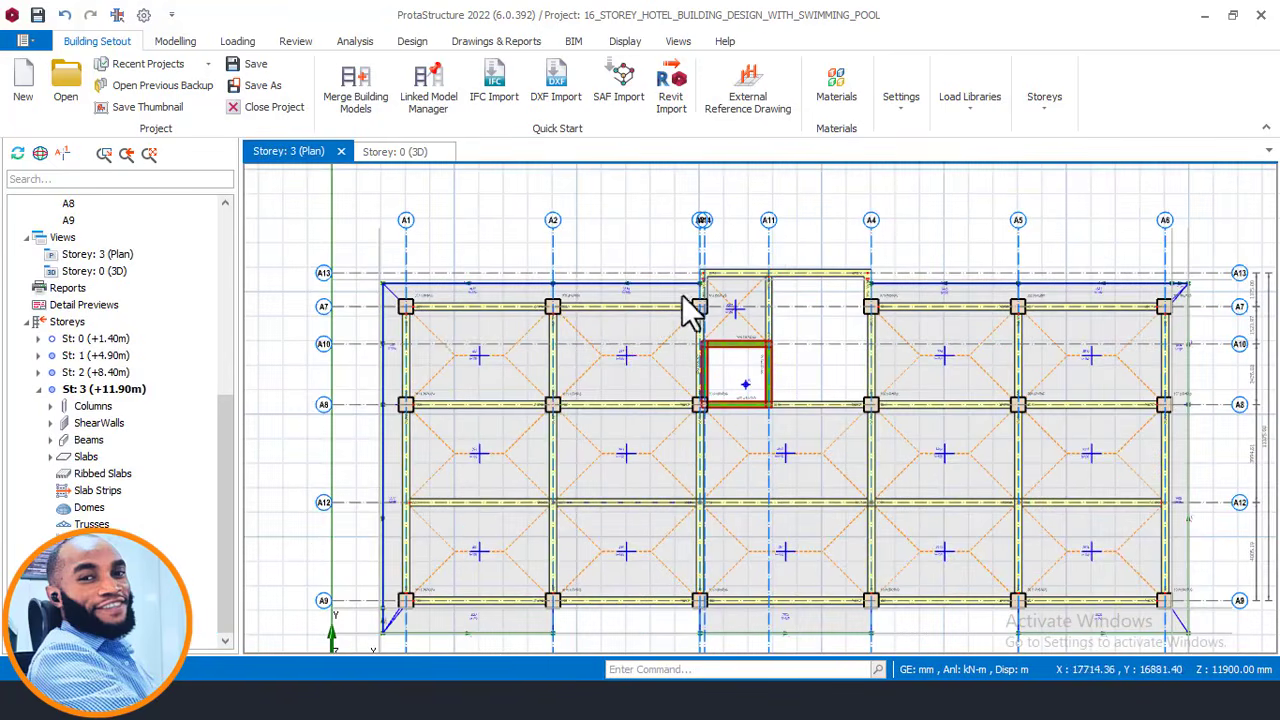
pyautogui.click(441, 312)
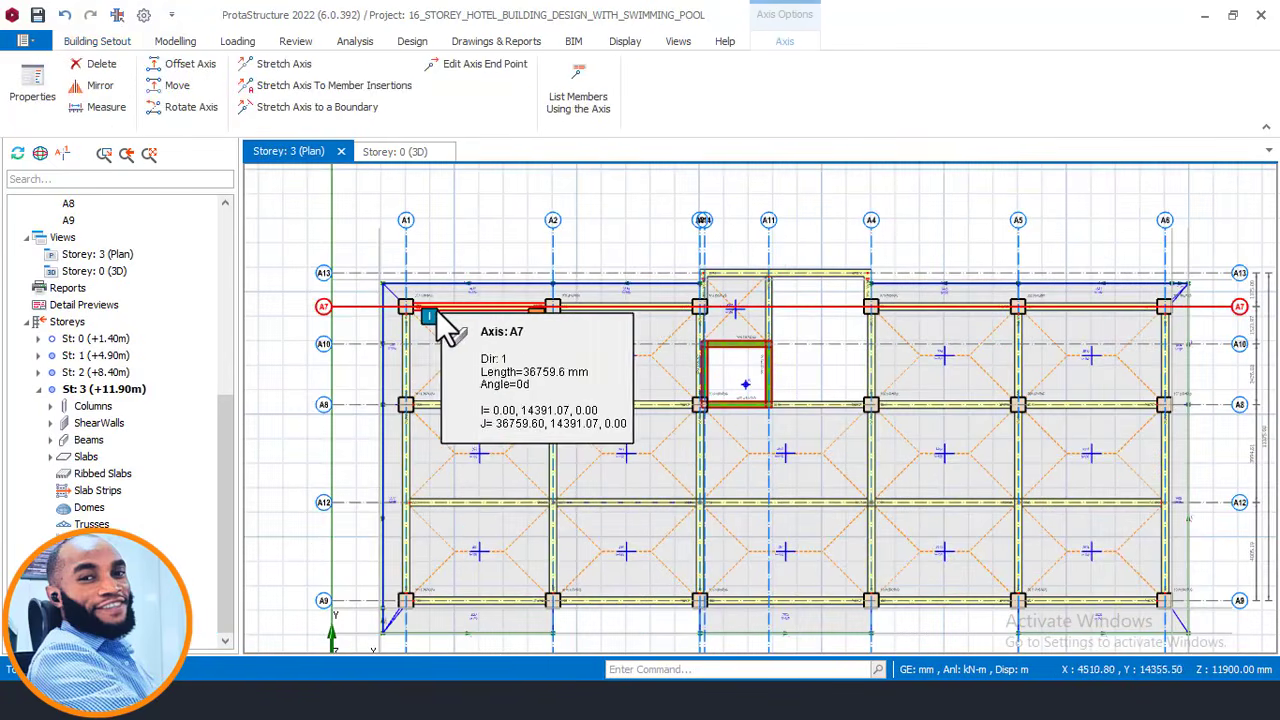
pyautogui.click(436, 311)
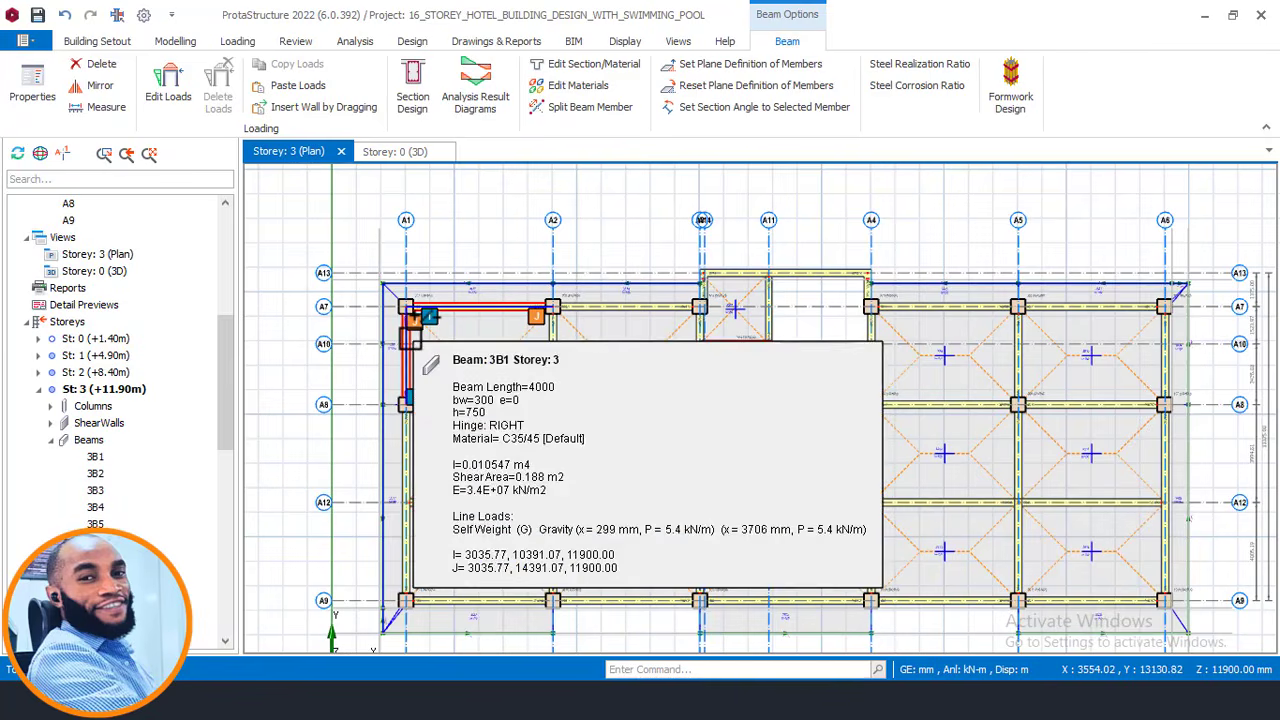
pyautogui.keyDown('ctrl'); pyautogui.click(408, 450); pyautogui.keyUp('ctrl')
pyautogui.keyDown('ctrl'); pyautogui.click(410, 442); pyautogui.keyUp('ctrl')
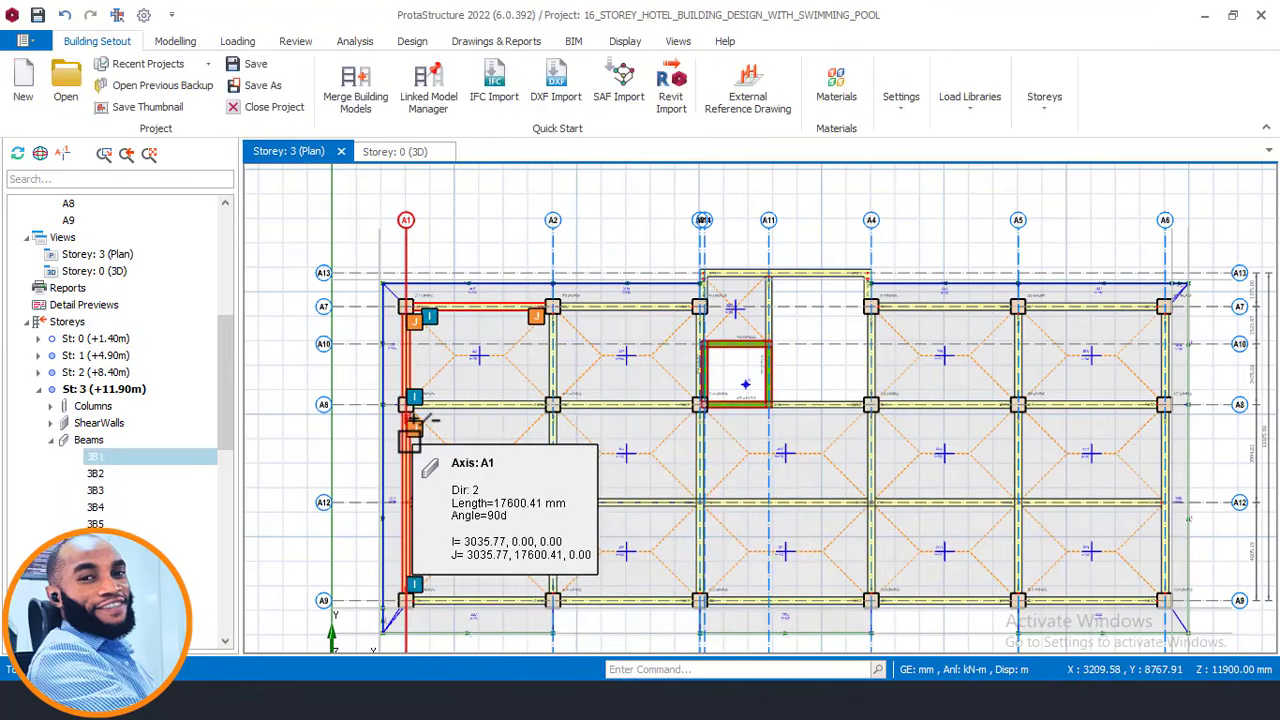
pyautogui.keyDown('ctrl'); pyautogui.click(410, 252); pyautogui.keyUp('ctrl')
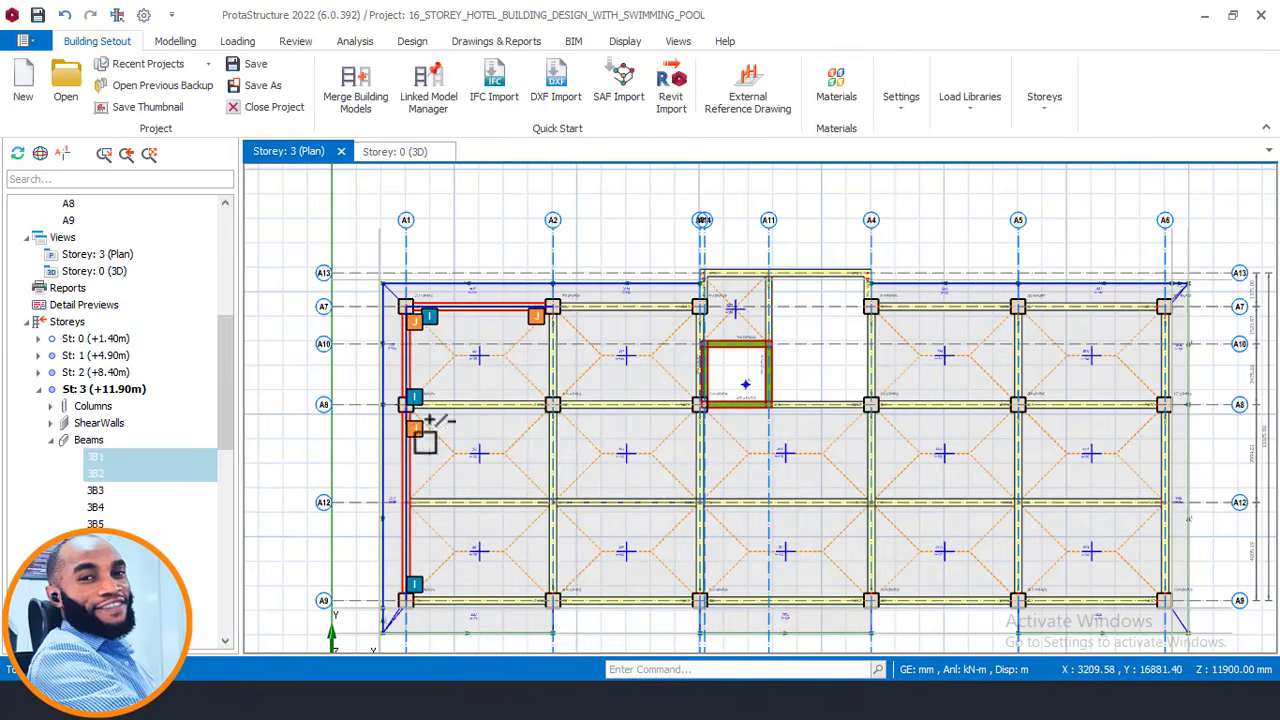
pyautogui.keyDown('ctrl'); pyautogui.click(455, 596); pyautogui.keyUp('ctrl')
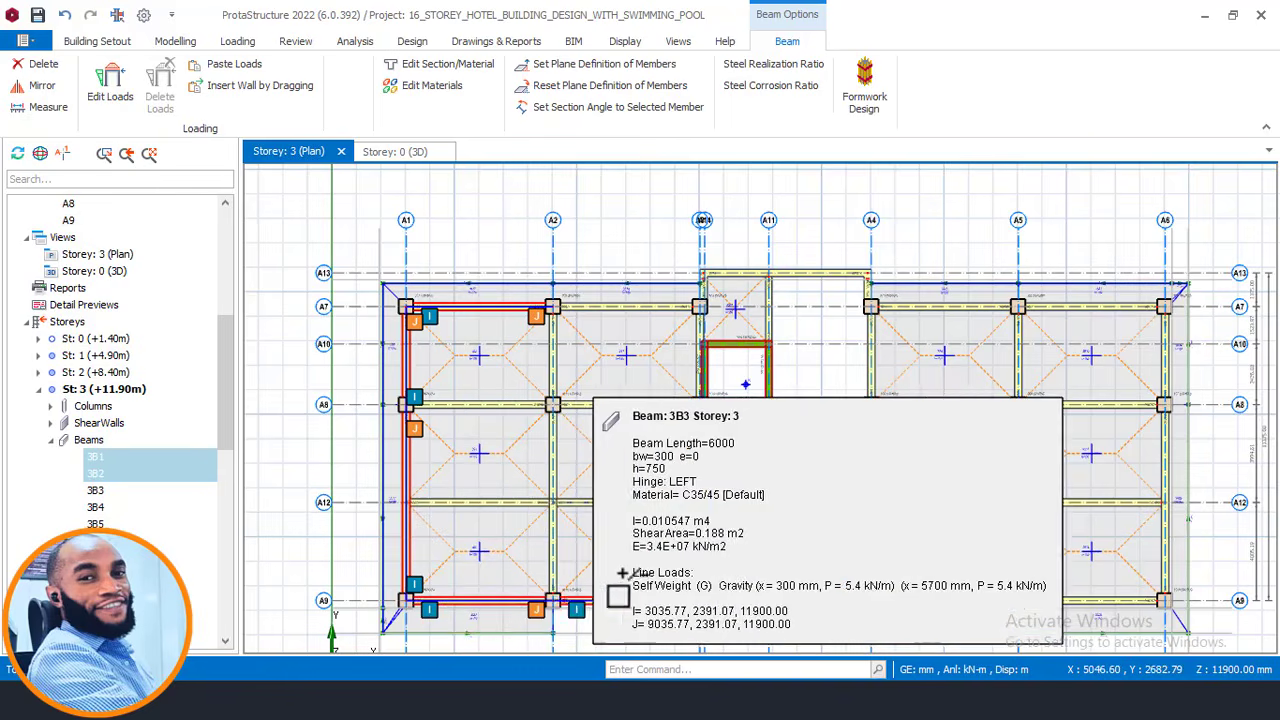
pyautogui.keyDown('ctrl'); pyautogui.click(620, 603); pyautogui.keyUp('ctrl')
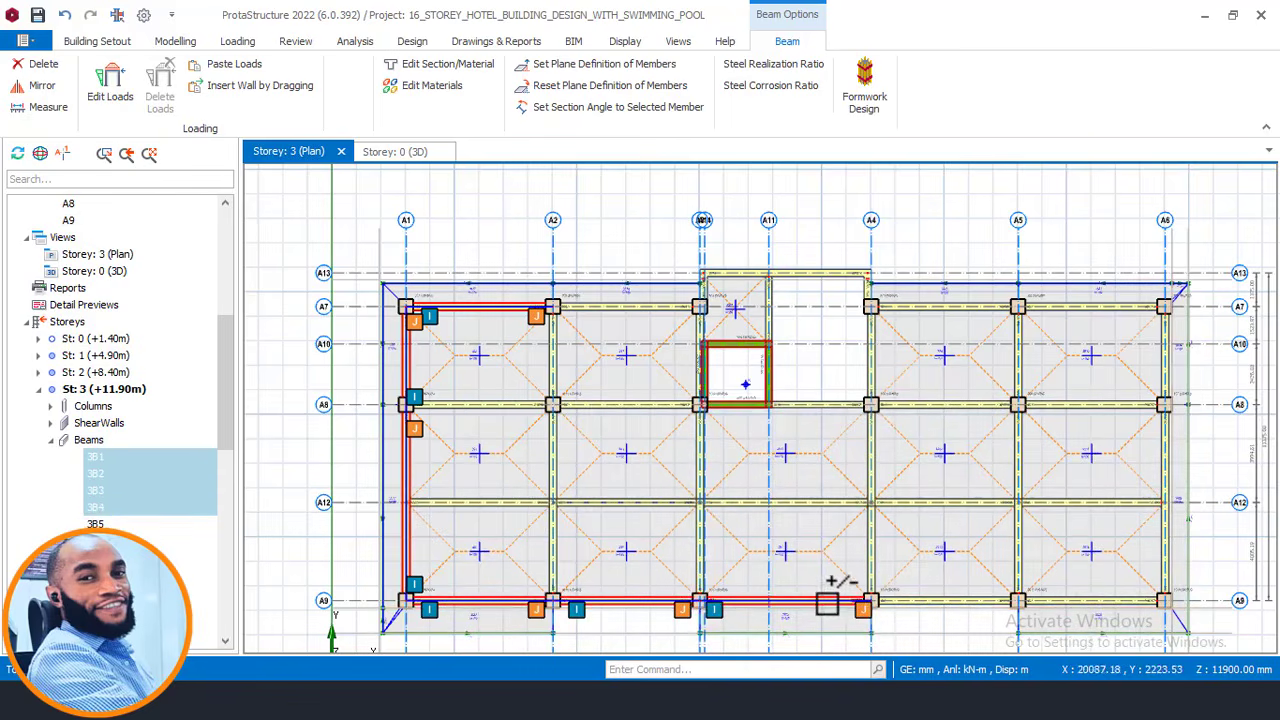
pyautogui.keyDown('ctrl'); pyautogui.click(972, 598); pyautogui.keyUp('ctrl')
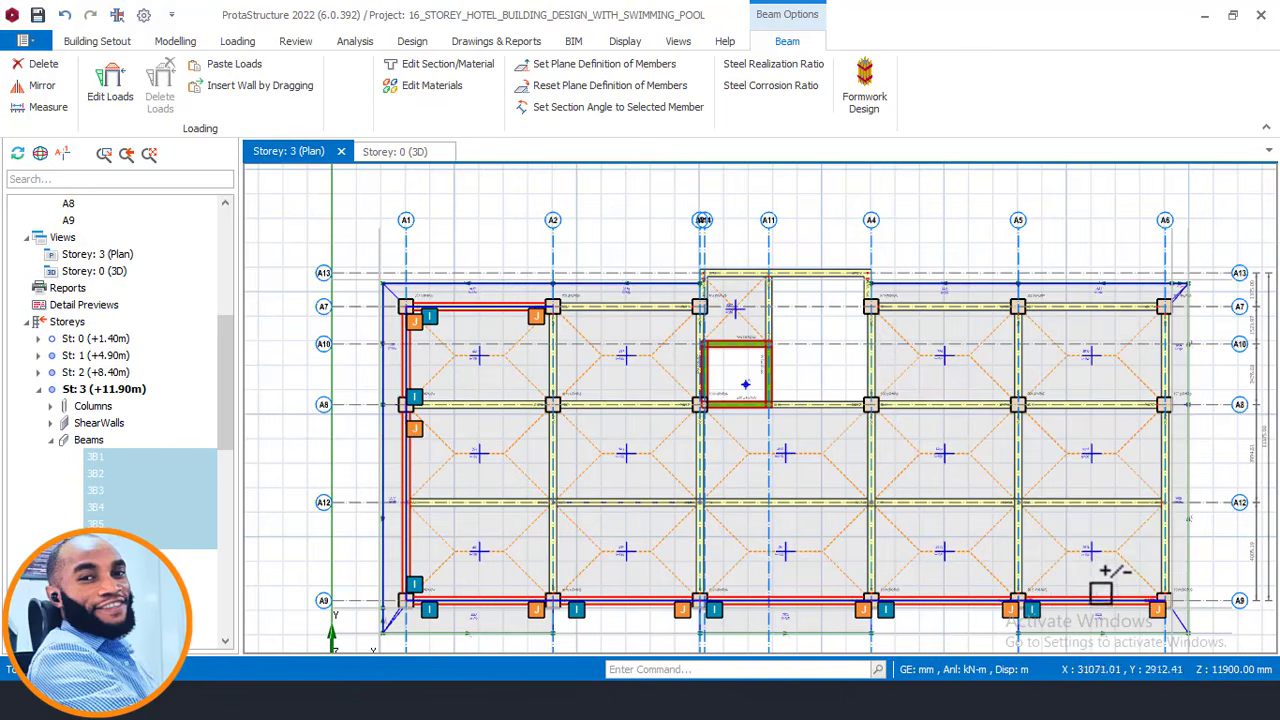
# Add the right-edge A6 beams, the top beams along A7, and beam 3B33 to the selection.
pyautogui.keyDown('ctrl'); pyautogui.click(1166, 533); pyautogui.keyUp('ctrl')
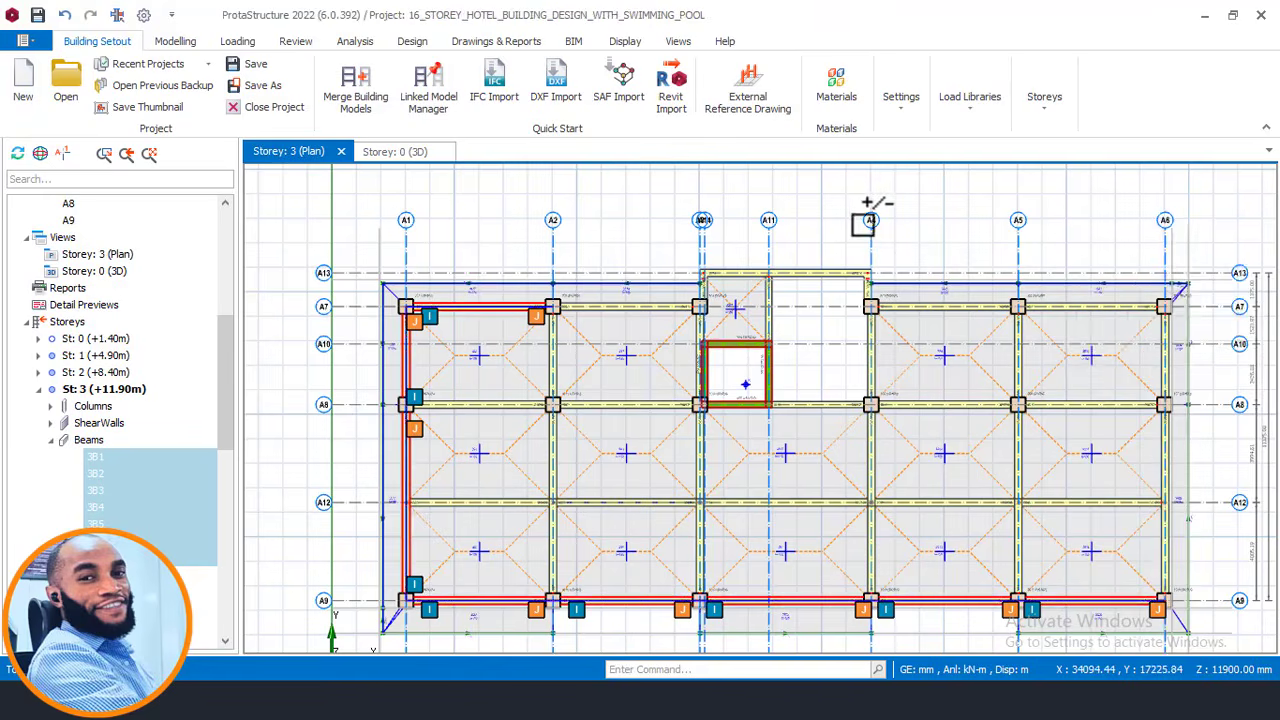
pyautogui.scroll(-2, 860, 215)
pyautogui.scroll(4, 1106, 494)
pyautogui.keyDown('ctrl'); pyautogui.click(1050, 450); pyautogui.keyUp('ctrl')
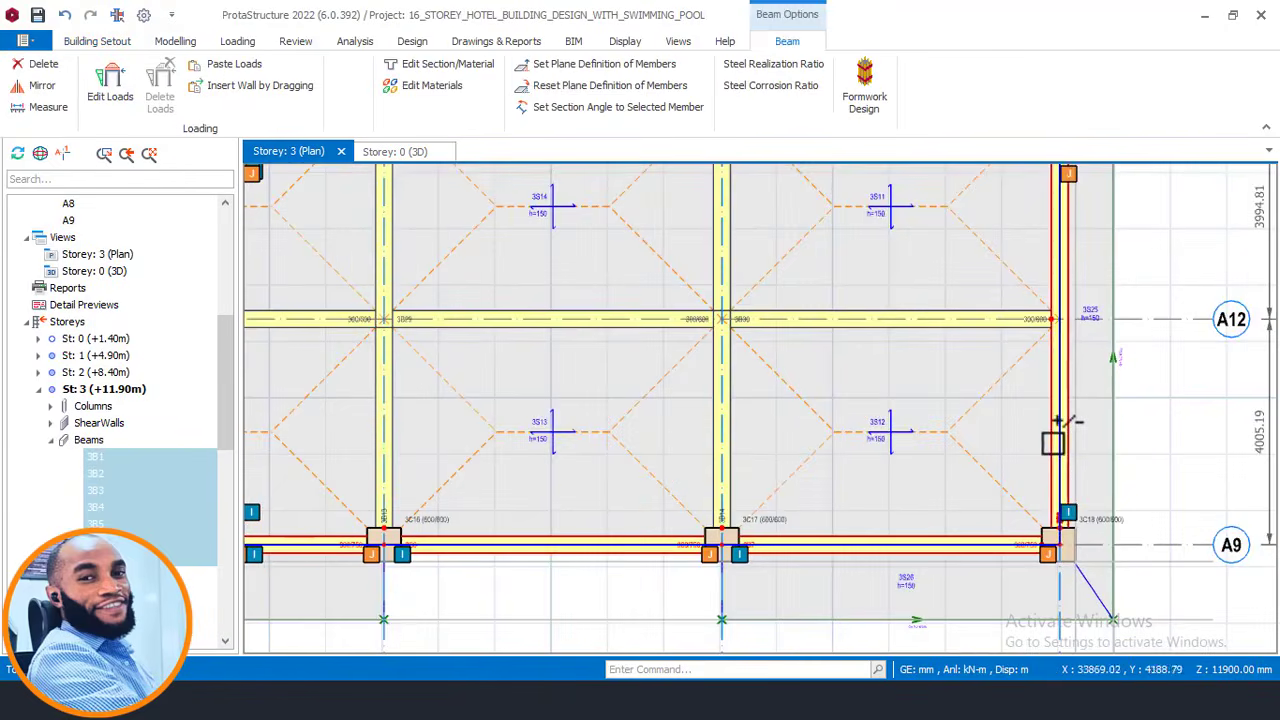
pyautogui.scroll(-4, 1050, 512)
pyautogui.scroll(2, 1072, 300)
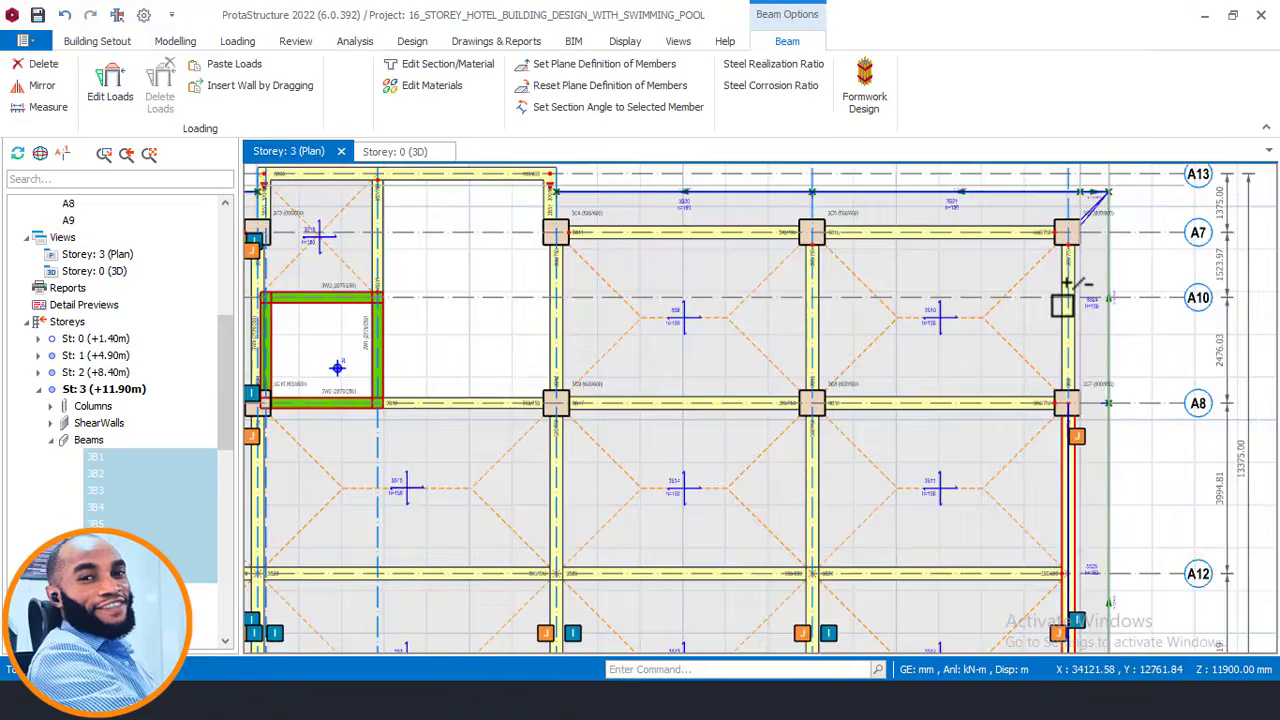
pyautogui.moveTo(1066, 234)
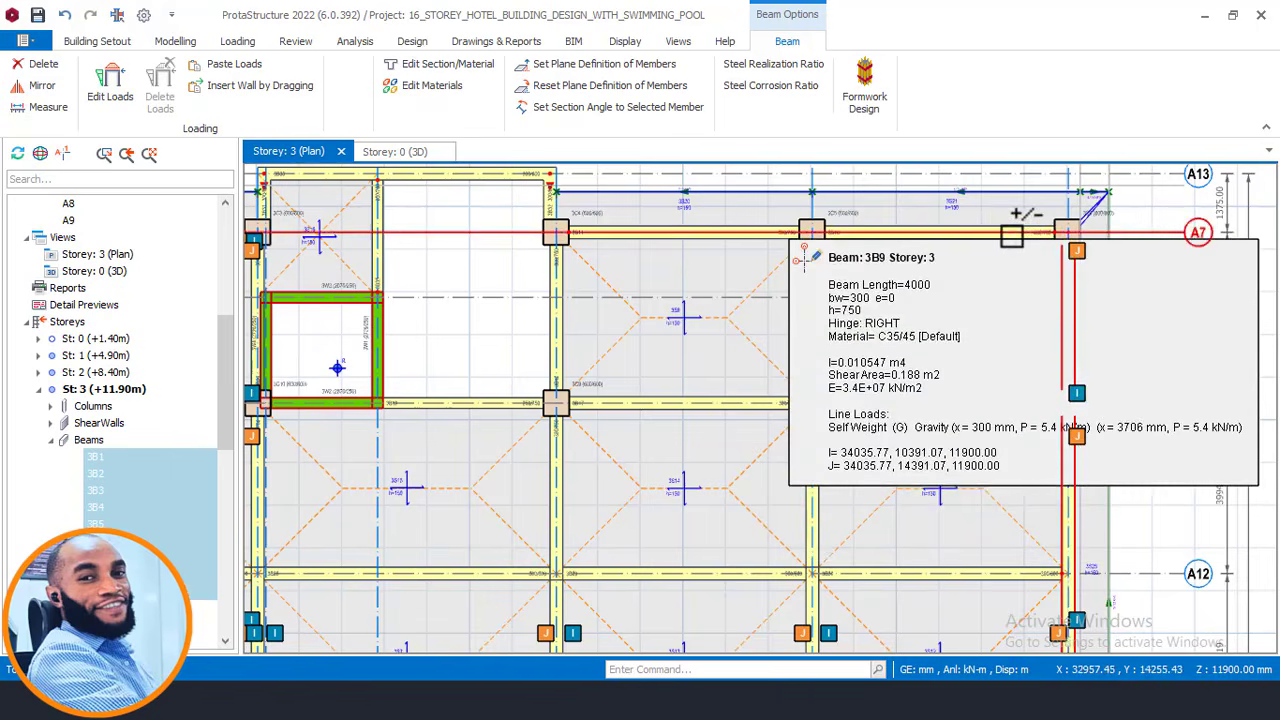
pyautogui.keyDown('ctrl'); pyautogui.click(1012, 236); pyautogui.keyUp('ctrl')
pyautogui.keyDown('ctrl'); pyautogui.click(1138, 237); pyautogui.keyUp('ctrl')
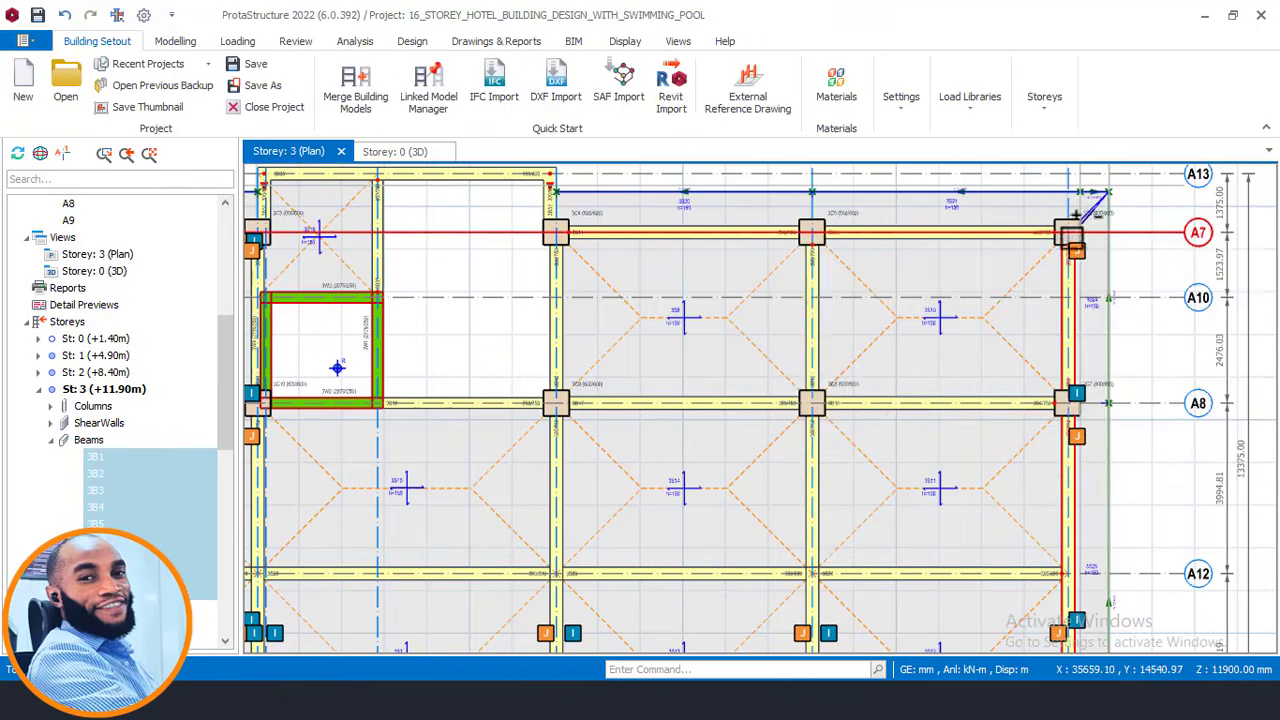
pyautogui.keyDown('ctrl'); pyautogui.click(1036, 239); pyautogui.keyUp('ctrl')
pyautogui.keyDown('ctrl'); pyautogui.click(756, 244); pyautogui.keyUp('ctrl')
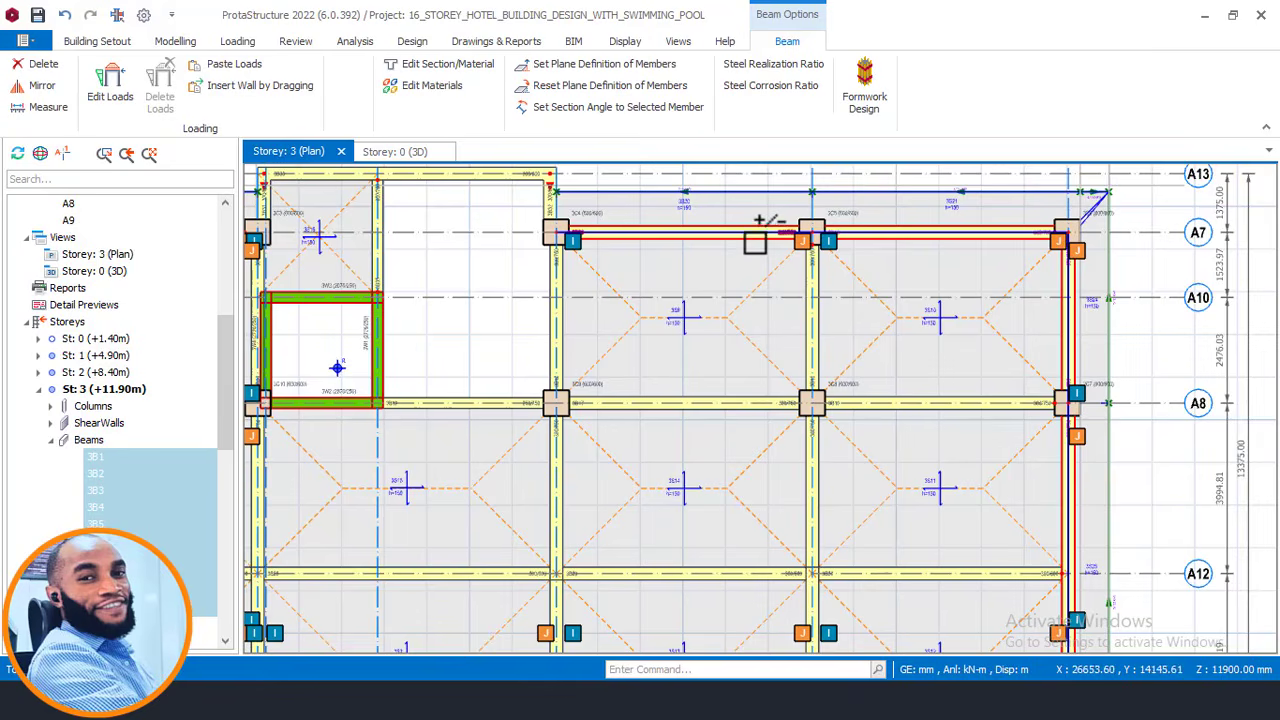
pyautogui.keyDown('ctrl'); pyautogui.click(531, 179); pyautogui.keyUp('ctrl')
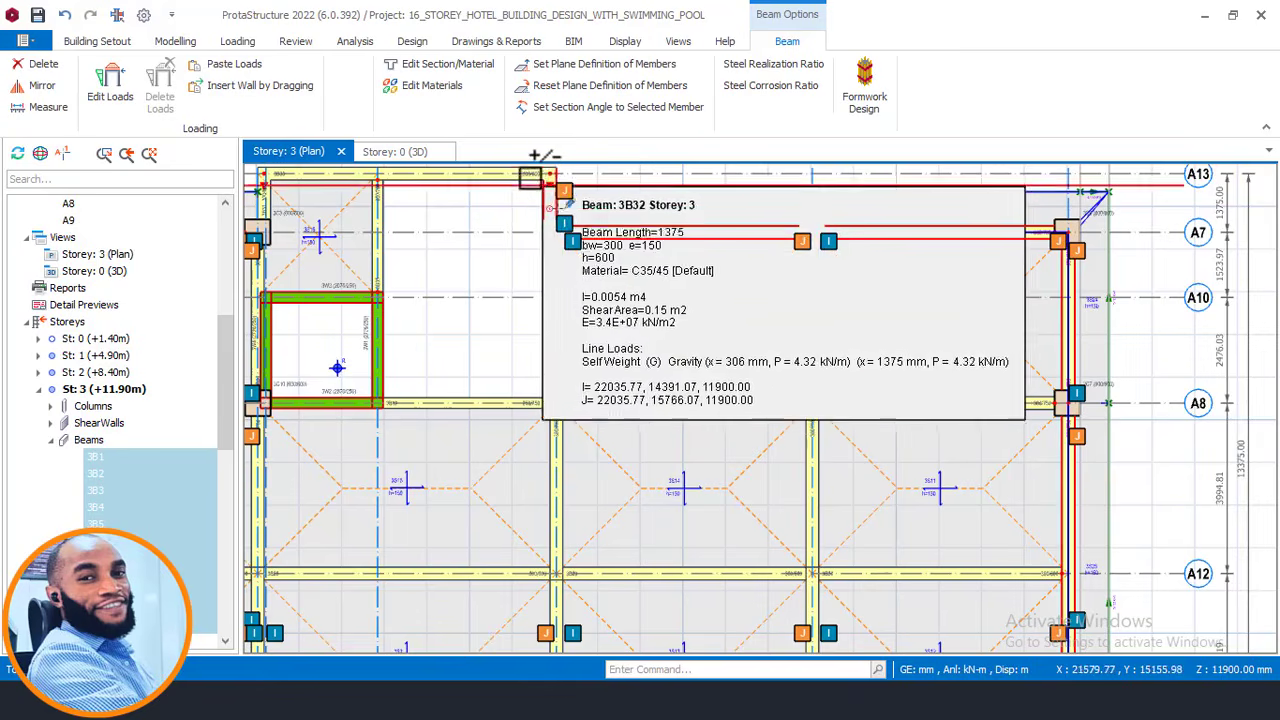
# Add the beam beside the A14 column and paste the copied wall loads onto all selected beams.
pyautogui.scroll(-3, 534, 289)
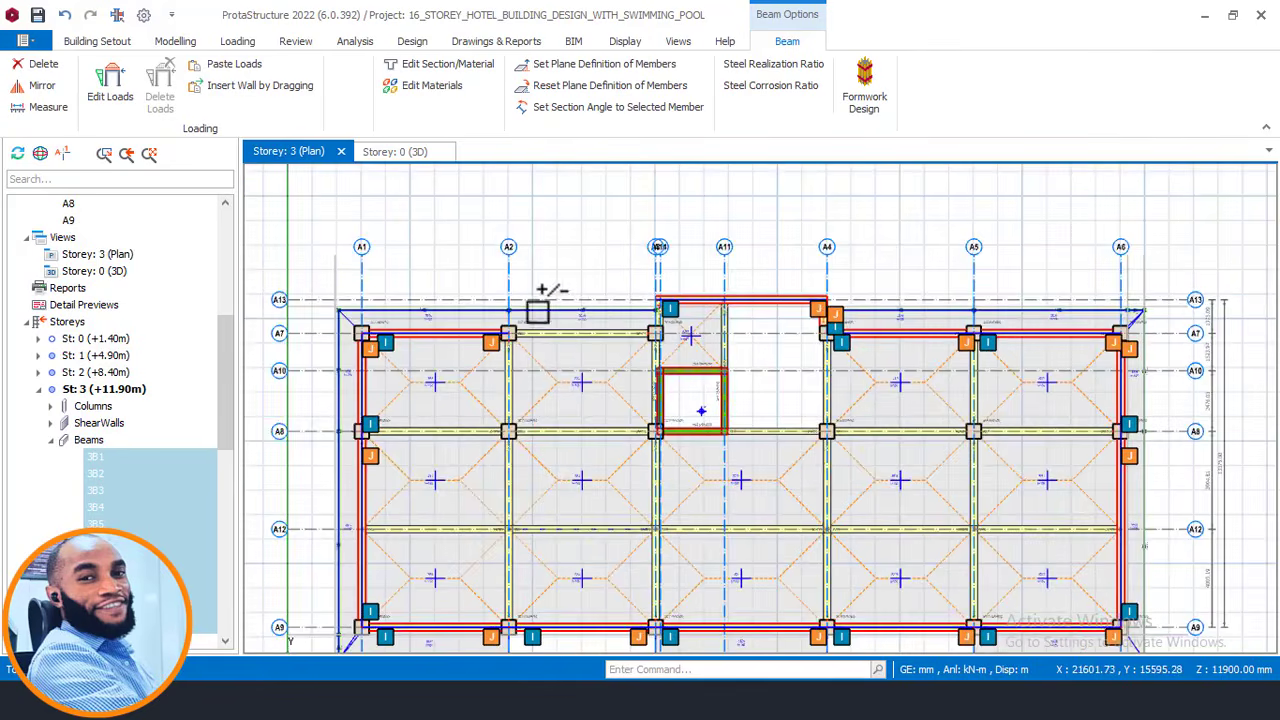
pyautogui.scroll(5, 686, 277)
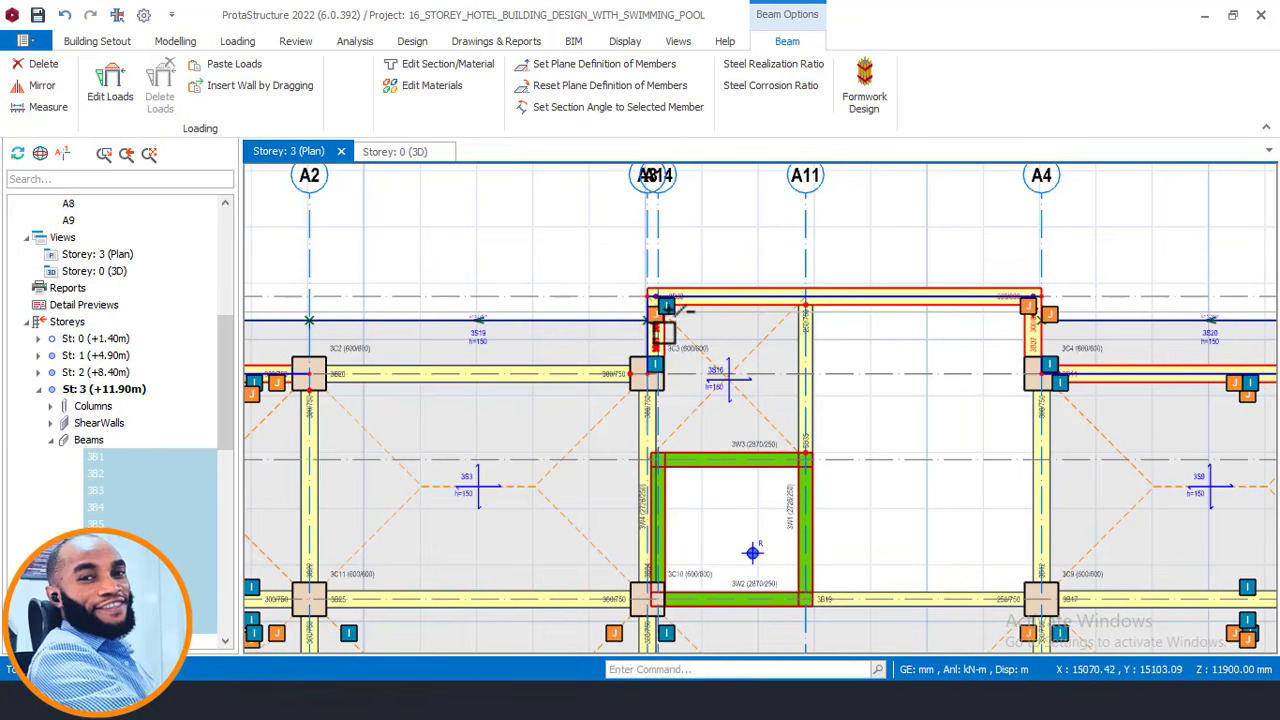
pyautogui.keyDown('ctrl'); pyautogui.click(587, 365); pyautogui.keyUp('ctrl')
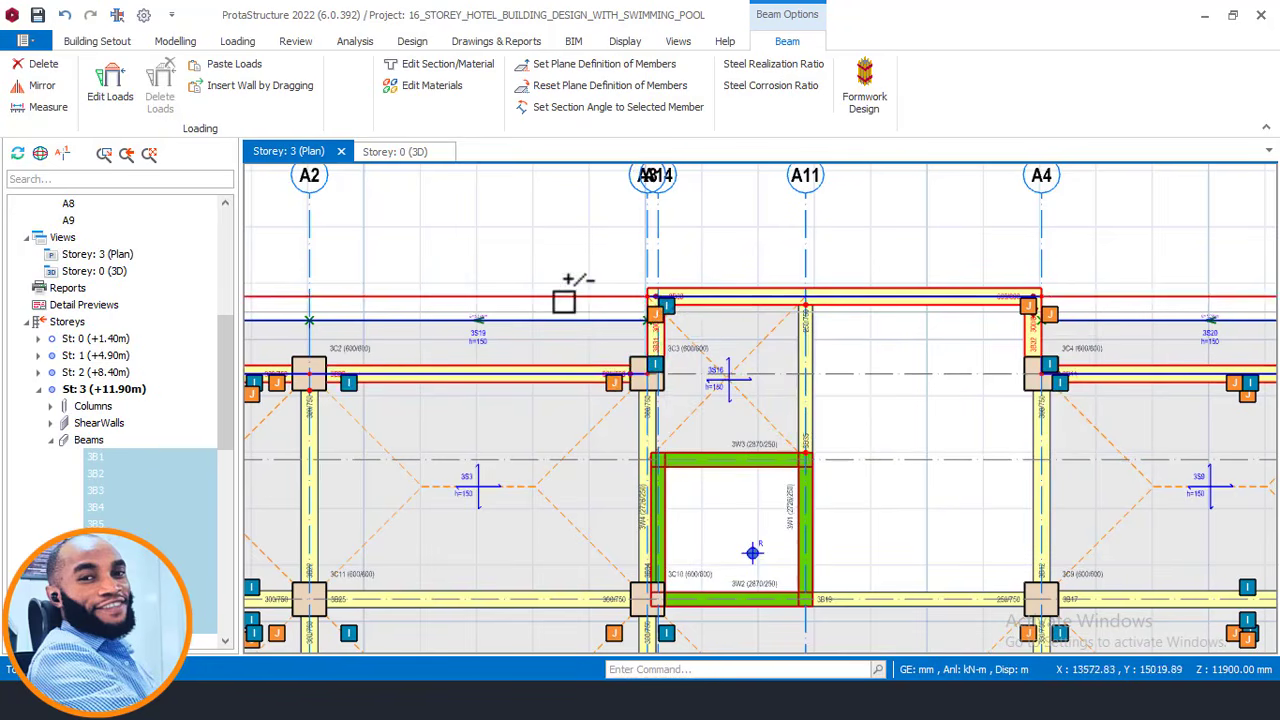
pyautogui.scroll(-1, 594, 253)
pyautogui.rightClick(562, 240)
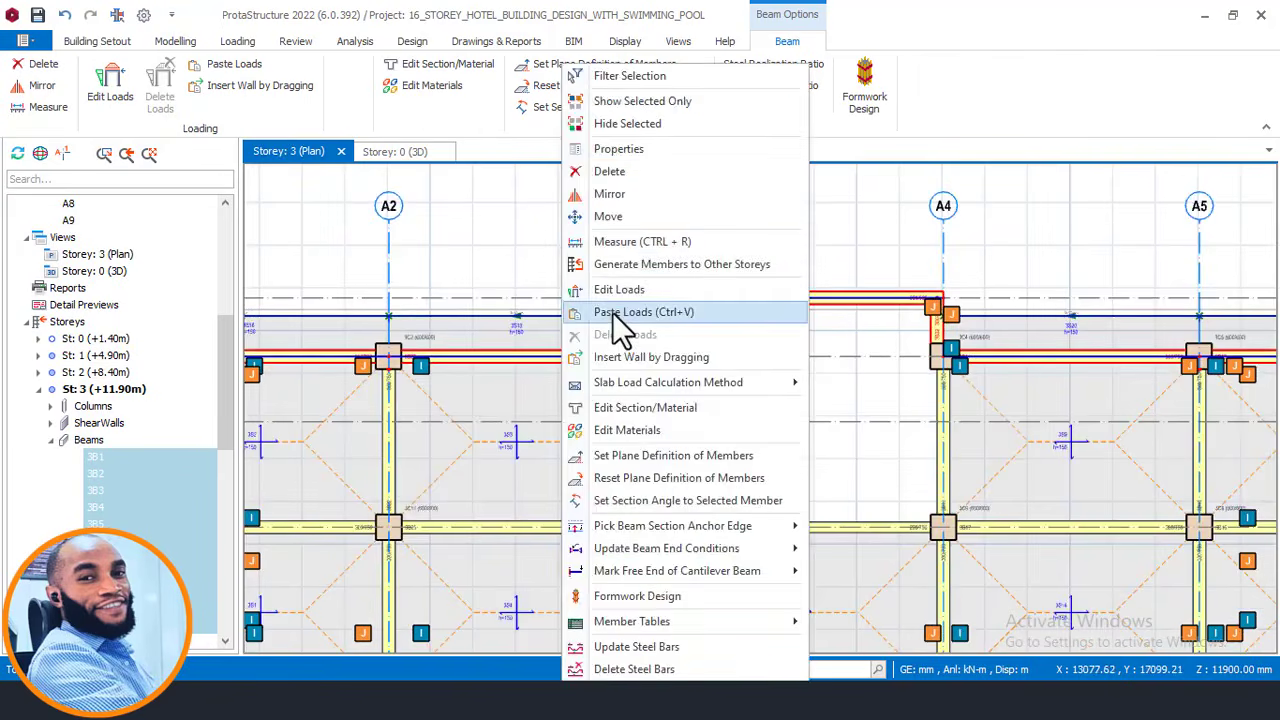
pyautogui.click(613, 305)
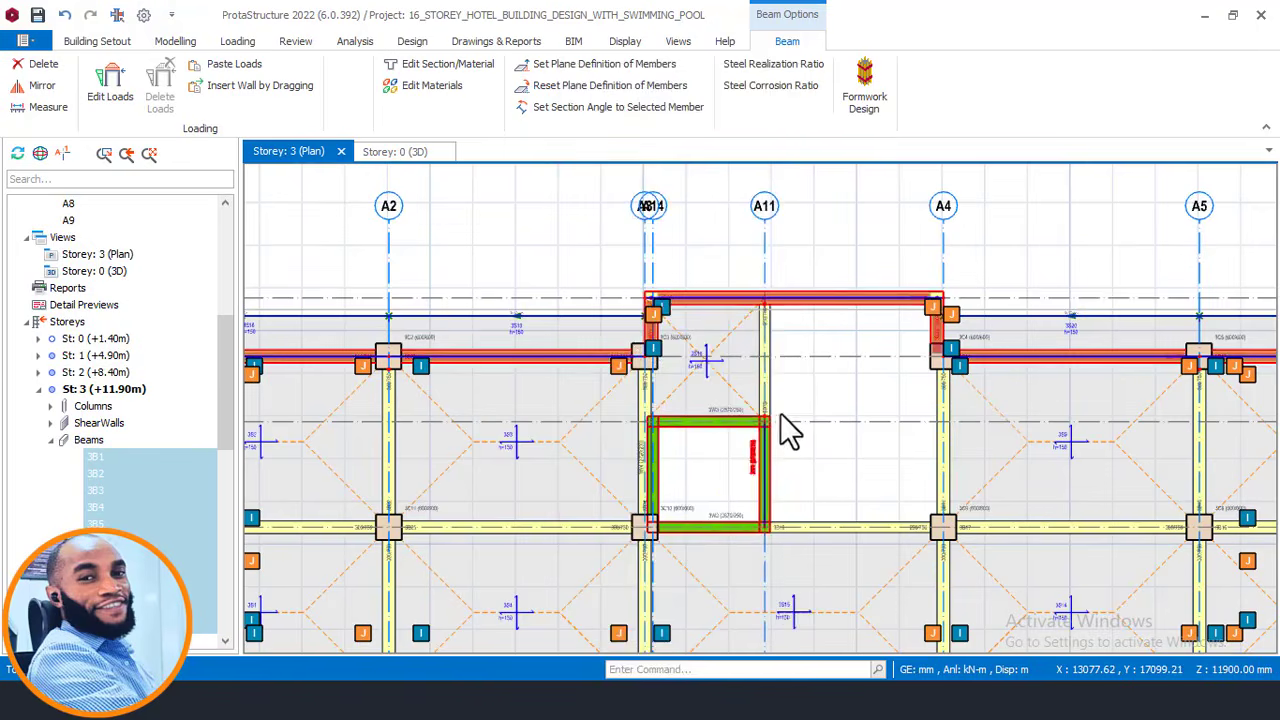
pyautogui.scroll(-2, 690, 350)
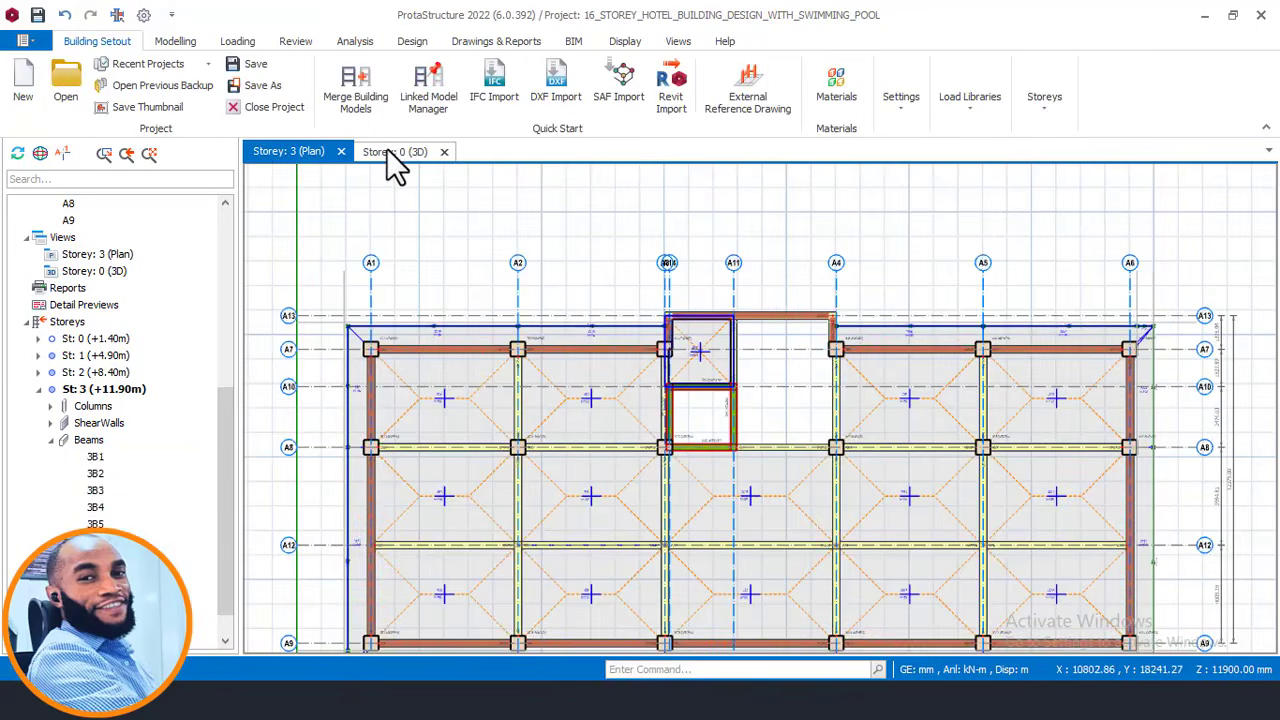
# Switch to the 3D view and orbit to a side view to check the perimeter wall loads.
pyautogui.click(392, 152)
pyautogui.moveTo(625, 362); pyautogui.dragTo(540, 405, button='middle')
pyautogui.scroll(2, 785, 343)
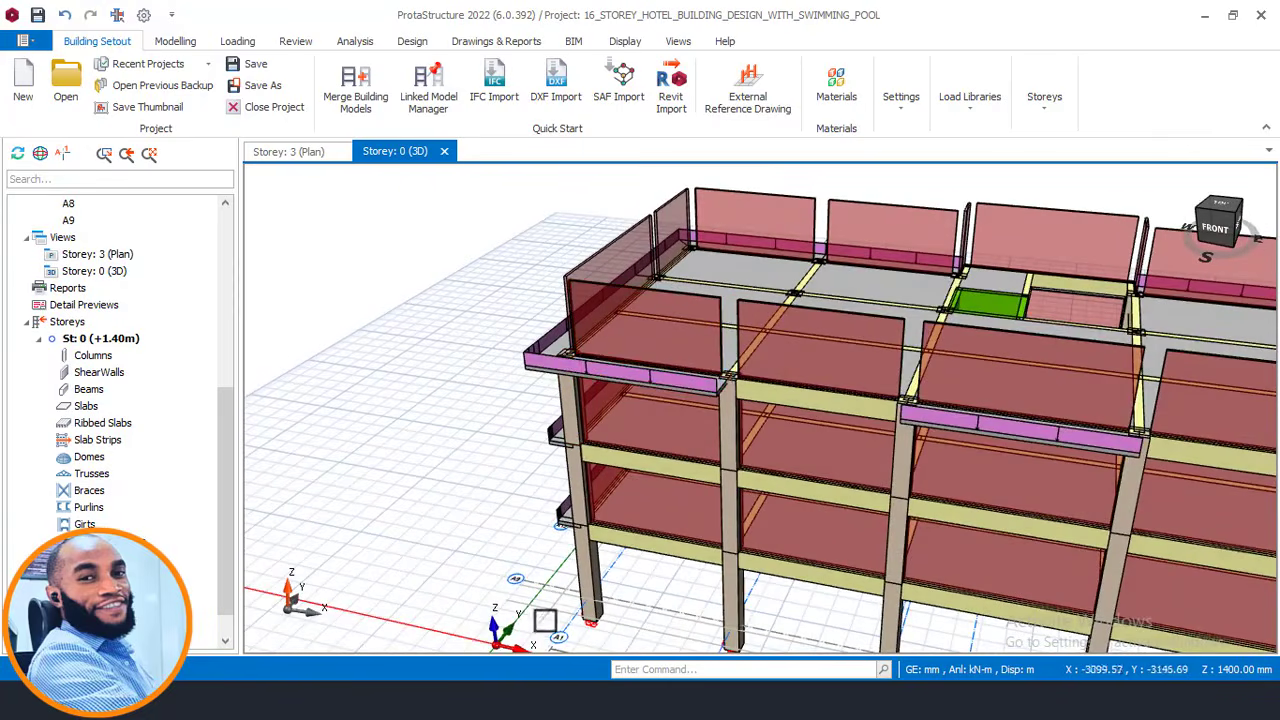
pyautogui.scroll(2, 612, 360)
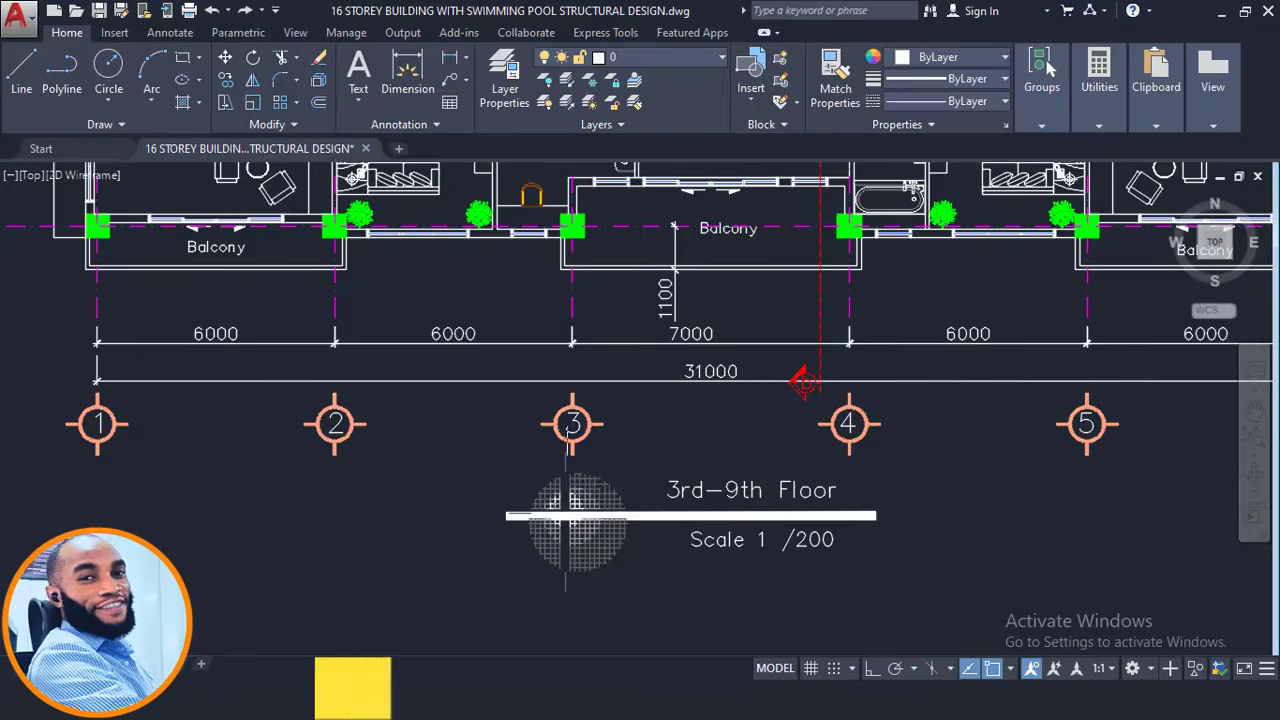
# Zoom in on the balcony and window-select its sliding door line, then minimize AutoCAD.
pyautogui.scroll(-5, 809, 378)
pyautogui.scroll(8, 505, 410)
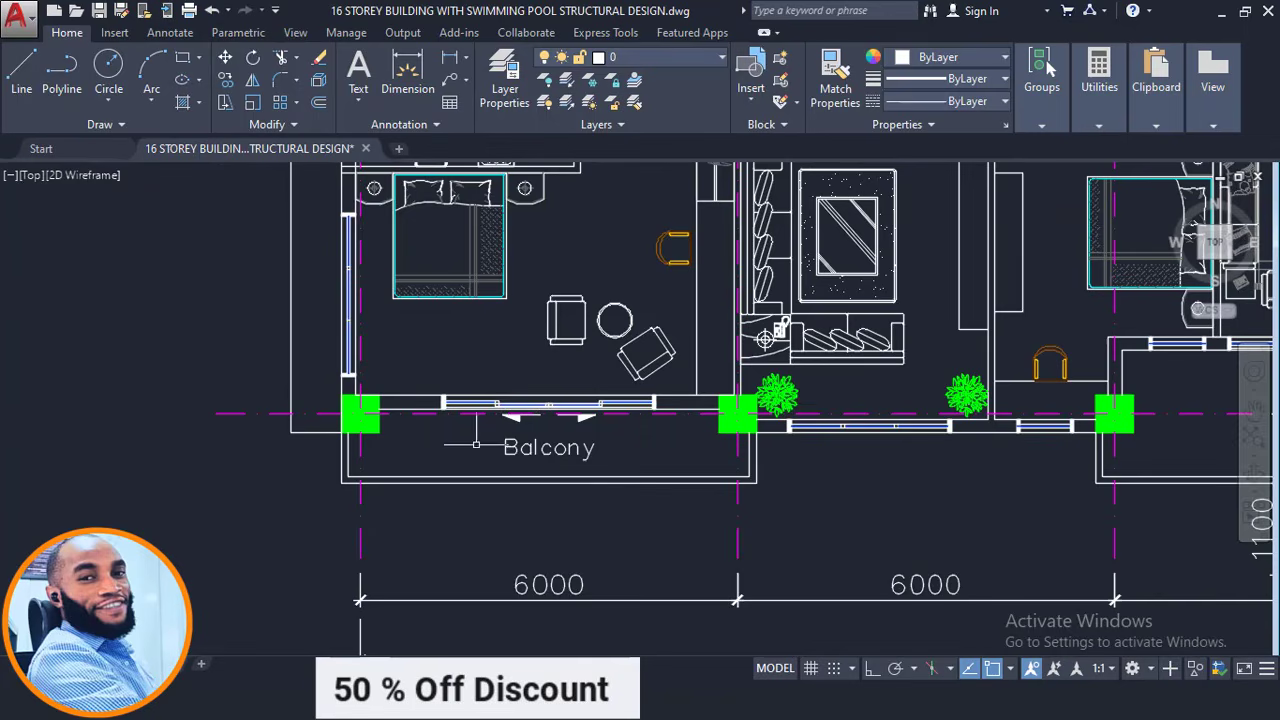
pyautogui.scroll(2, 462, 431)
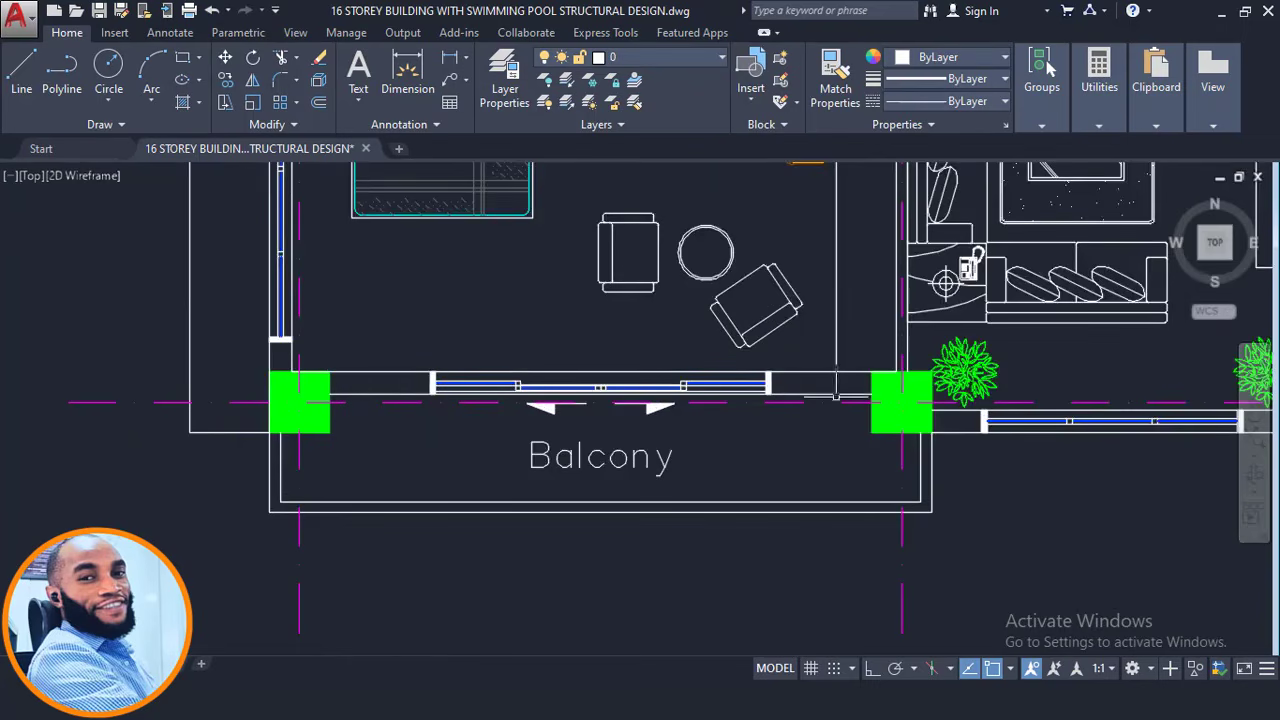
pyautogui.click(391, 360)
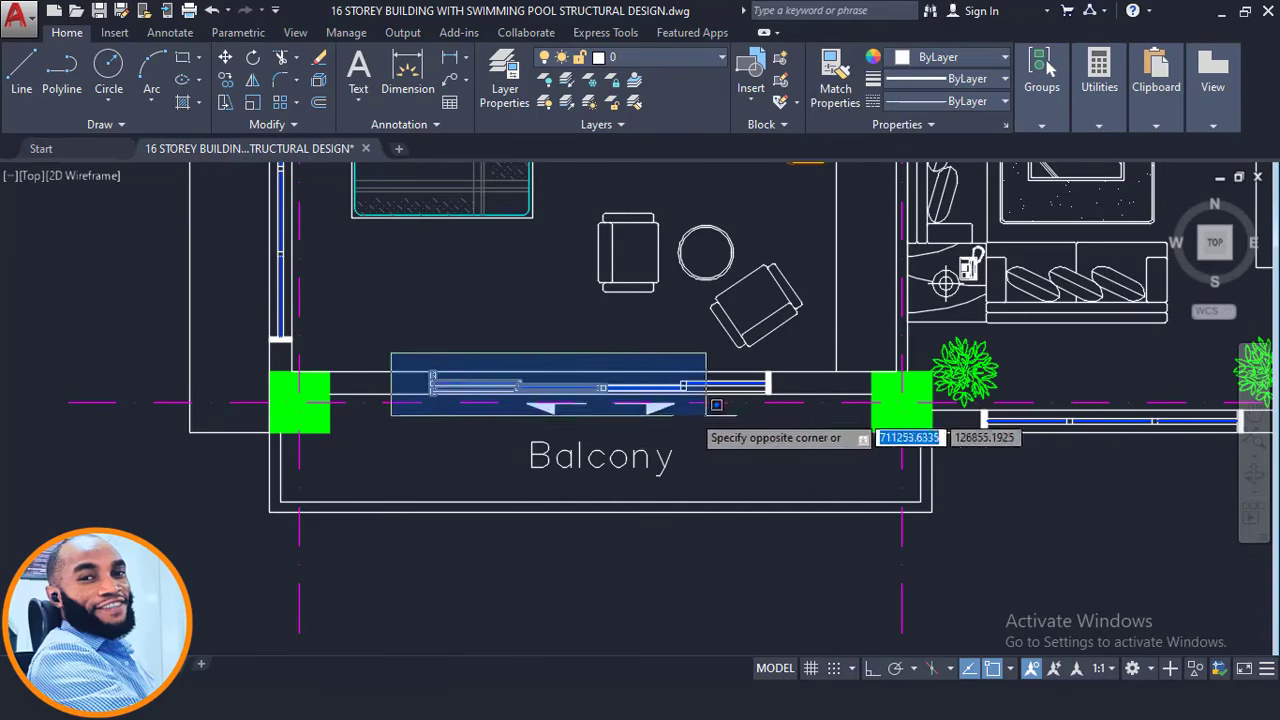
pyautogui.click(557, 408)
pyautogui.scroll(2, 350, 382)
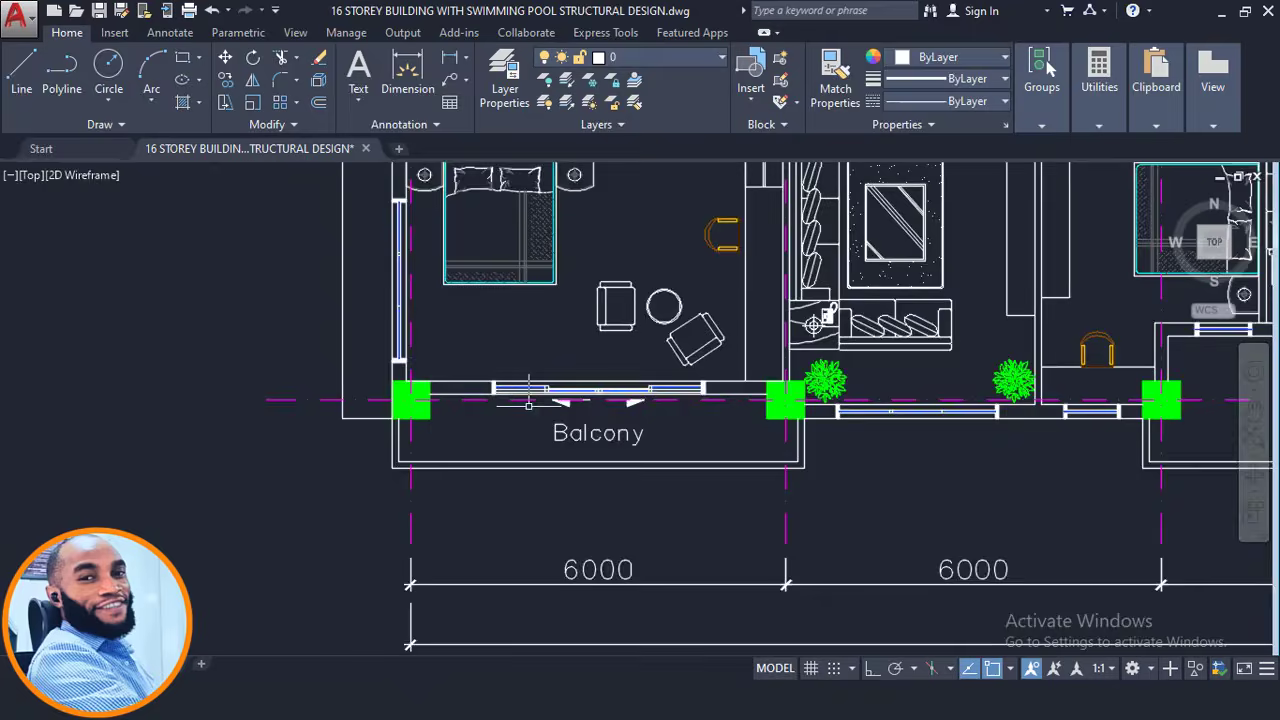
pyautogui.scroll(-3, 497, 391)
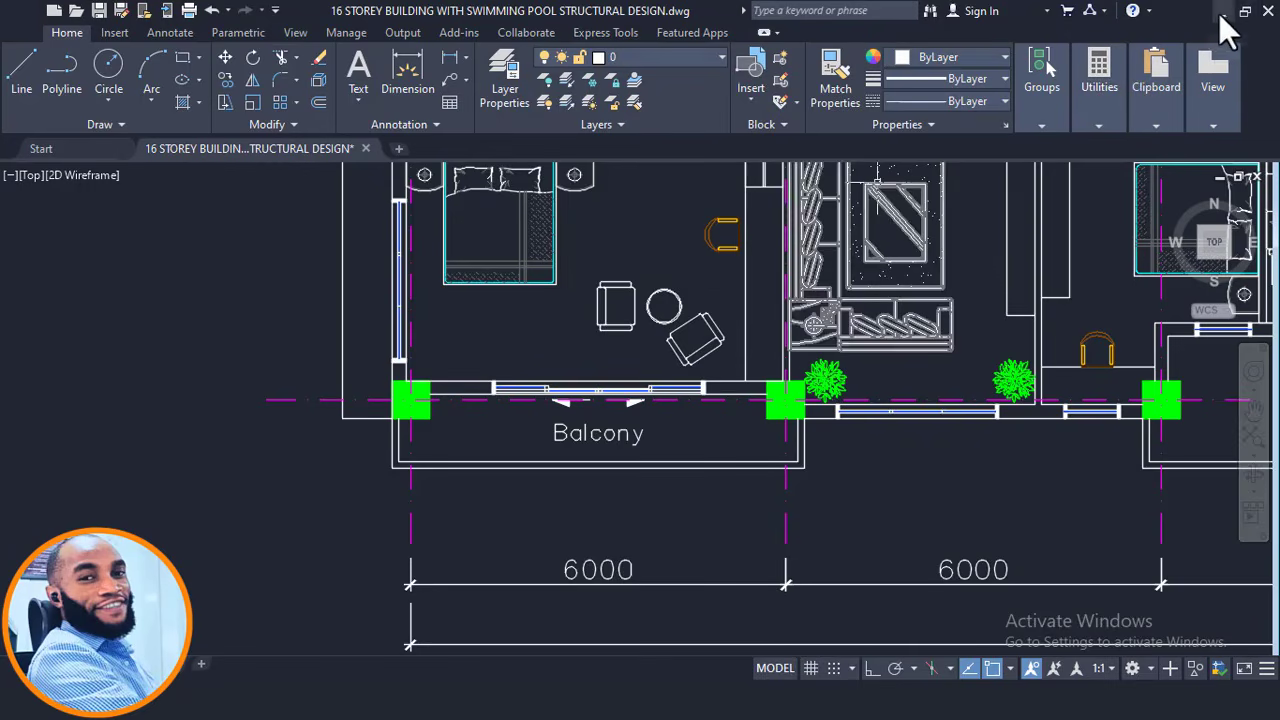
pyautogui.click(1220, 12)
# Orbit the 3D model around perimeter beams 3B3 and 2B6 and corner column 3C13.
pyautogui.moveTo(679, 347); pyautogui.dragTo(542, 369, button='middle')
pyautogui.moveTo(703, 371)
pyautogui.mouseDown(button='middle')
pyautogui.moveTo(657, 377)
pyautogui.moveTo(688, 375)
pyautogui.mouseUp(button='middle')
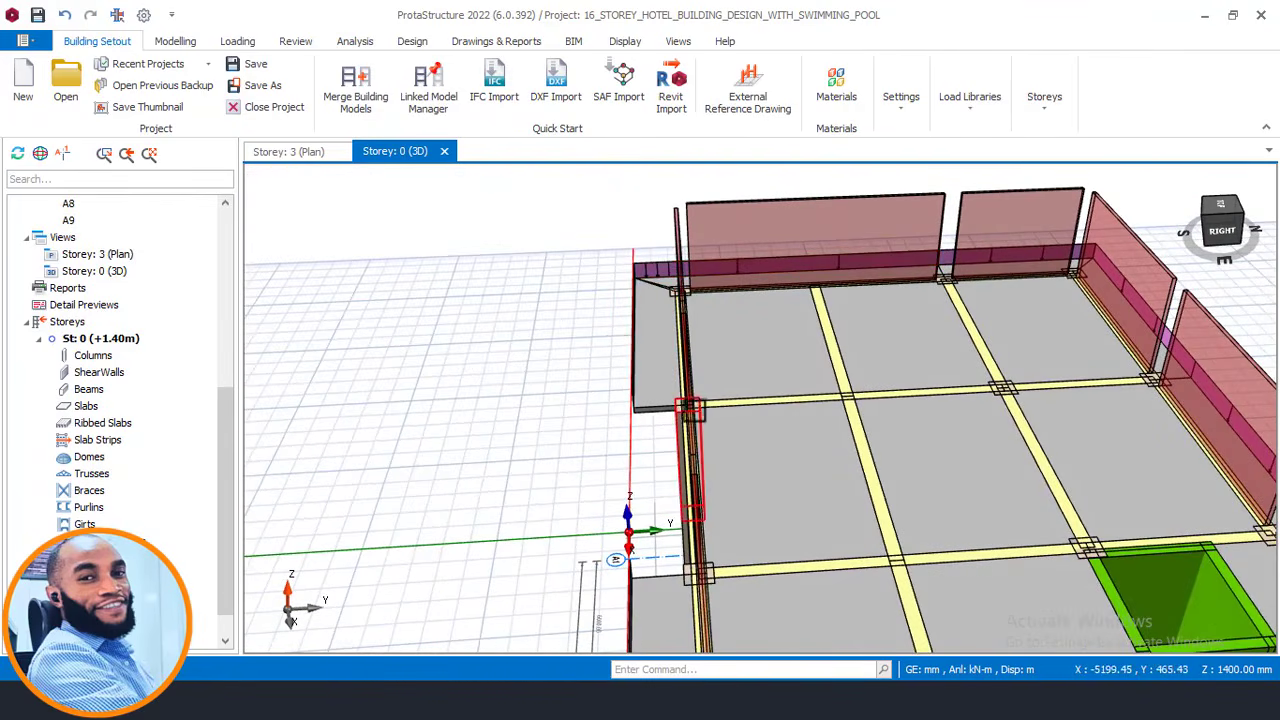
pyautogui.moveTo(690, 365); pyautogui.dragTo(736, 370, button='middle')
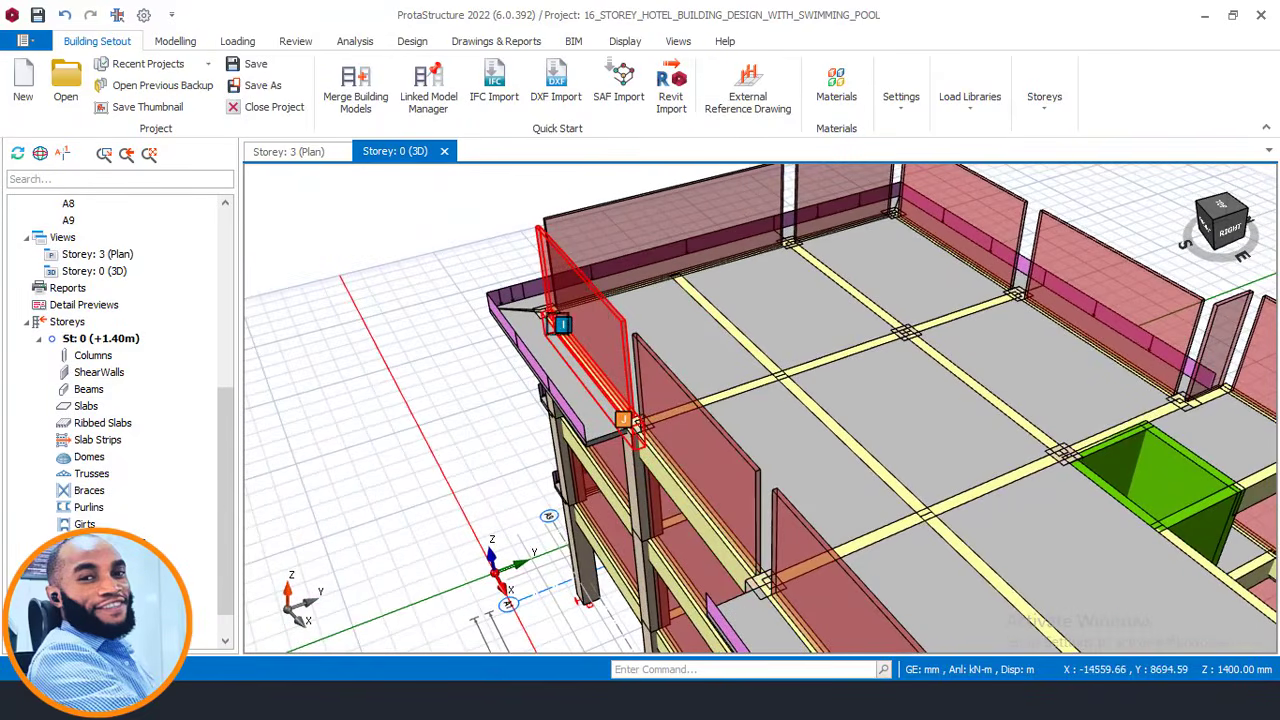
pyautogui.moveTo(557, 327)
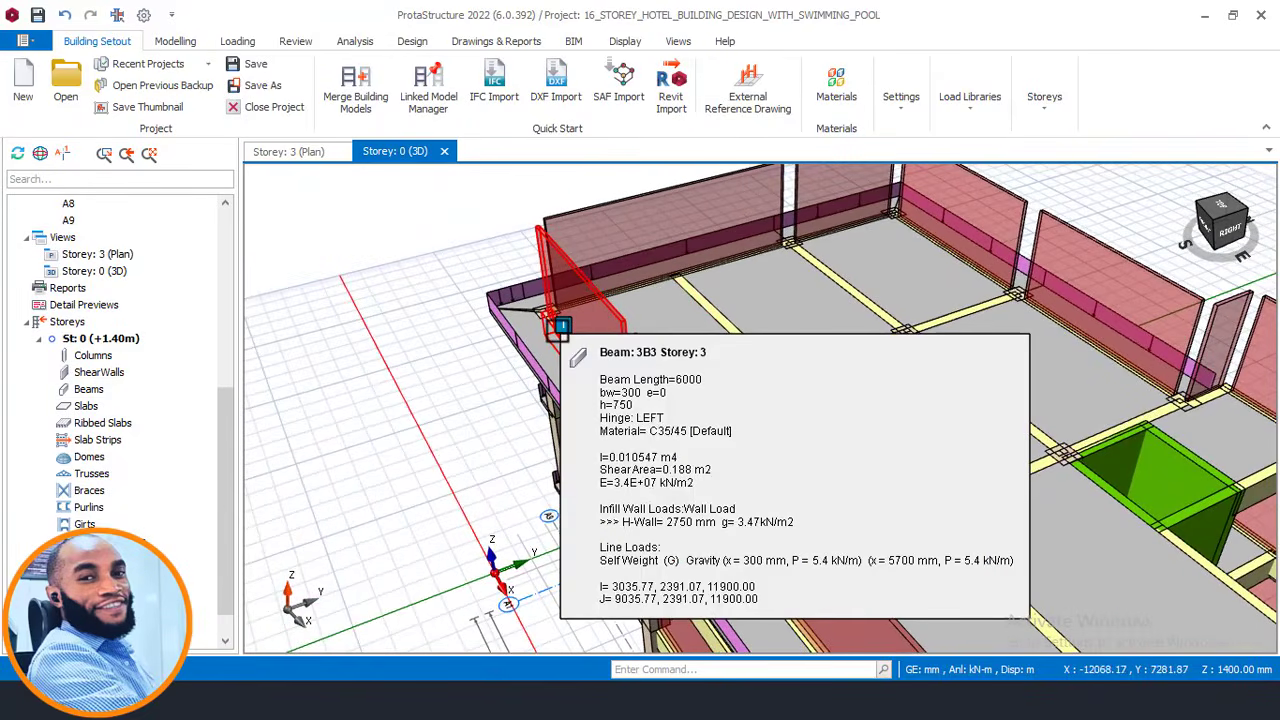
pyautogui.moveTo(557, 327); pyautogui.dragTo(580, 400, button='middle')
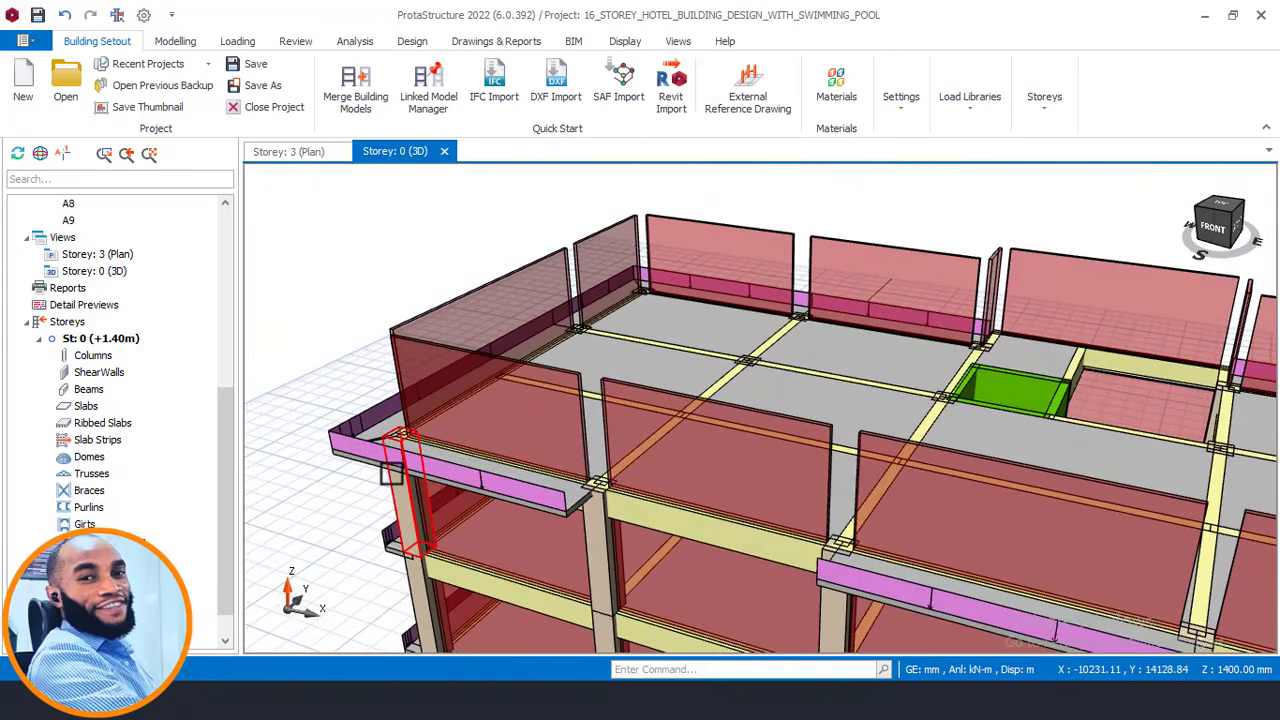
pyautogui.moveTo(391, 472)
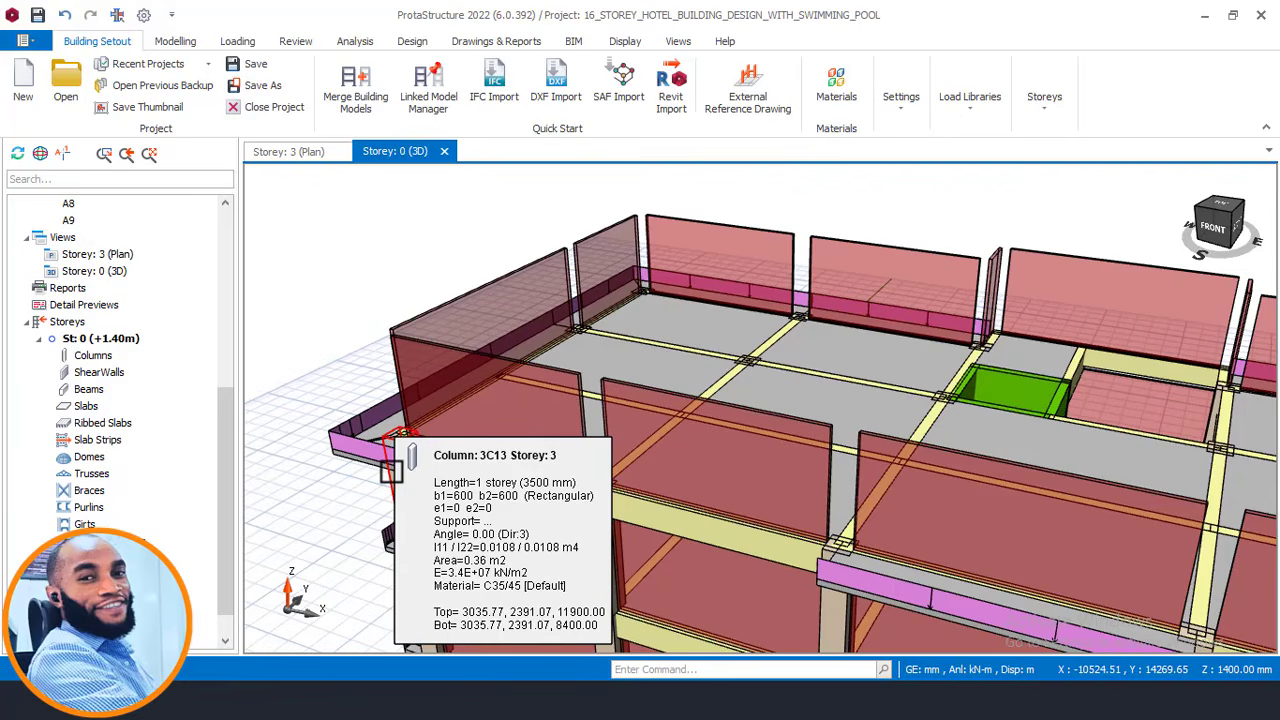
pyautogui.moveTo(391, 472); pyautogui.dragTo(563, 450, button='middle')
# Zoom out and settle on a lower, more frontal view of the building.
pyautogui.scroll(-5, 563, 450)
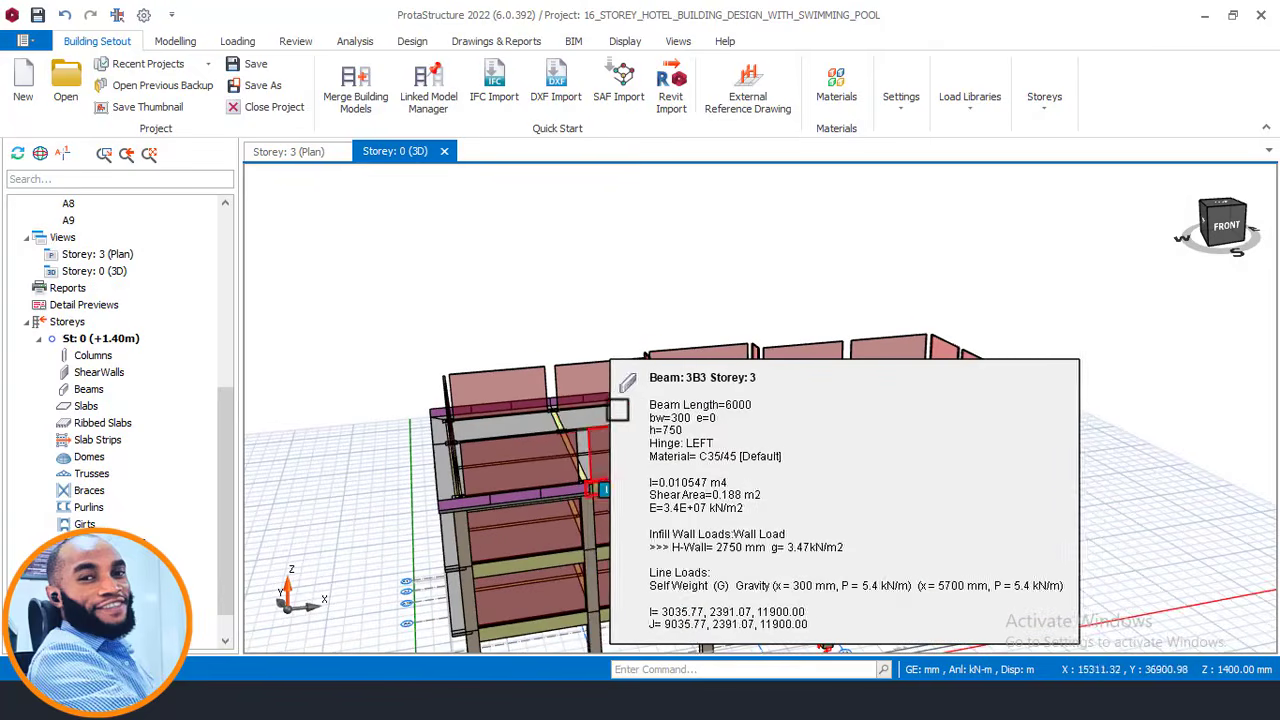
pyautogui.keyDown('shift'); pyautogui.moveTo(641, 334); pyautogui.dragTo(700, 290, button='middle'); pyautogui.keyUp('shift')
pyautogui.moveTo(596, 420); pyautogui.dragTo(492, 413, button='middle')
pyautogui.moveTo(884, 418)
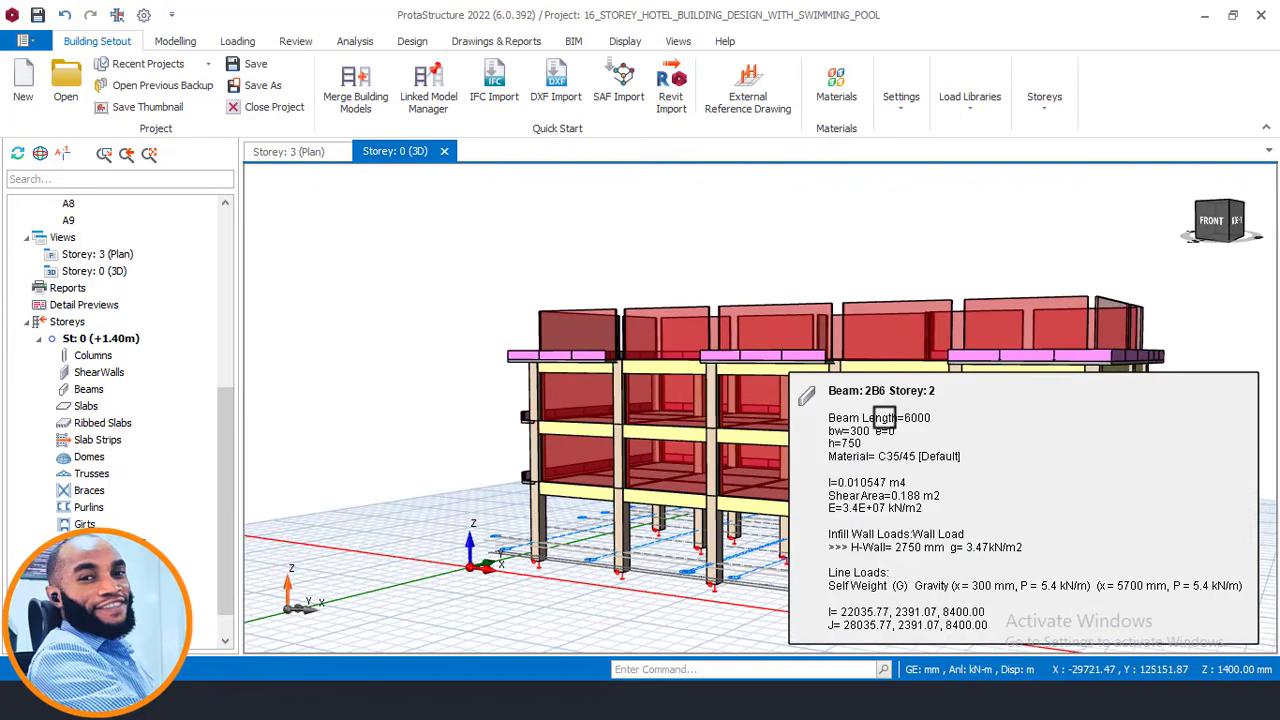
pyautogui.keyDown('shift'); pyautogui.moveTo(1037, 269); pyautogui.dragTo(894, 294, button='middle'); pyautogui.keyUp('shift')
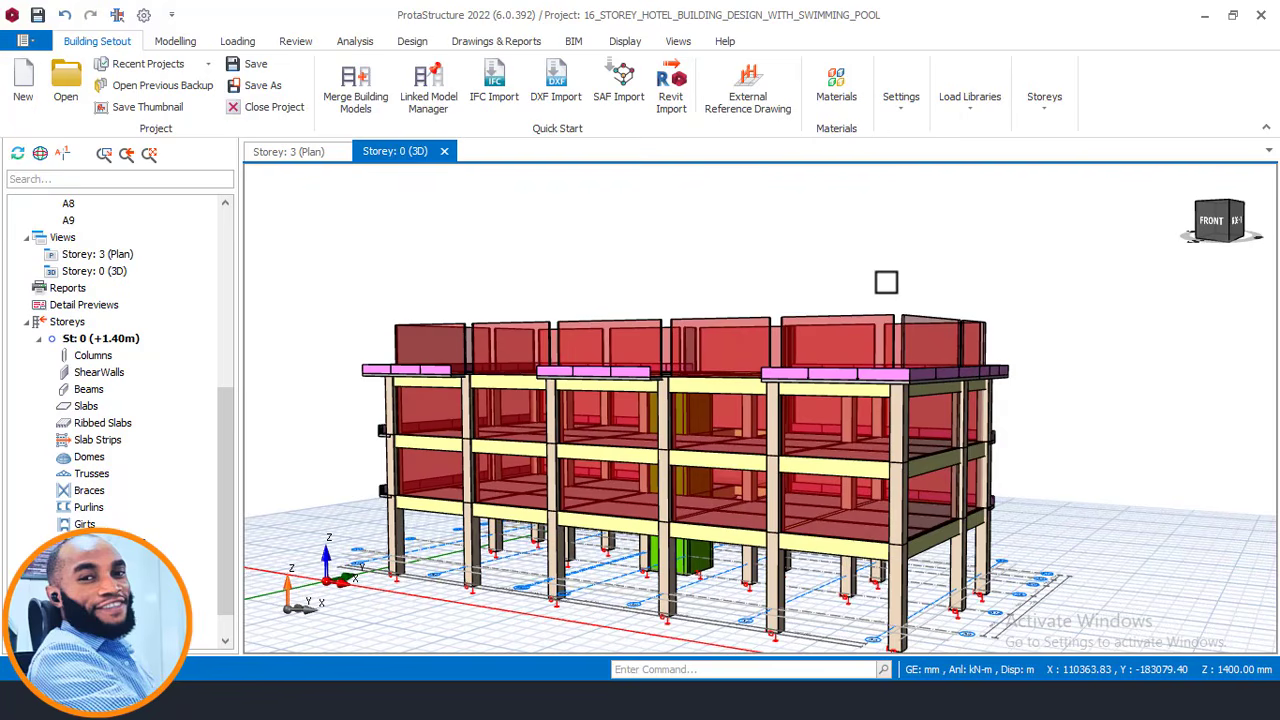
# Orbit and pan the 3D frame round the back of the building to its back-left corner.
pyautogui.moveTo(886, 279); pyautogui.dragTo(847, 296, button='middle')
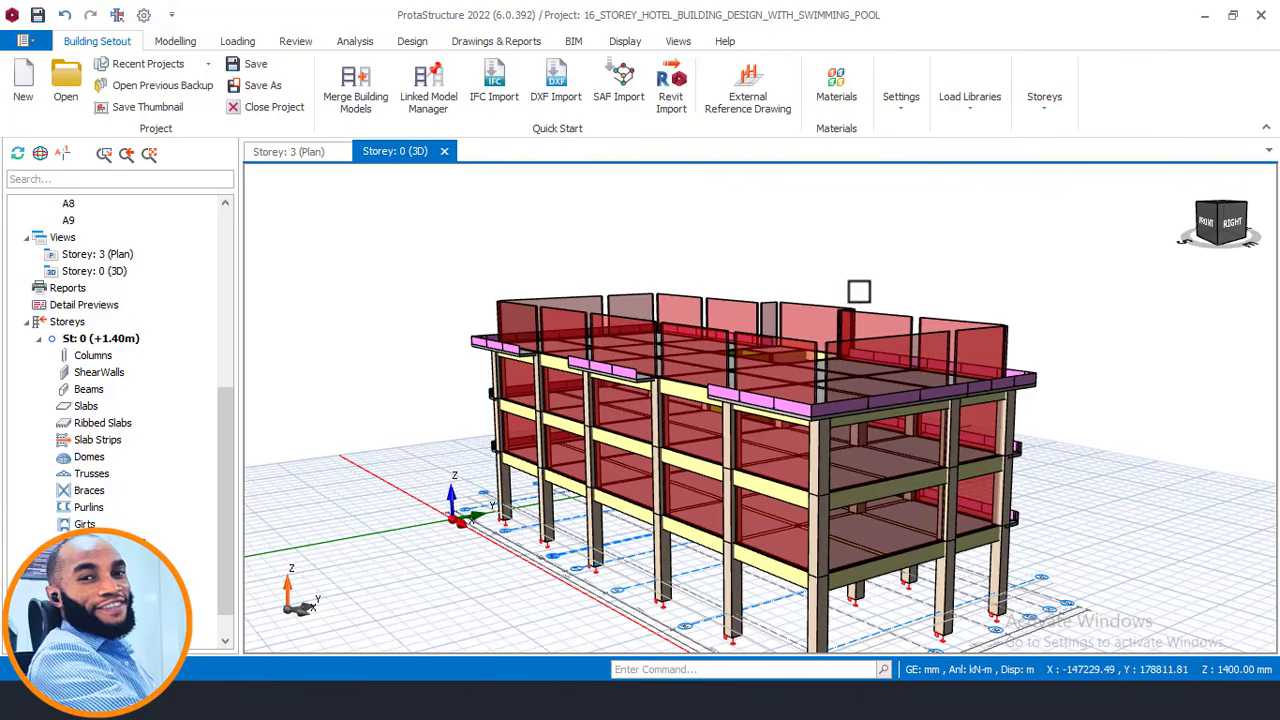
pyautogui.moveTo(860, 288); pyautogui.dragTo(650, 283, button='middle')
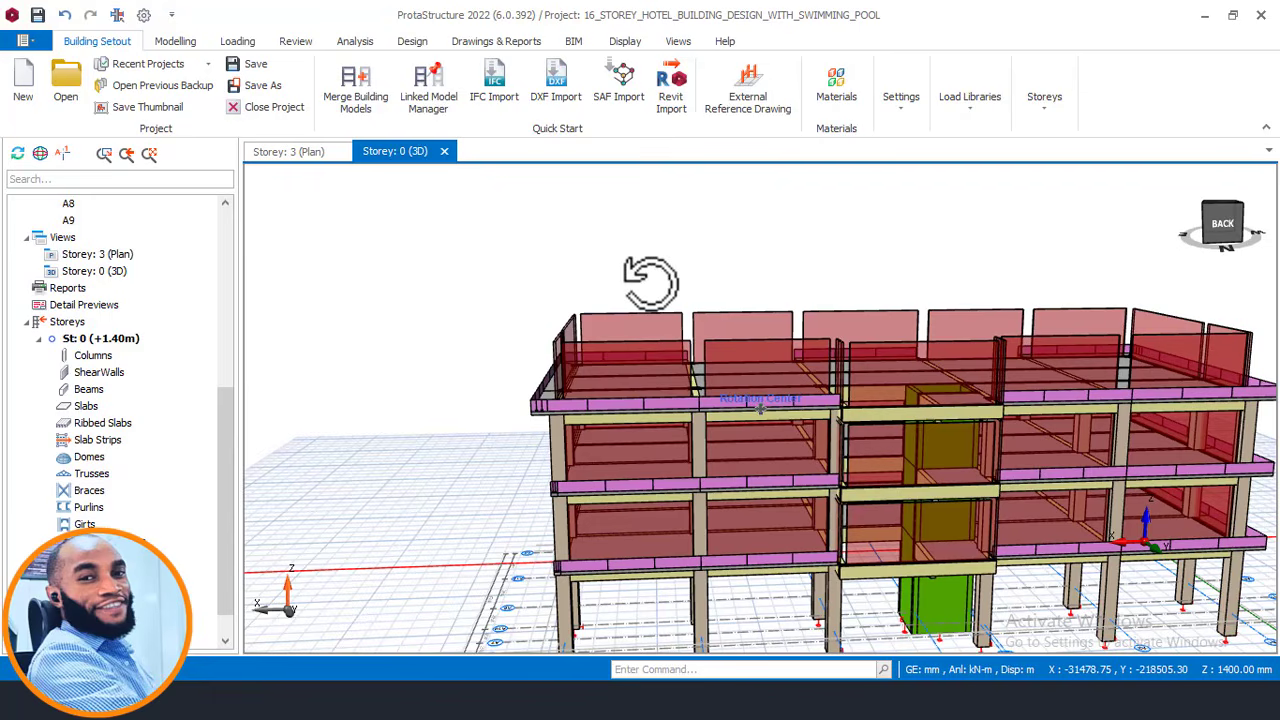
pyautogui.moveTo(650, 283); pyautogui.dragTo(640, 283, button='middle')
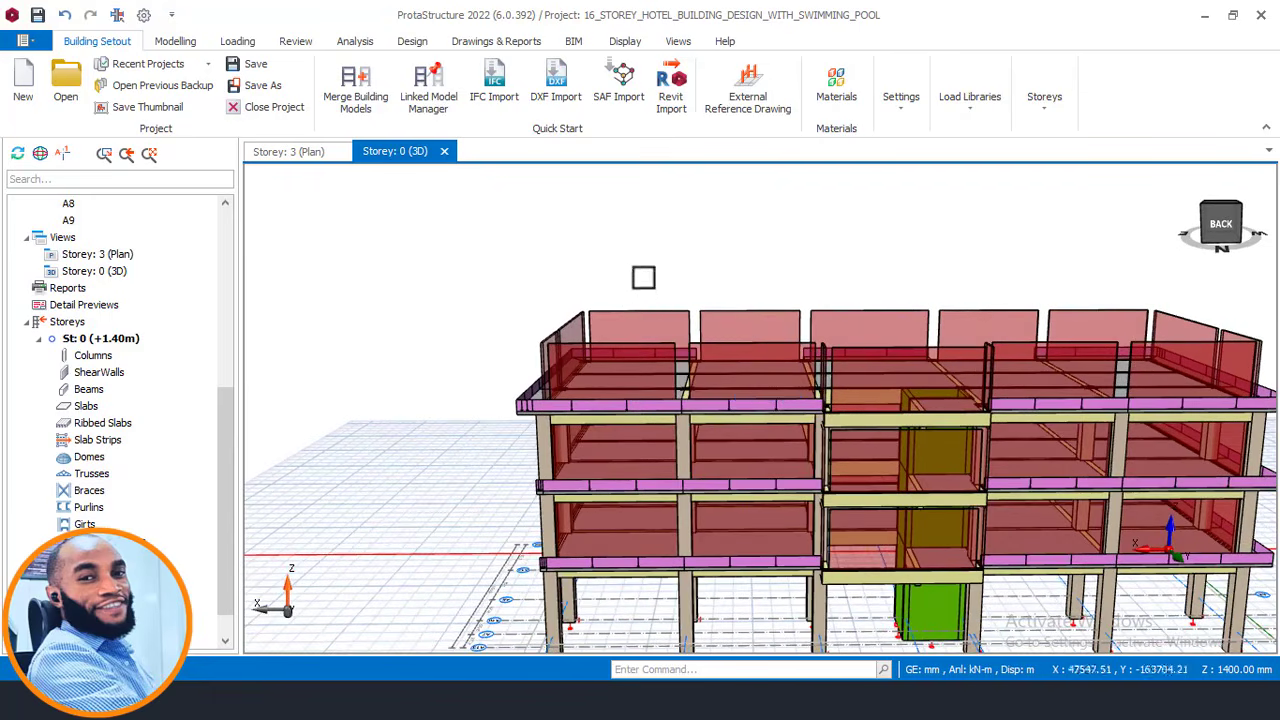
pyautogui.moveTo(743, 275); pyautogui.dragTo(672, 267, button='middle')
pyautogui.moveTo(888, 283); pyautogui.dragTo(817, 283, button='middle')
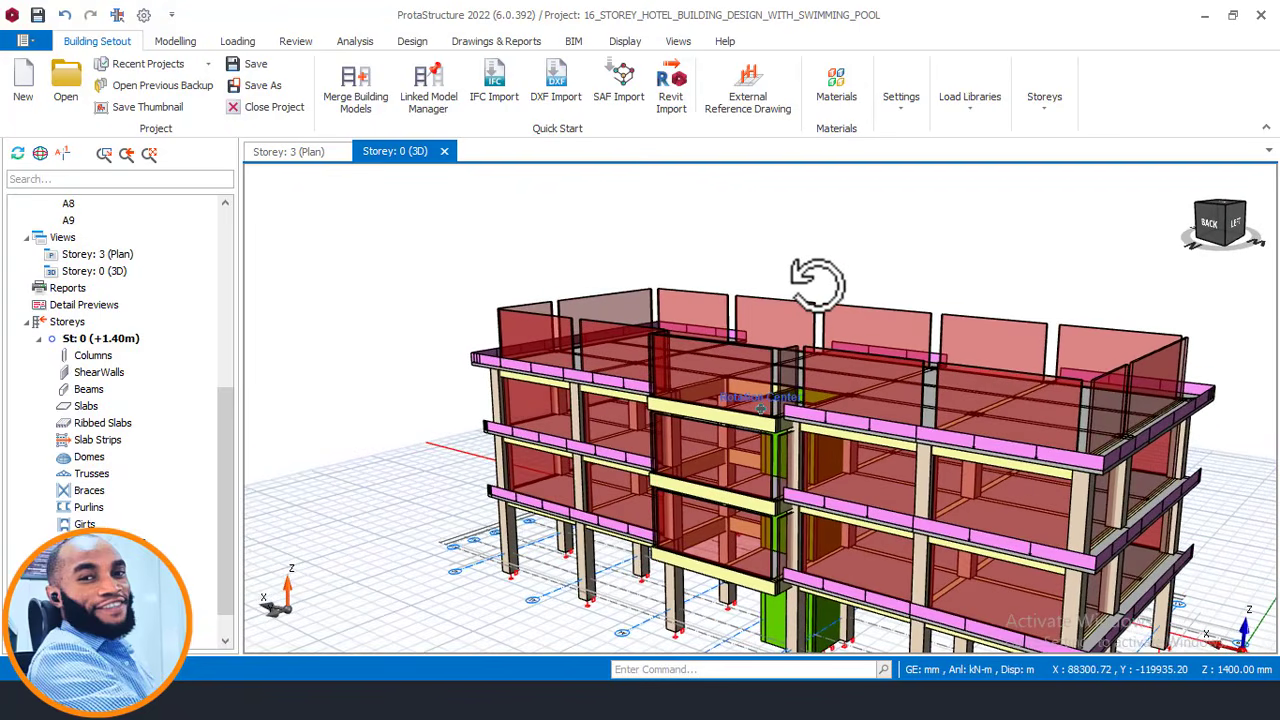
pyautogui.moveTo(817, 283); pyautogui.dragTo(816, 283, button='middle')
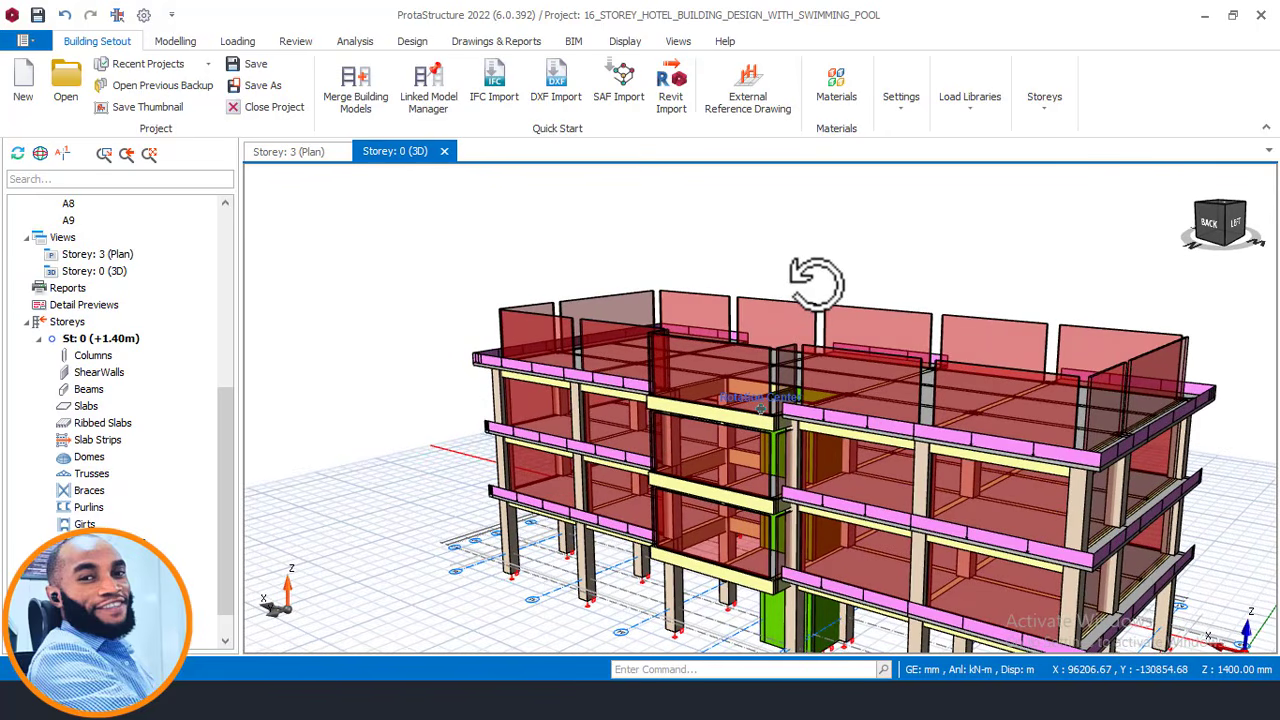
pyautogui.moveTo(894, 260); pyautogui.dragTo(811, 231, button='middle')
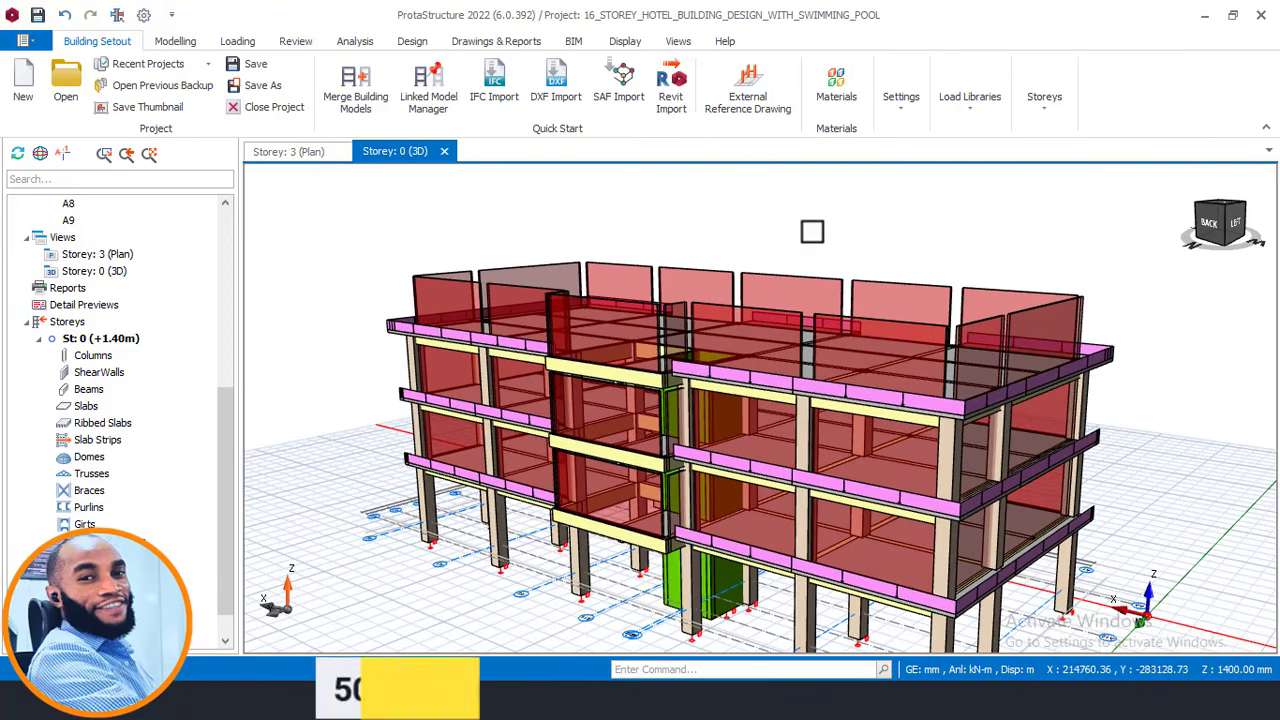
pyautogui.keyDown('shift'); pyautogui.moveTo(930, 271); pyautogui.dragTo(905, 263, button='middle'); pyautogui.keyUp('shift')
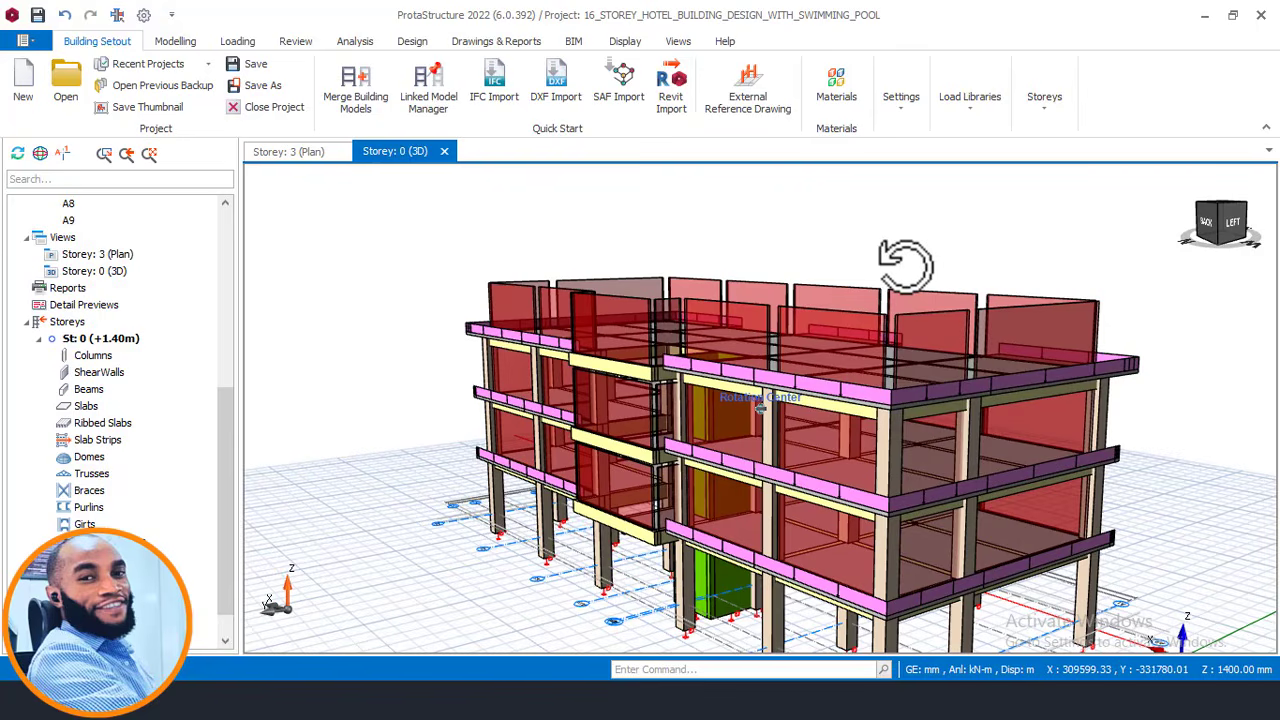
pyautogui.keyDown('shift'); pyautogui.moveTo(905, 262); pyautogui.dragTo(918, 268, button='middle'); pyautogui.keyUp('shift')
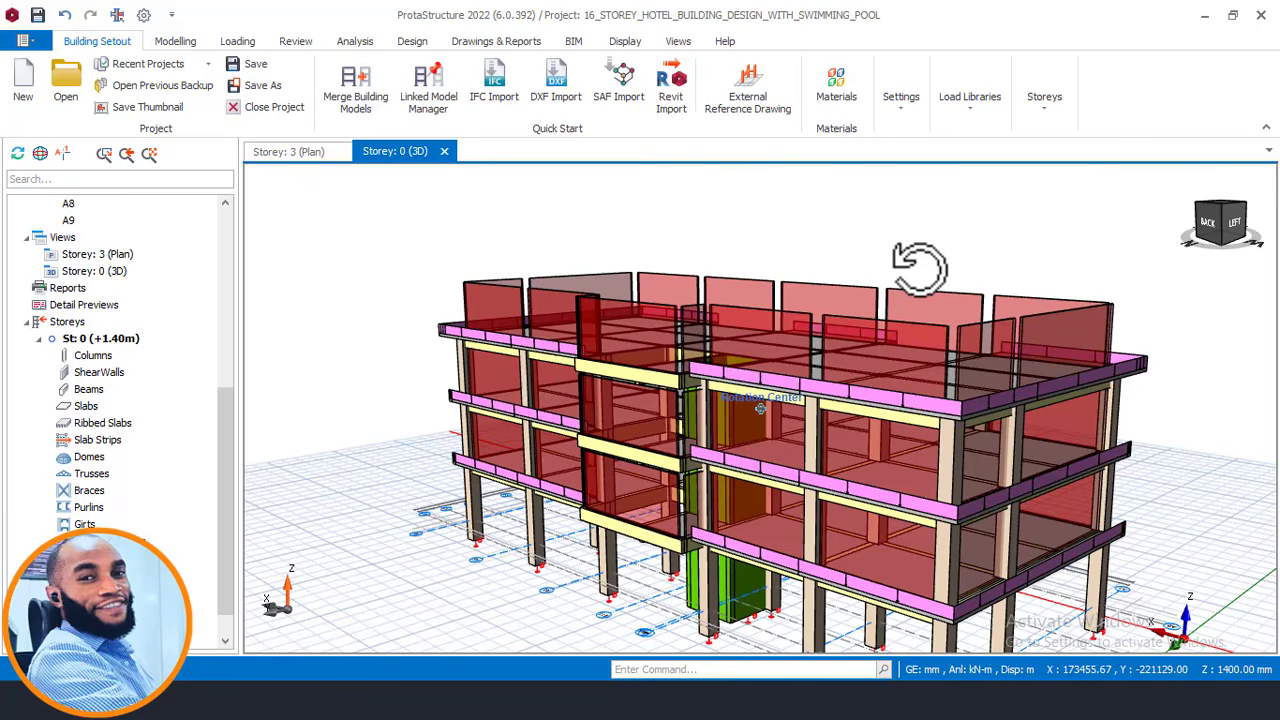
# Orbit the 3D building from back-right to its left side and zoom out to the whole model.
pyautogui.keyDown('shift'); pyautogui.moveTo(918, 268); pyautogui.dragTo(918, 268, button='middle'); pyautogui.keyUp('shift')
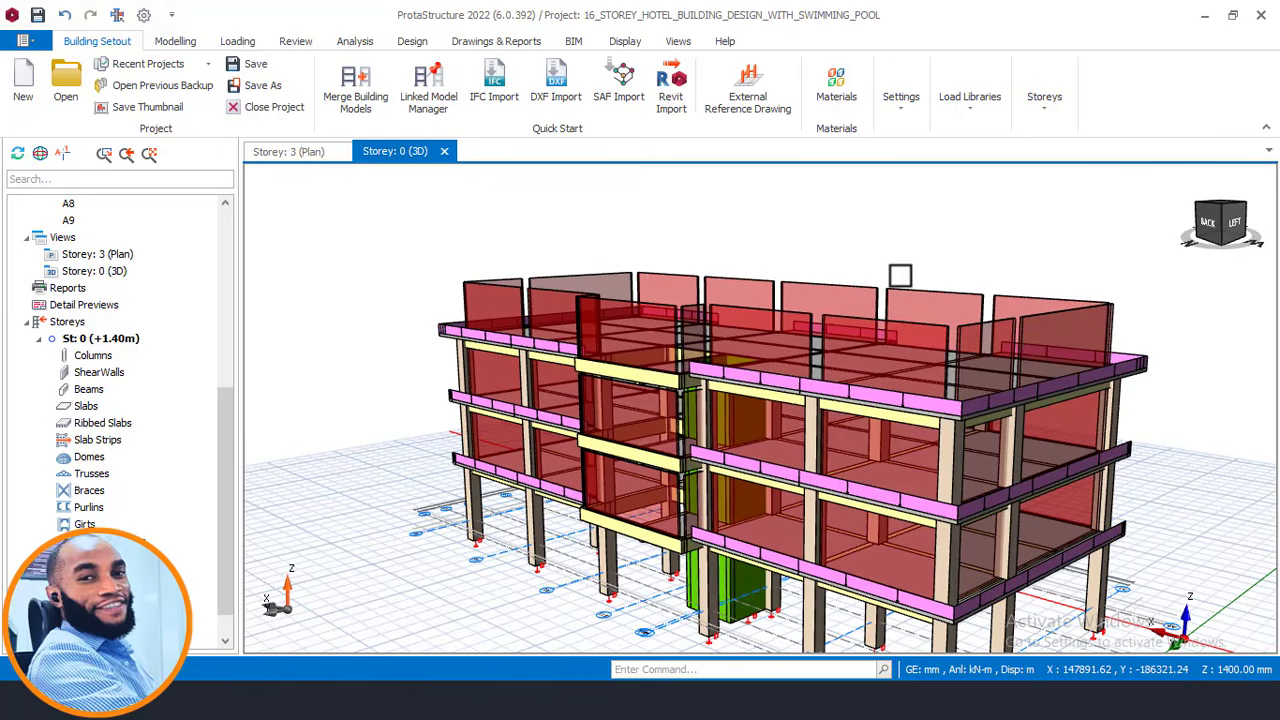
pyautogui.keyDown('shift'); pyautogui.moveTo(900, 275); pyautogui.dragTo(924, 280, button='middle'); pyautogui.keyUp('shift')
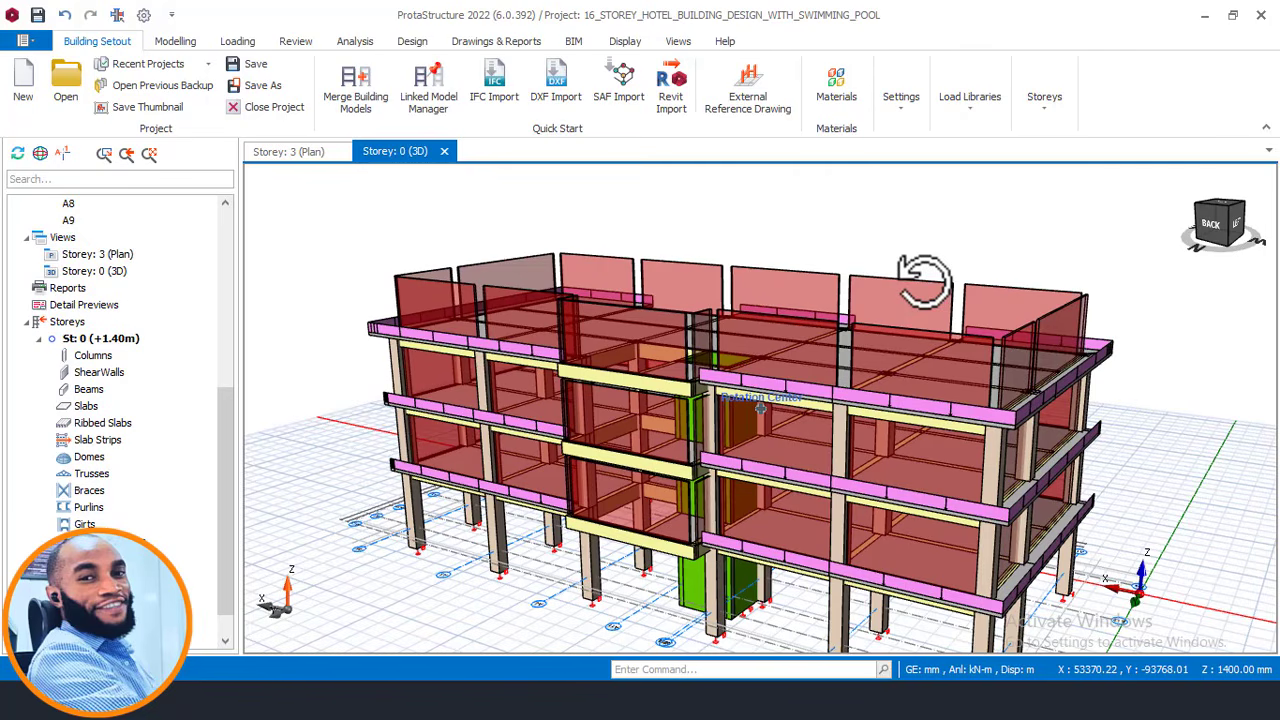
pyautogui.keyDown('shift'); pyautogui.moveTo(922, 280); pyautogui.dragTo(924, 281, button='middle'); pyautogui.keyUp('shift')
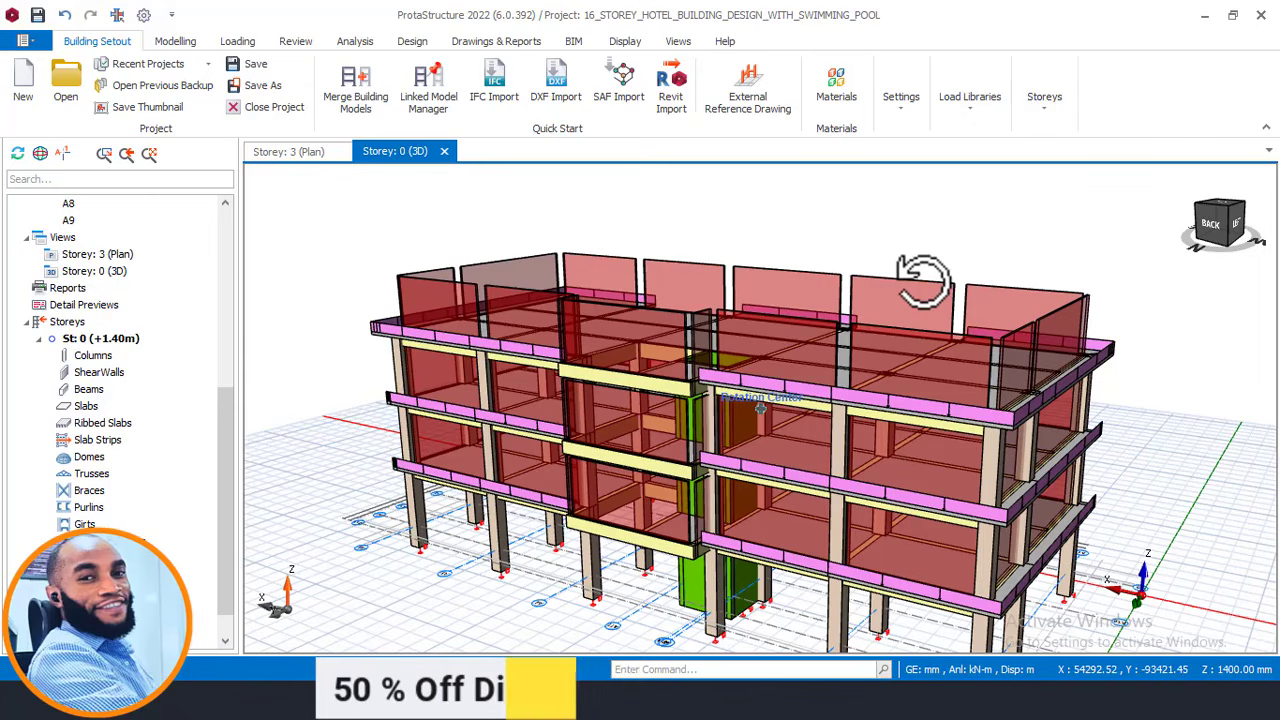
pyautogui.moveTo(922, 278); pyautogui.dragTo(894, 268, button='middle')
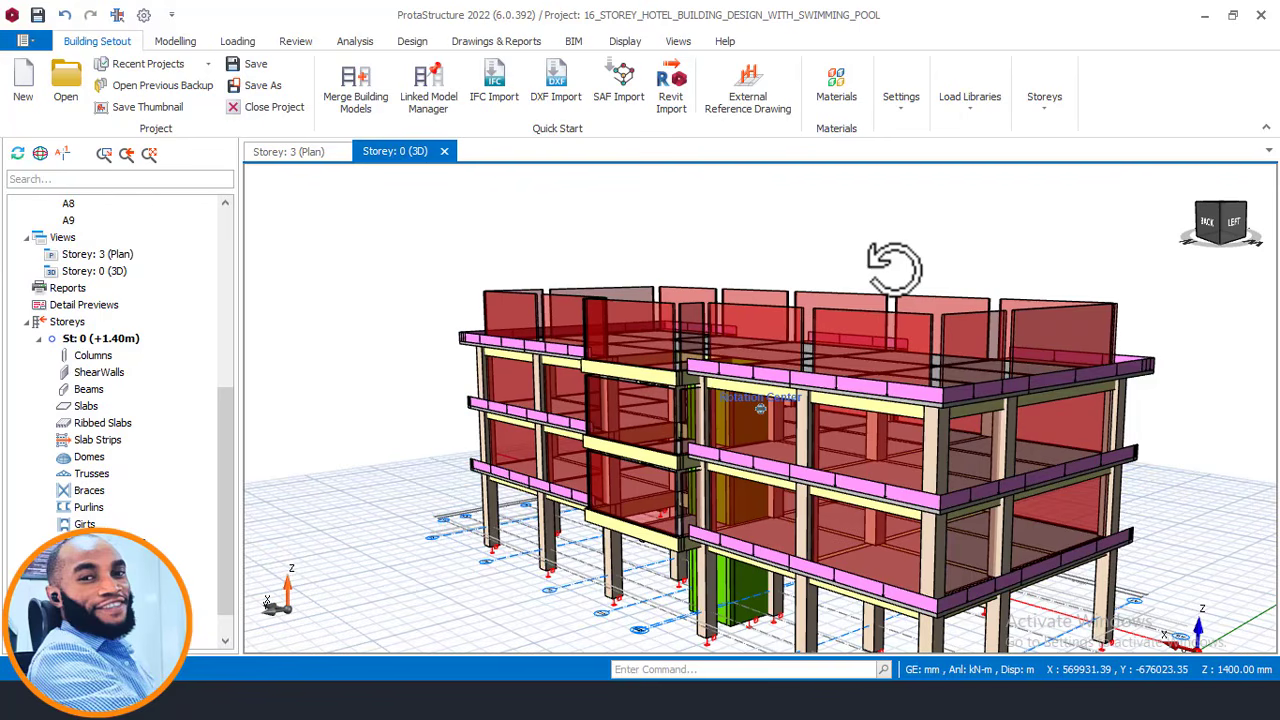
pyautogui.moveTo(894, 268); pyautogui.dragTo(903, 268, button='middle')
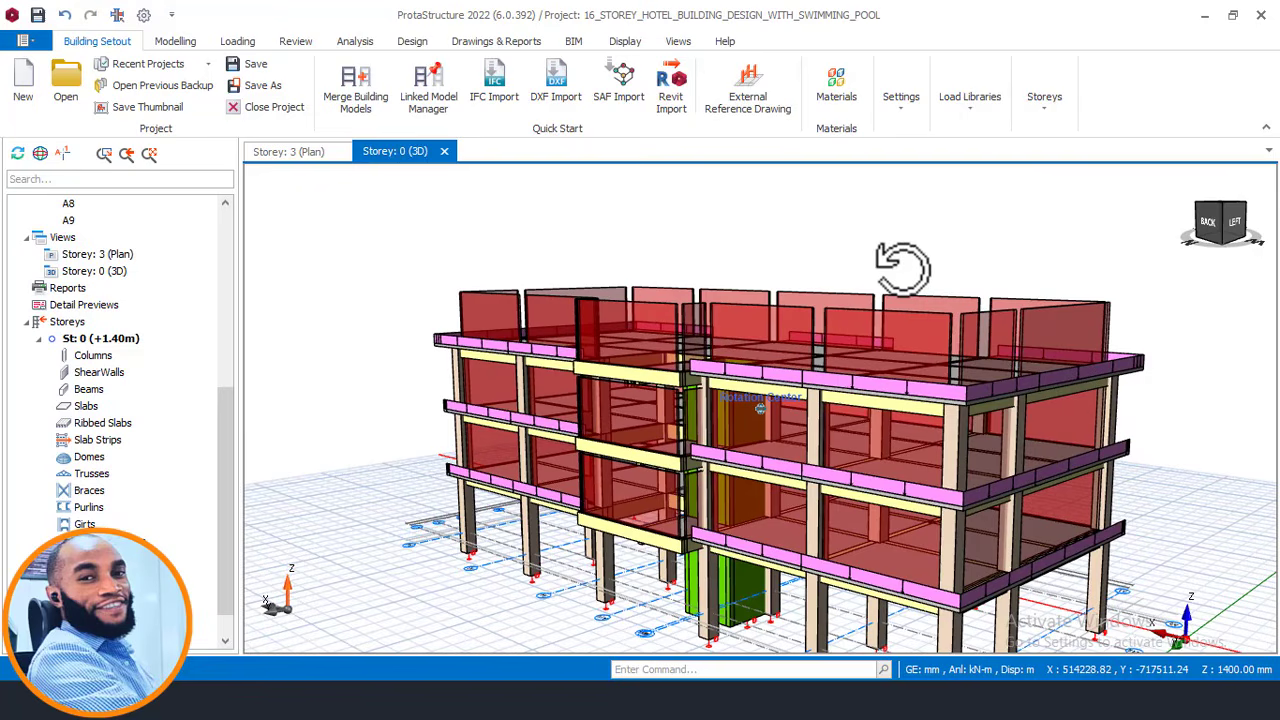
pyautogui.moveTo(905, 280); pyautogui.dragTo(840, 278, button='middle')
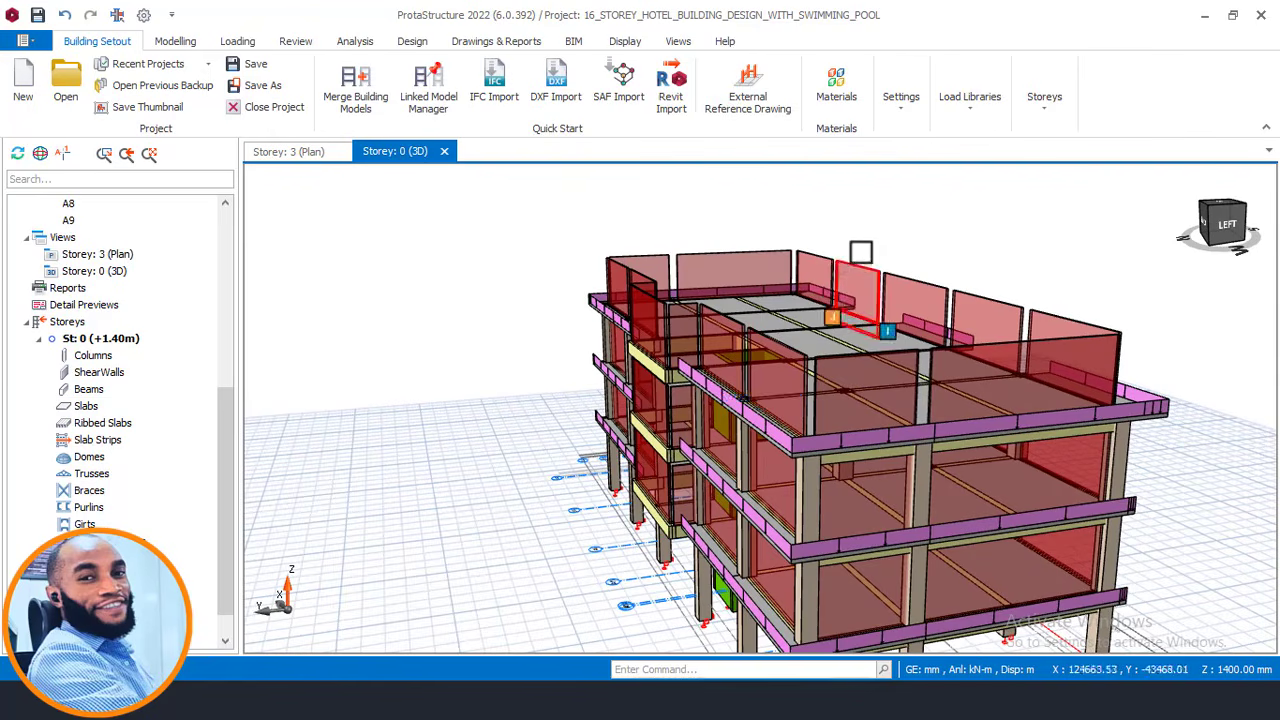
pyautogui.scroll(-3, 960, 250)
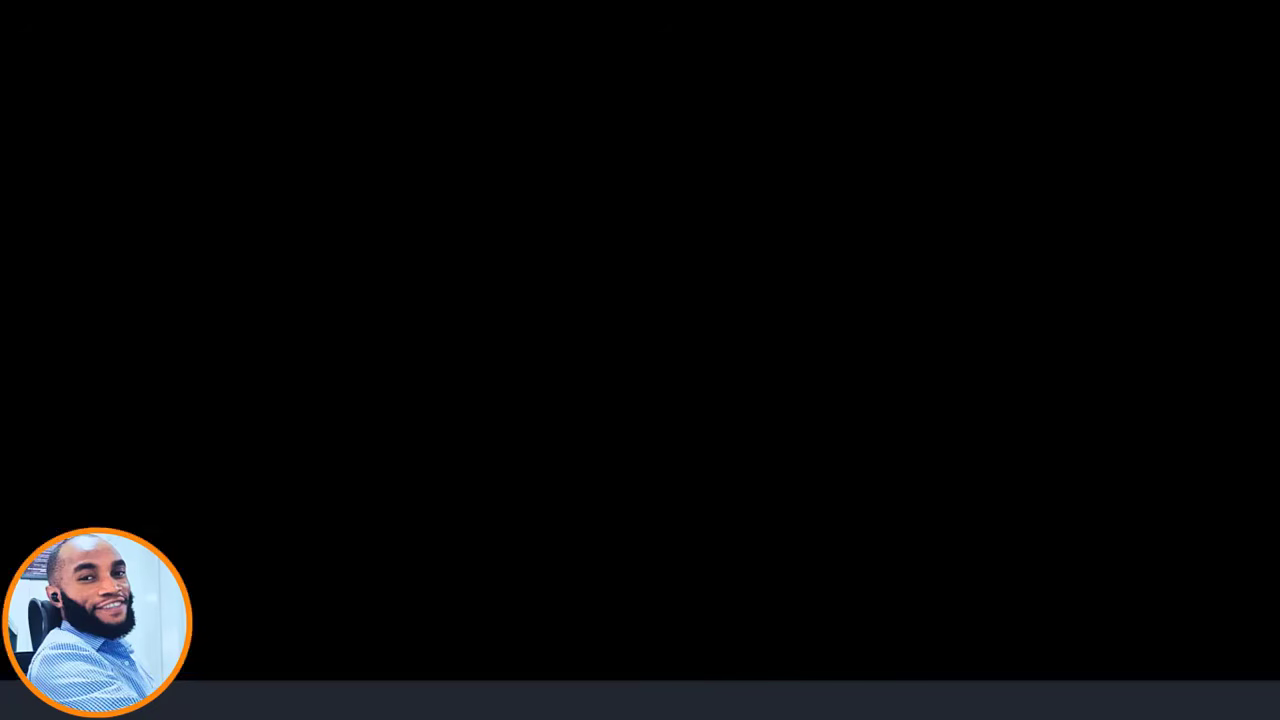